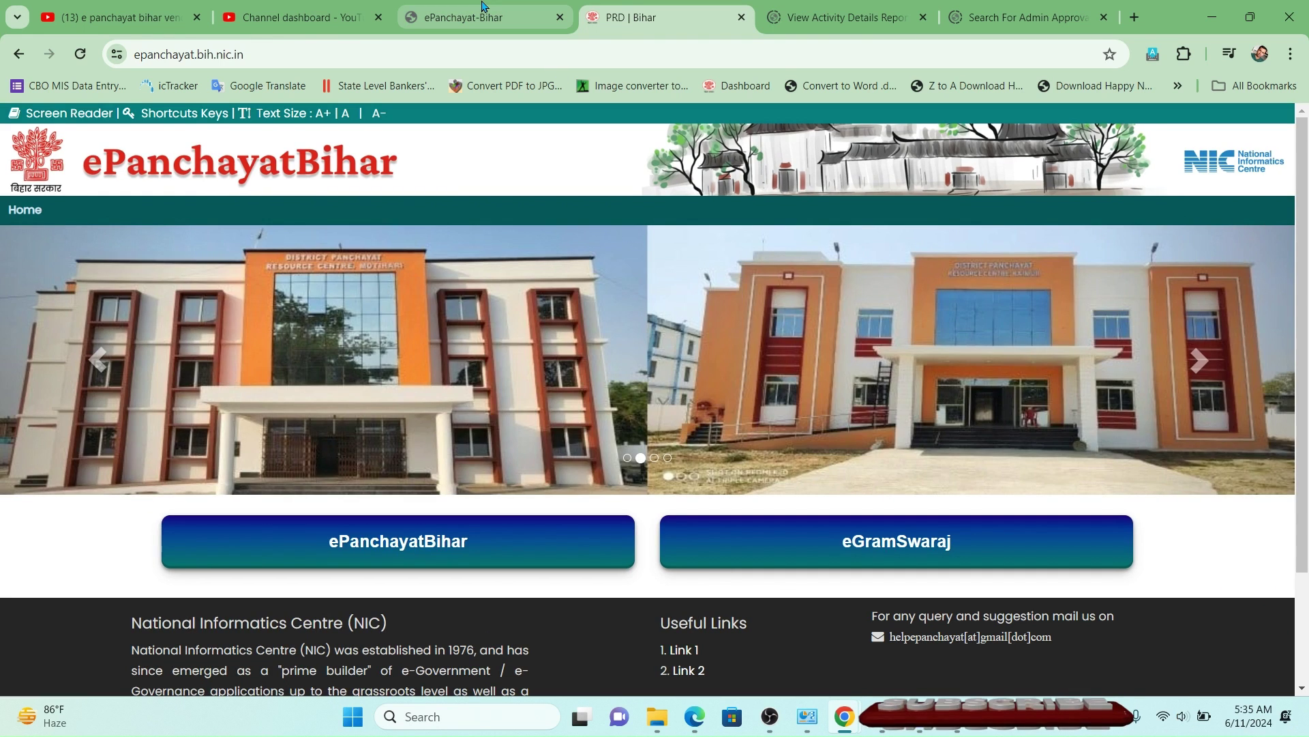
- Switch from the ePanchayat Bihar portal tab to the YouTube Studio channel dashboard tab
click(482, 7)
click(334, 9)
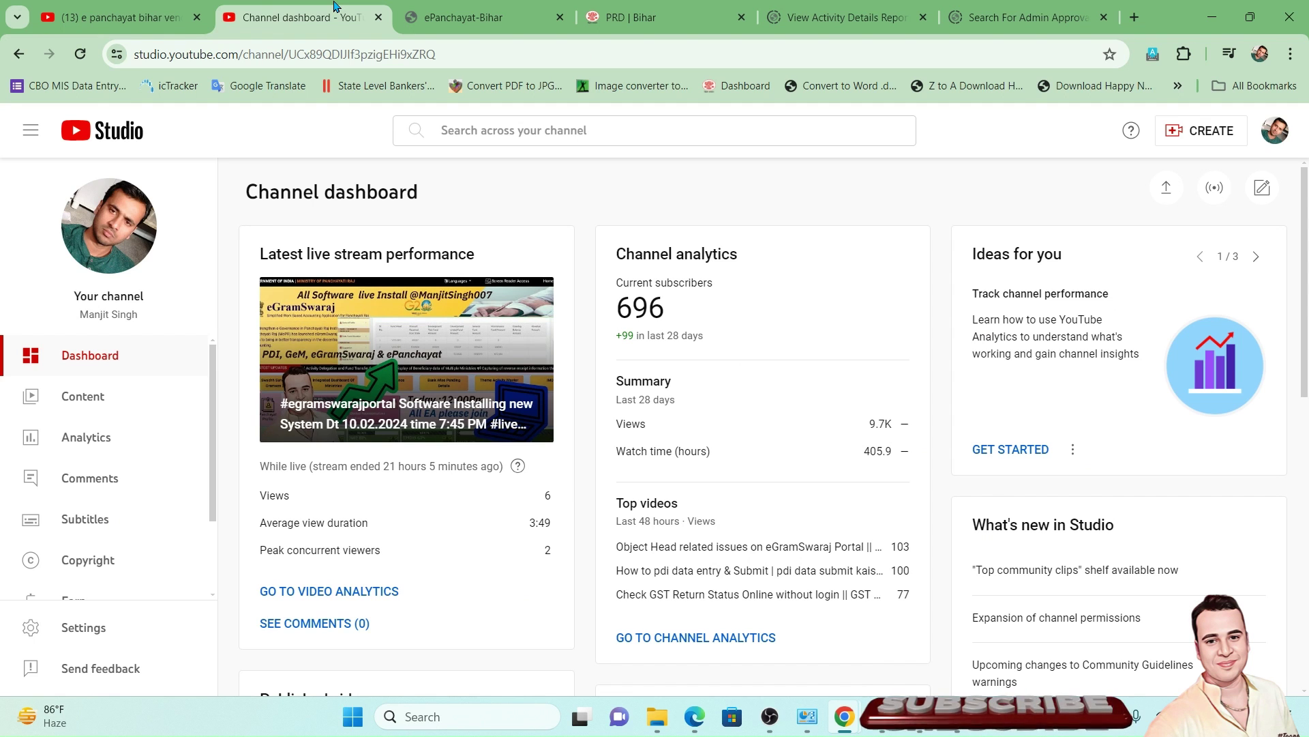
- On YouTube, rerun the earlier channel search from history and open the channel's page
click(176, 7)
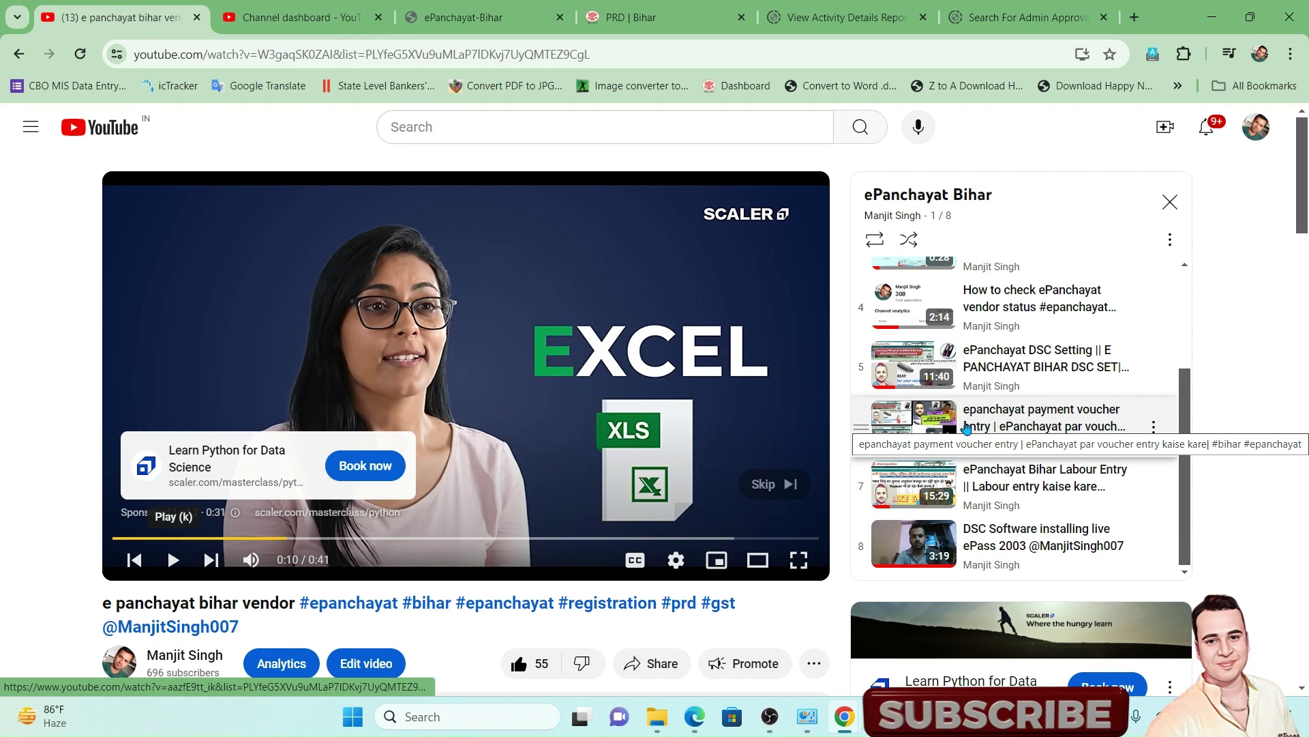
click(469, 131)
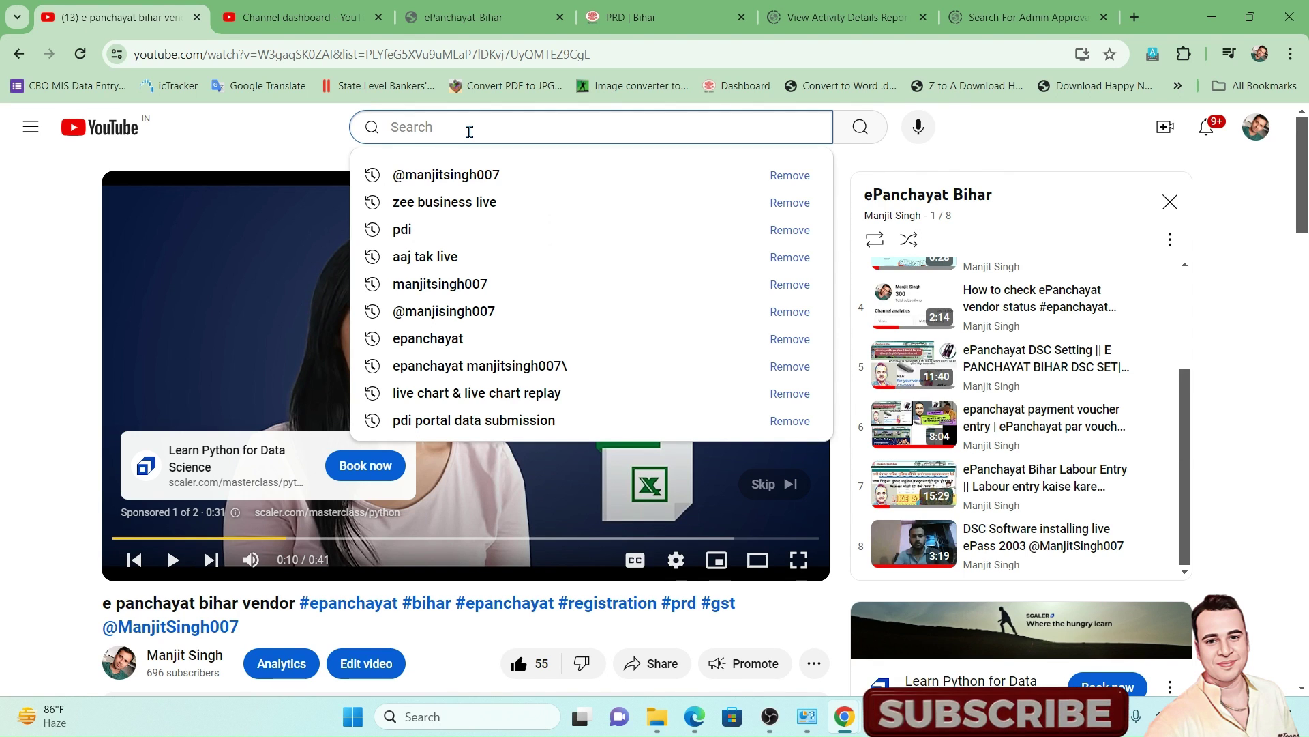
key(Down)
key(Return)
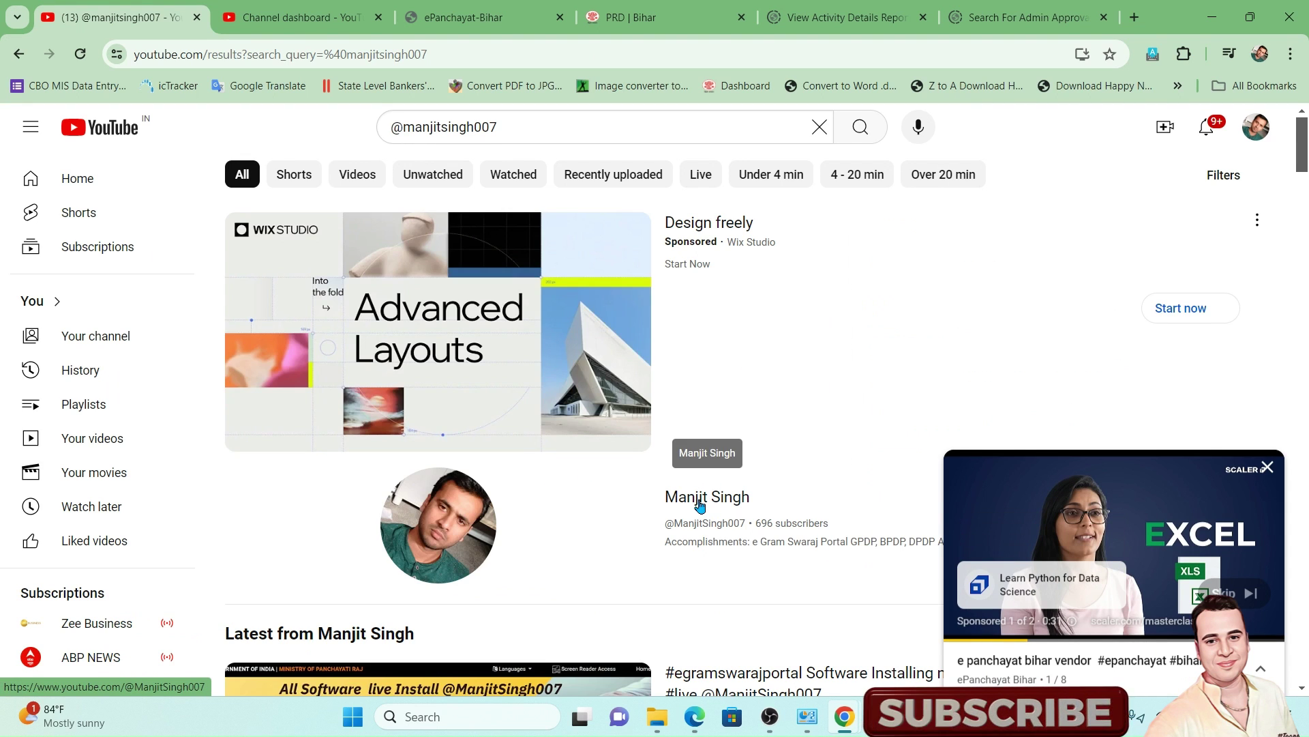
click(539, 513)
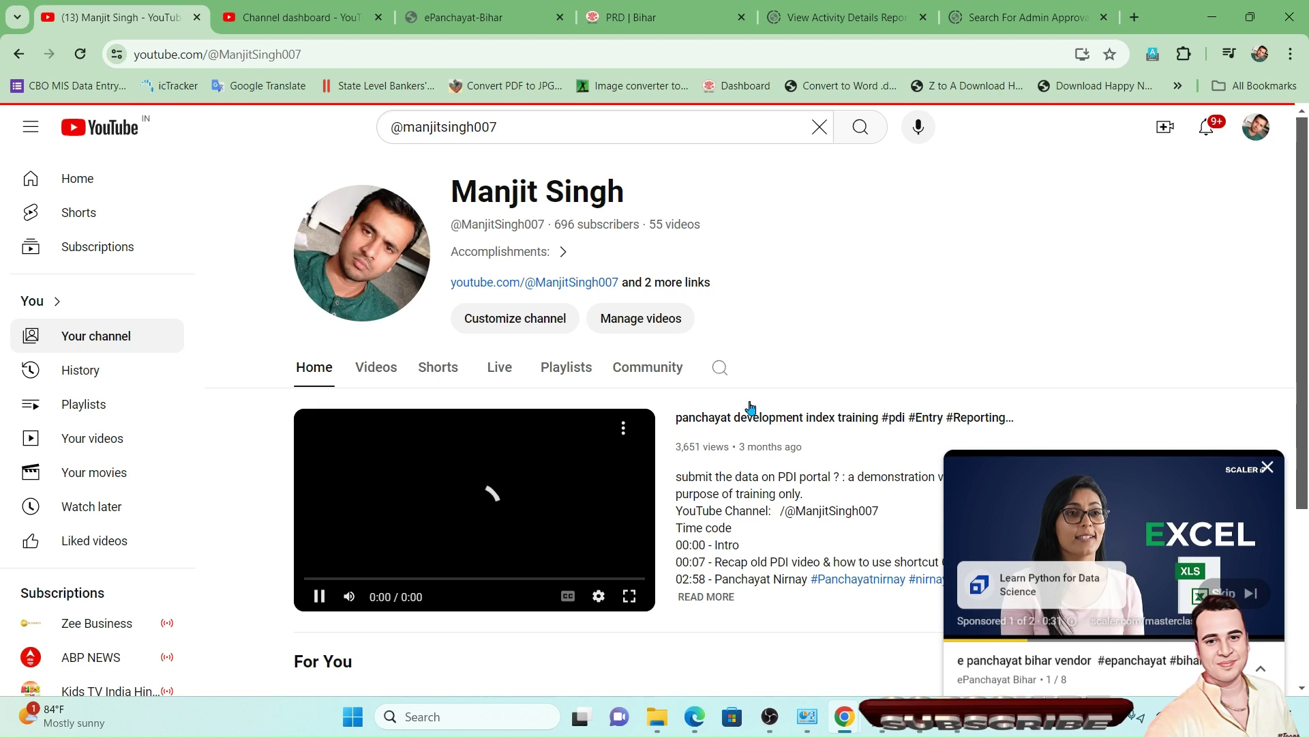
- Start the ePanchayat Bihar playlist from the channel's Playlists tab
click(481, 381)
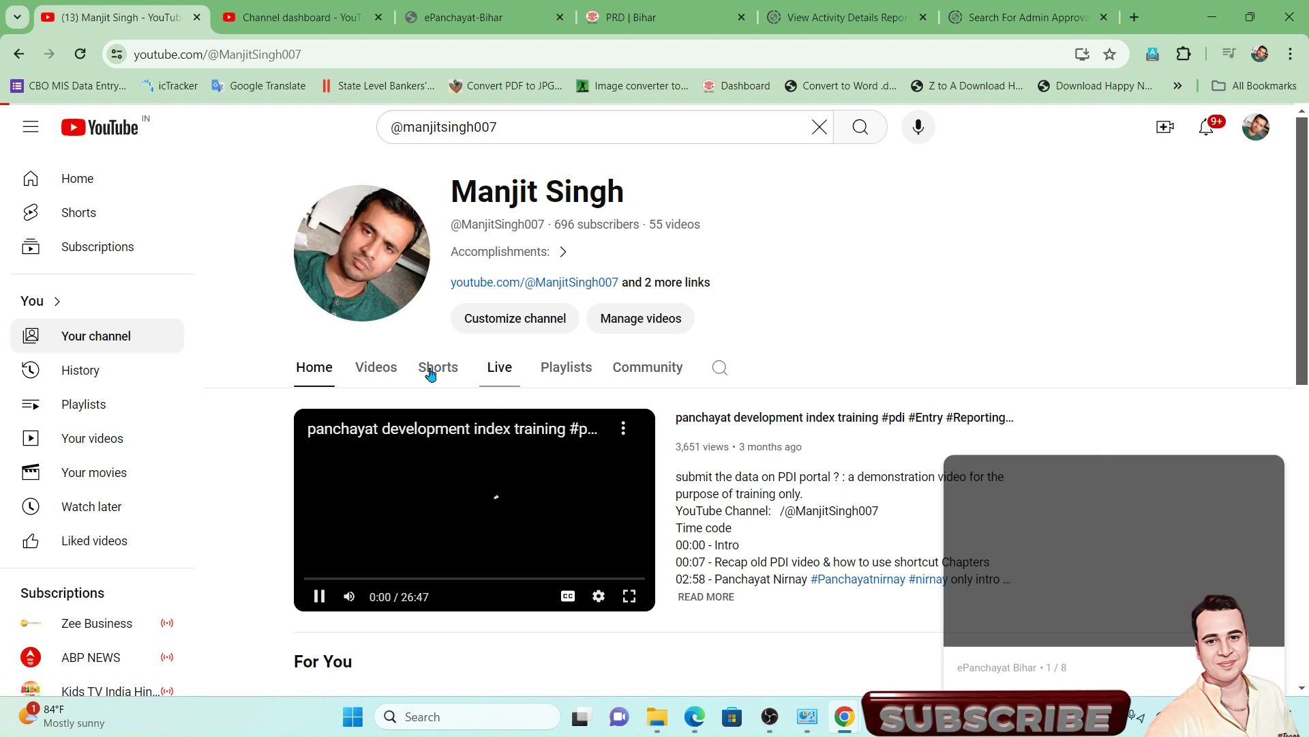
click(566, 380)
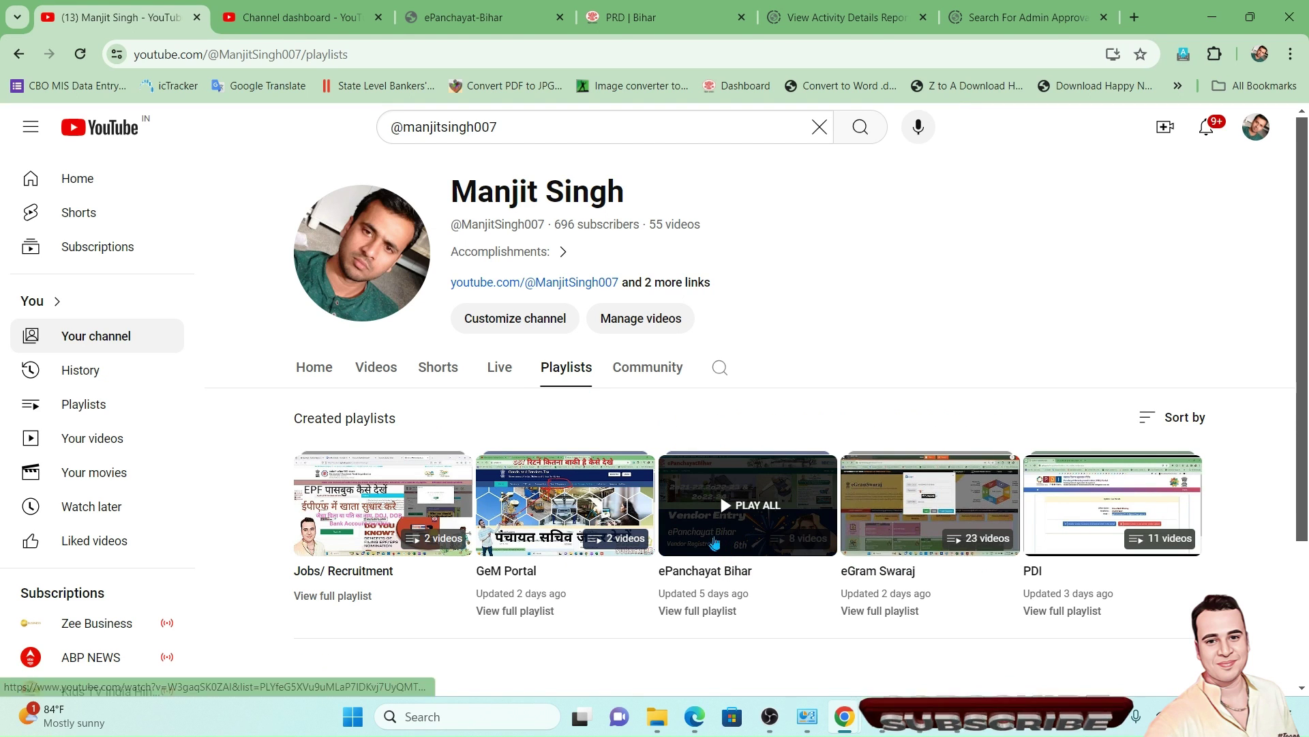
click(716, 543)
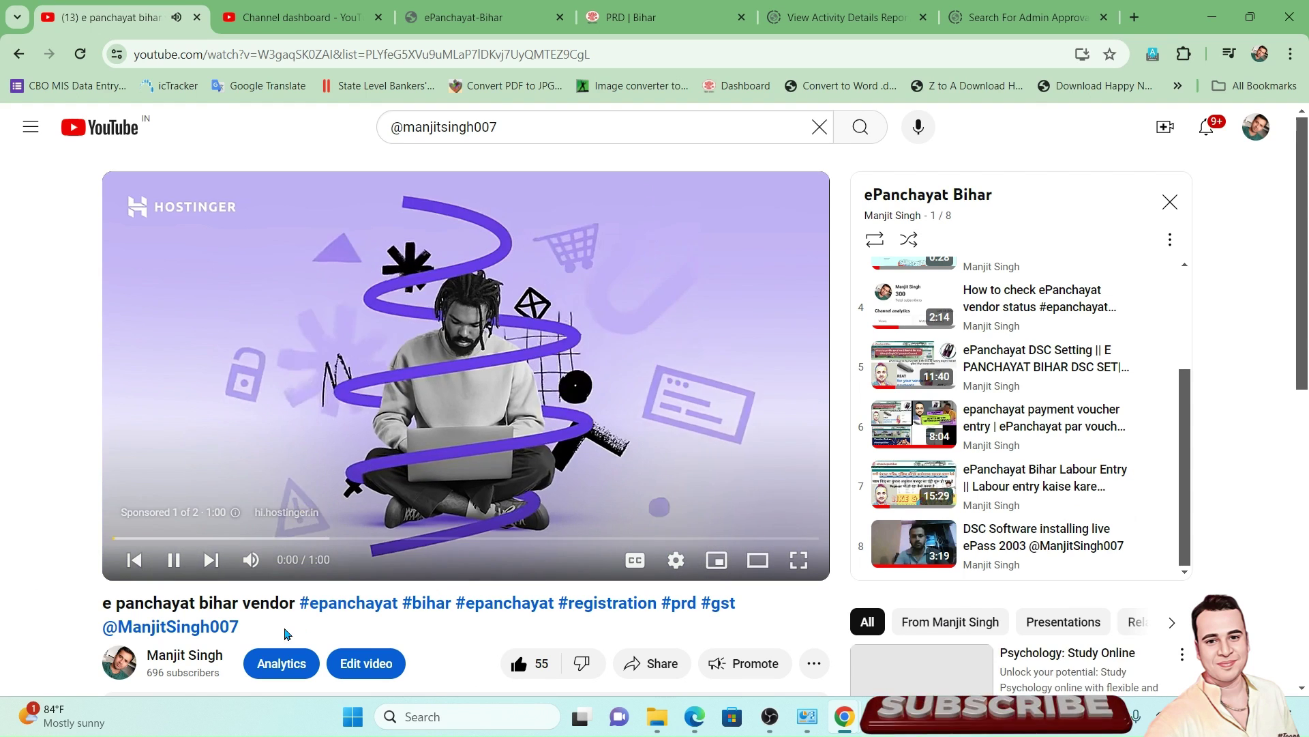
- Pause the pre-roll ad and scroll the 8-video playlist panel back to the top
click(170, 560)
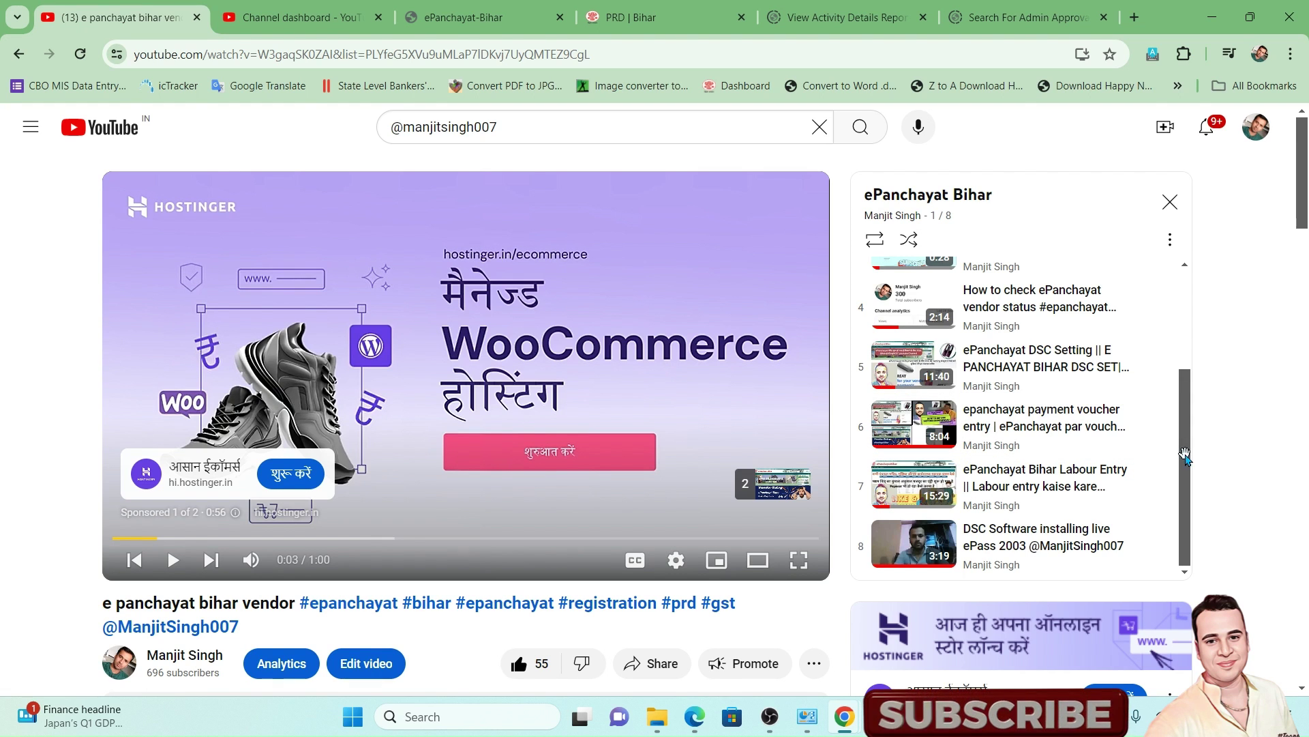
drag(1187, 460, 1190, 352)
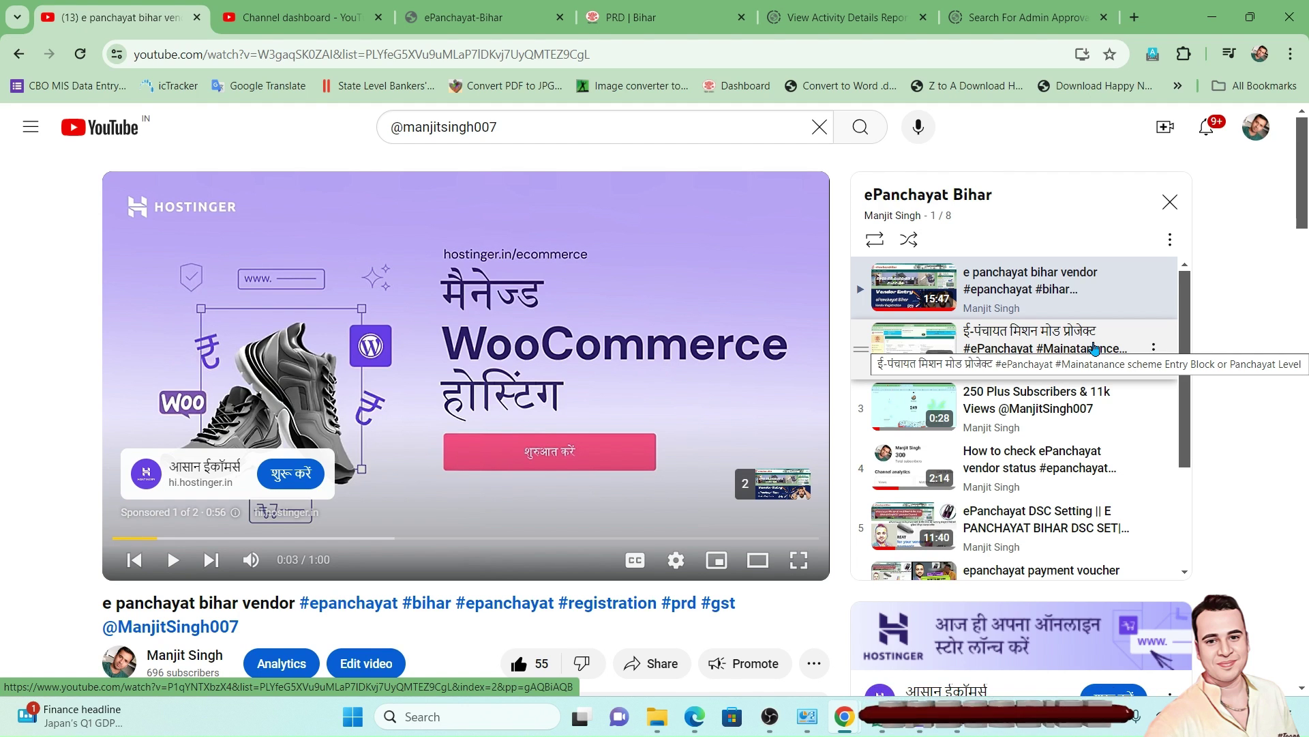
- Launch the ePanchayatBihar portal from the PRD Bihar page, check Studio Content, then switch to the portal tab
click(491, 6)
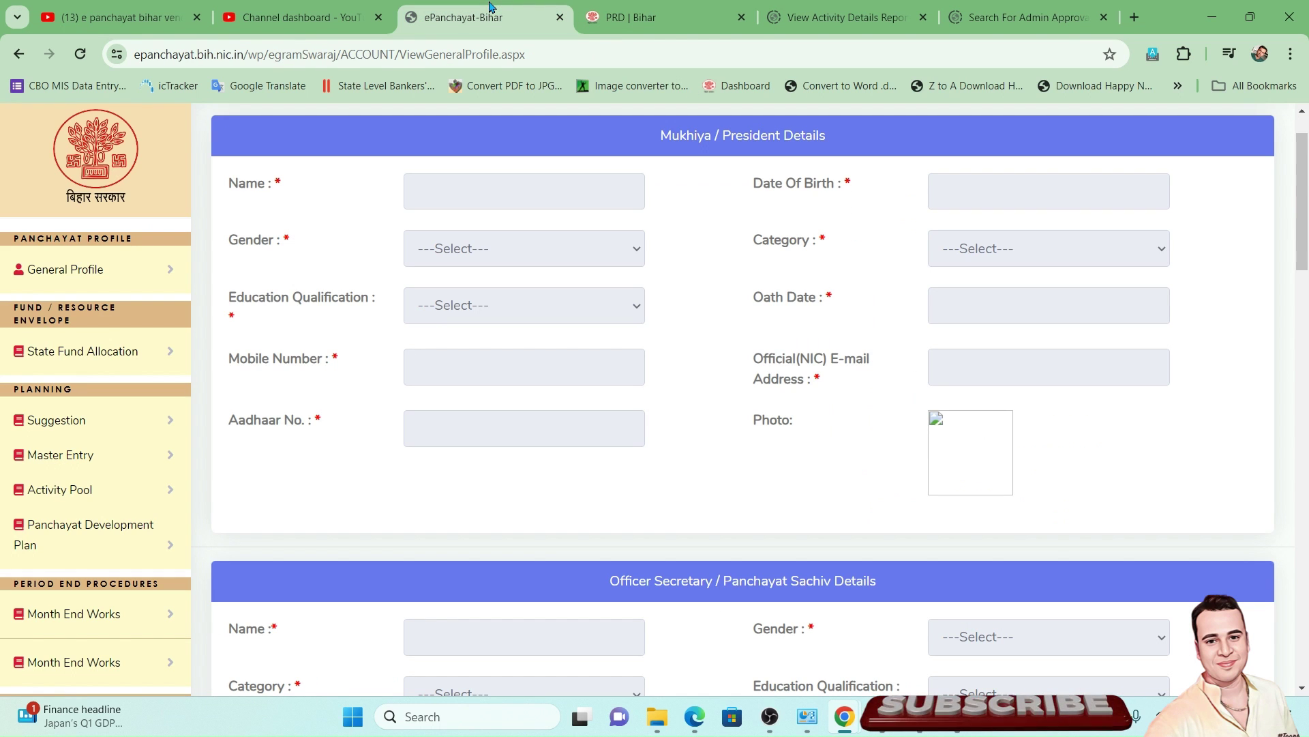
click(644, 8)
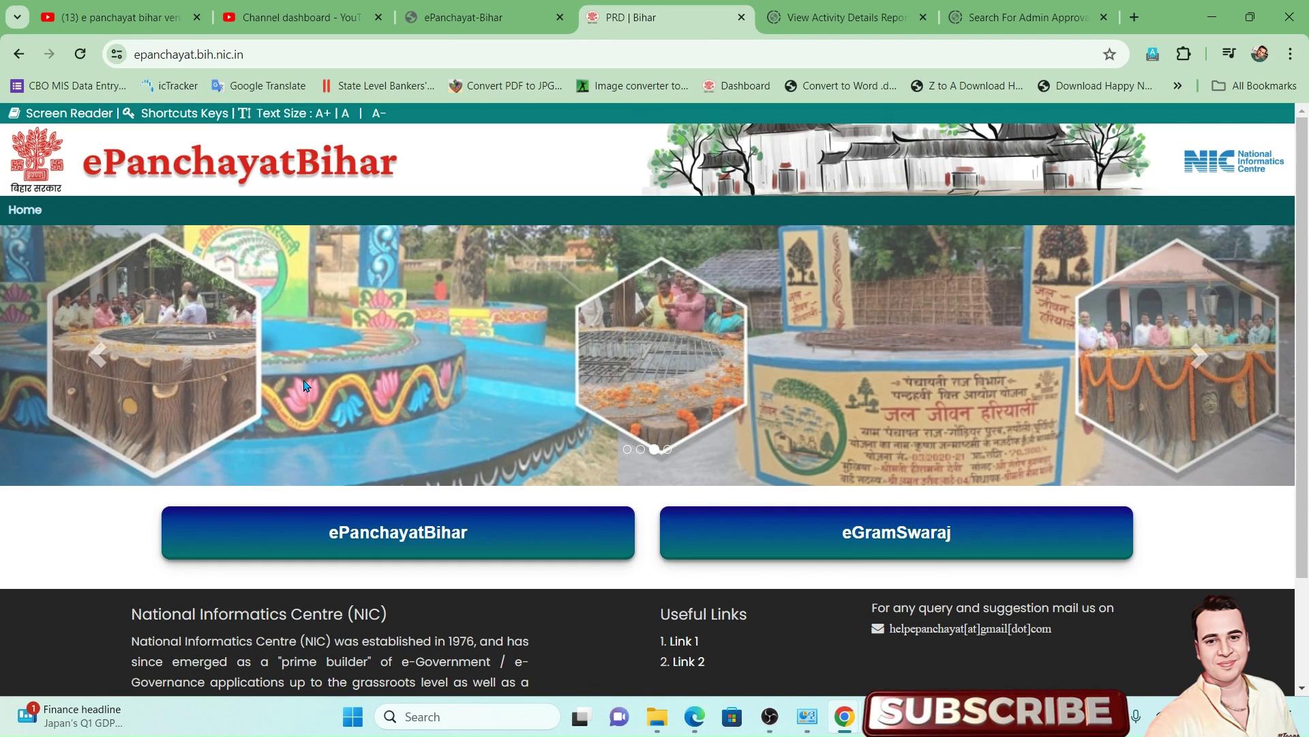
click(339, 541)
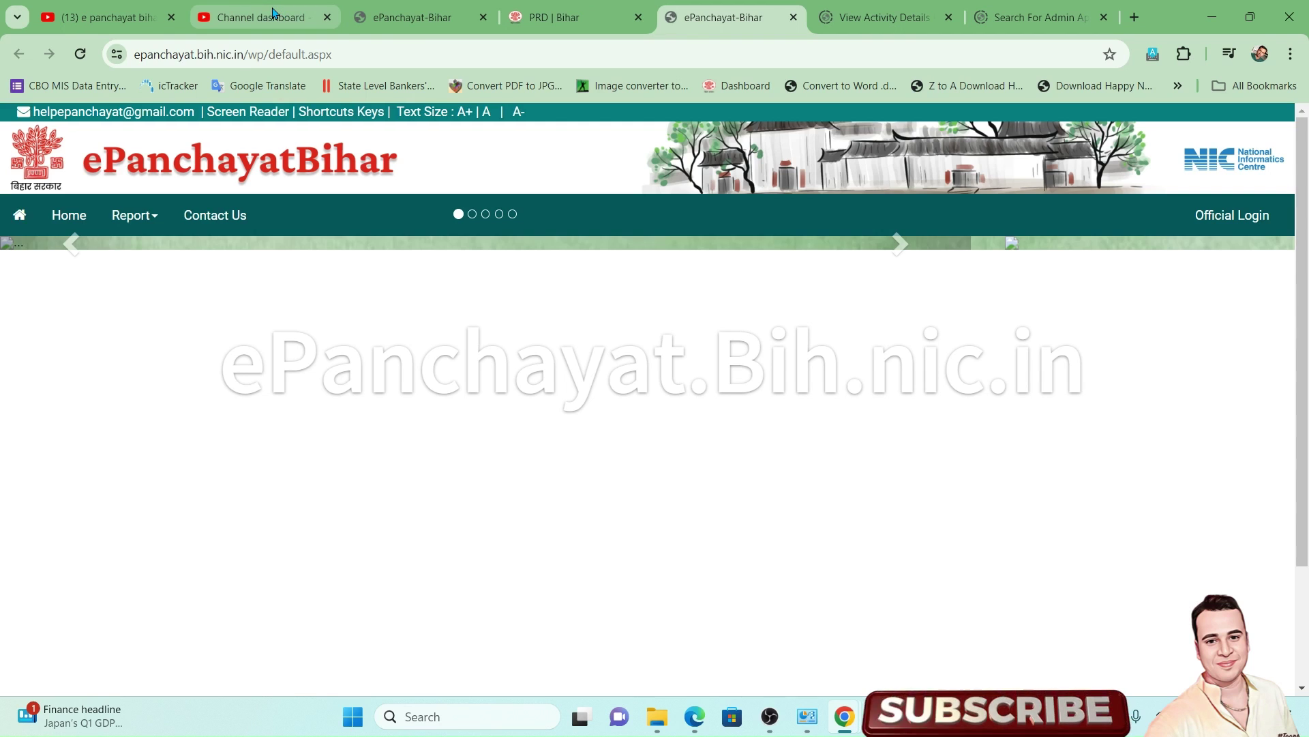
click(273, 14)
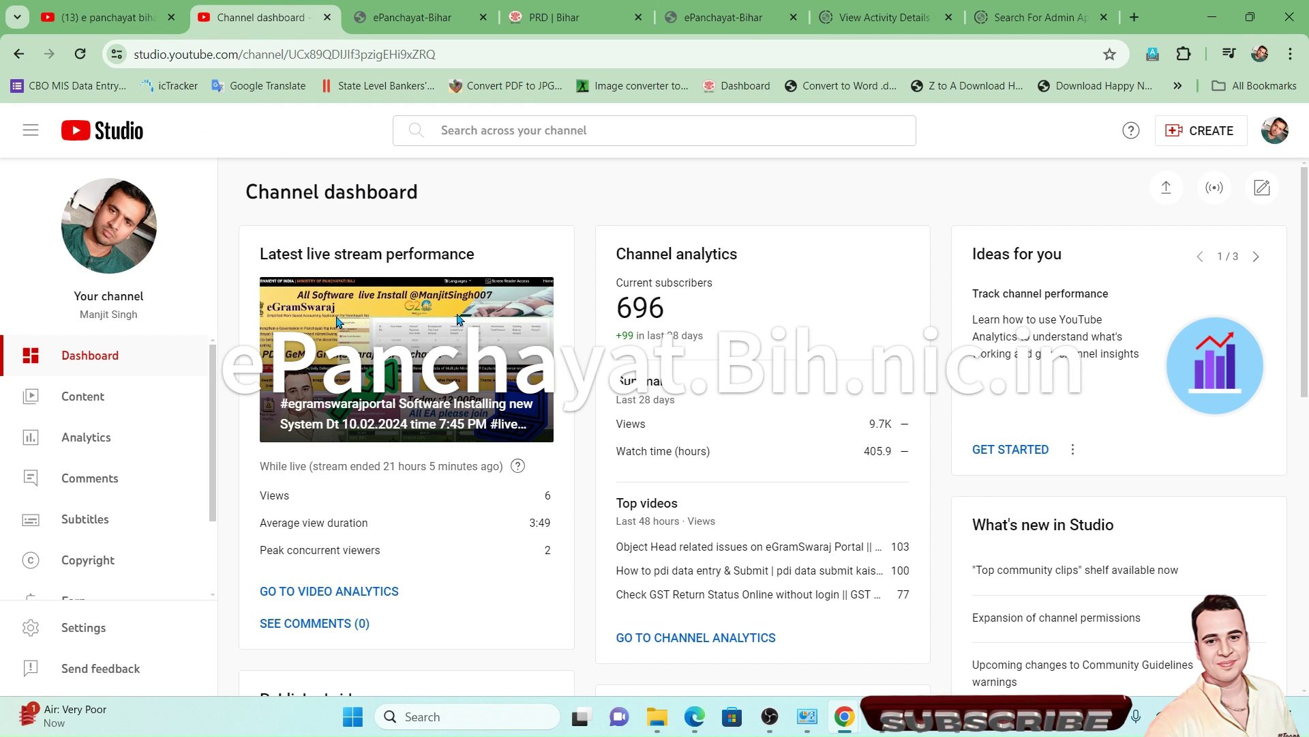
click(127, 414)
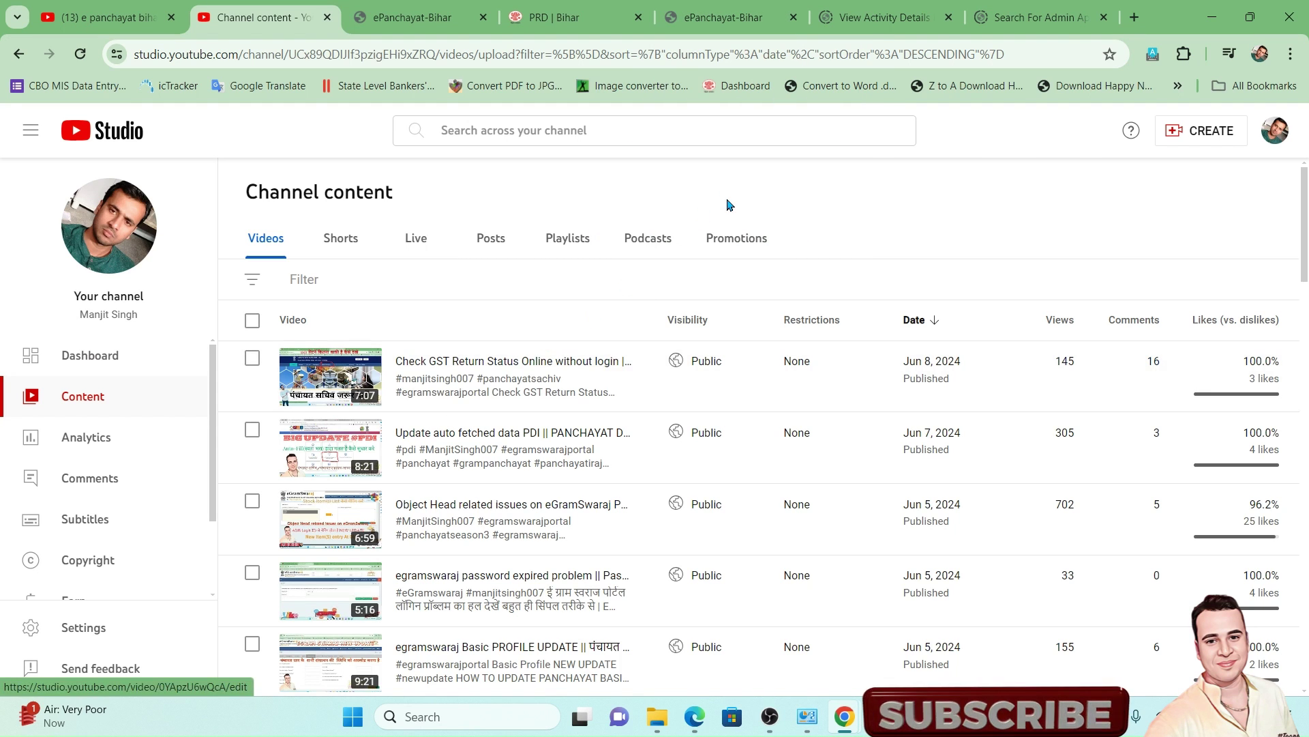
click(710, 20)
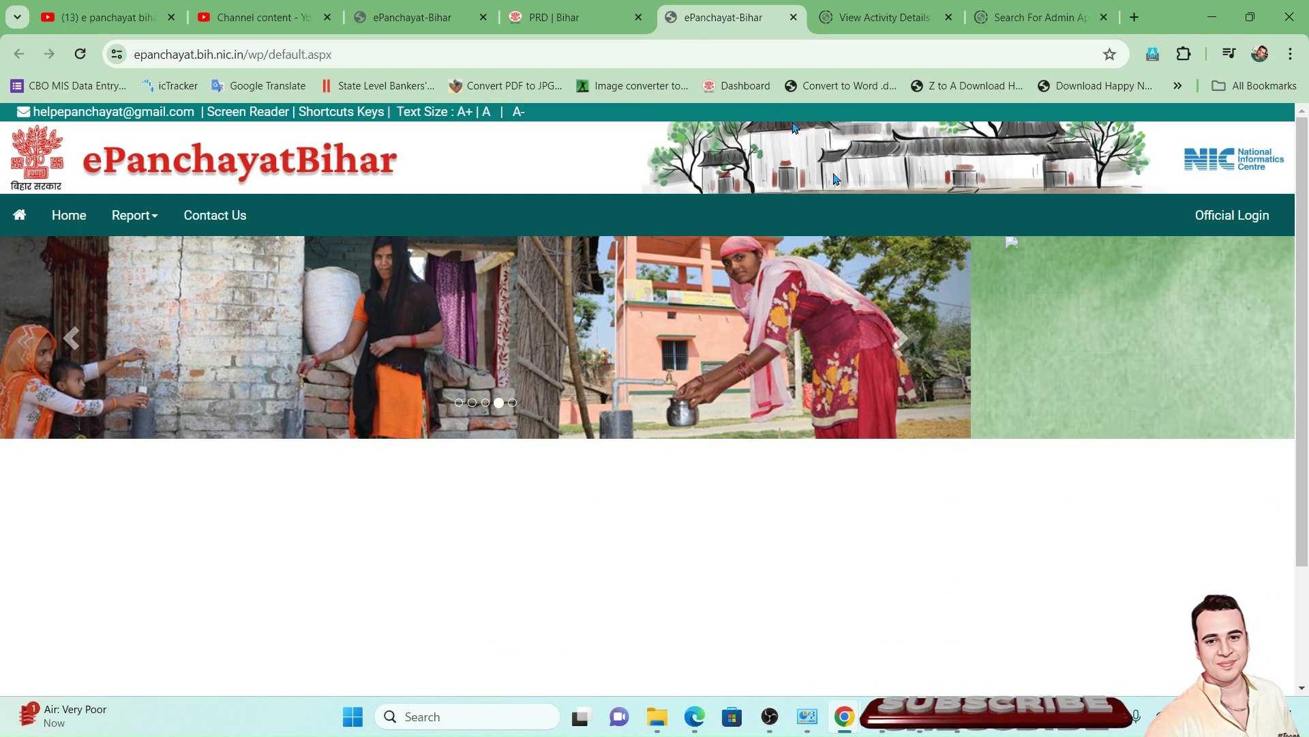
- Sign in through Official Login with the panchayat user ID, password and captcha code
click(1248, 218)
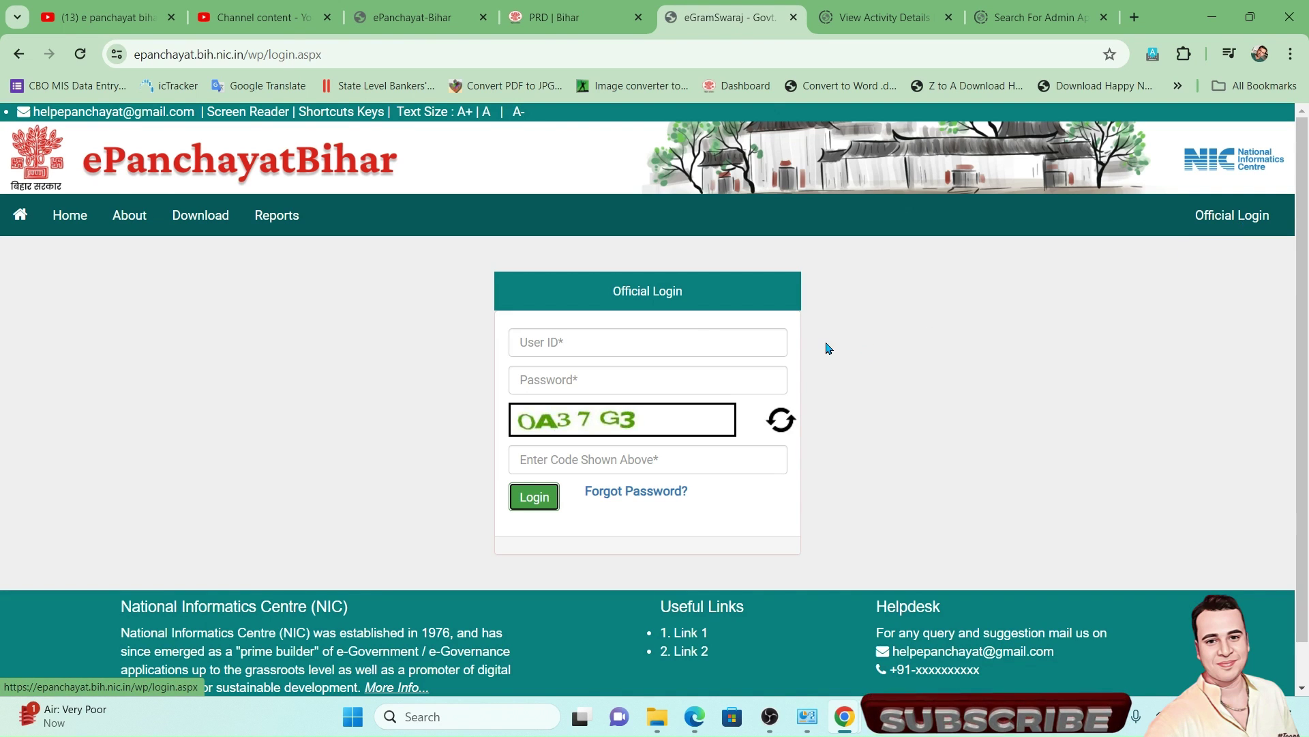
click(706, 341)
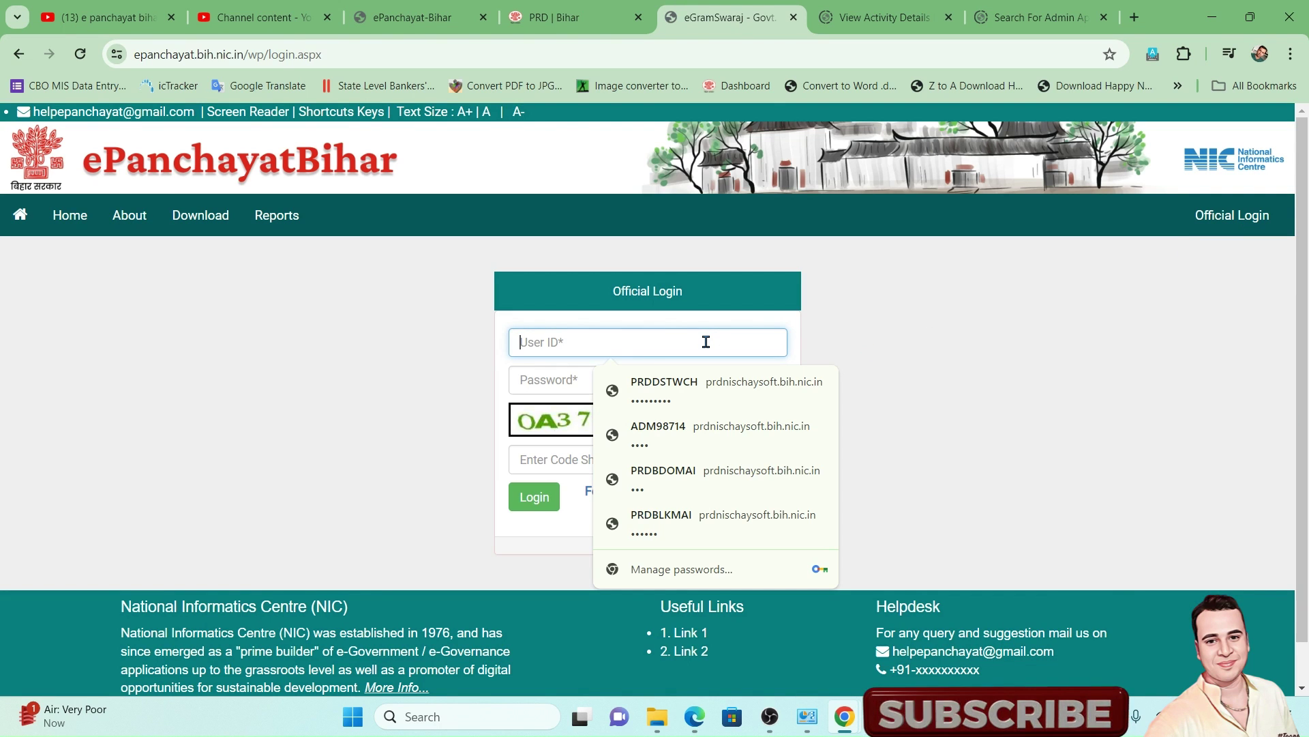
text(PR)
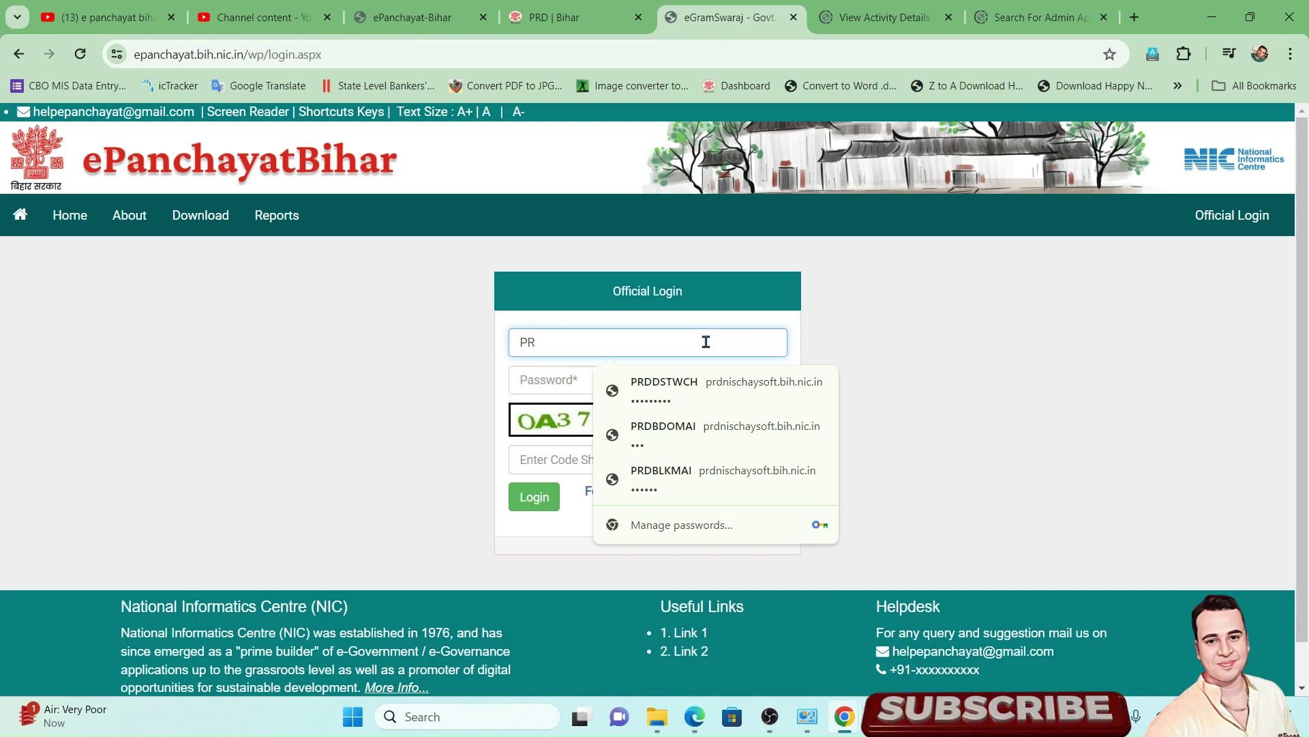
key(BackSpace)
key(BackSpace)
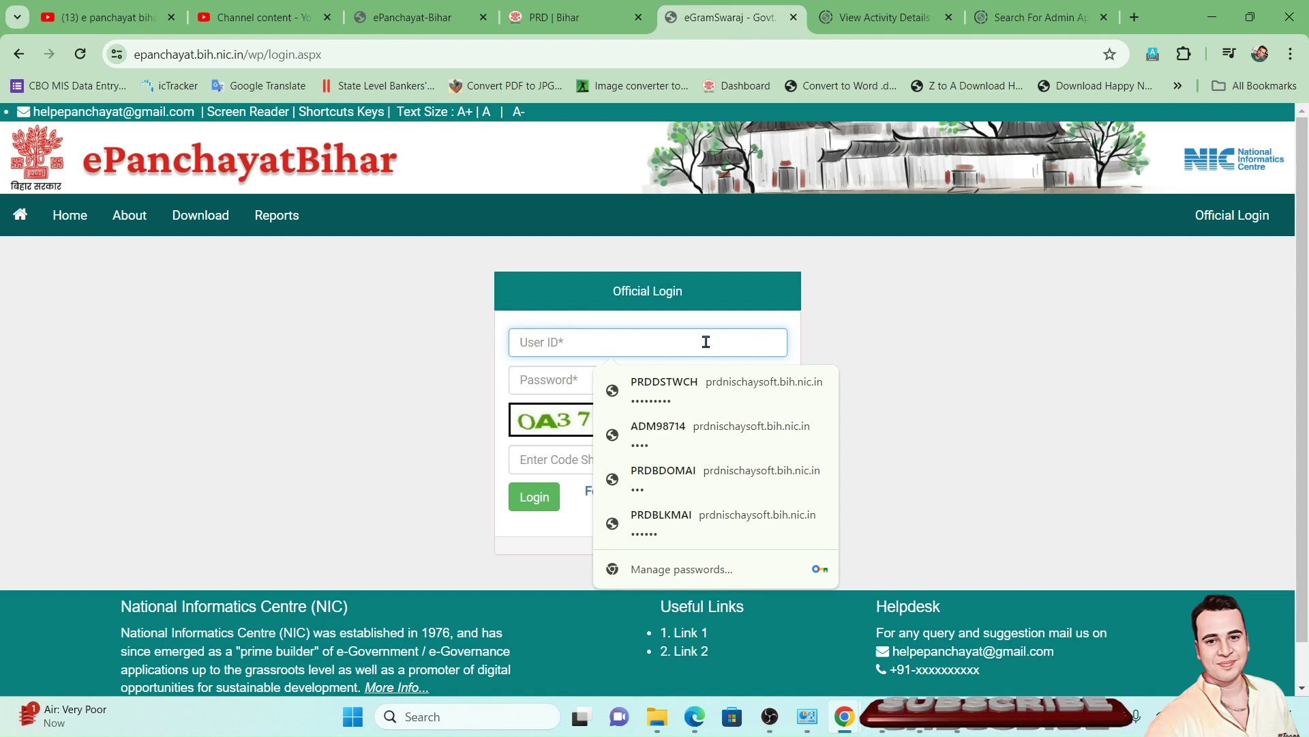
text(ACCB1016)
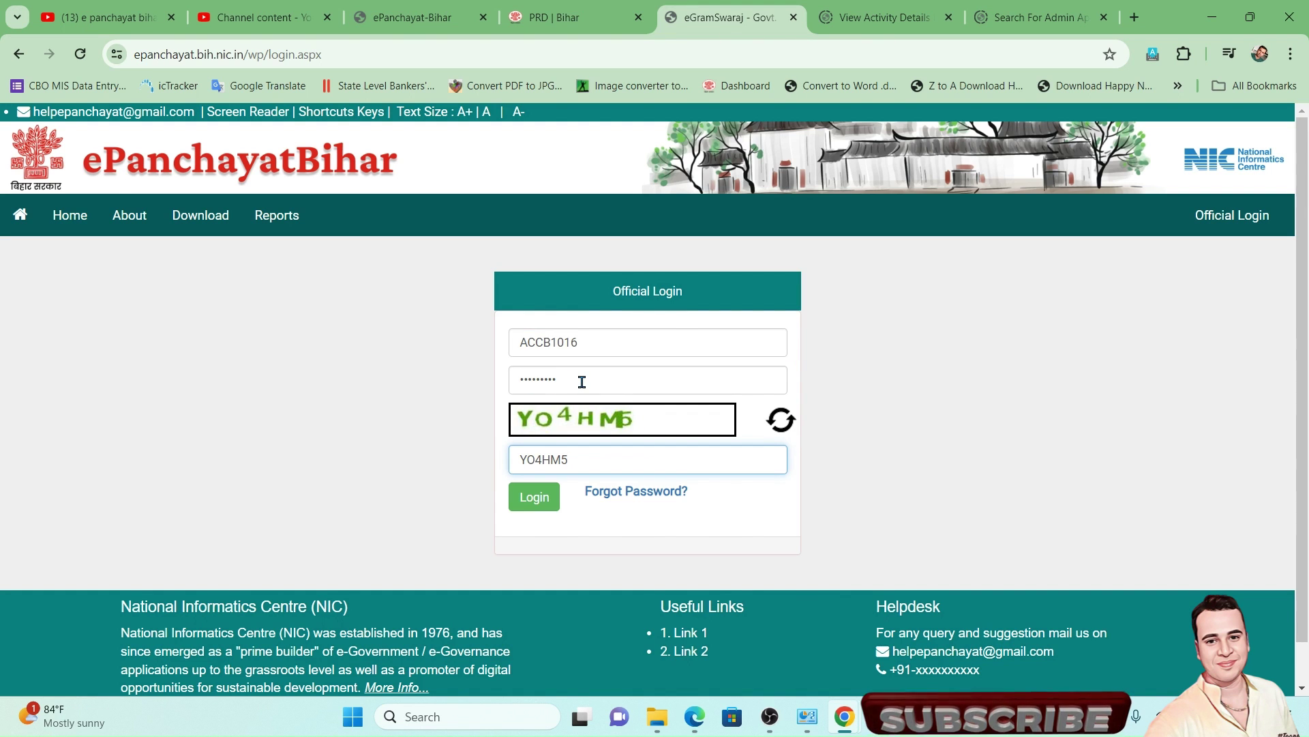
click(523, 502)
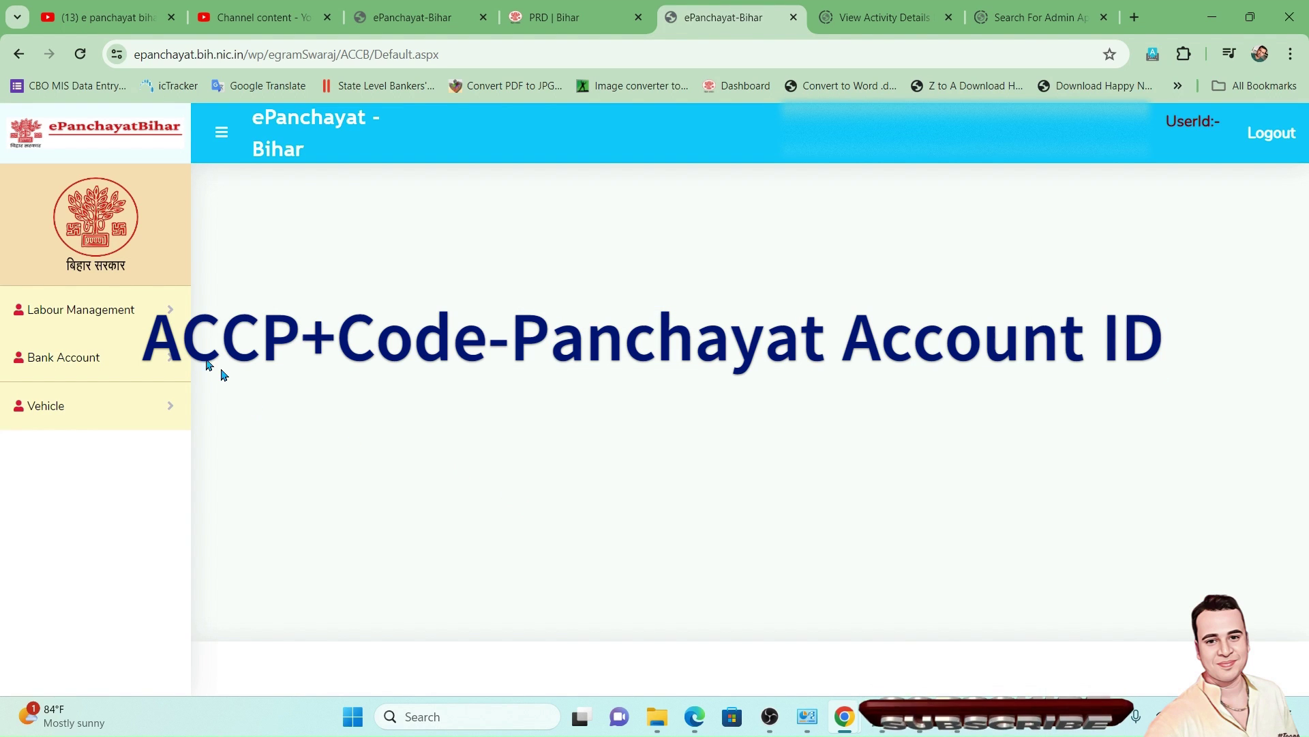
- Open Add Voucher from the Bank Account section of the sidebar
click(82, 354)
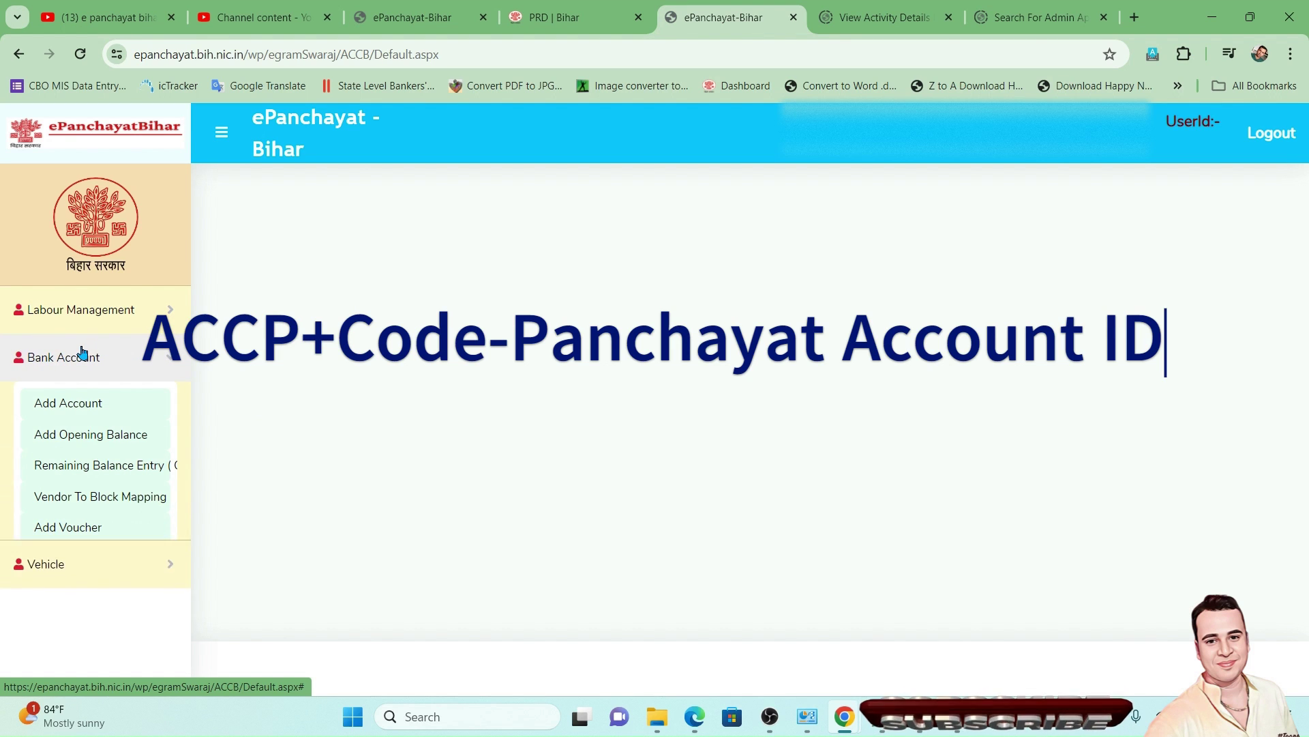
click(68, 539)
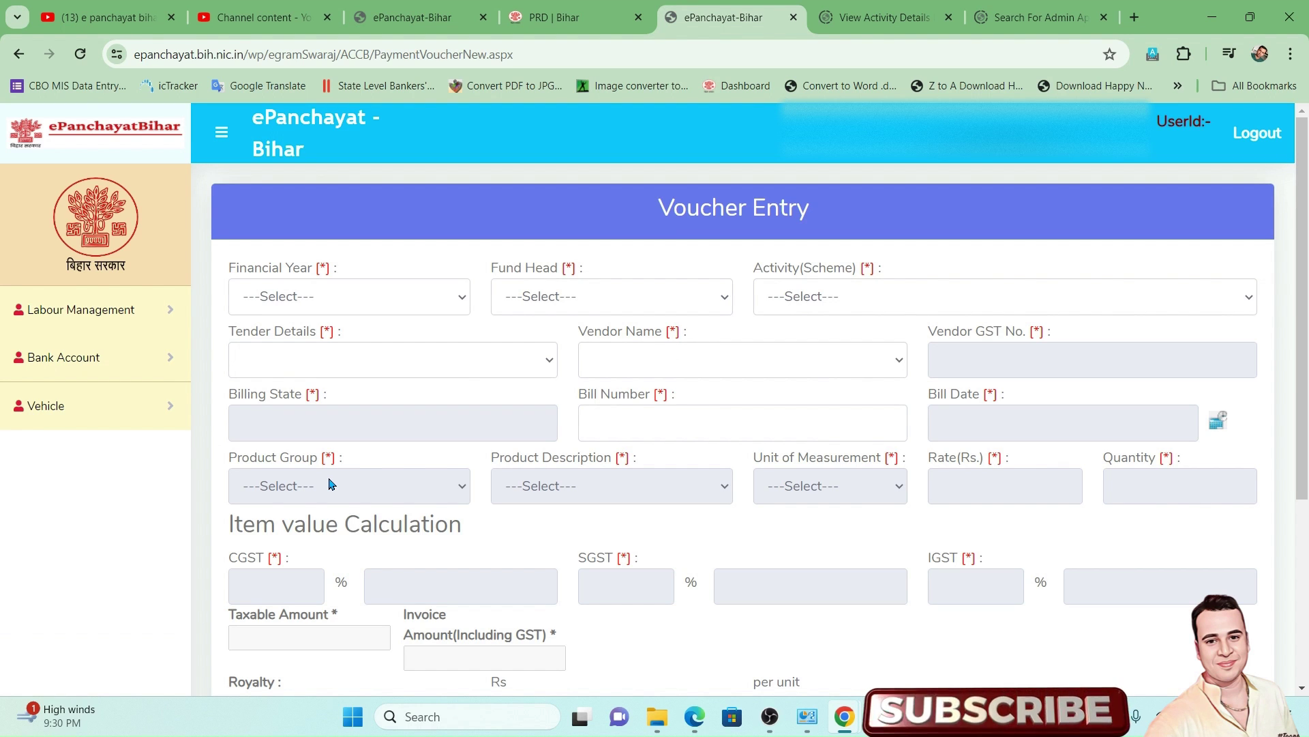
- Set financial year 2022-2023, fund head VI th SFC, the activity scheme and tender PASCHIM CHAMPARAN_Master22-23
click(309, 294)
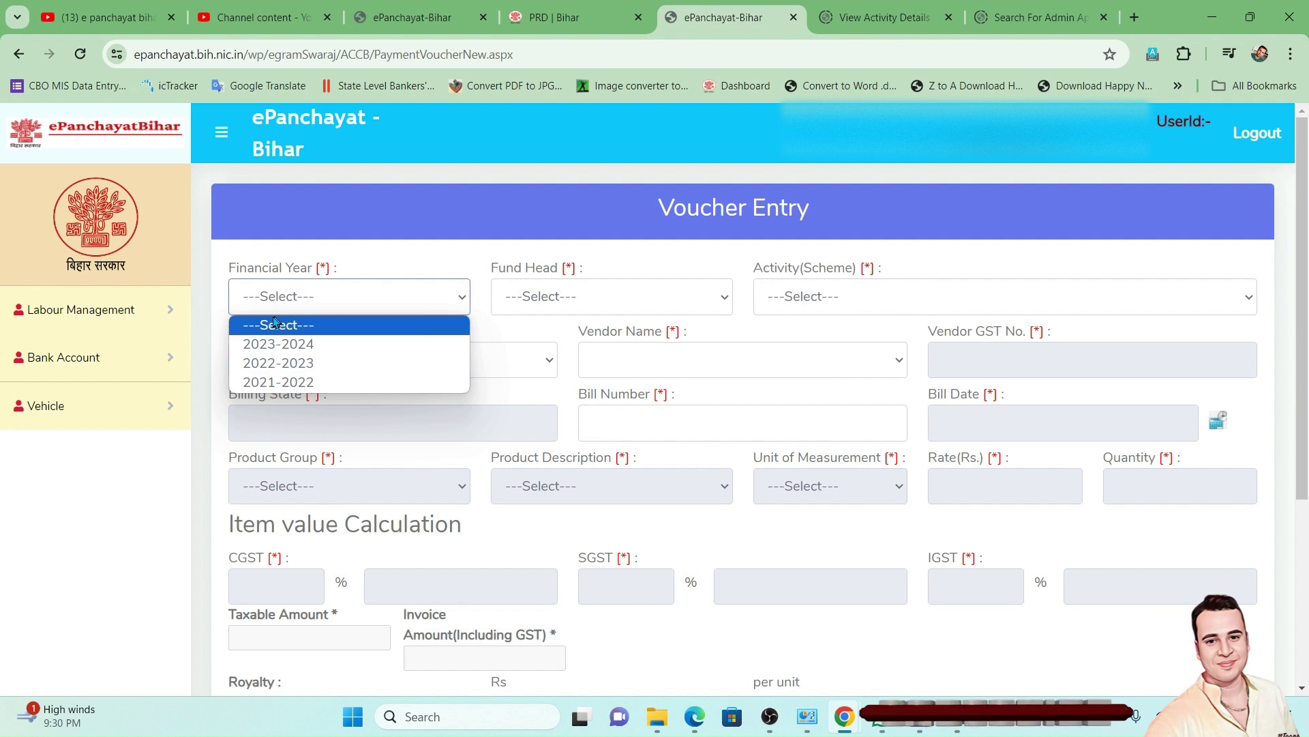
click(296, 365)
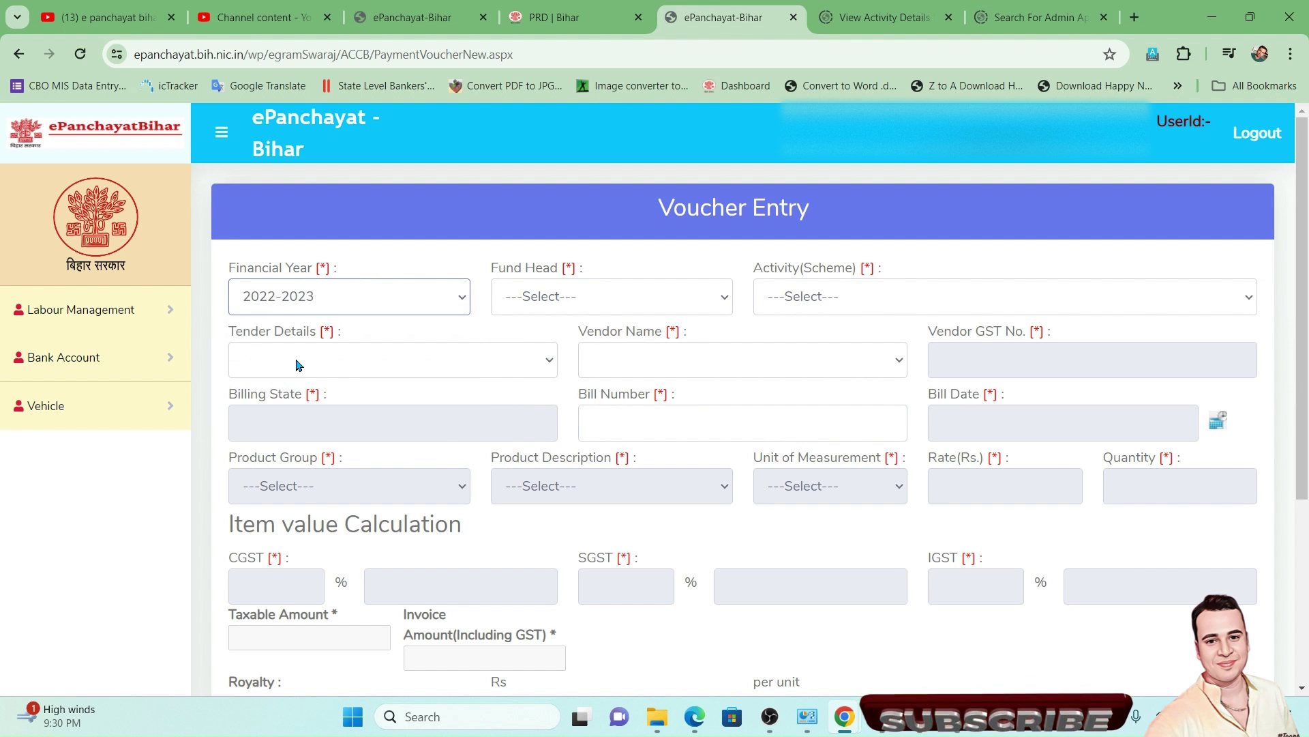
click(539, 296)
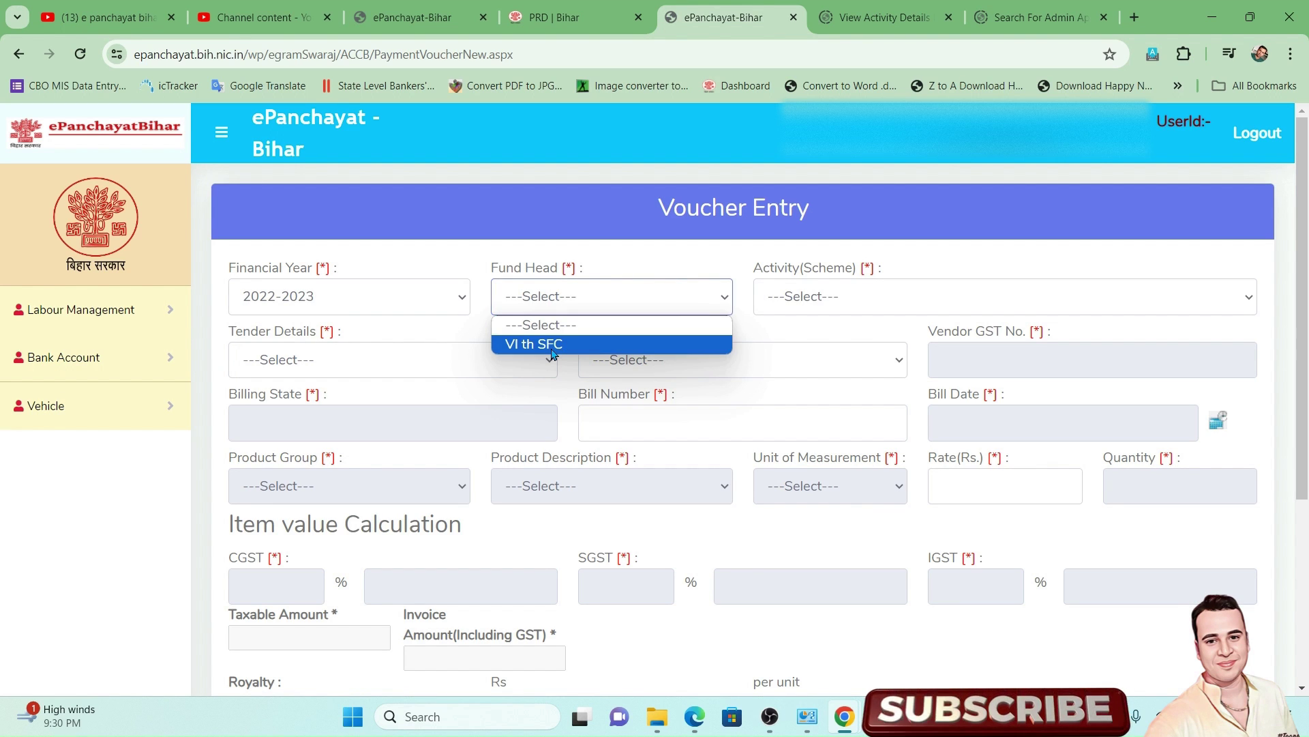
click(546, 343)
click(777, 303)
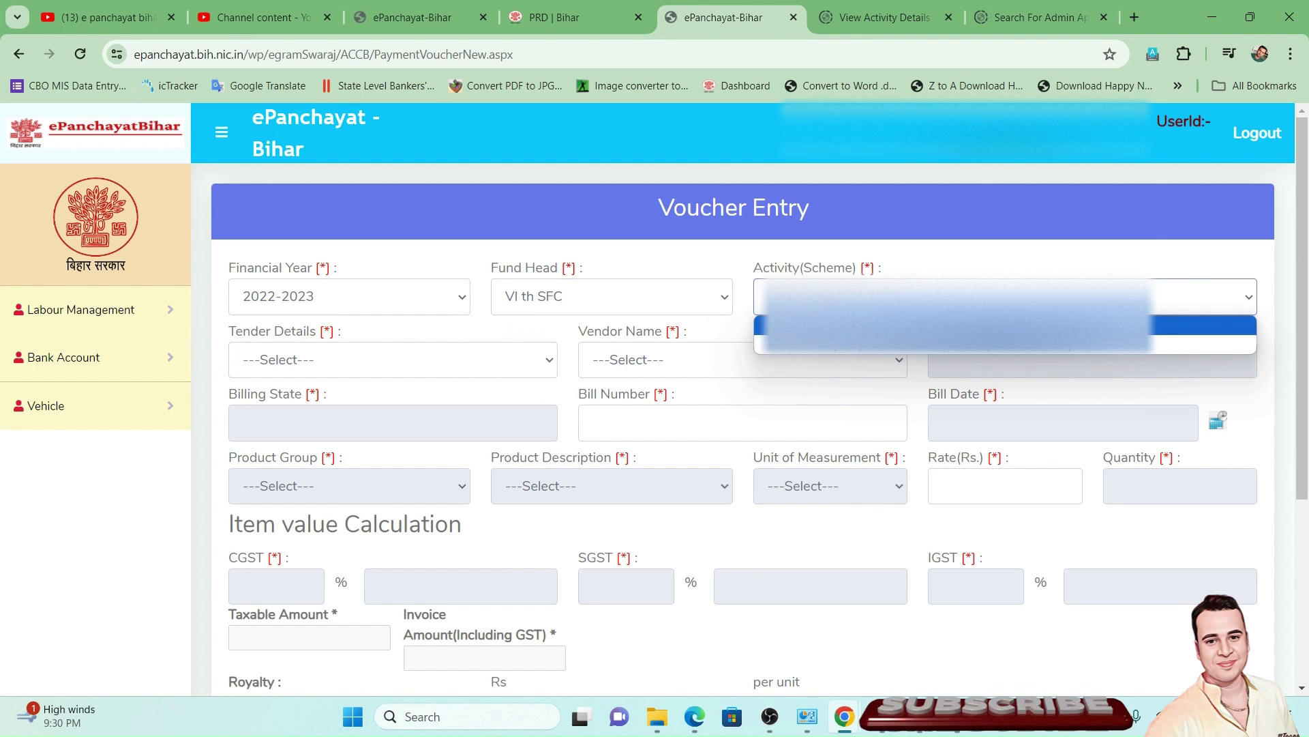
click(784, 325)
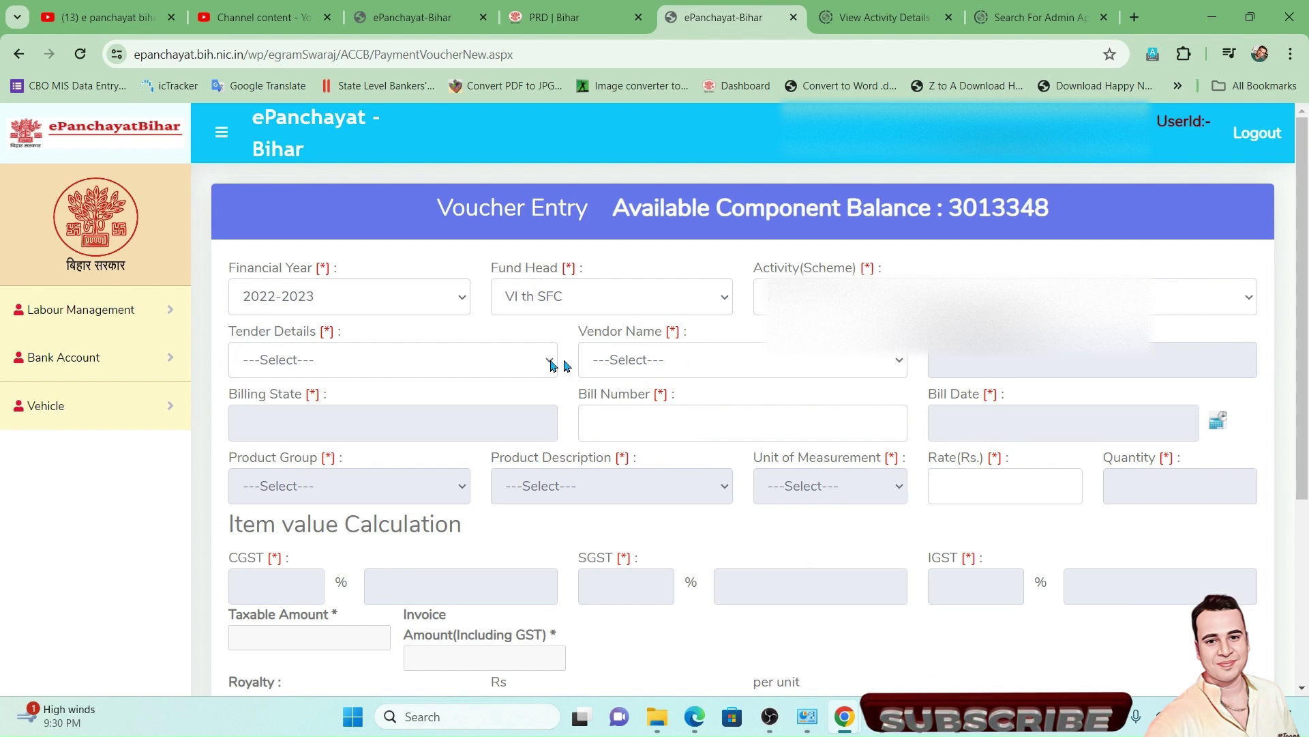
click(530, 359)
click(425, 407)
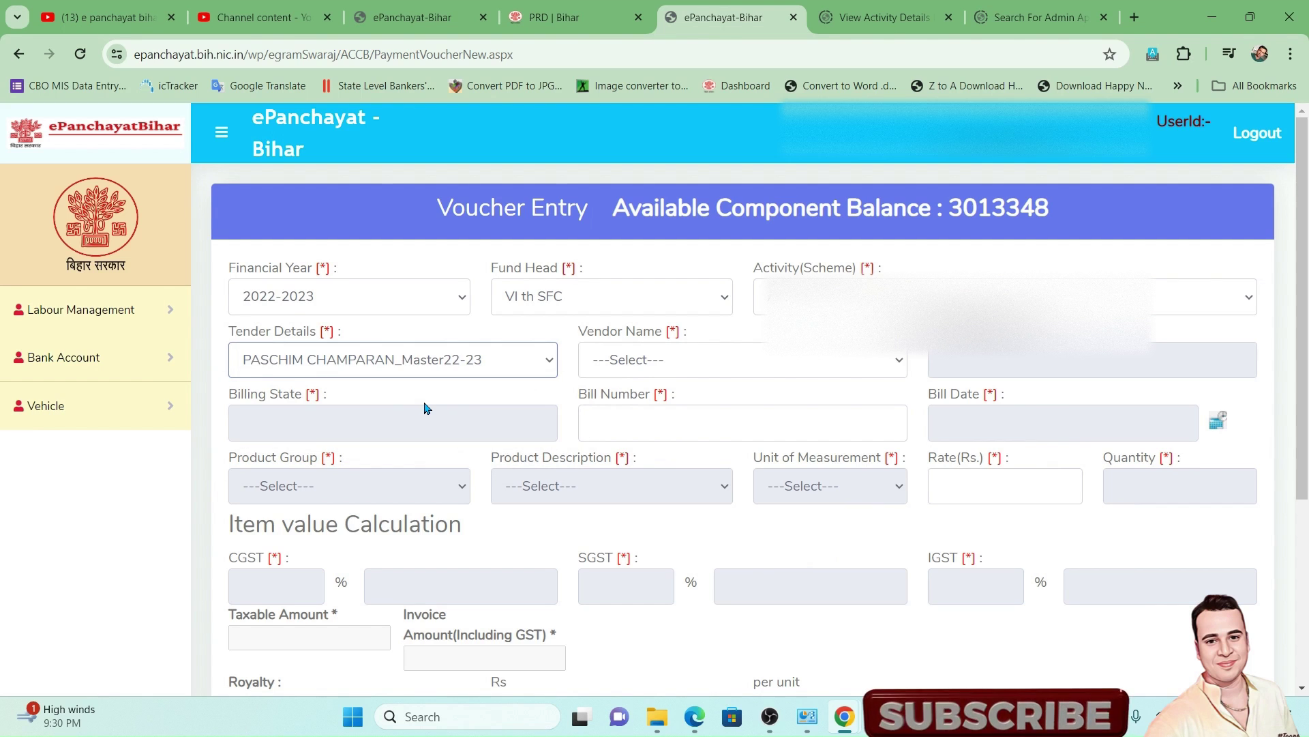
- Choose SHAMBHAVI ENTERPRISES as the vendor instead of BIHAR INT UDHYOG
click(624, 361)
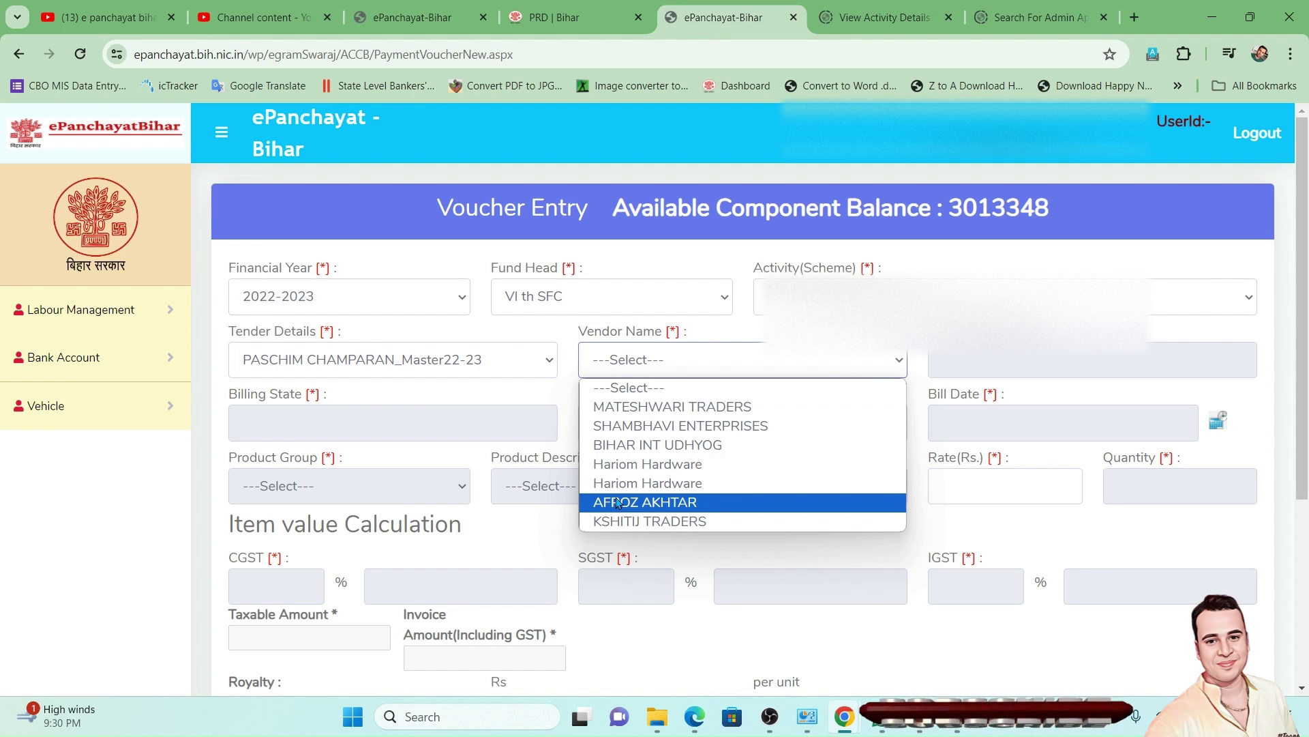
click(627, 445)
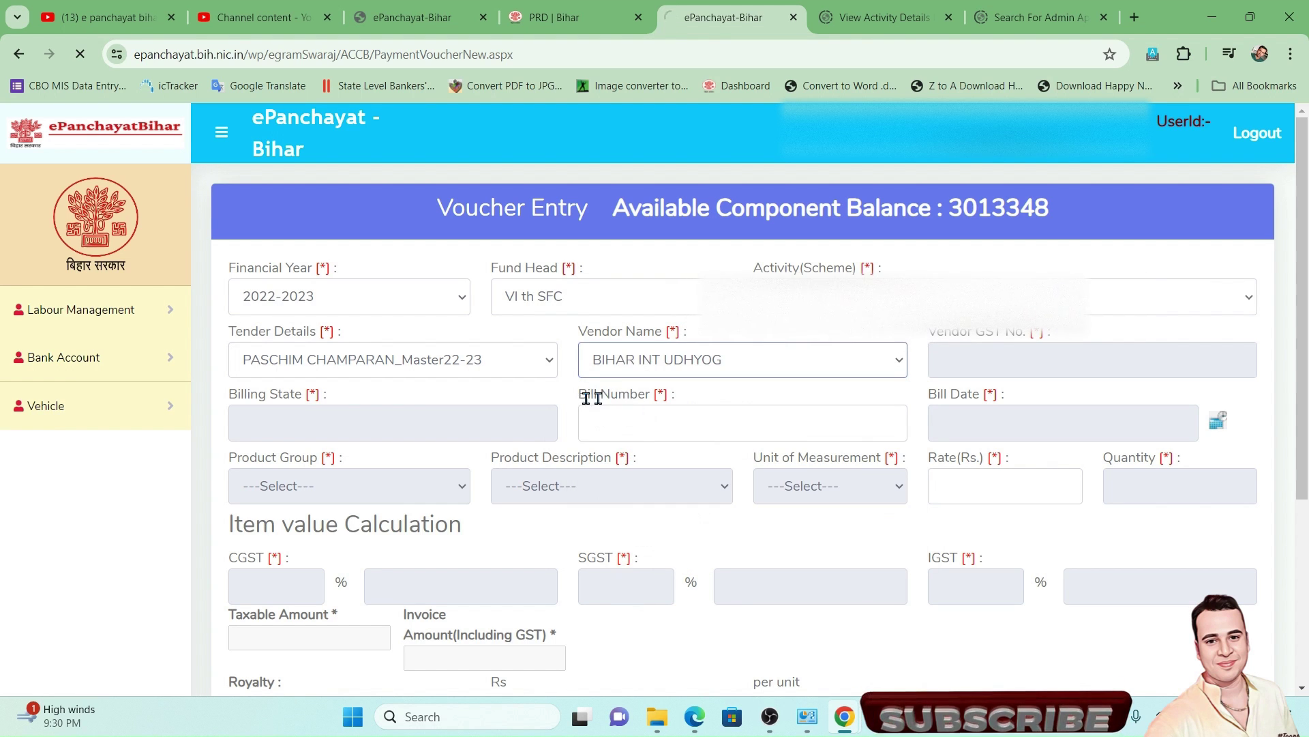
click(656, 358)
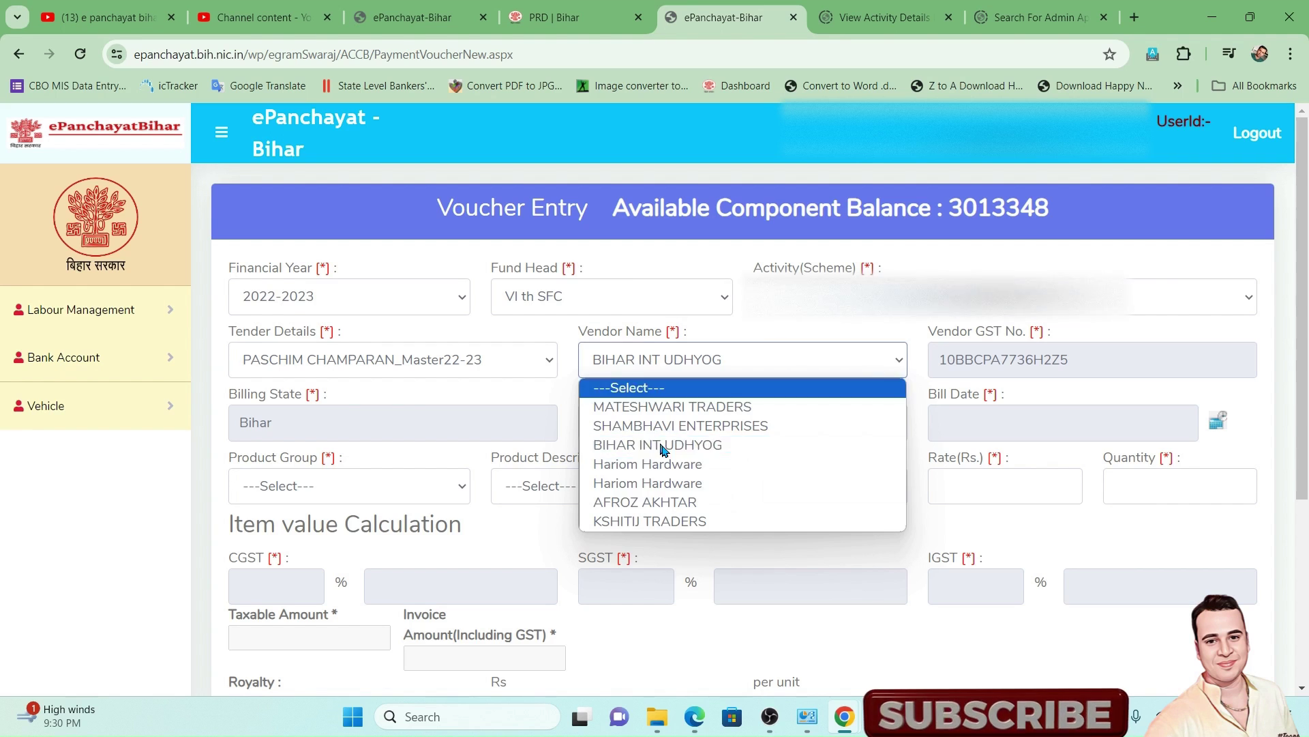
click(709, 426)
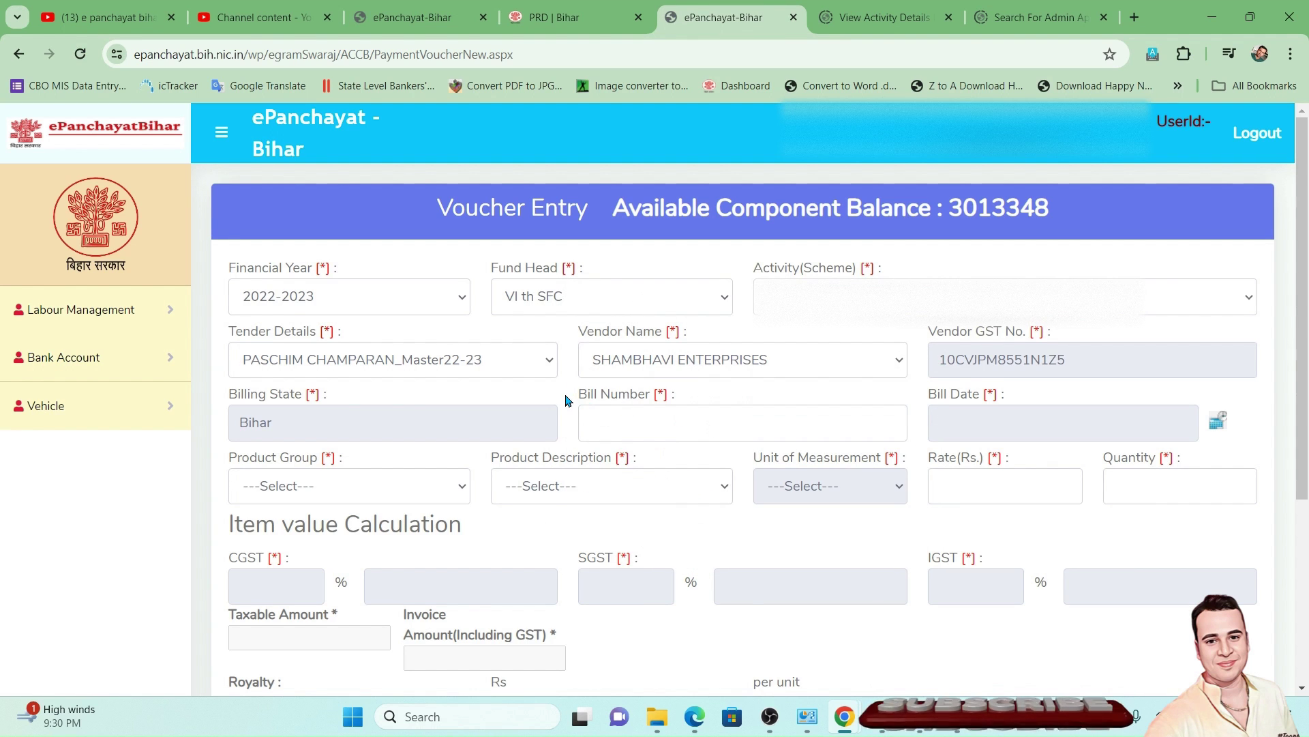
- Enter bill number 12 and bill date 03-04-2024 using the calendar
scroll(565, 400, down, 3)
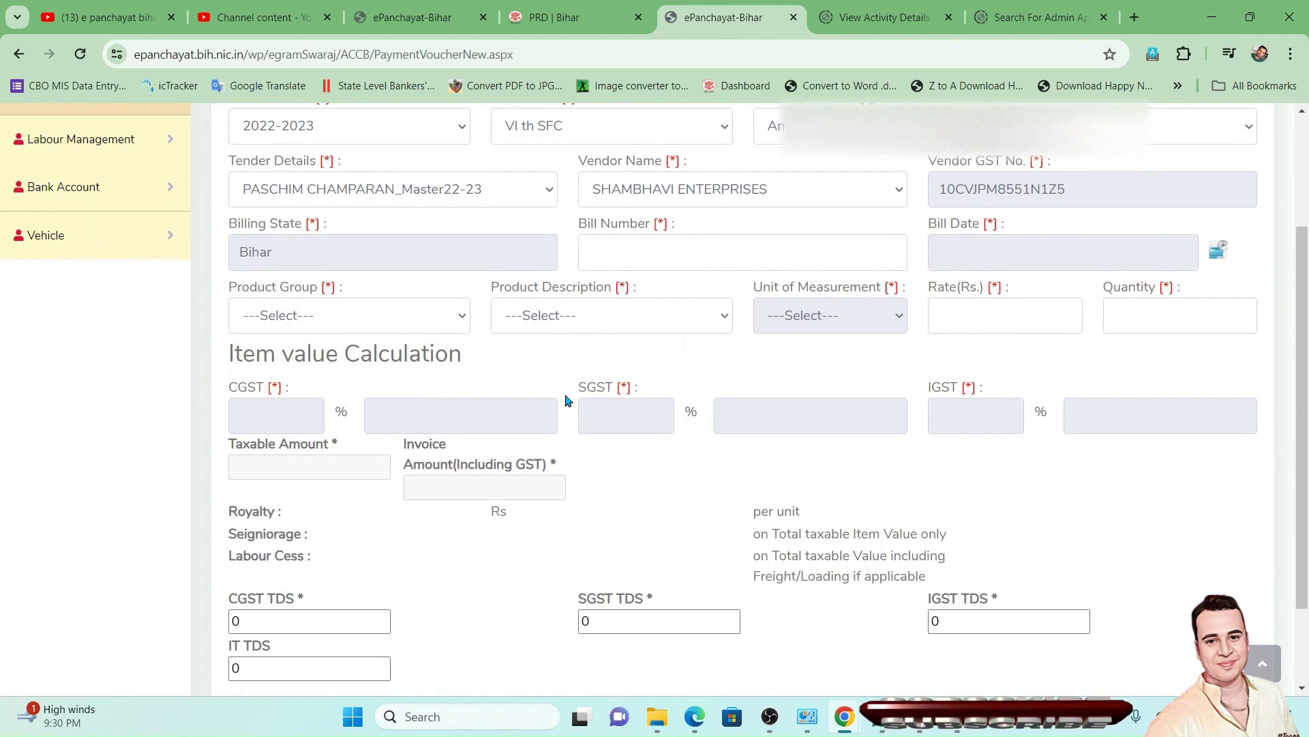
click(642, 250)
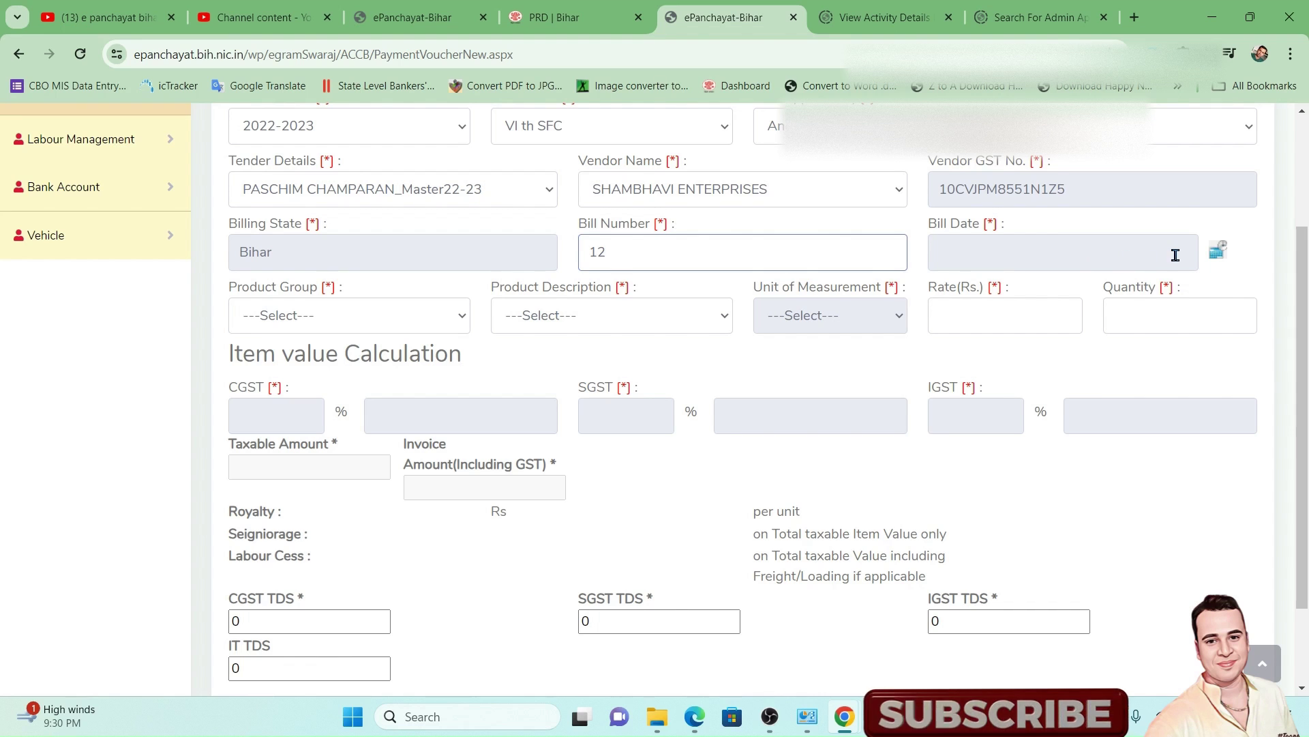
click(1212, 254)
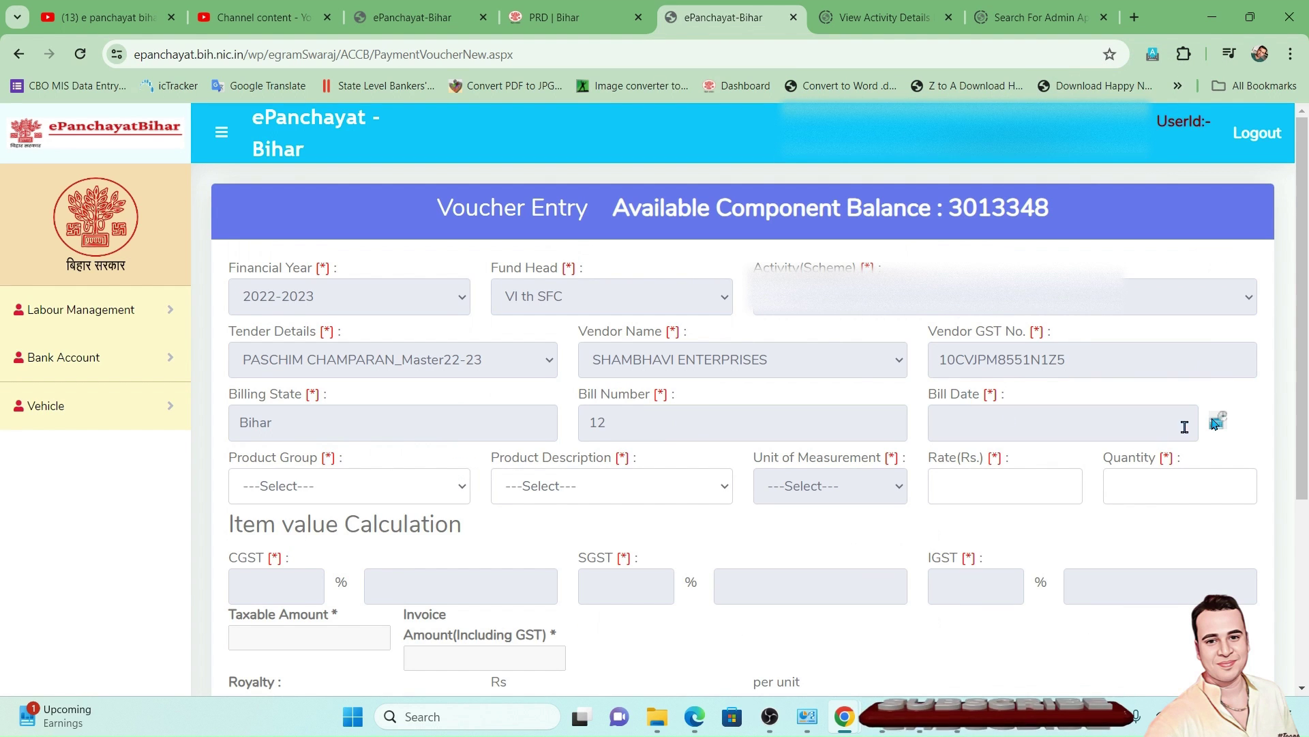
click(1217, 423)
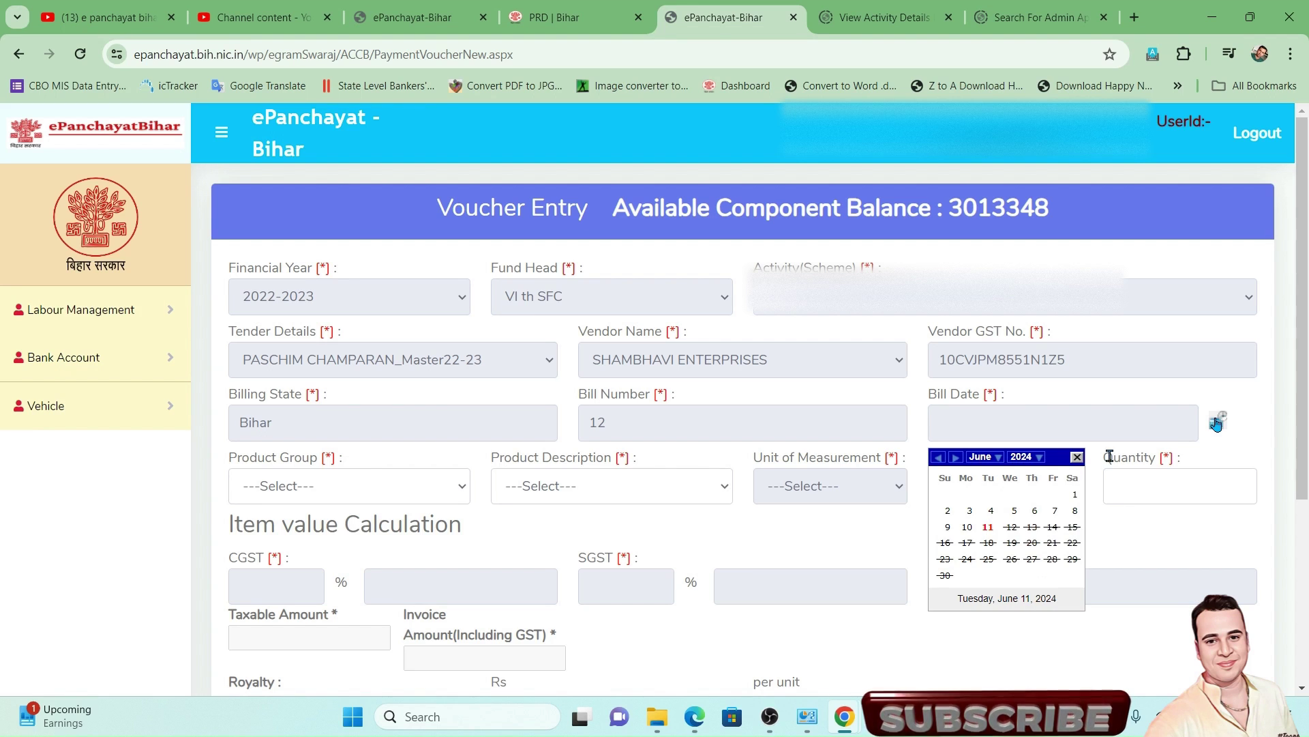
click(974, 461)
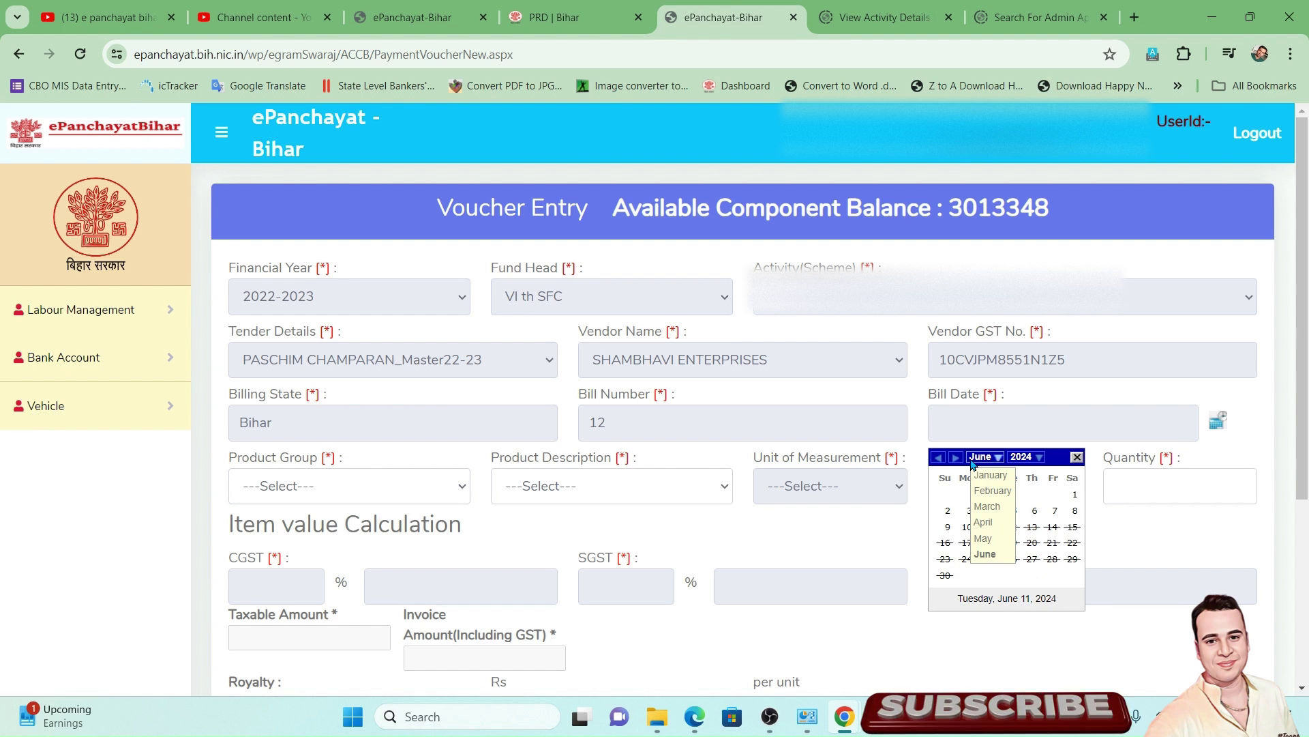
click(990, 523)
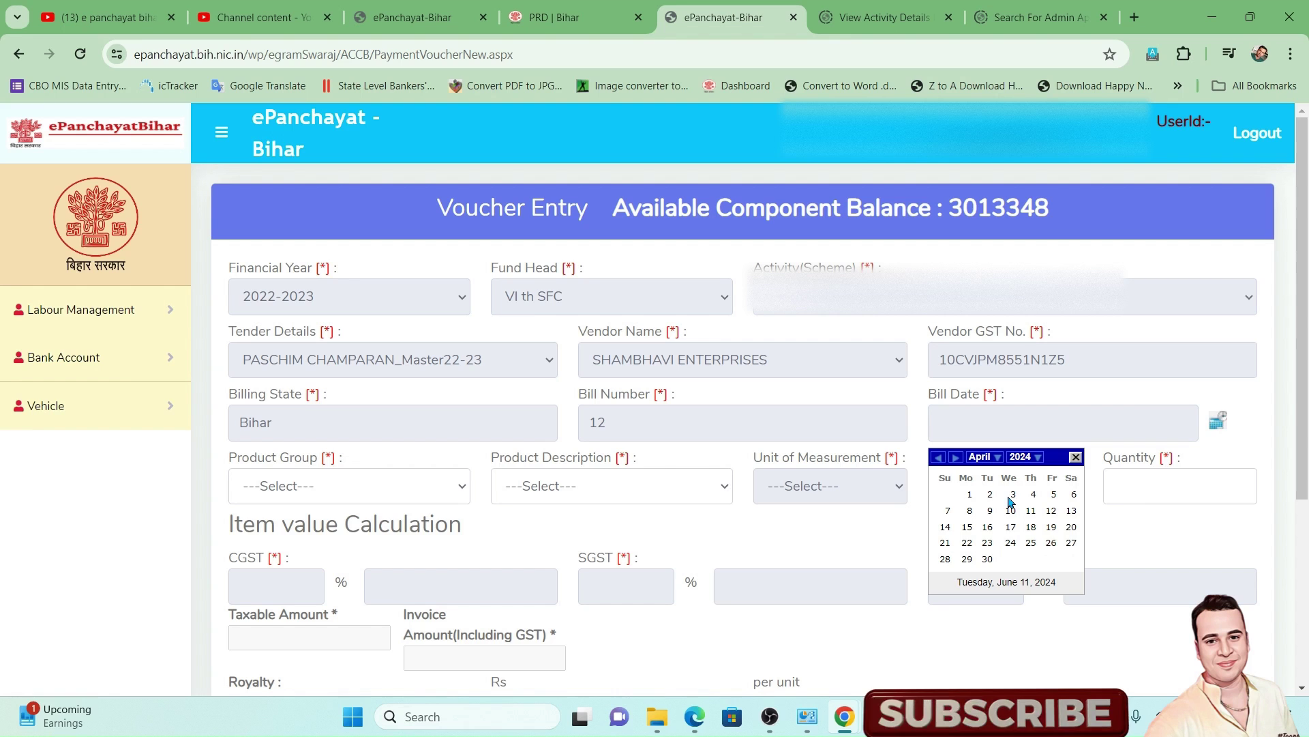
click(1010, 494)
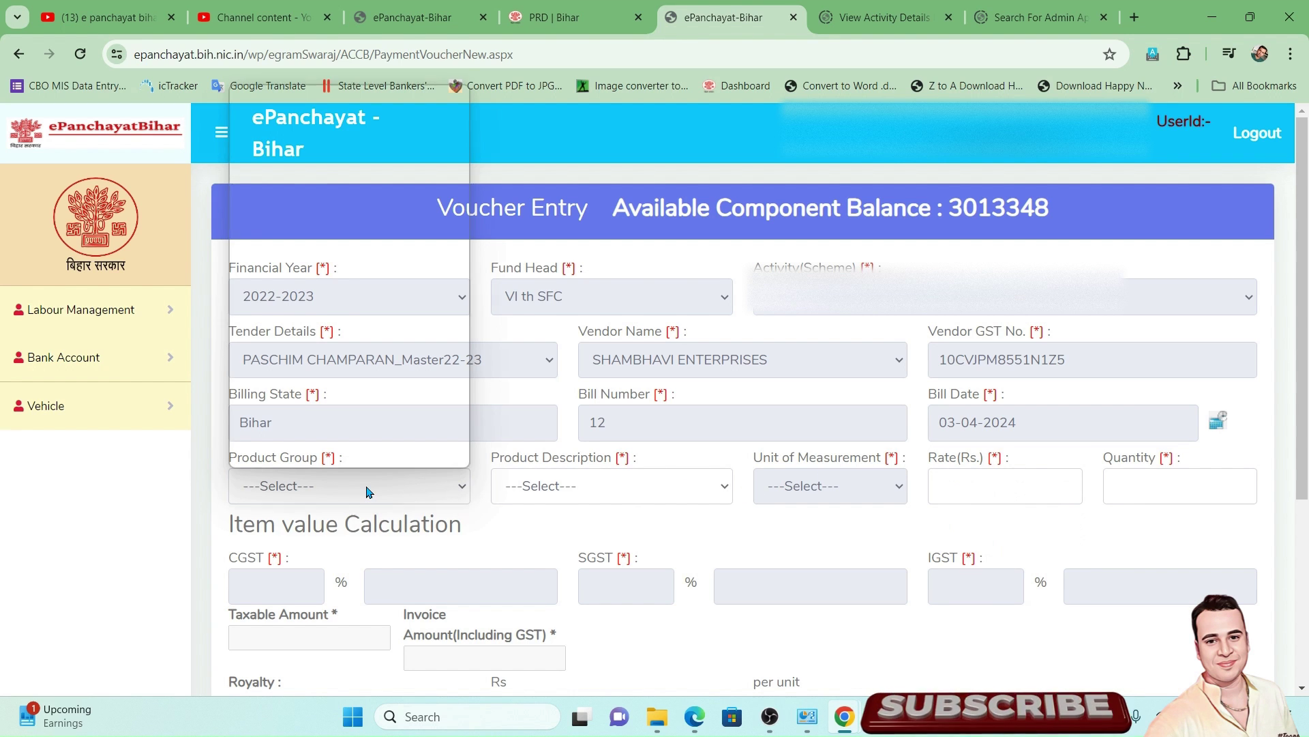
- Select BRICK as the product group and drop down its product descriptions
click(367, 491)
click(432, 512)
scroll(433, 516, down, 1)
scroll(434, 516, down, 1)
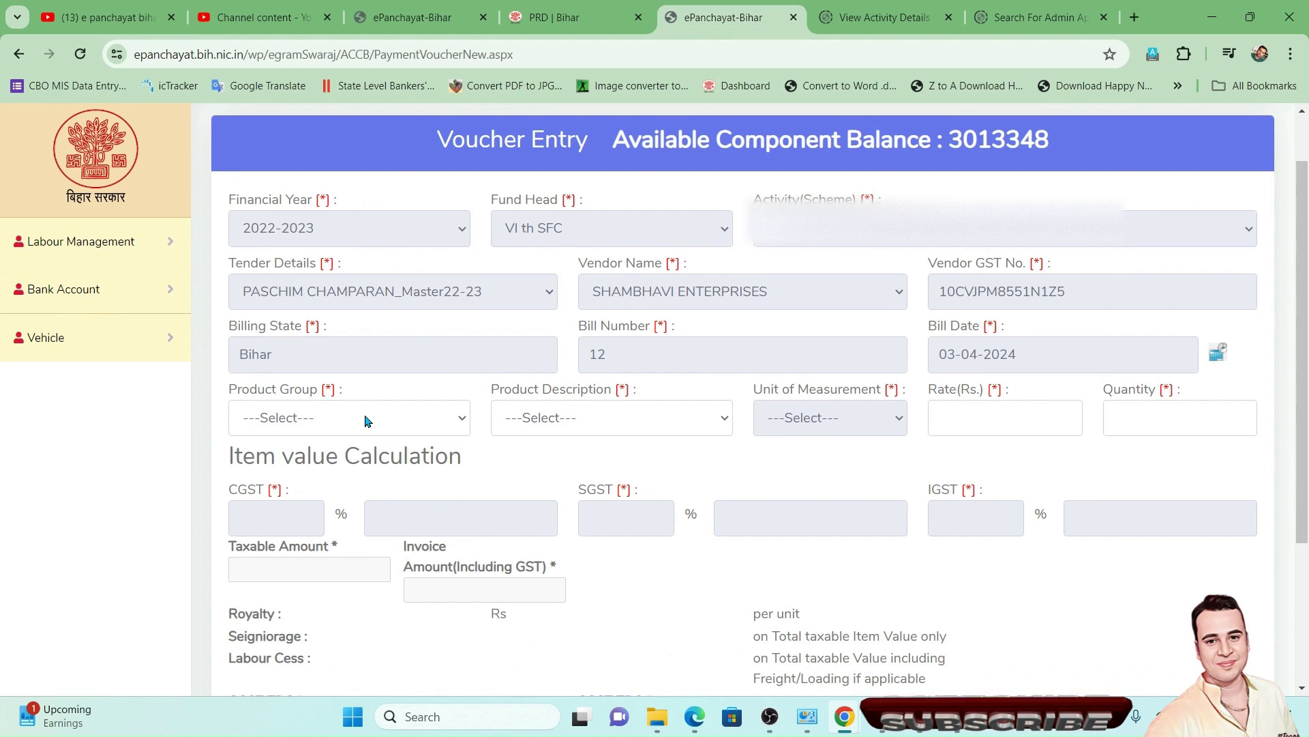
click(366, 421)
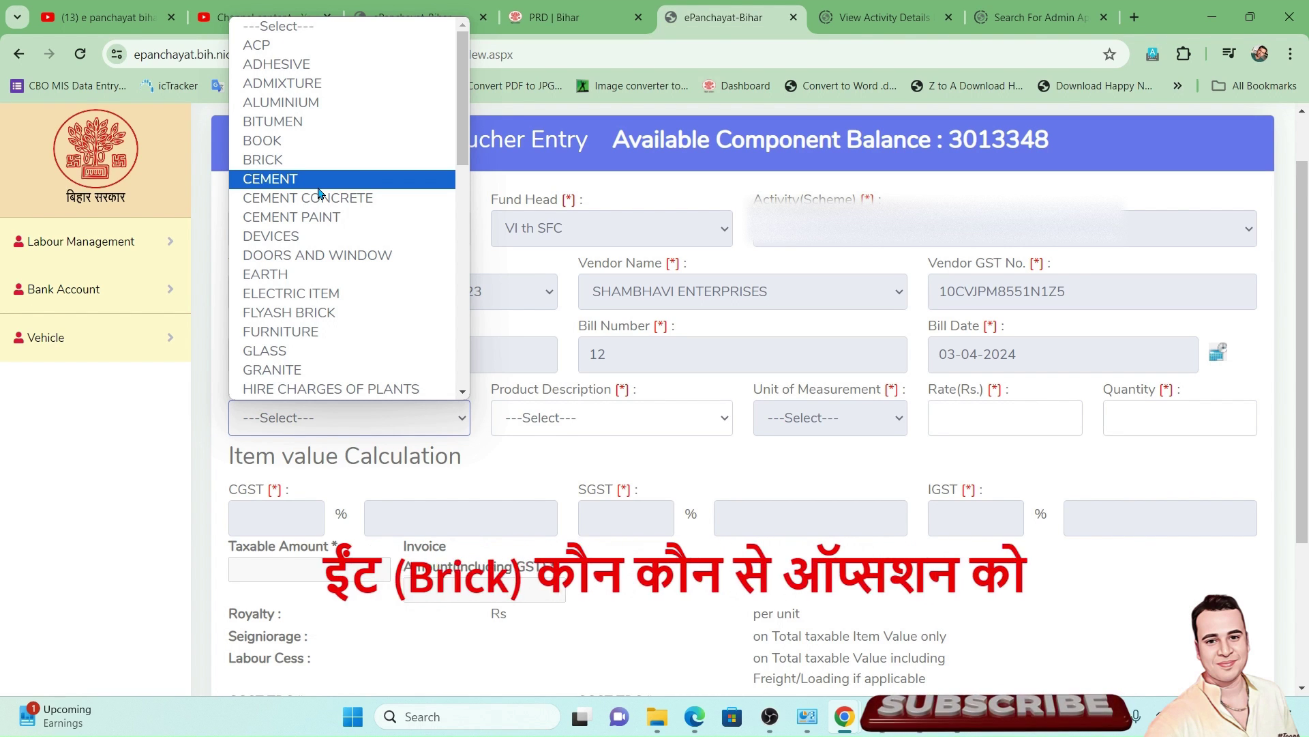
key(Up)
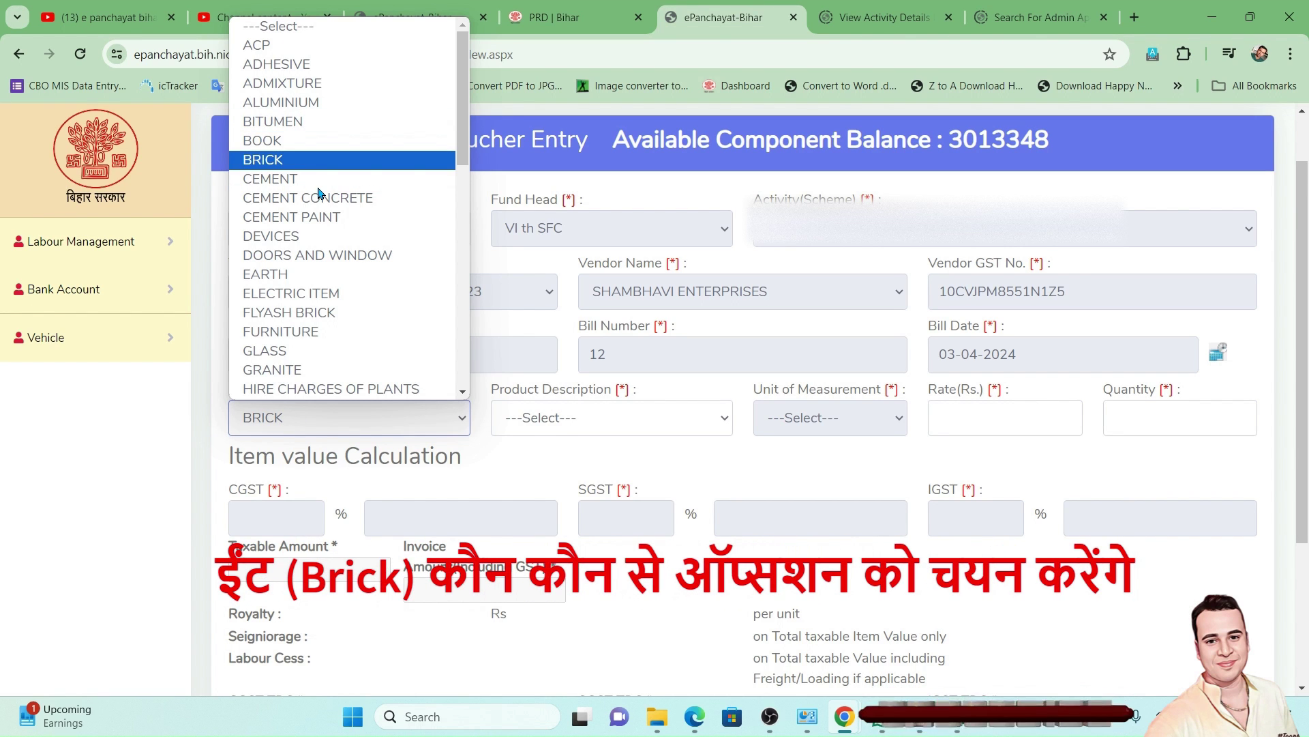
key(Return)
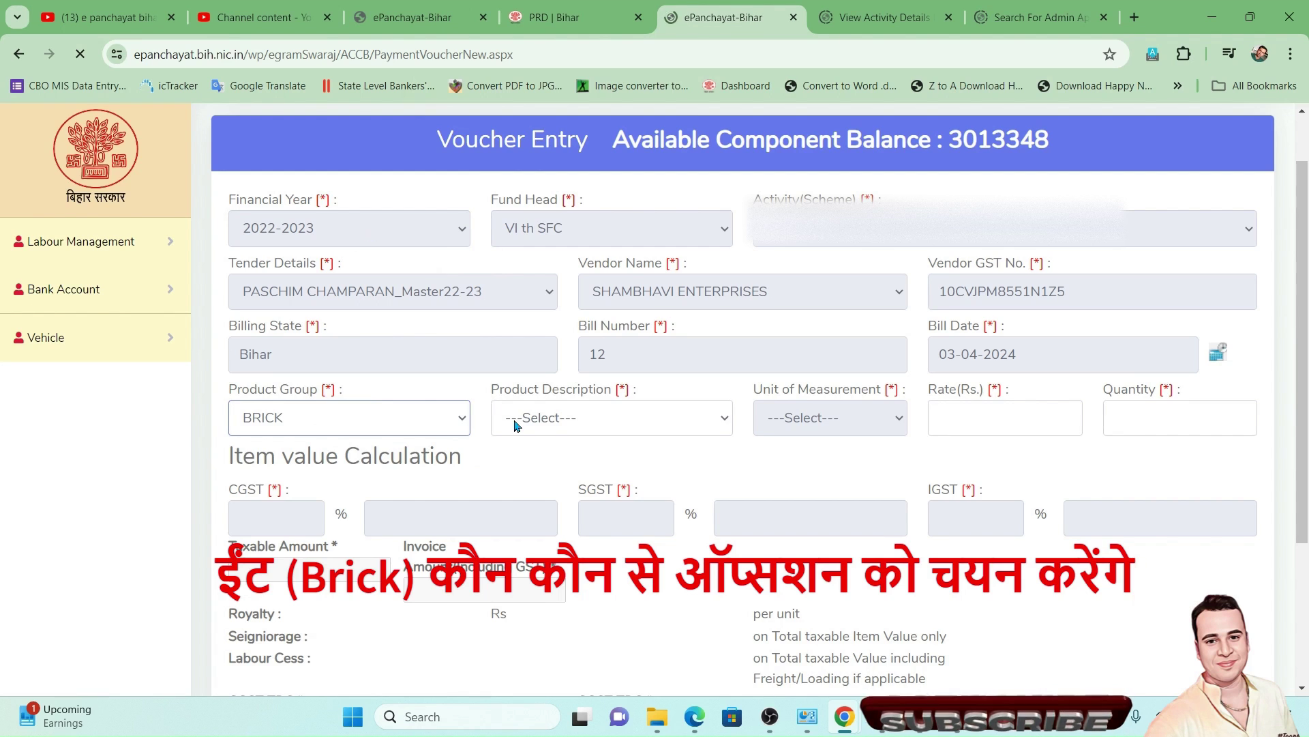
scroll(545, 443, up, 1)
click(500, 492)
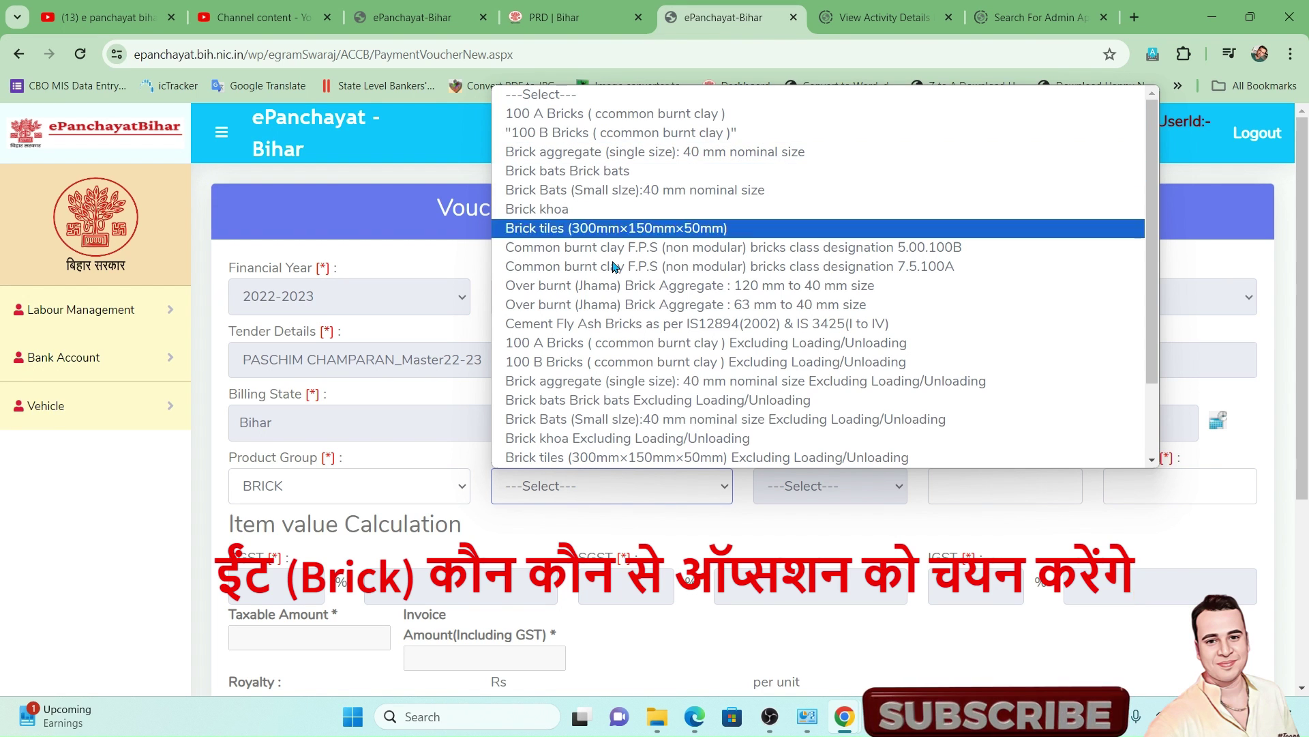
- Settle on 100 A Bricks (common burnt clay) after trying the Excluding Loading/Unloading variant
click(587, 343)
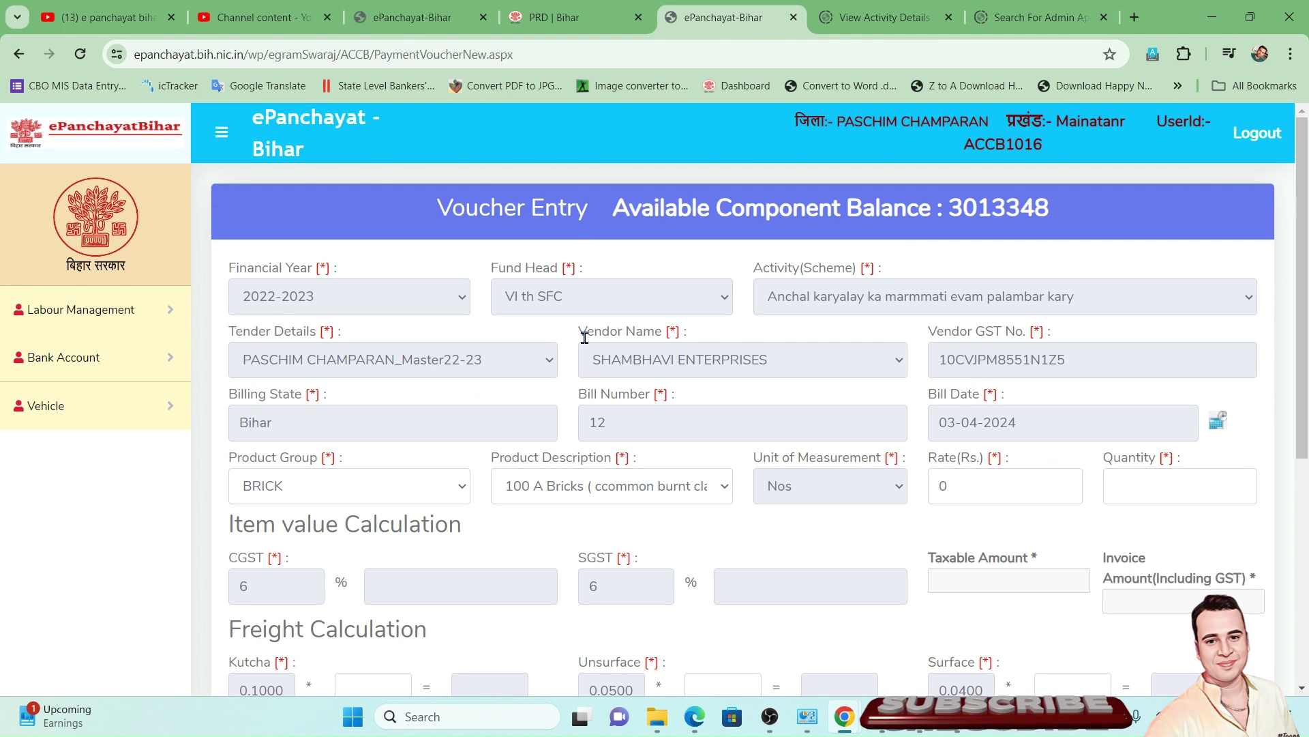
click(582, 491)
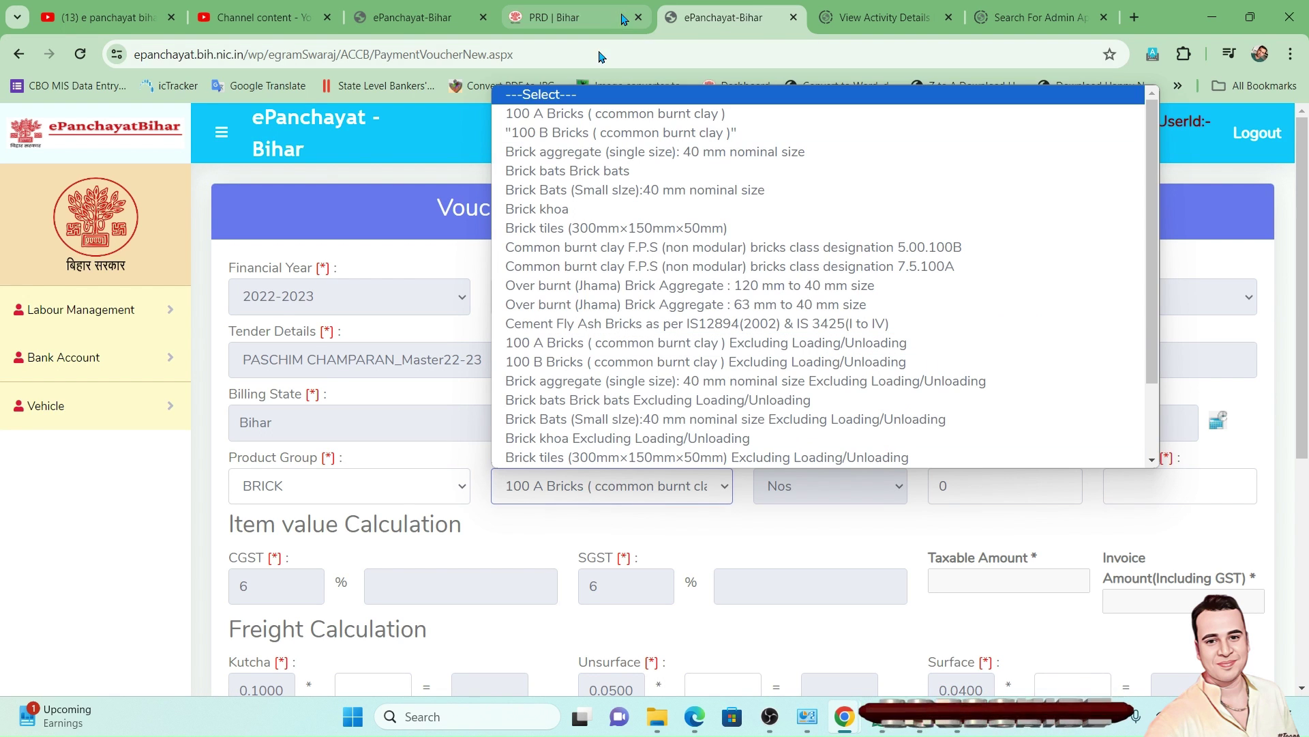
click(536, 116)
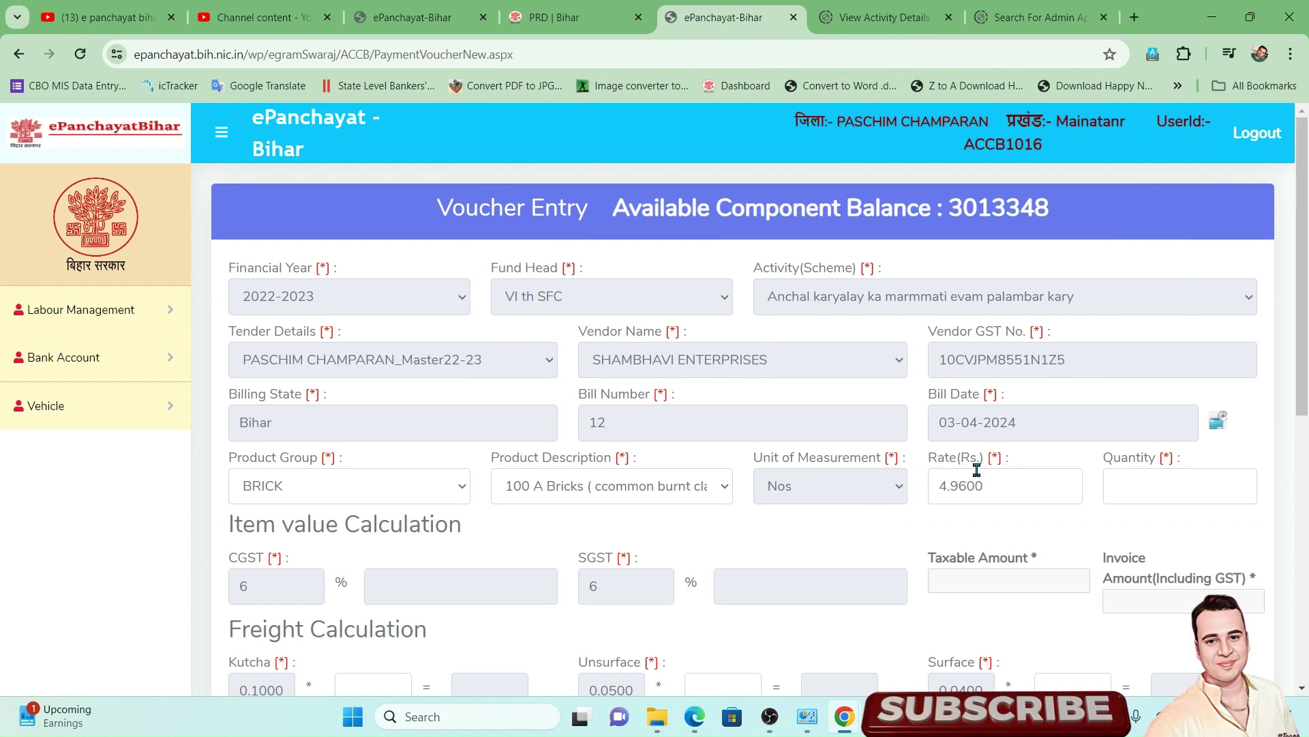
double_click(961, 487)
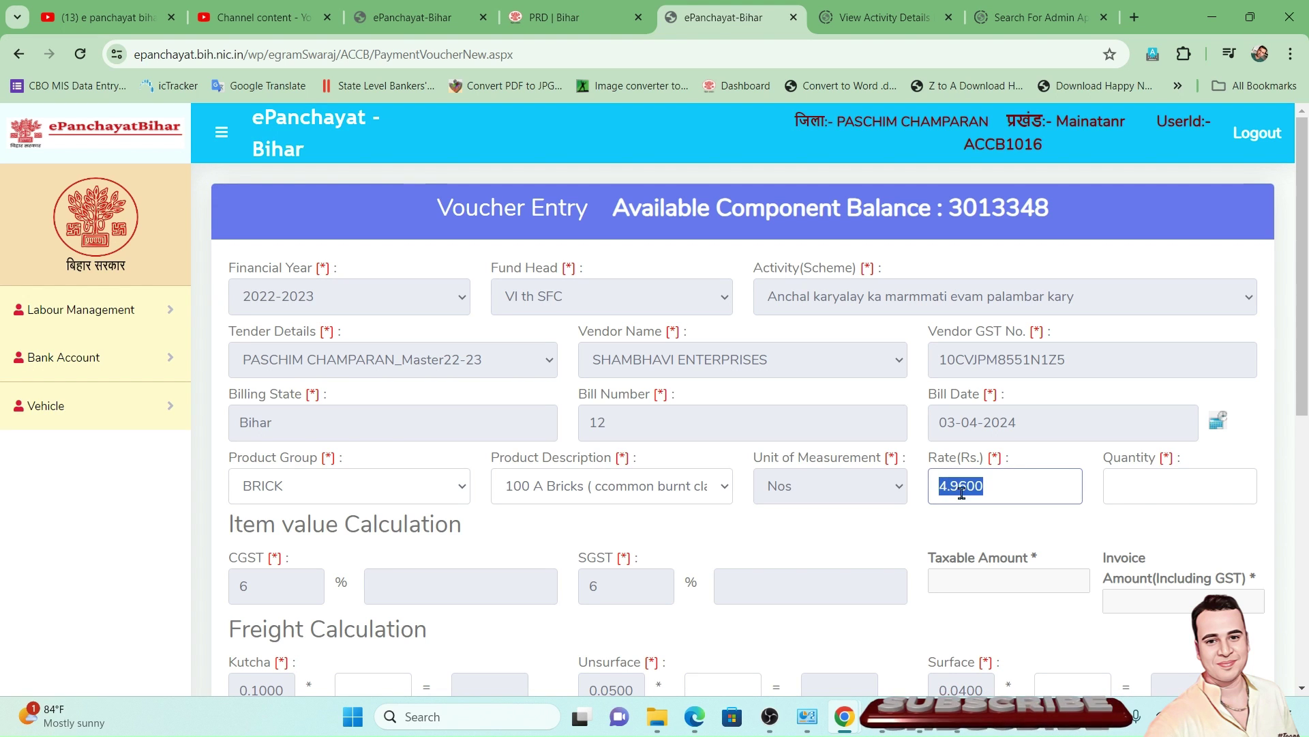
click(651, 487)
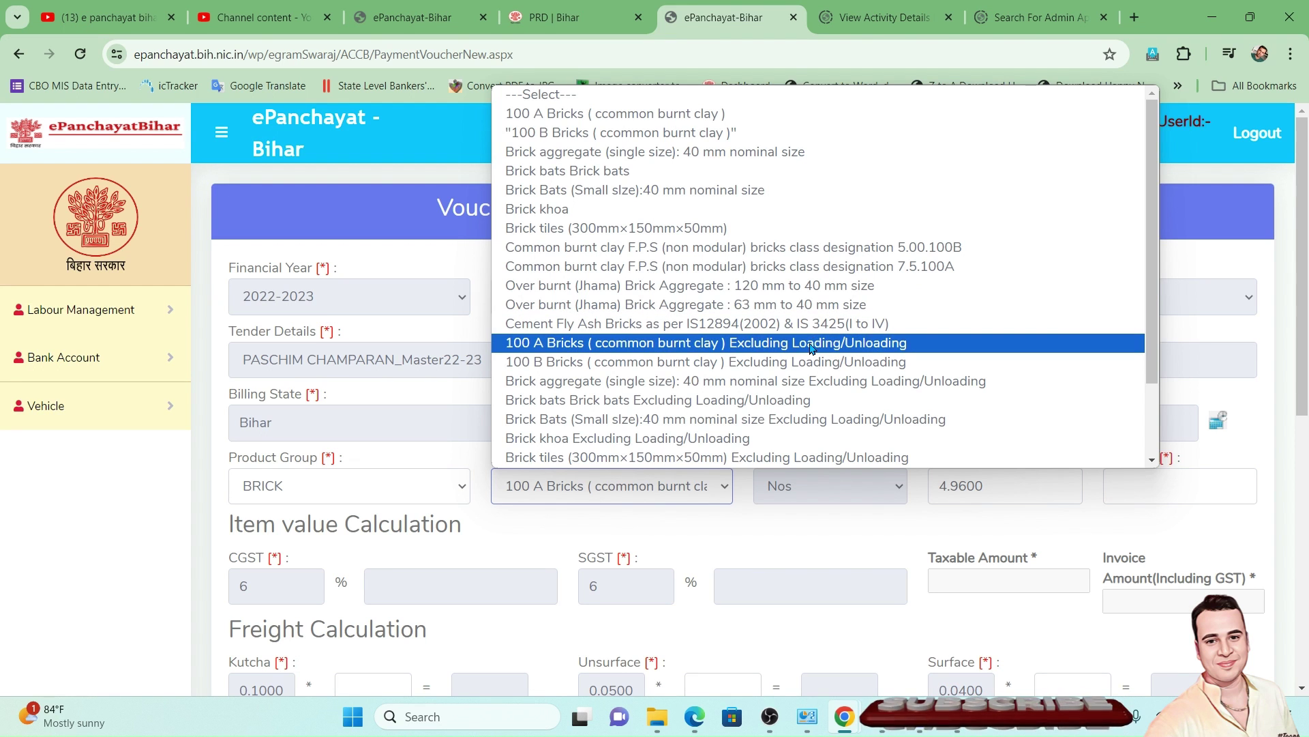
click(849, 350)
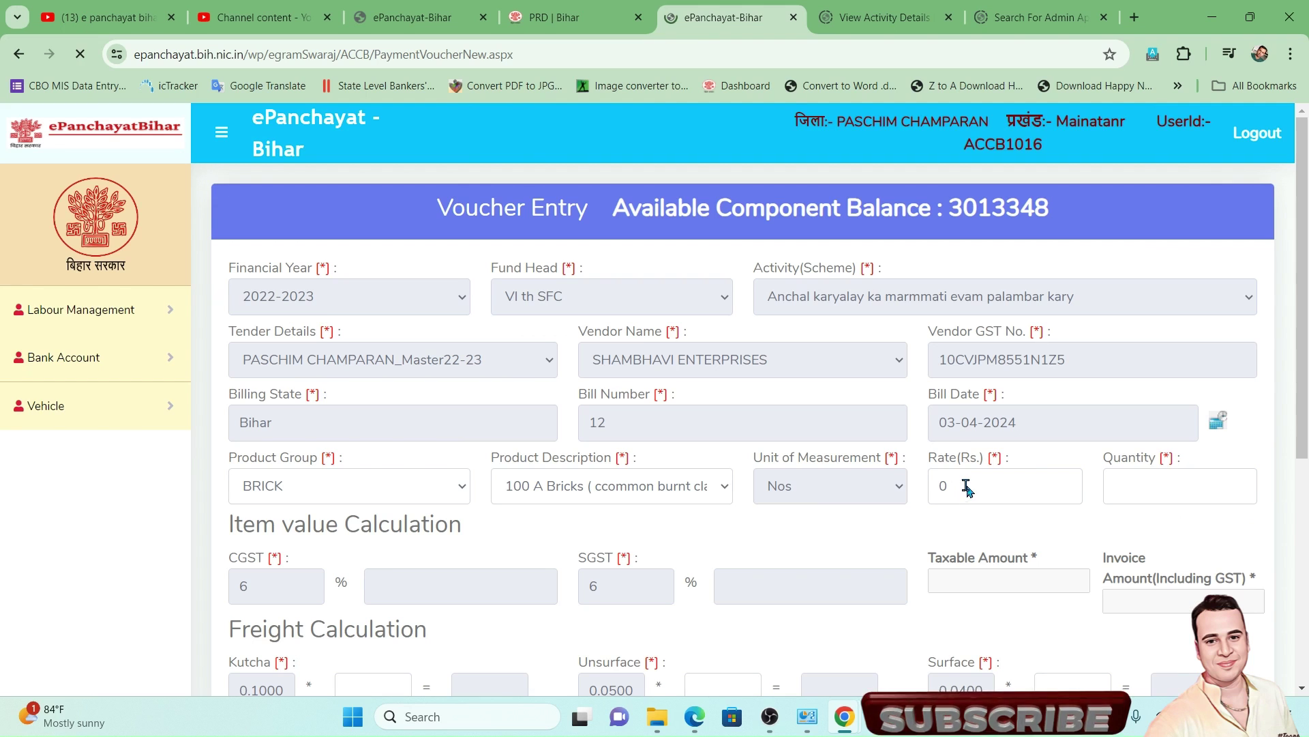
click(682, 498)
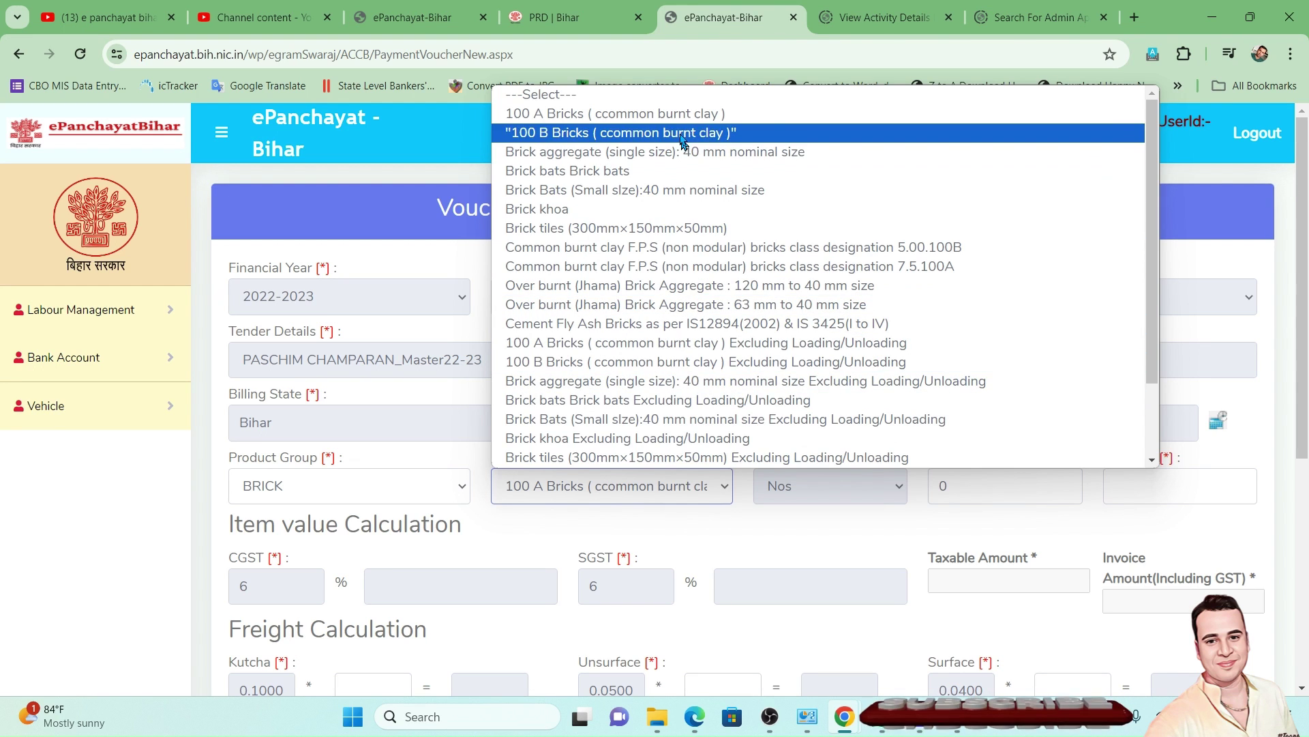
click(668, 117)
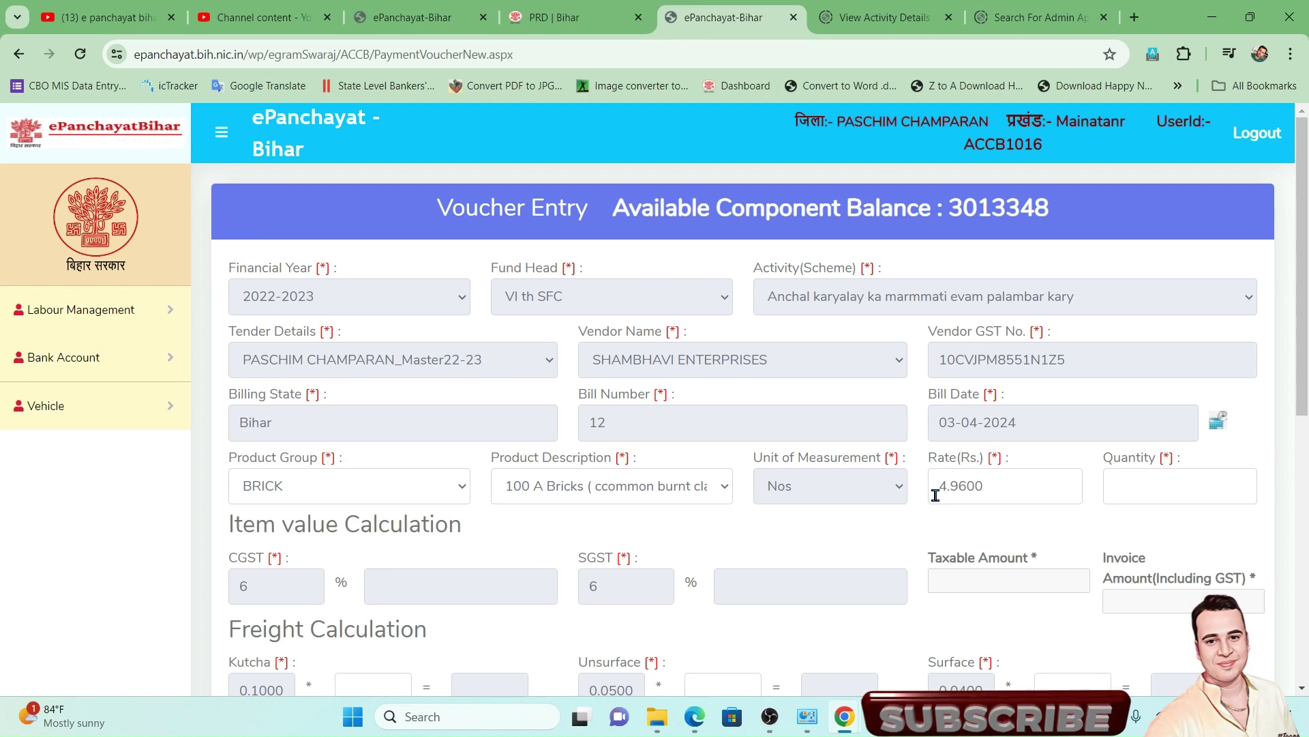
- Keep the 4.9600 rate and enter quantity 1000 so the line recalculates
click(989, 489)
key(BackSpace)
key(BackSpace)
key(BackSpace)
key(BackSpace)
key(BackSpace)
key(BackSpace)
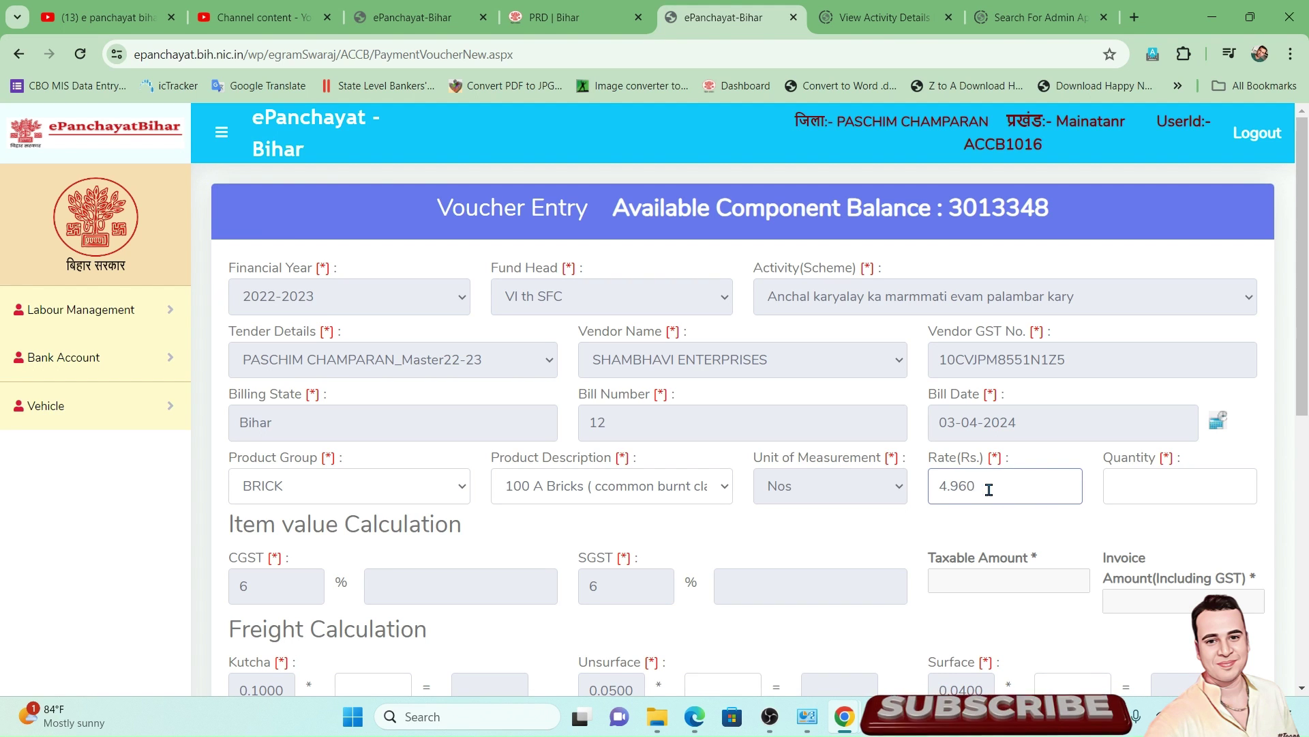
text(99)
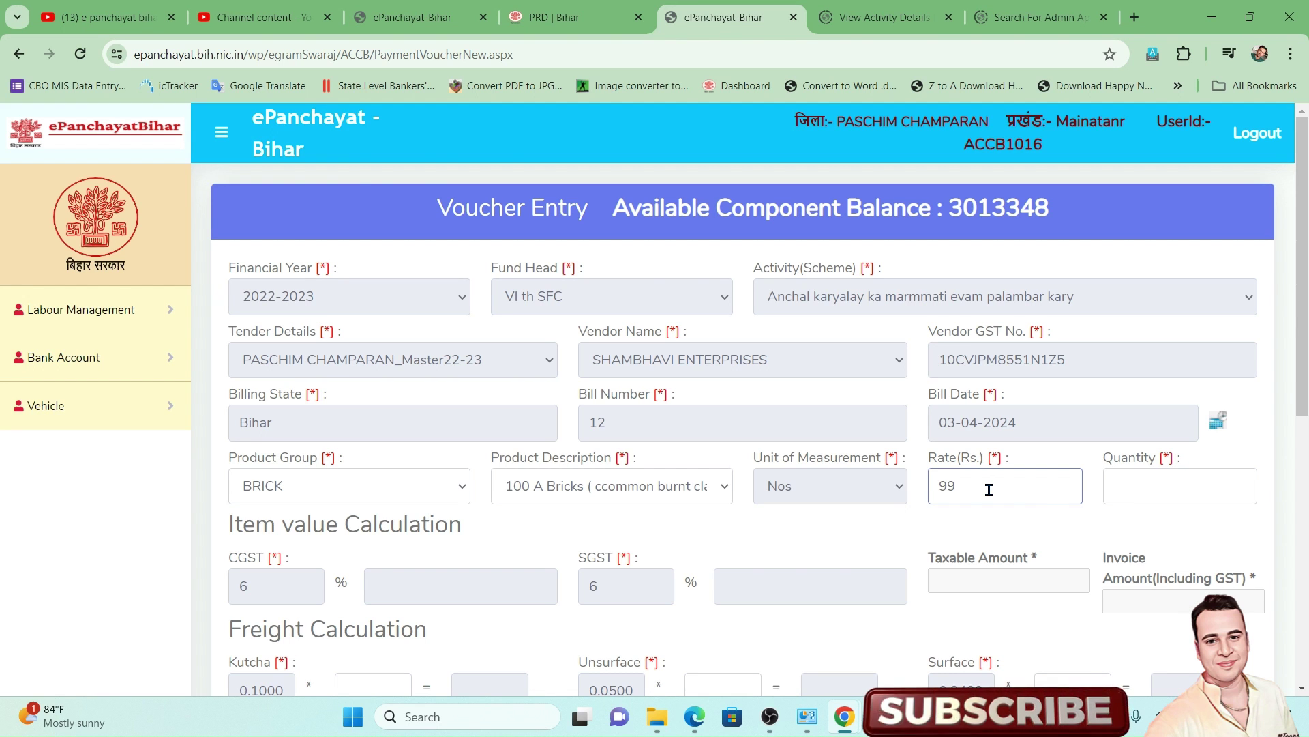
key(ctrl+z)
key(ctrl+z)
click(1115, 484)
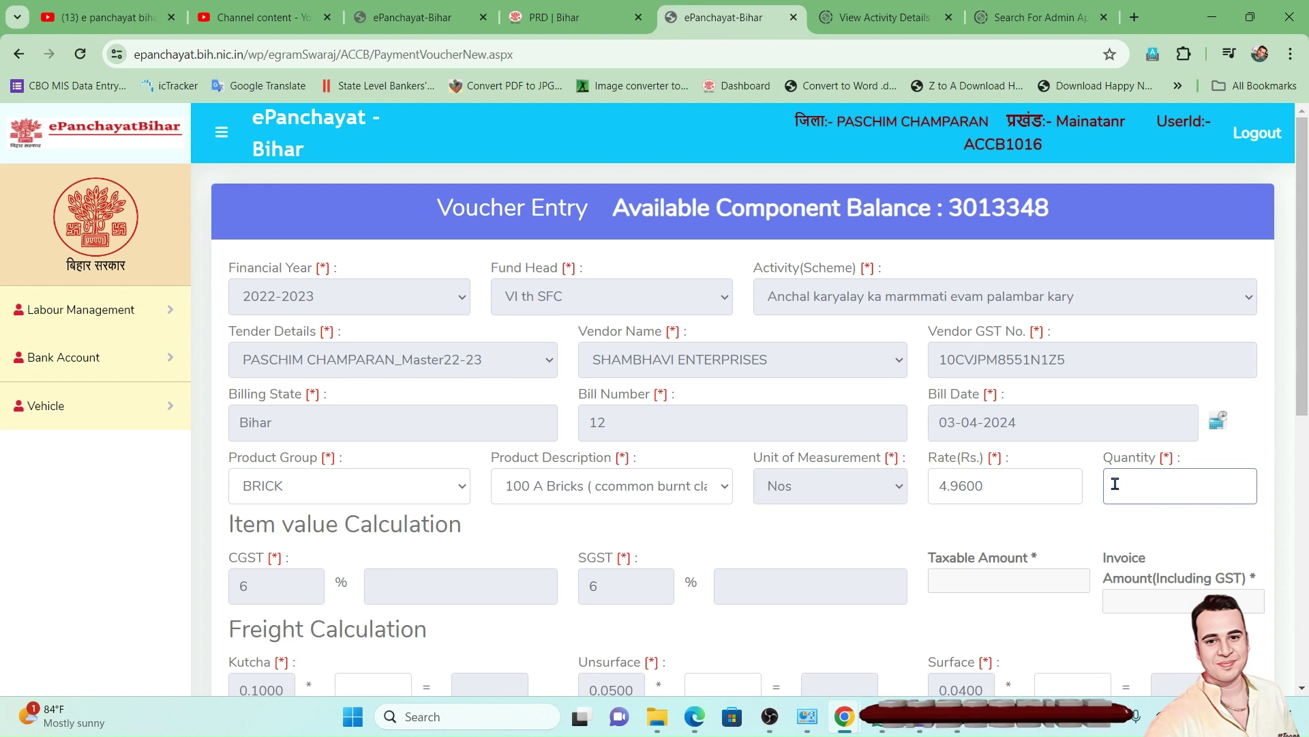
text(1000)
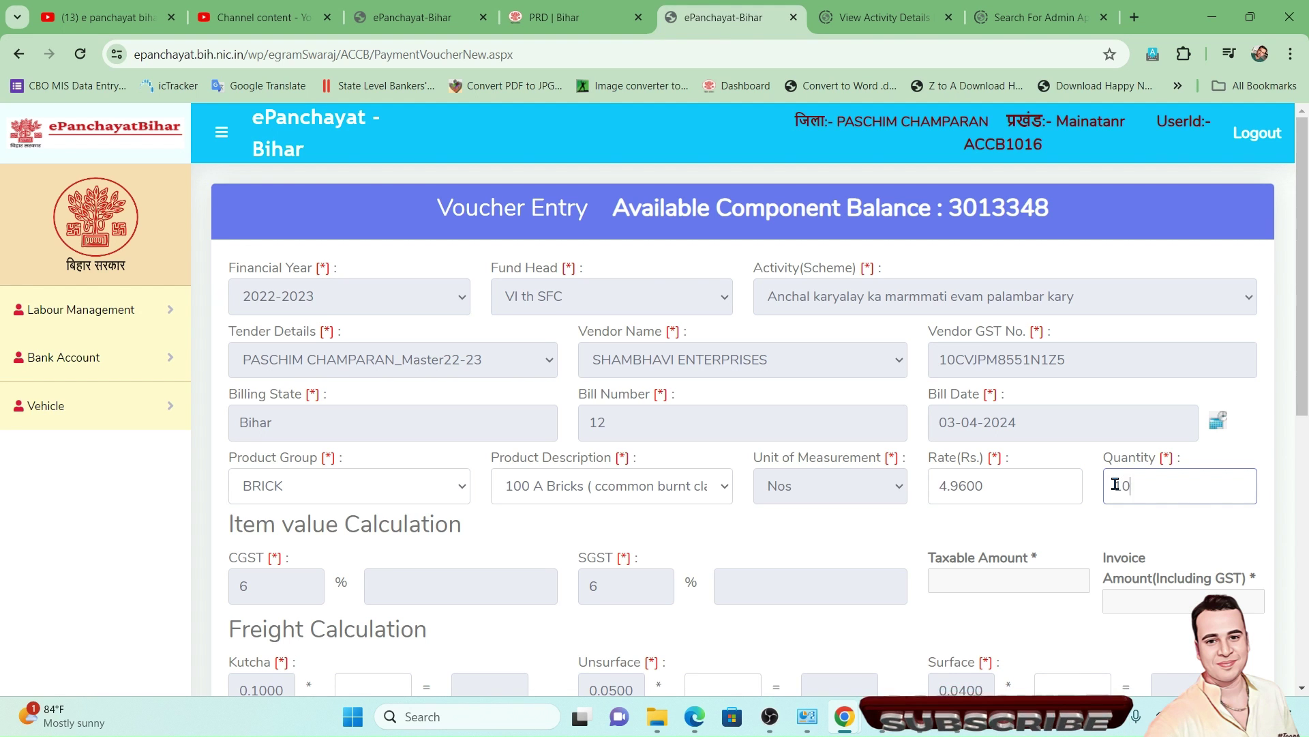
click(902, 550)
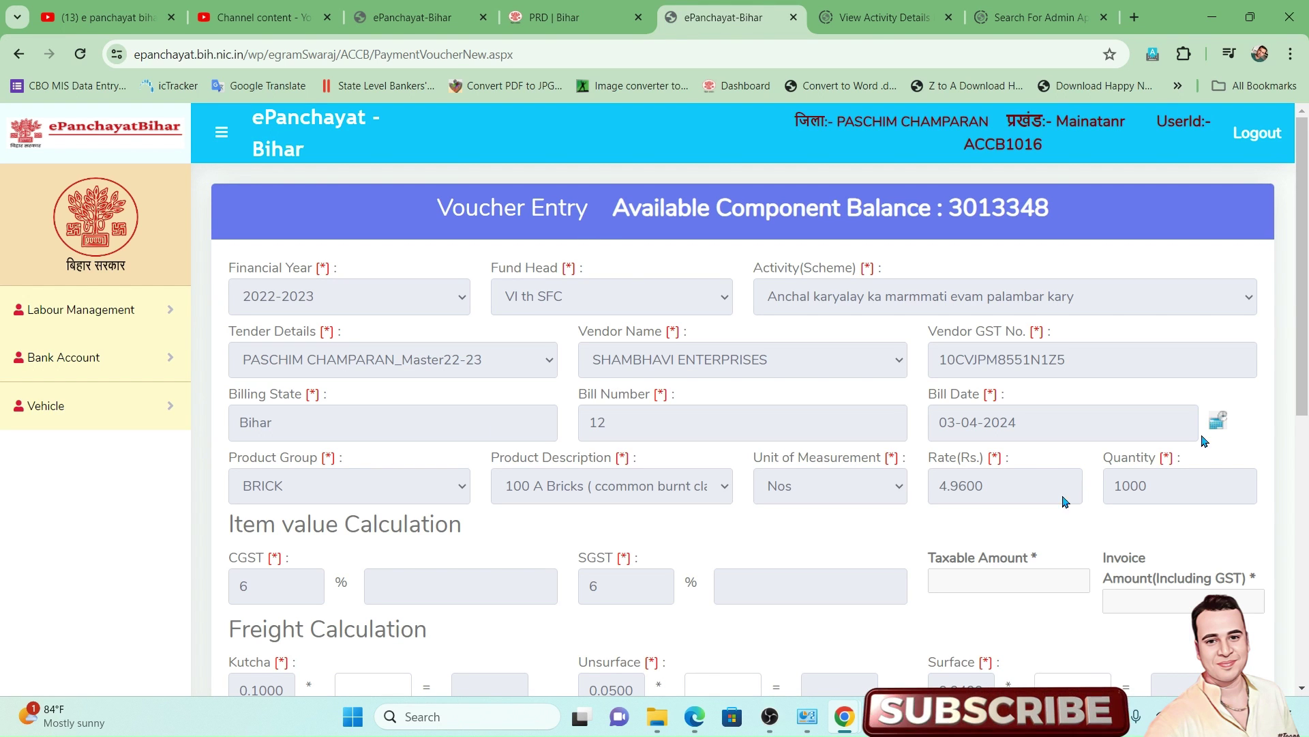
drag(1307, 336, 1299, 502)
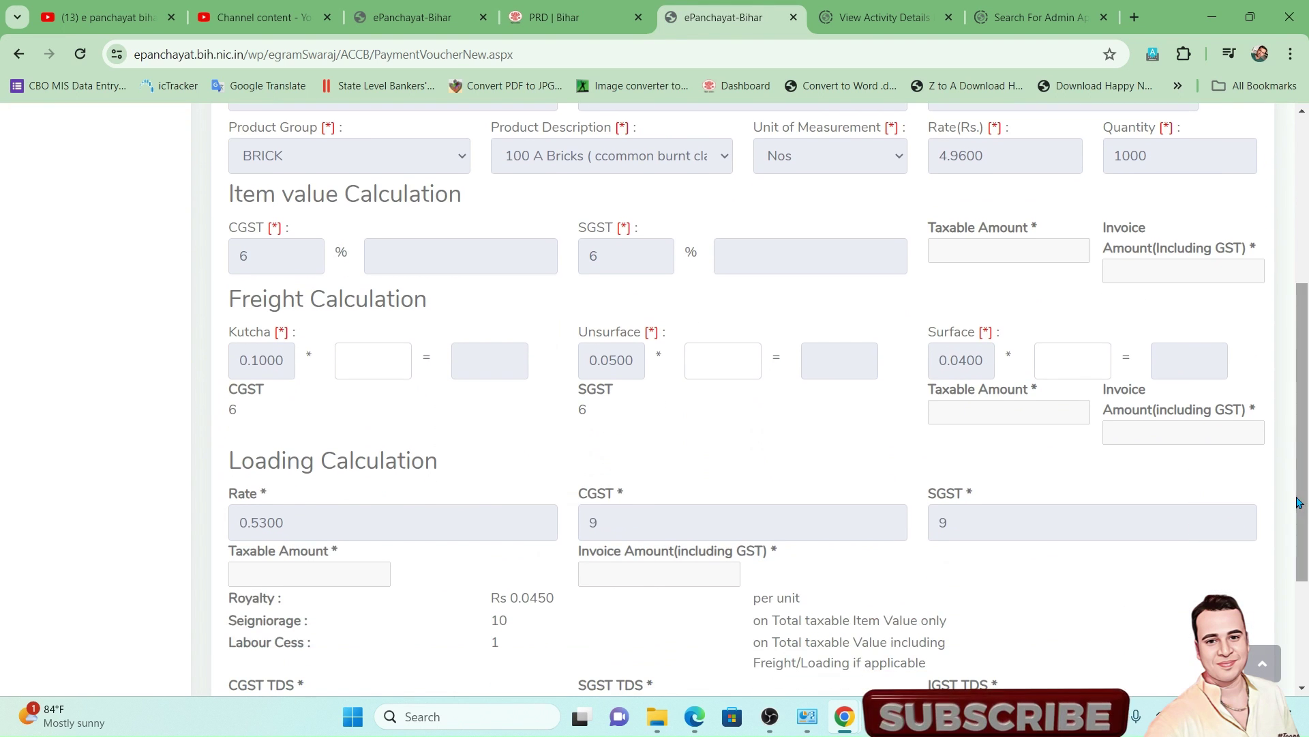
- Highlight the Freight Calculation section's Surface and Unsurface freight rates
click(381, 376)
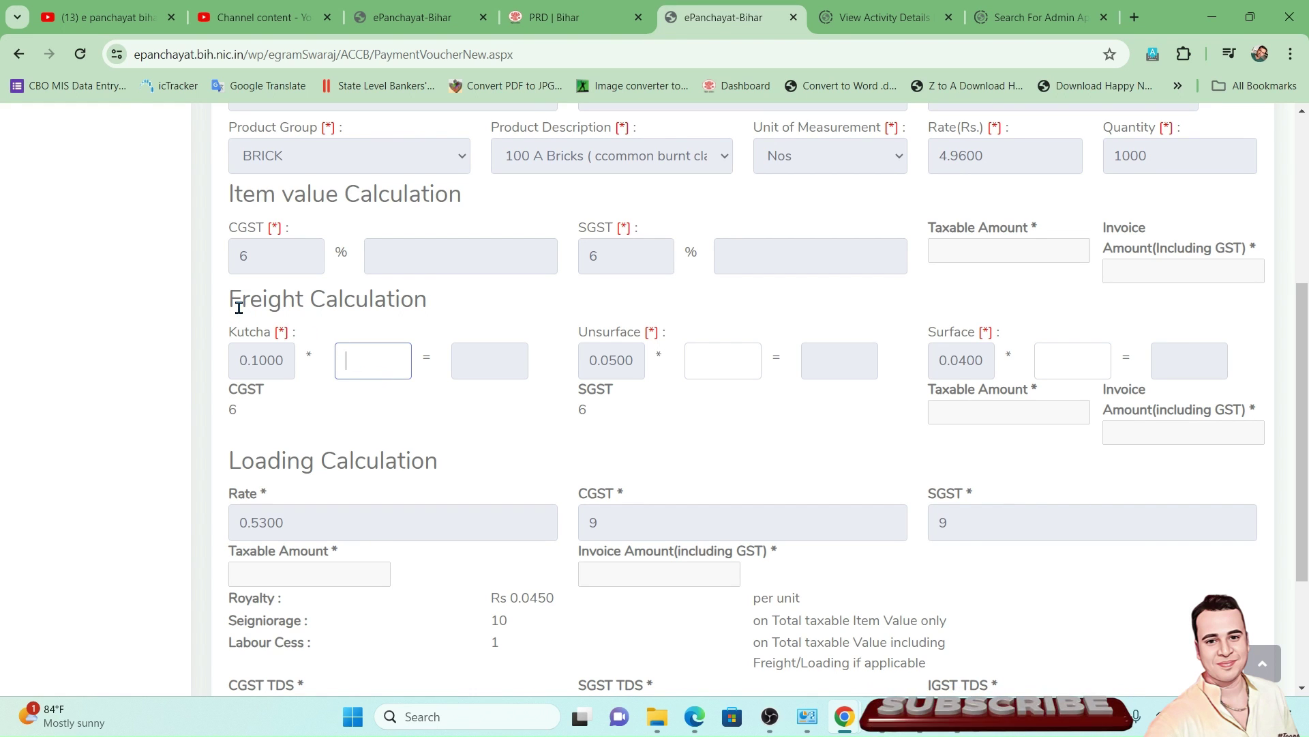
drag(240, 307, 412, 311)
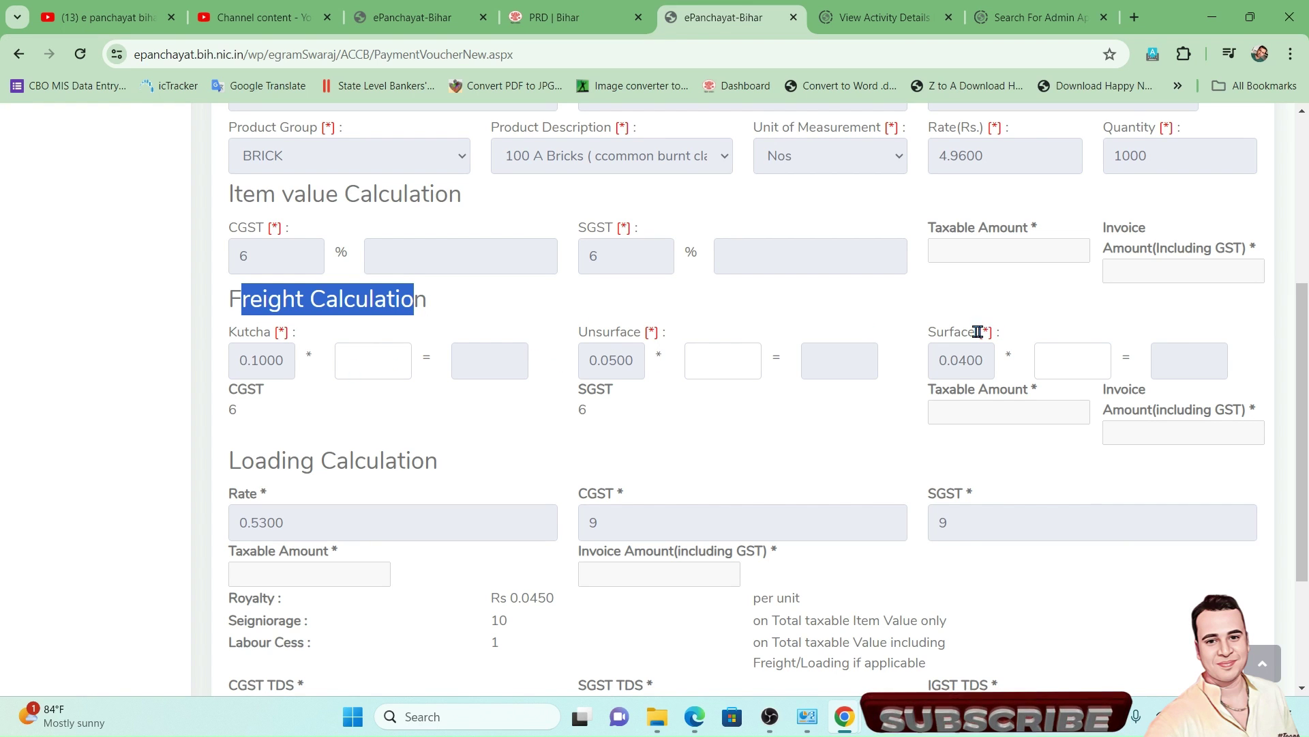
triple_click(957, 332)
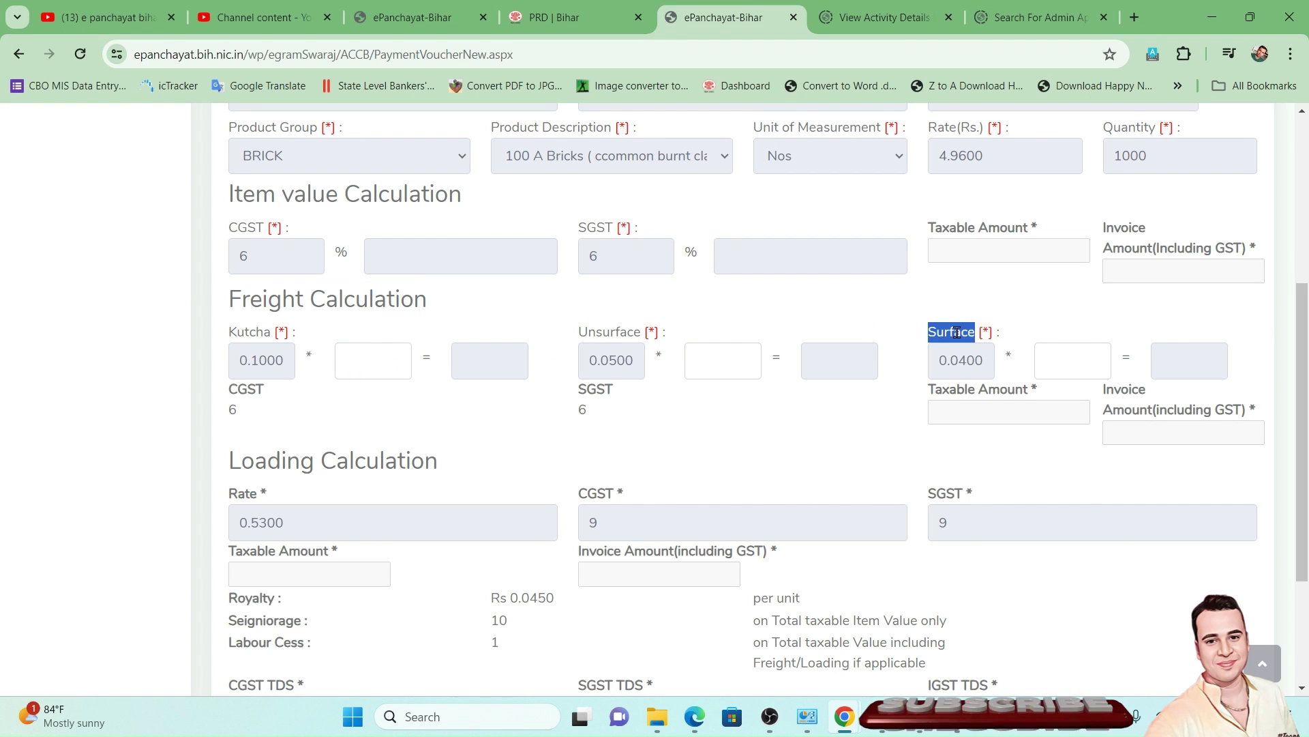
triple_click(587, 331)
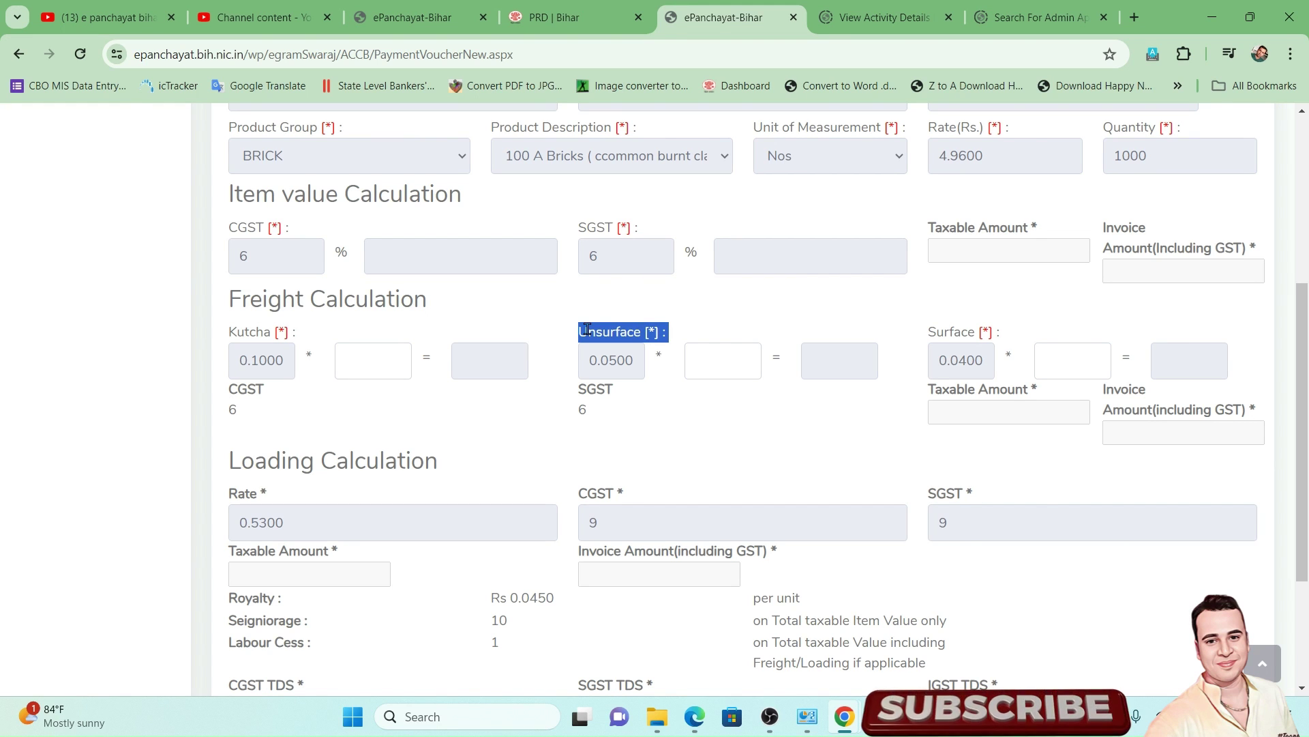
click(265, 332)
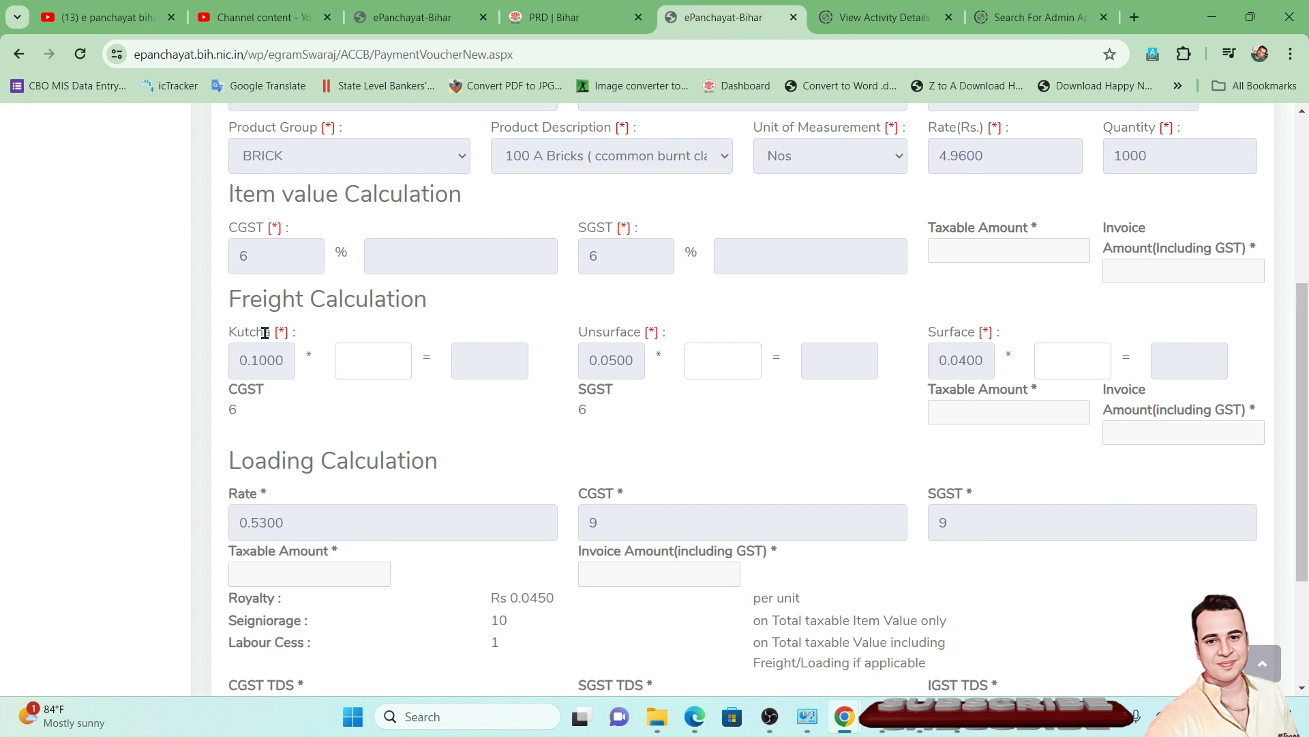
- Enter Kutcha distance 7, then change it to 9, triggering the 'KM exceeded Max Distance' alert
click(361, 359)
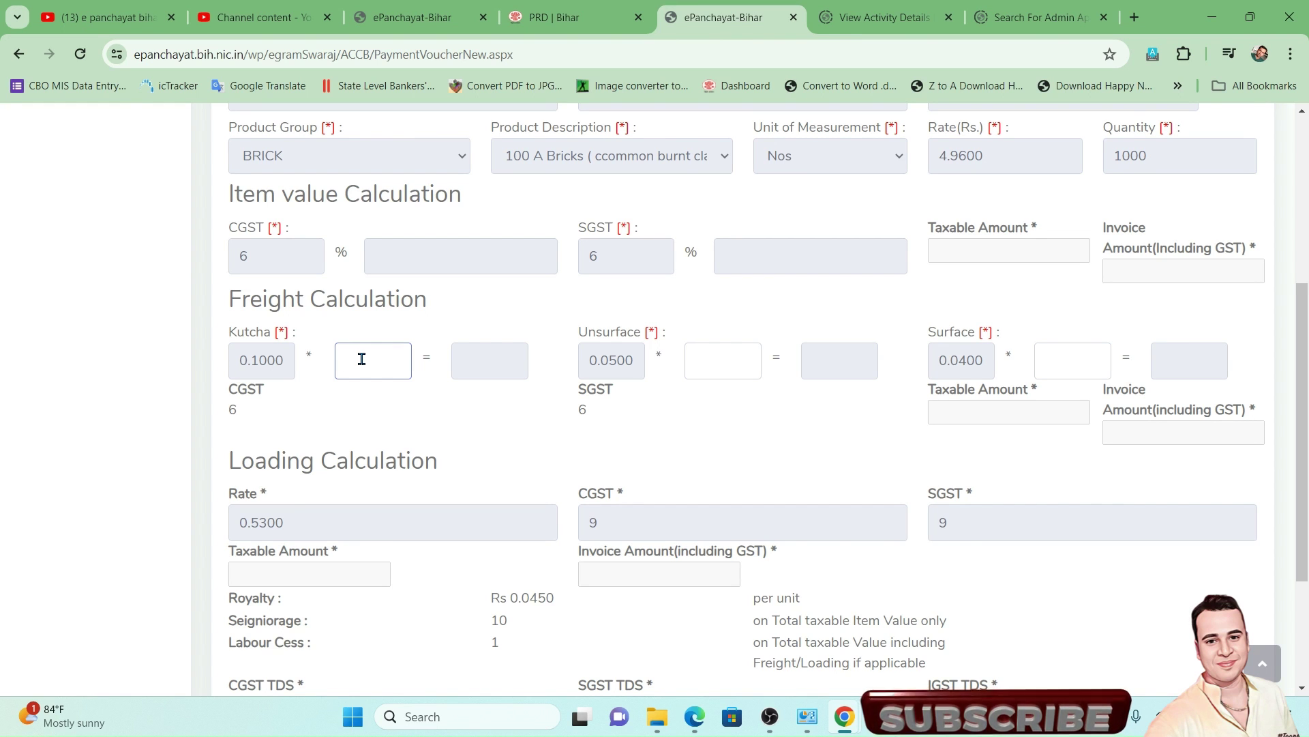
text(7)
key(Tab)
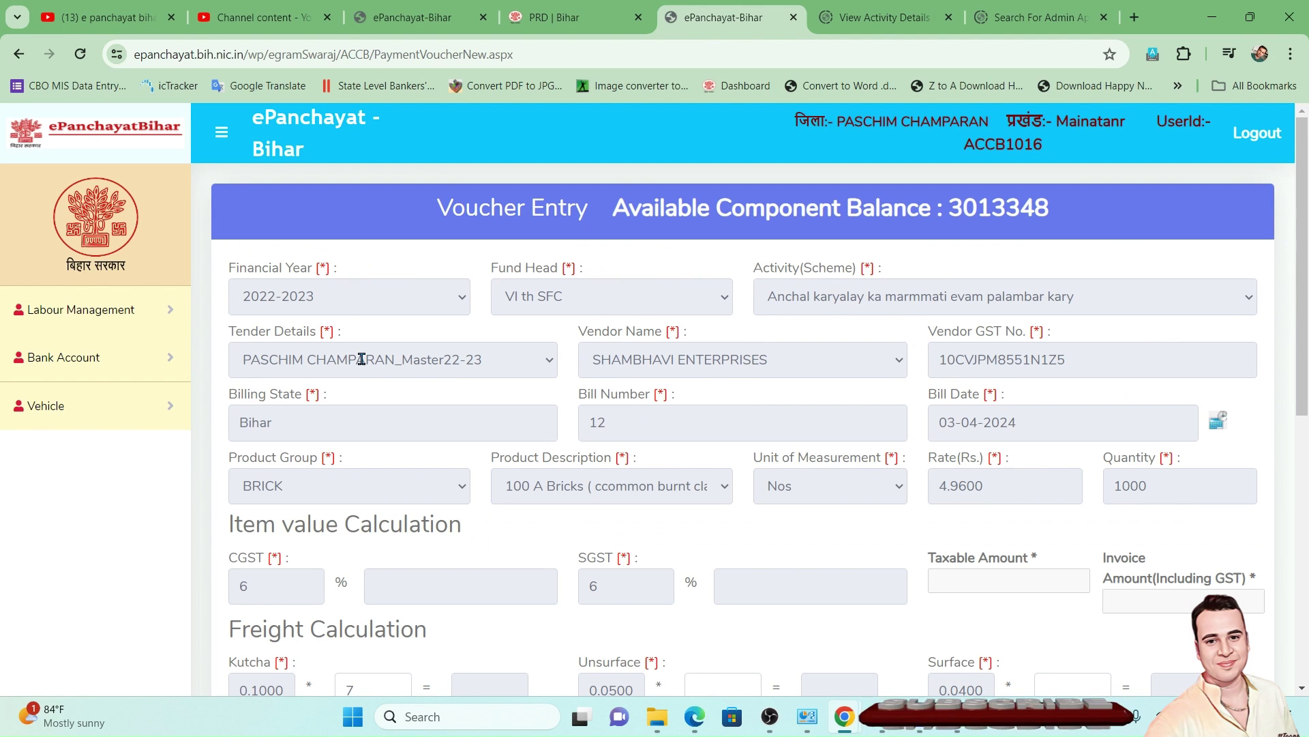
scroll(409, 566, down, 1)
click(365, 616)
key(BackSpace)
text(9)
key(Tab)
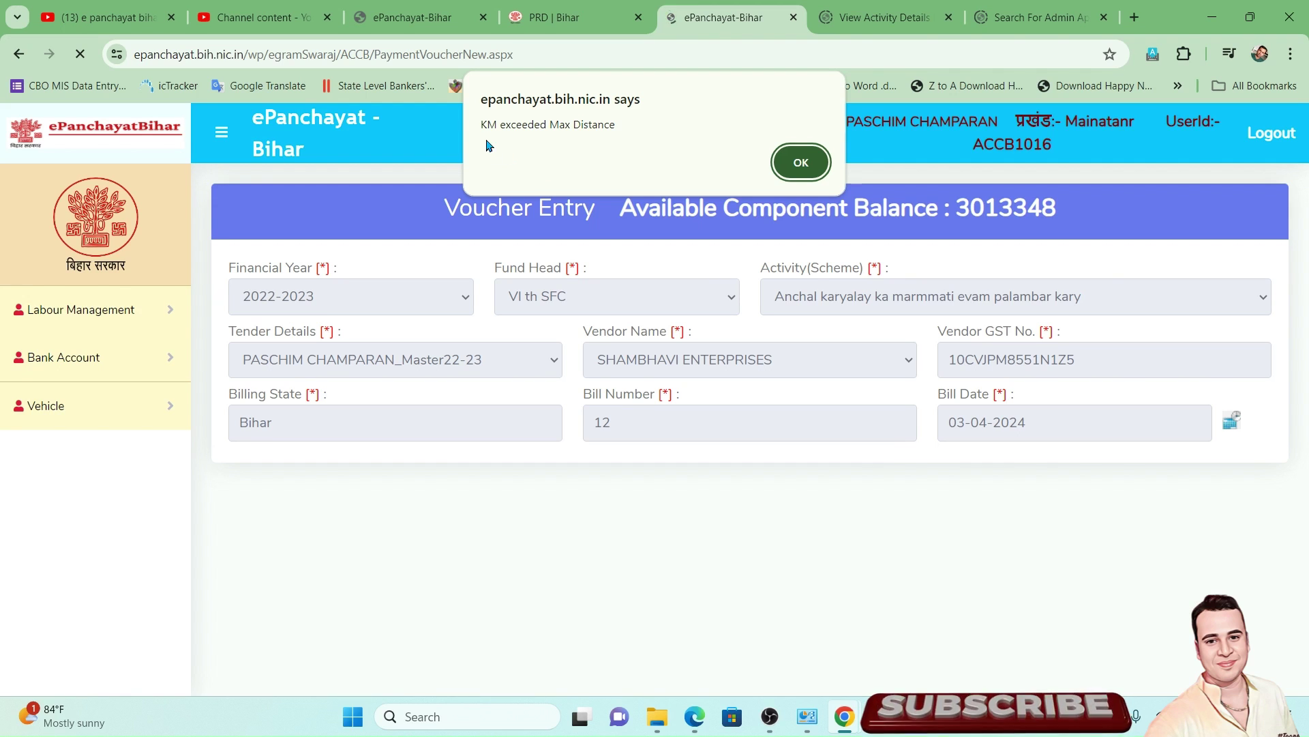
- Dismiss the distance-exceeded warning and review the Kutcha freight rate and its calculation
drag(485, 130, 618, 128)
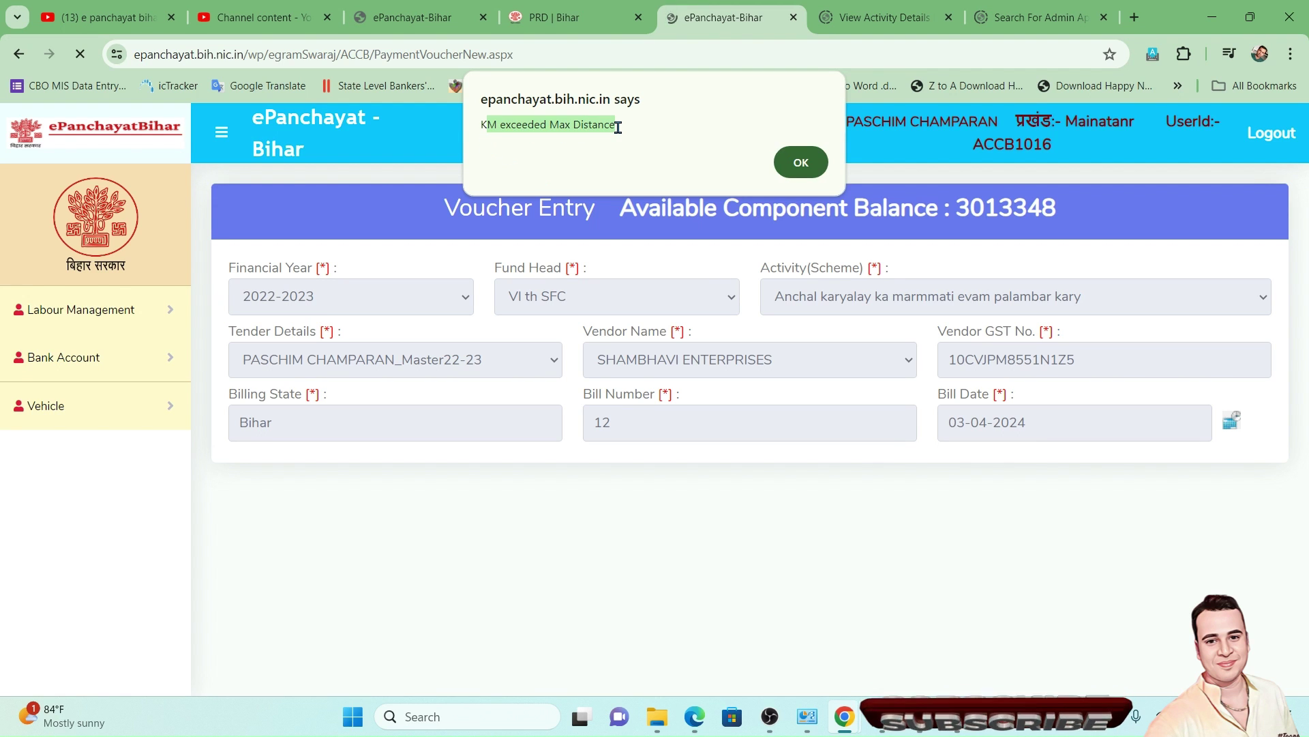
click(799, 163)
scroll(508, 522, down, 2)
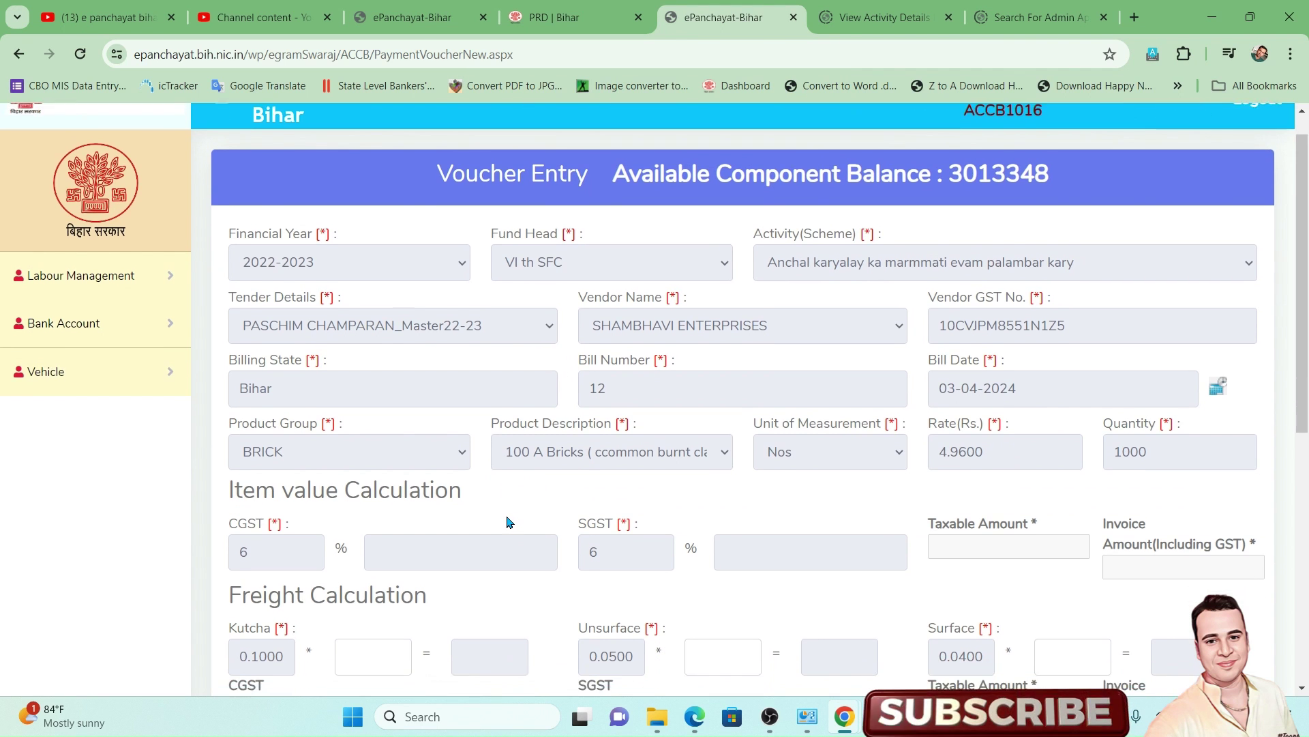
scroll(508, 521, down, 2)
click(391, 553)
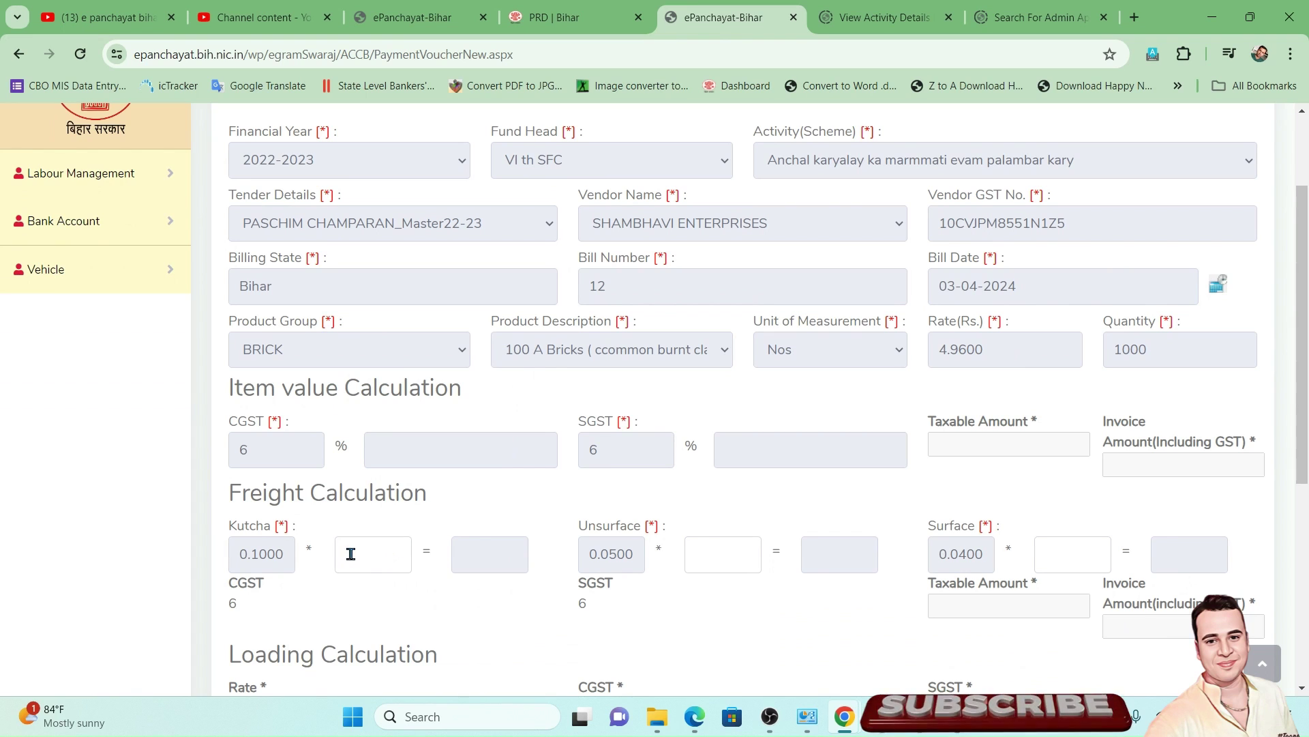
drag(232, 528, 280, 531)
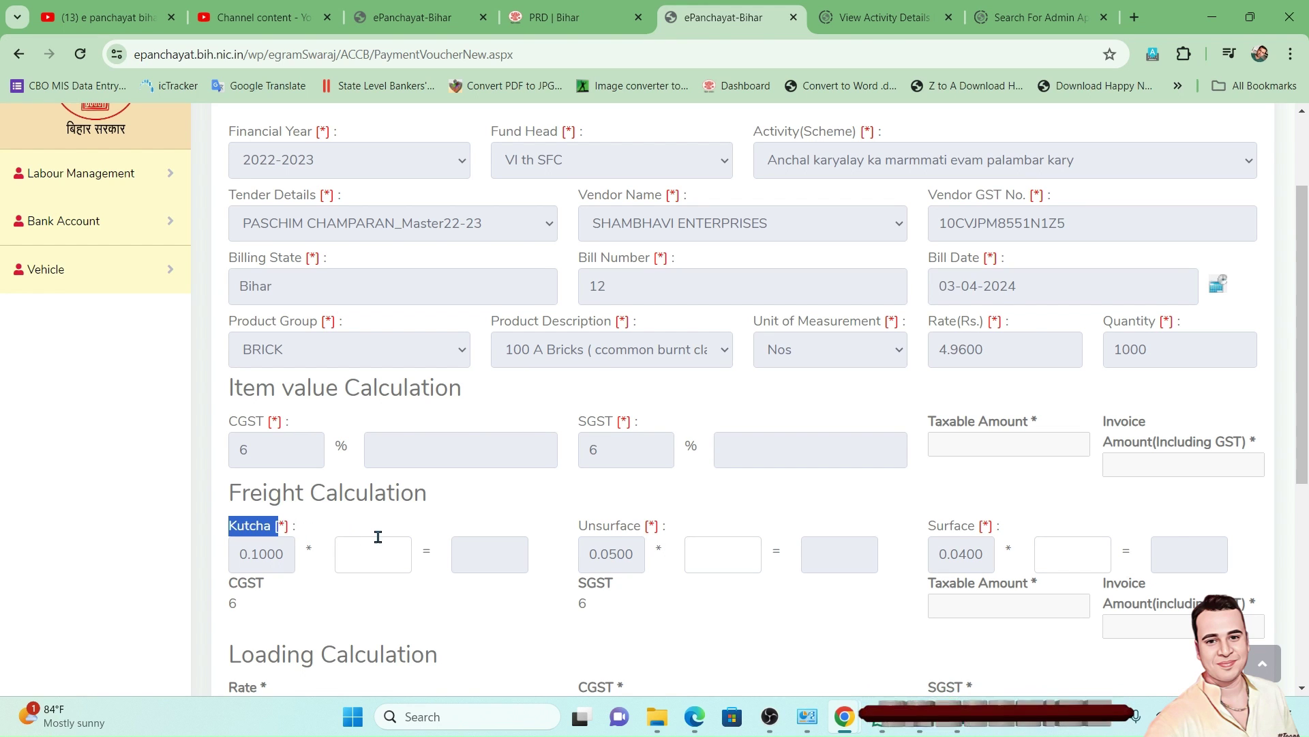
click(254, 546)
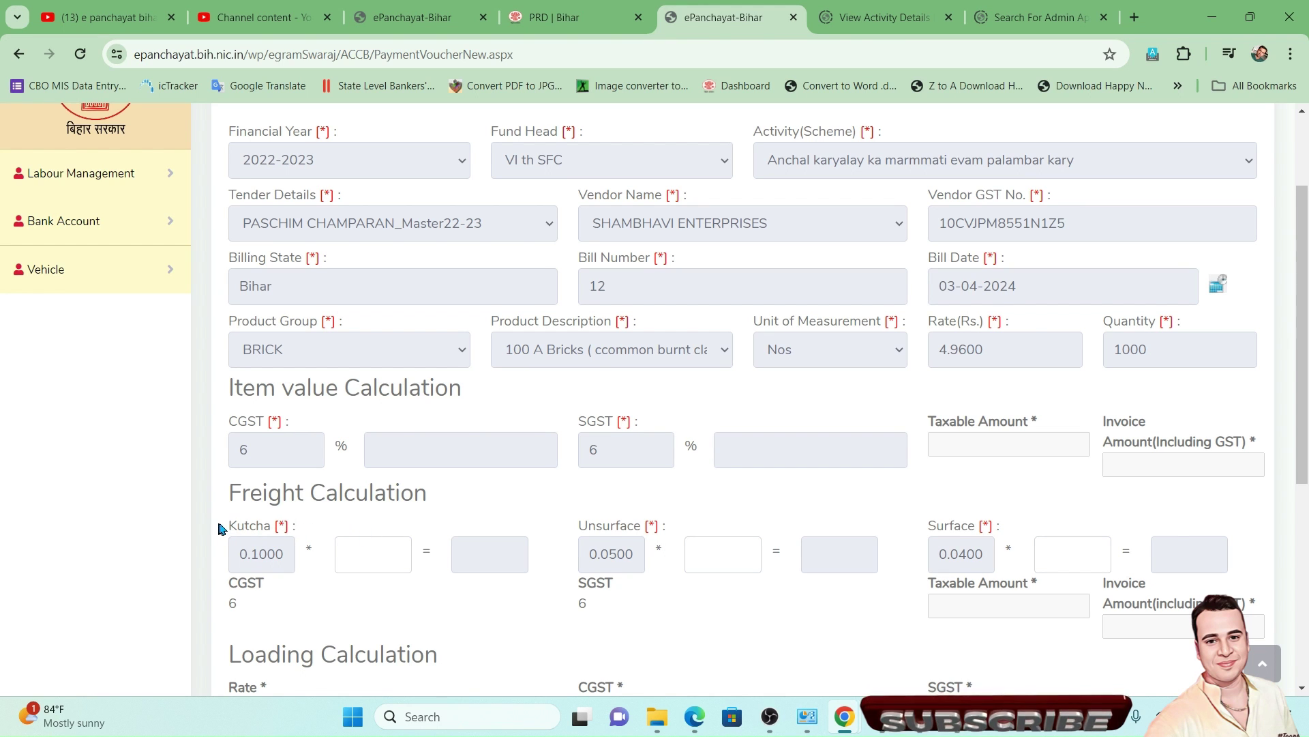
drag(226, 531, 986, 531)
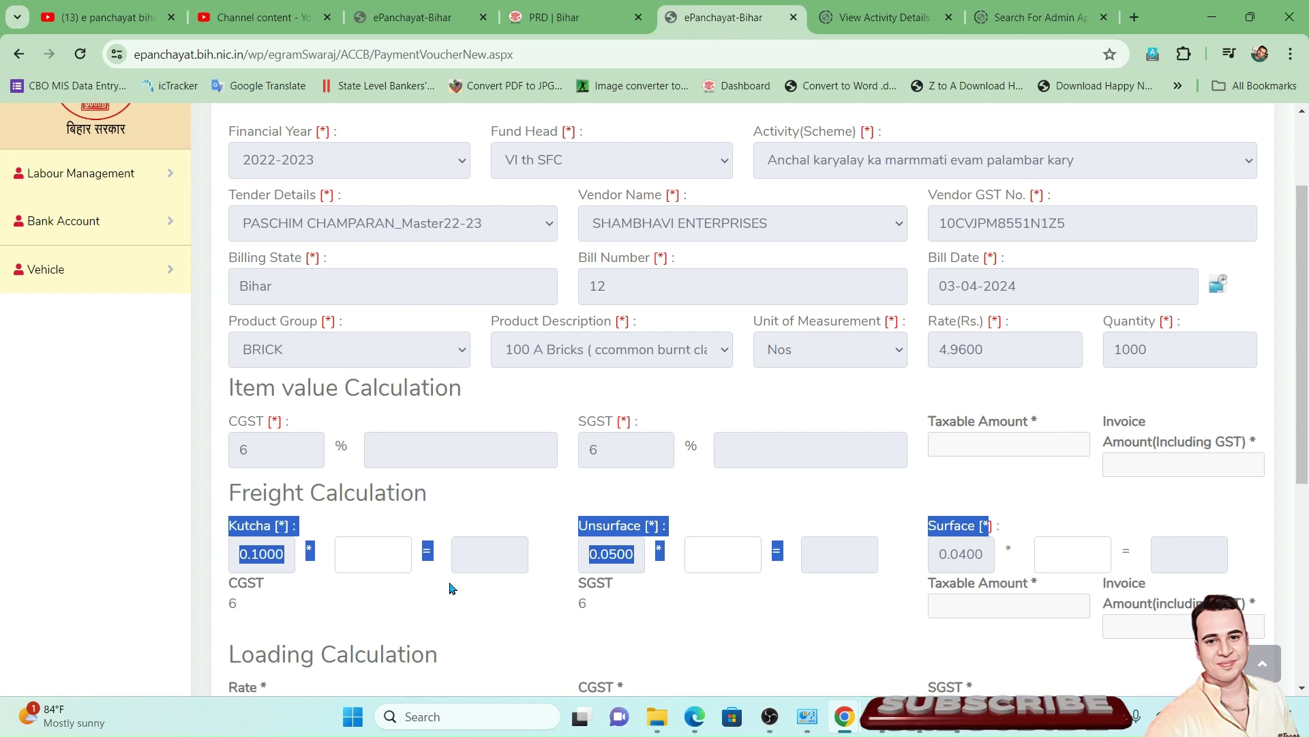
click(367, 584)
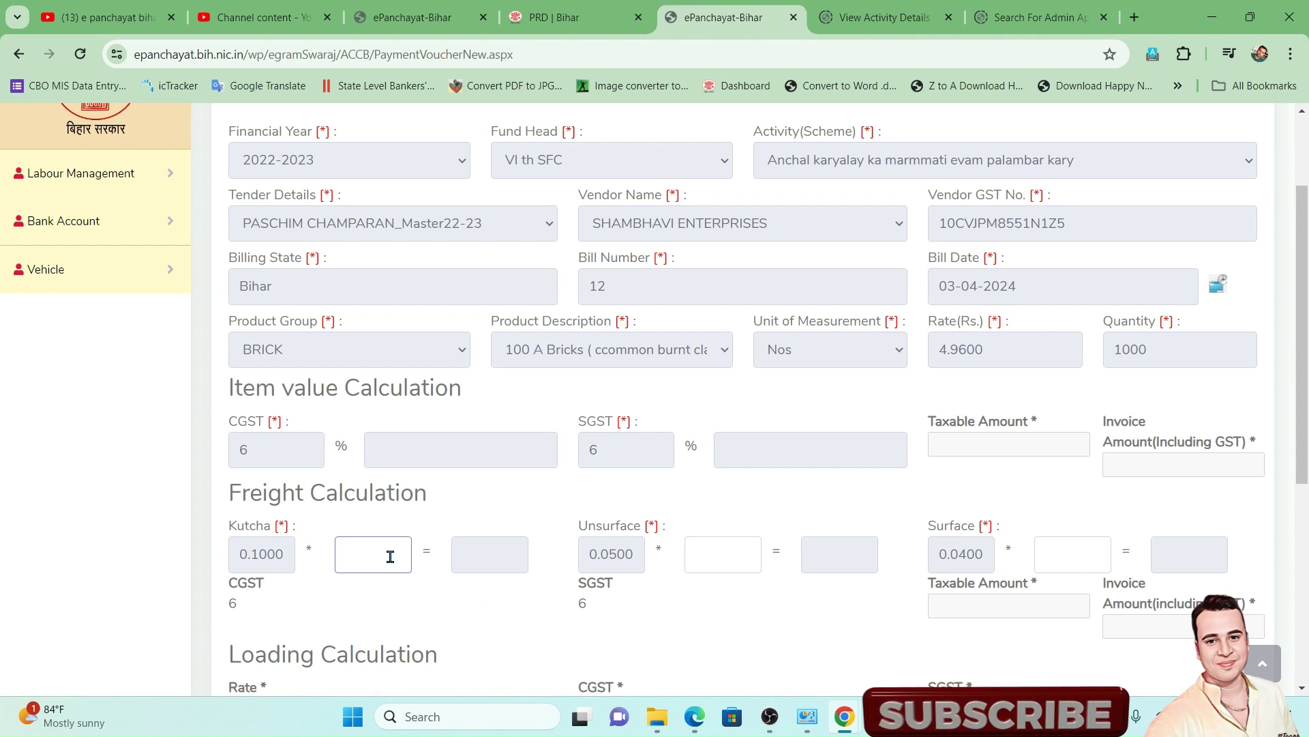
- Set the Kutcha distance to 1, replacing the mistakenly entered 8
text(8)
key(Tab)
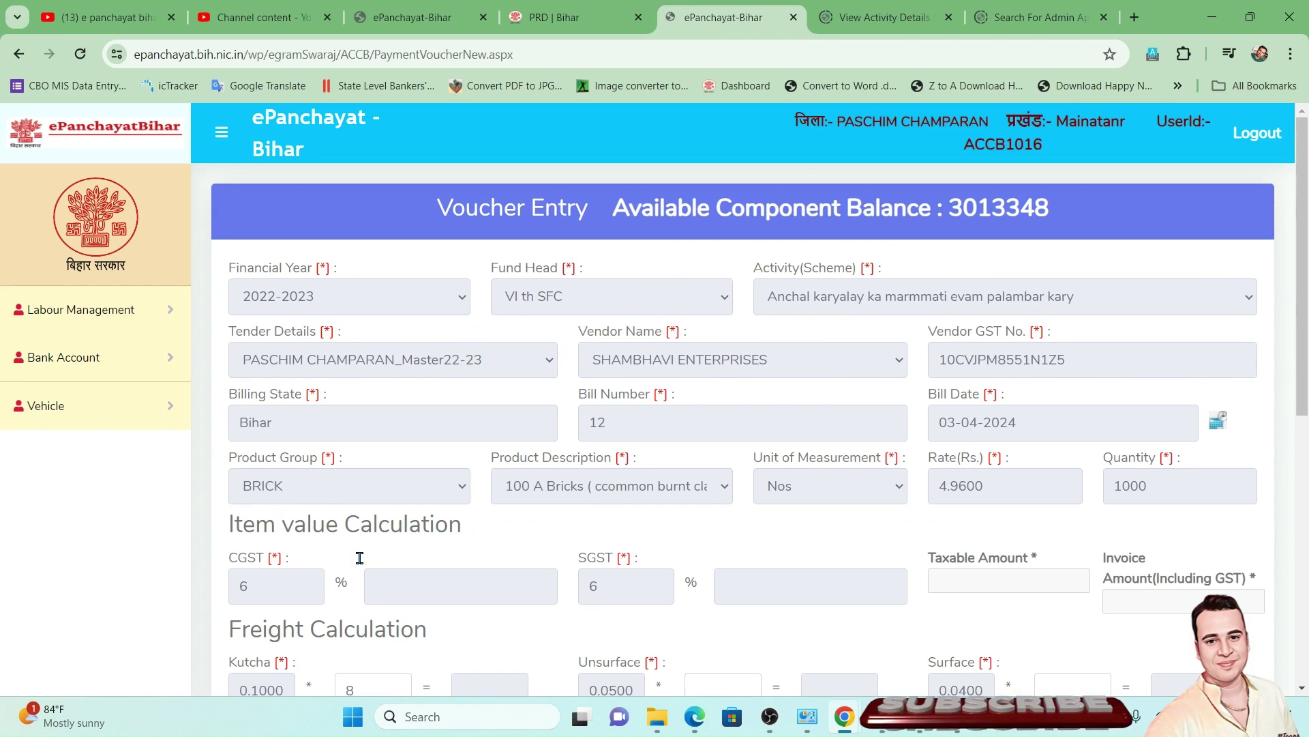
click(366, 680)
key(BackSpace)
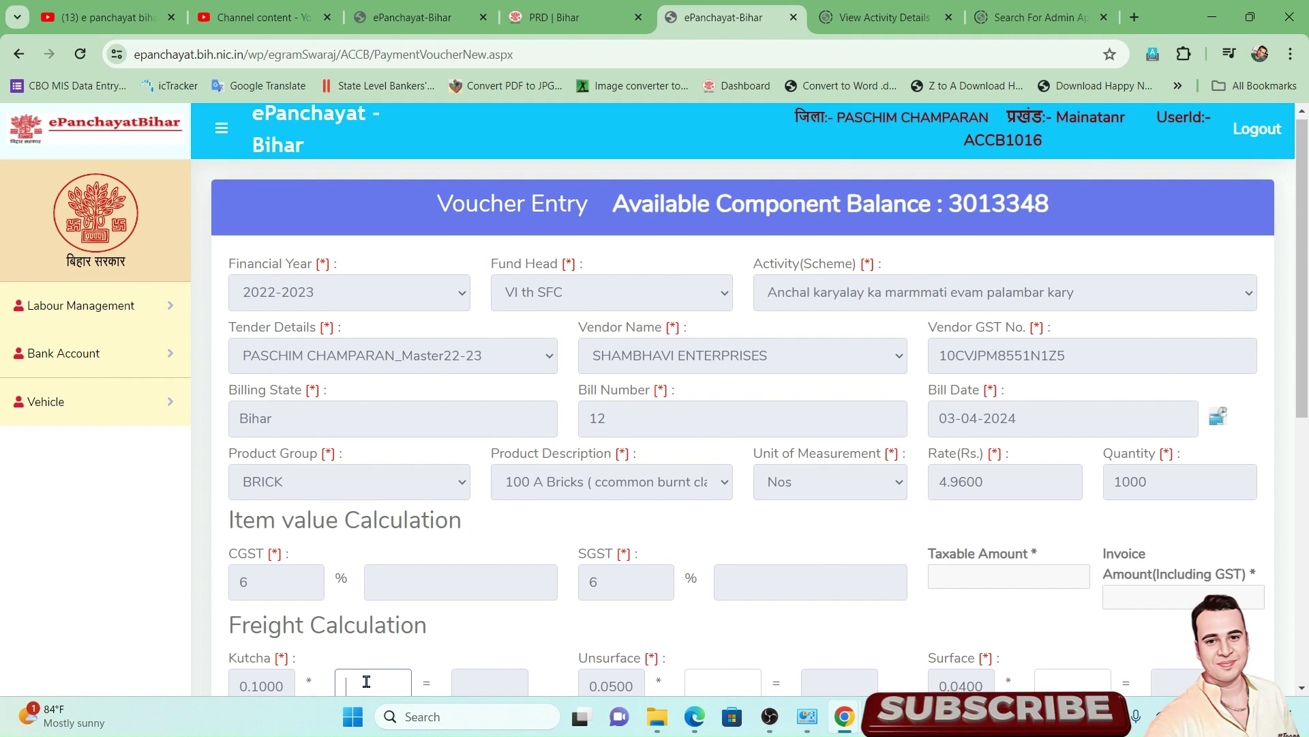
scroll(366, 680, down, 2)
text(1)
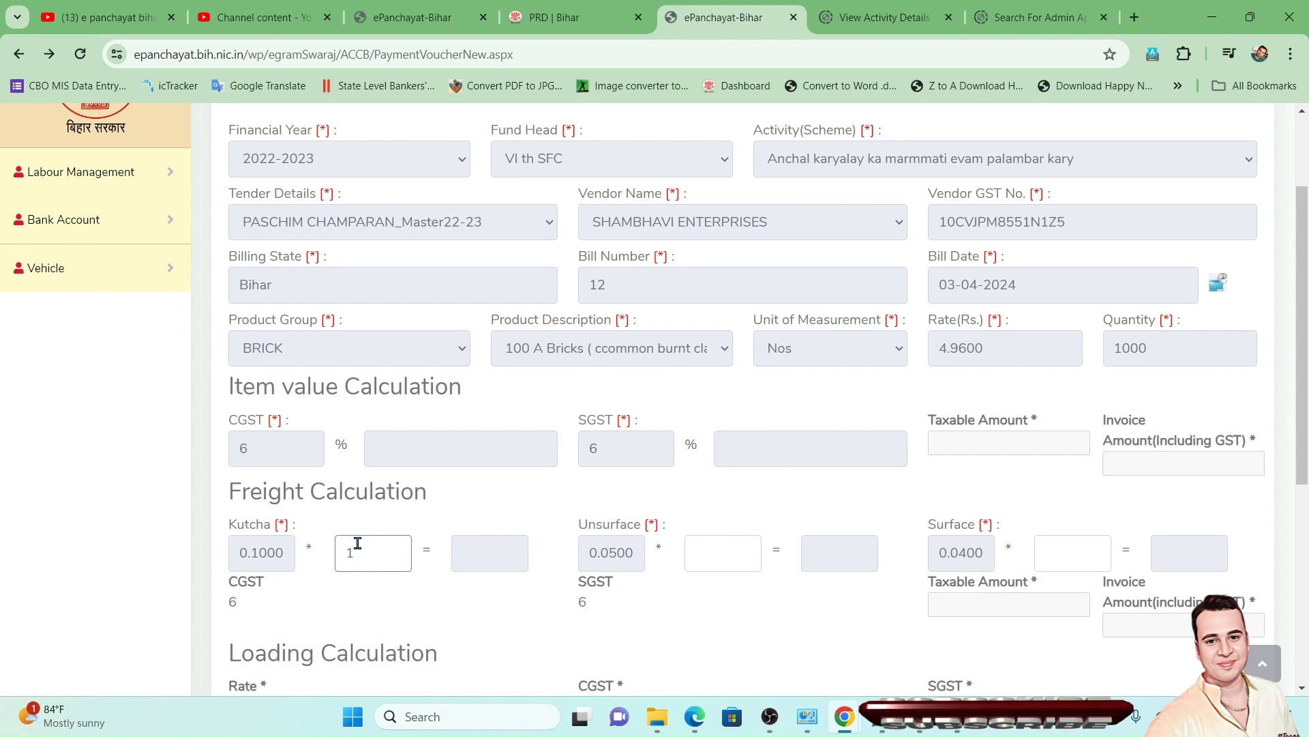
click(409, 529)
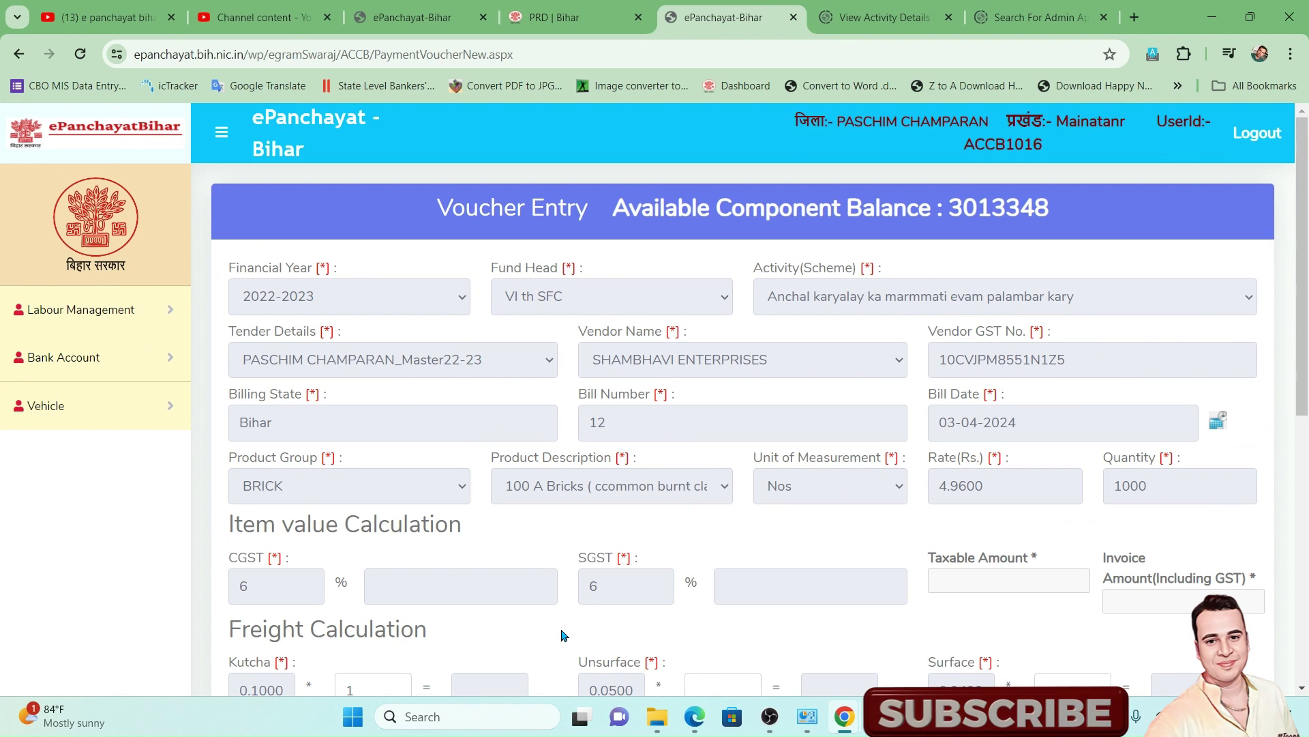
- Enter Unsurface distance 0 and Surface distance 15
scroll(564, 631, down, 2)
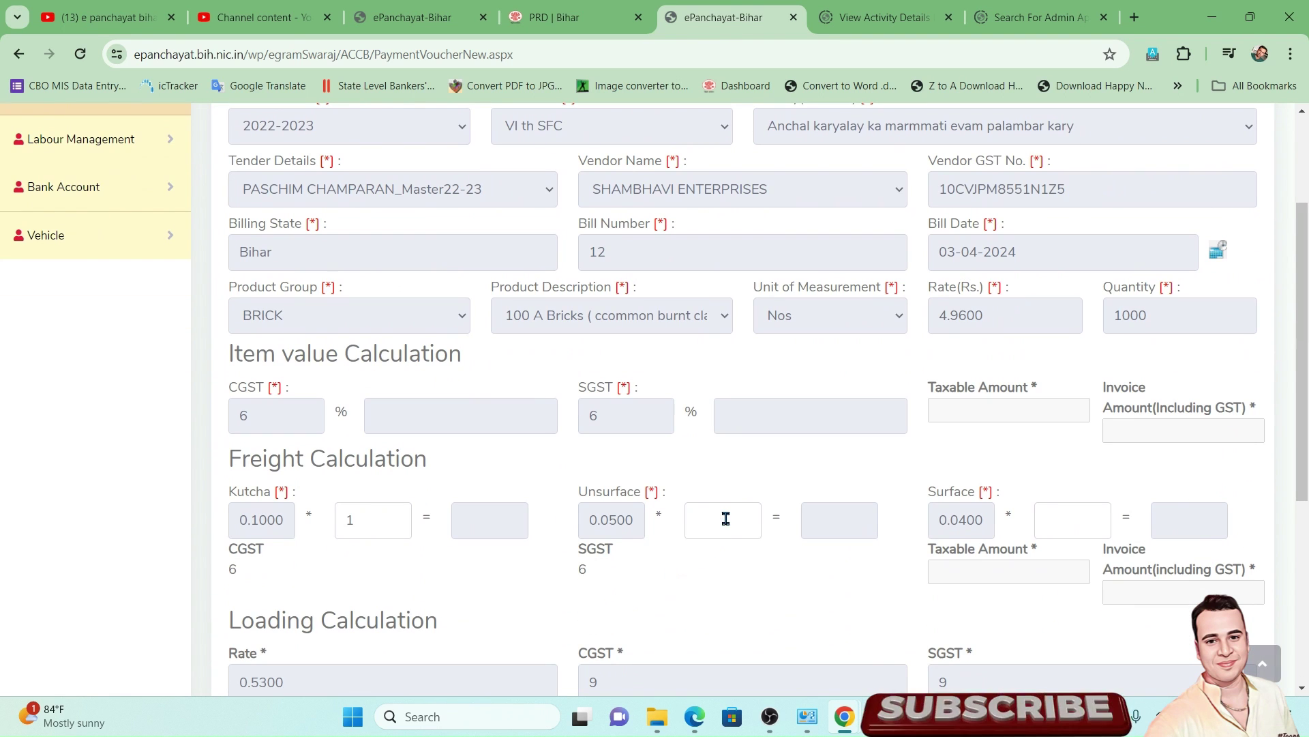
click(725, 518)
text(0)
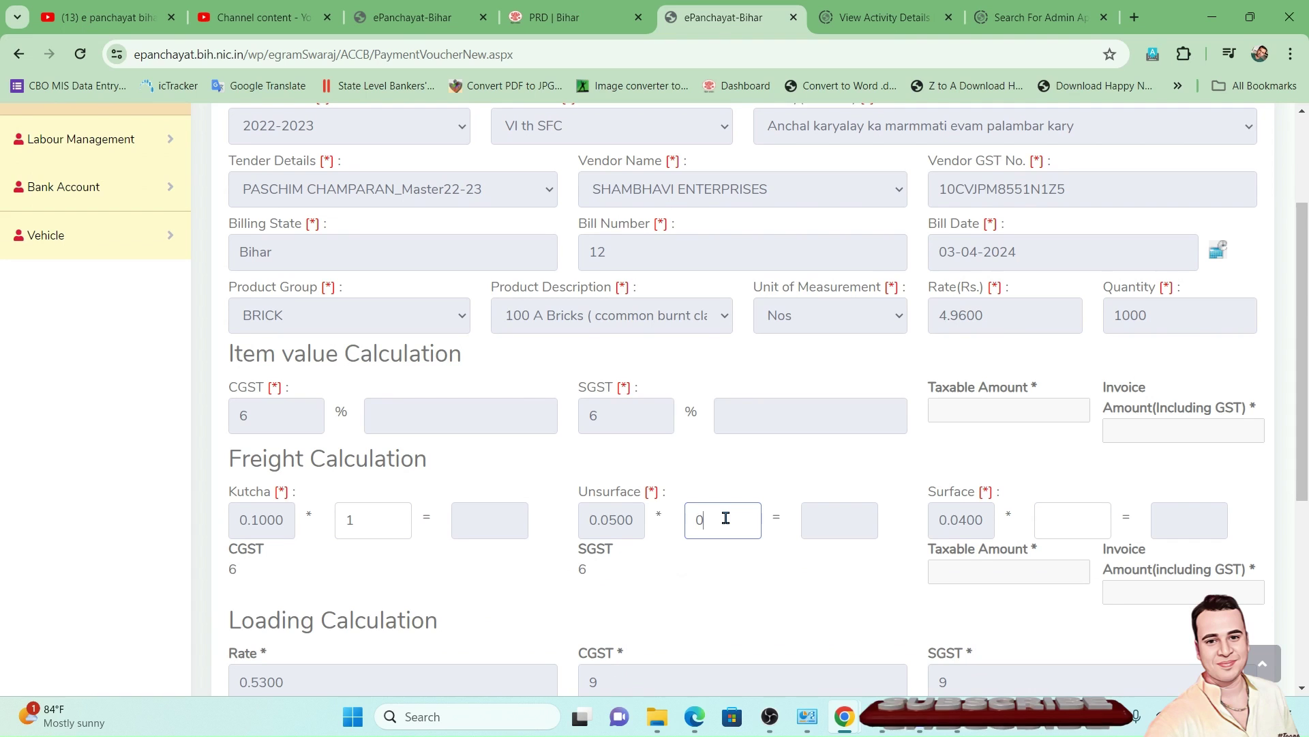
click(1072, 517)
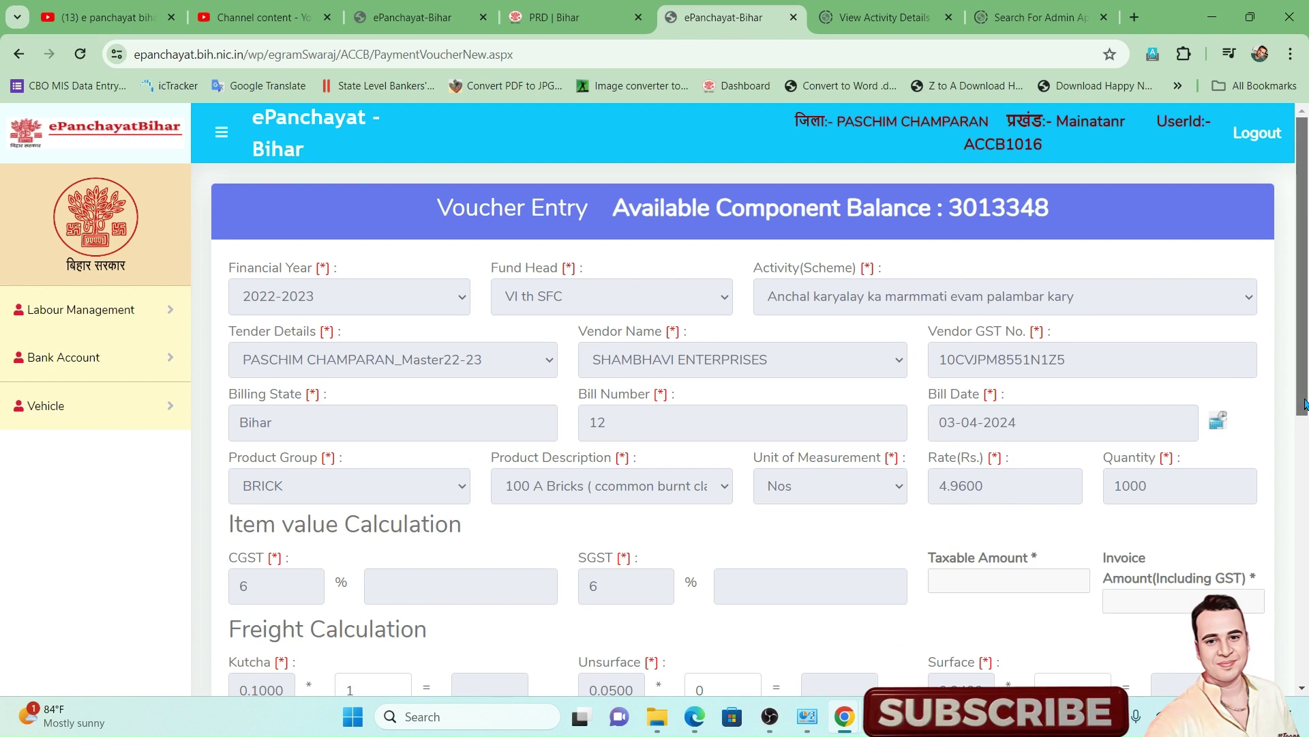
scroll(1304, 403, down, 4)
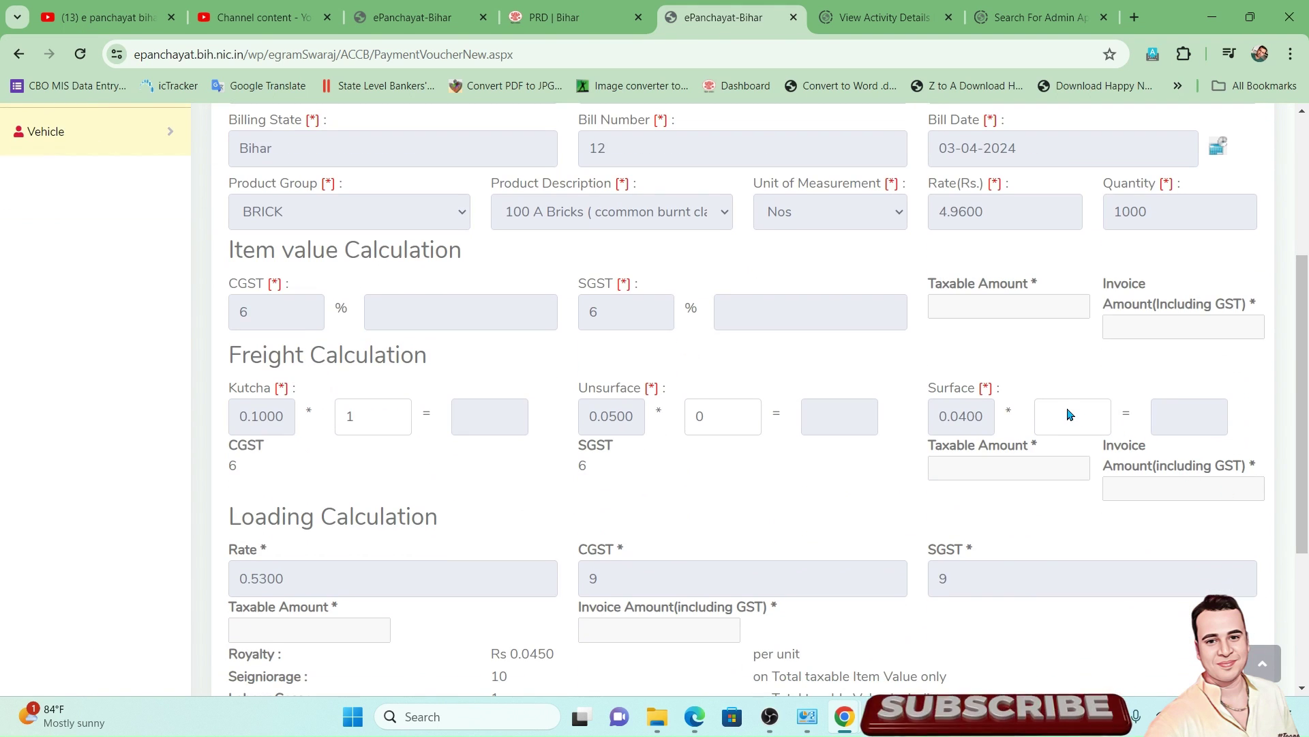
click(1064, 413)
text(5)
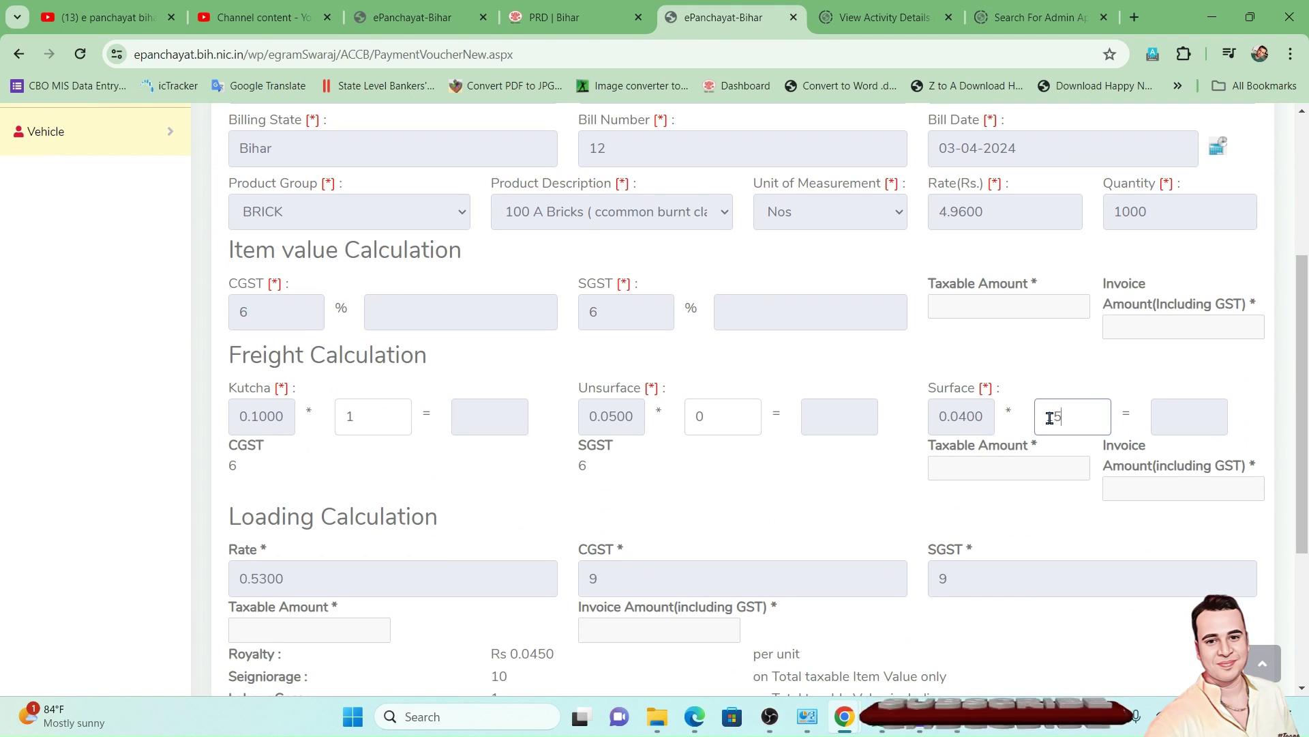
click(838, 464)
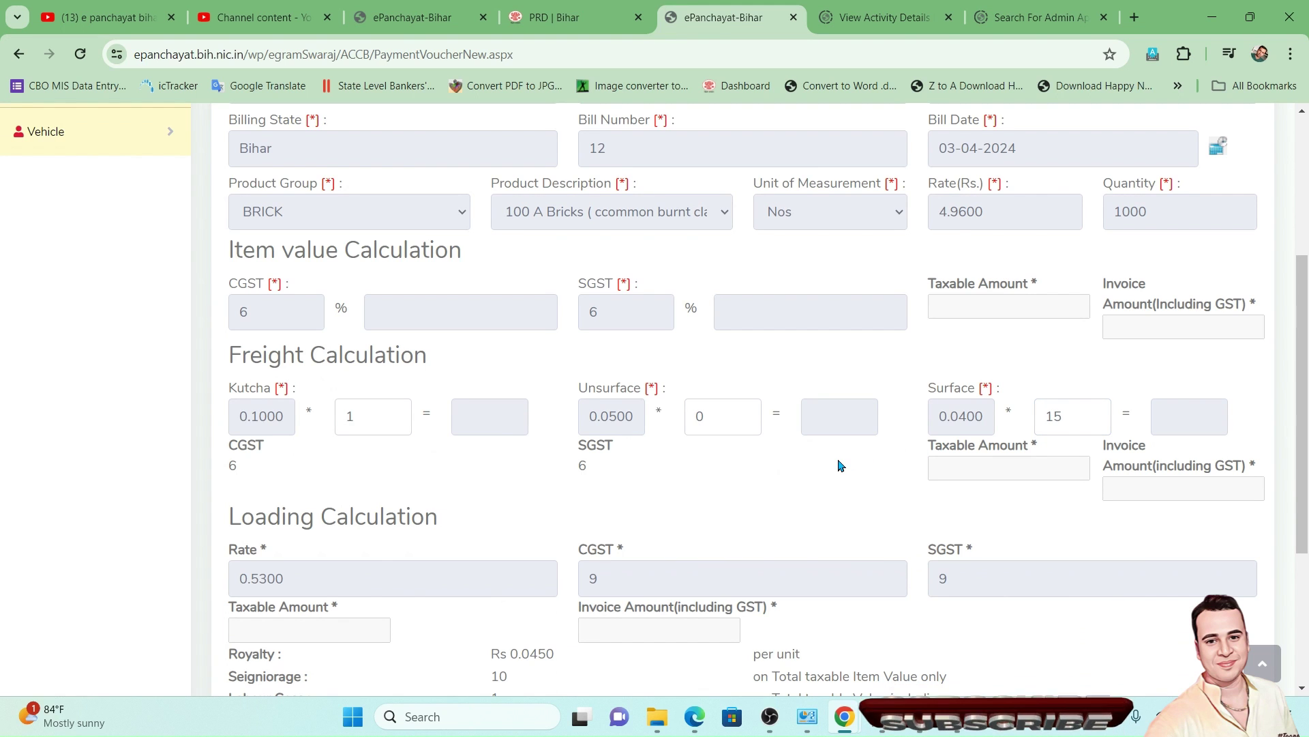
drag(1303, 341, 1305, 466)
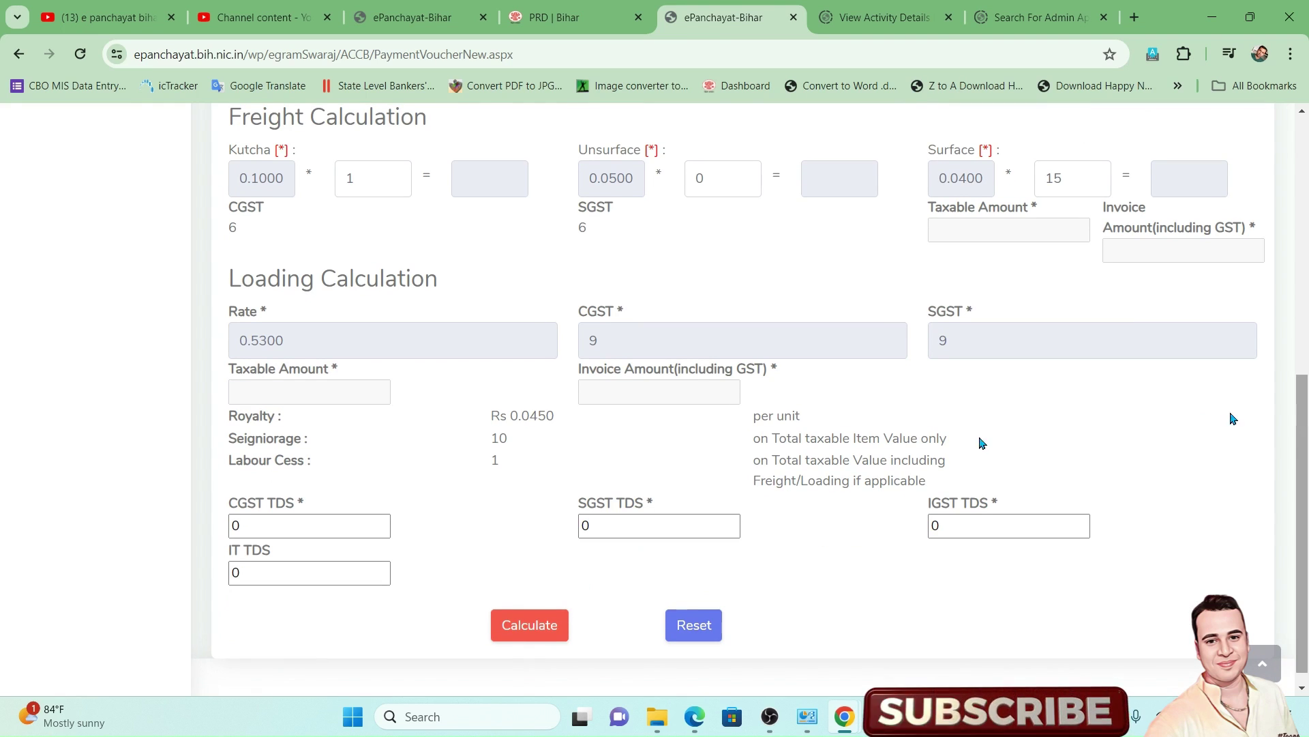
- Change CGST, SGST and IT TDS from 0 to 1, keeping IGST TDS at 0
click(291, 528)
key(BackSpace)
text(1)
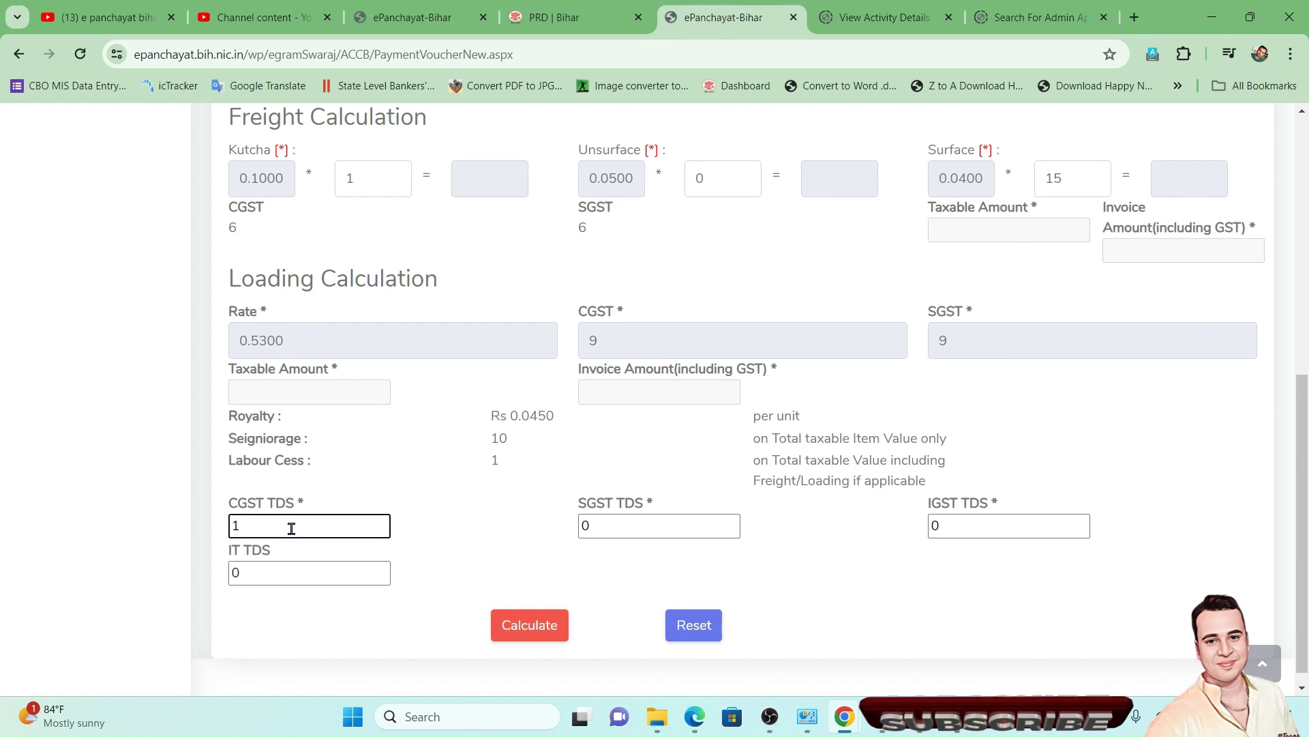
key(Tab)
key(BackSpace)
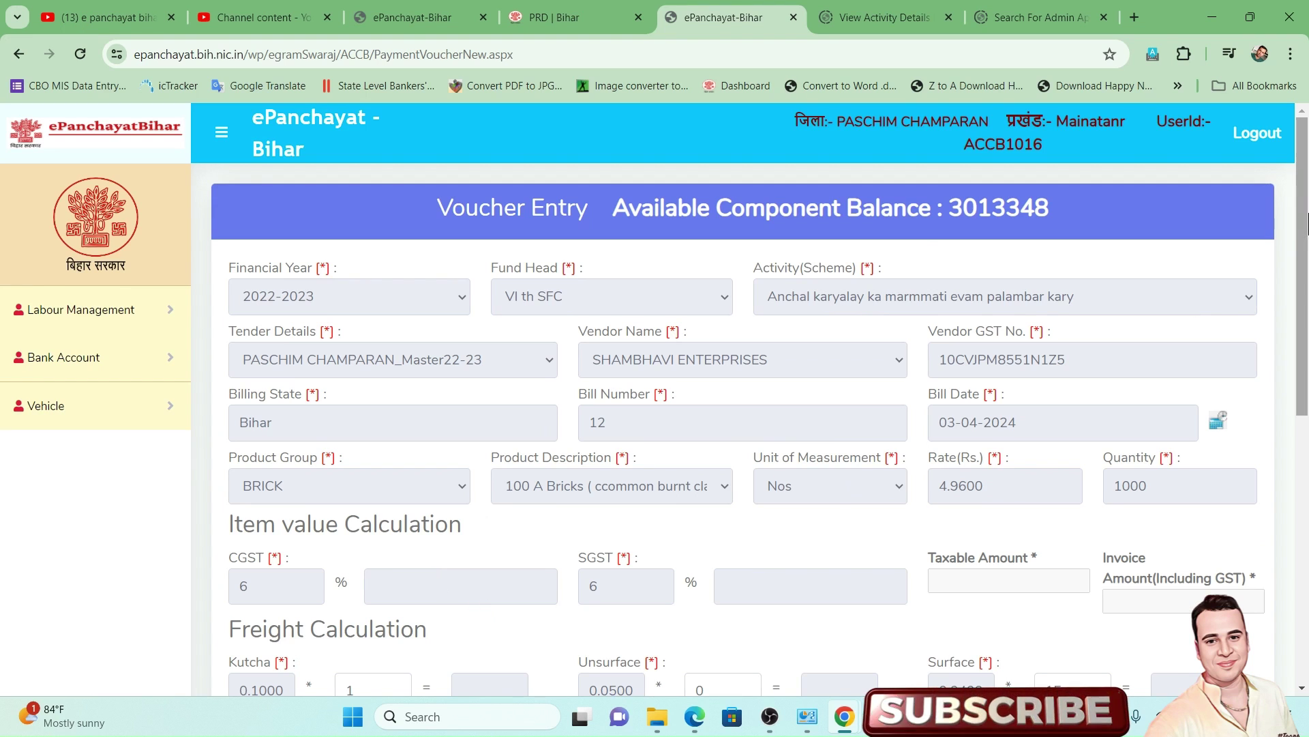
drag(1307, 228, 1238, 470)
click(315, 555)
key(BackSpace)
text(1)
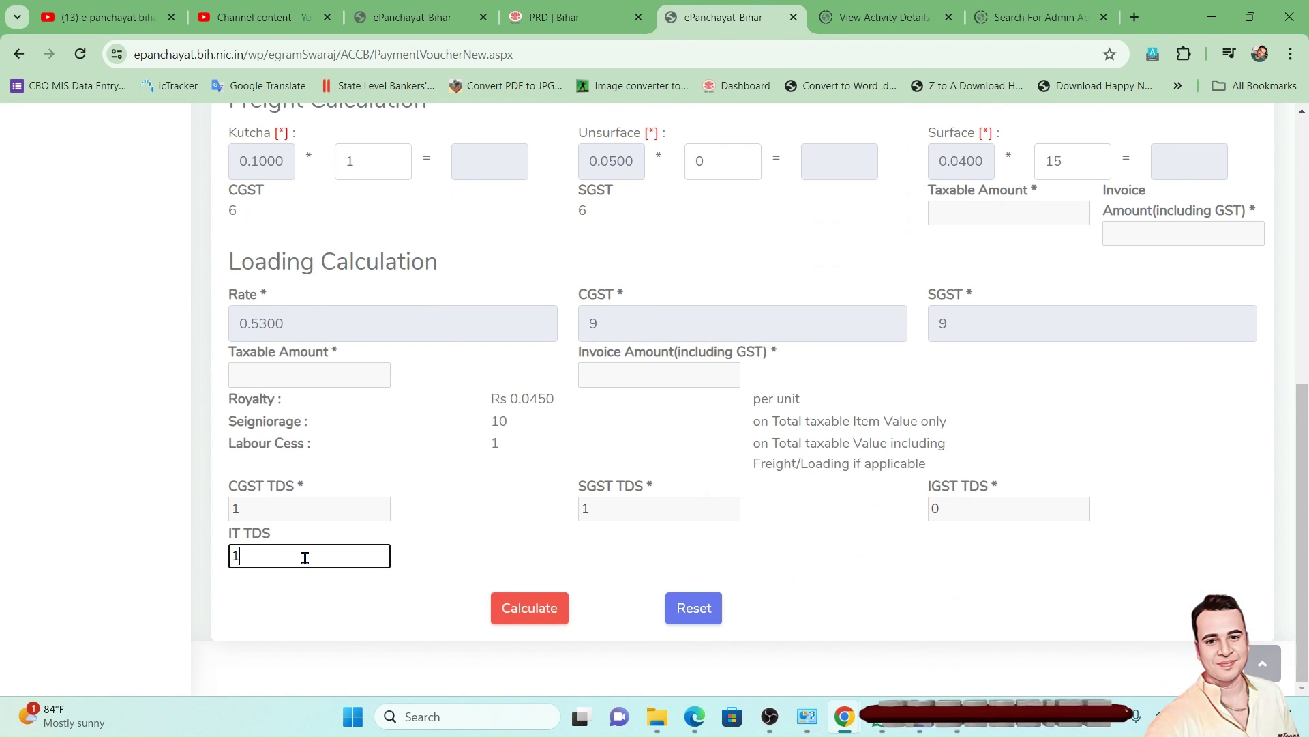
click(448, 550)
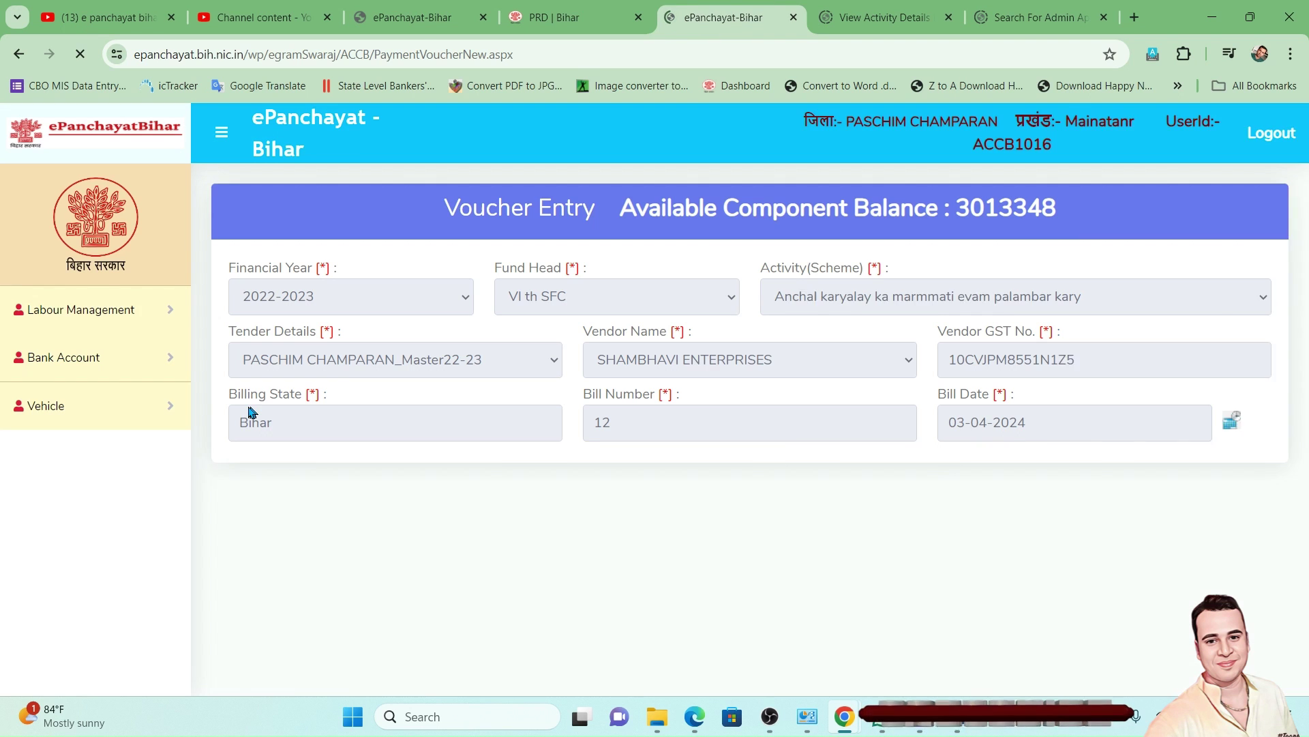
drag(1305, 377, 1305, 632)
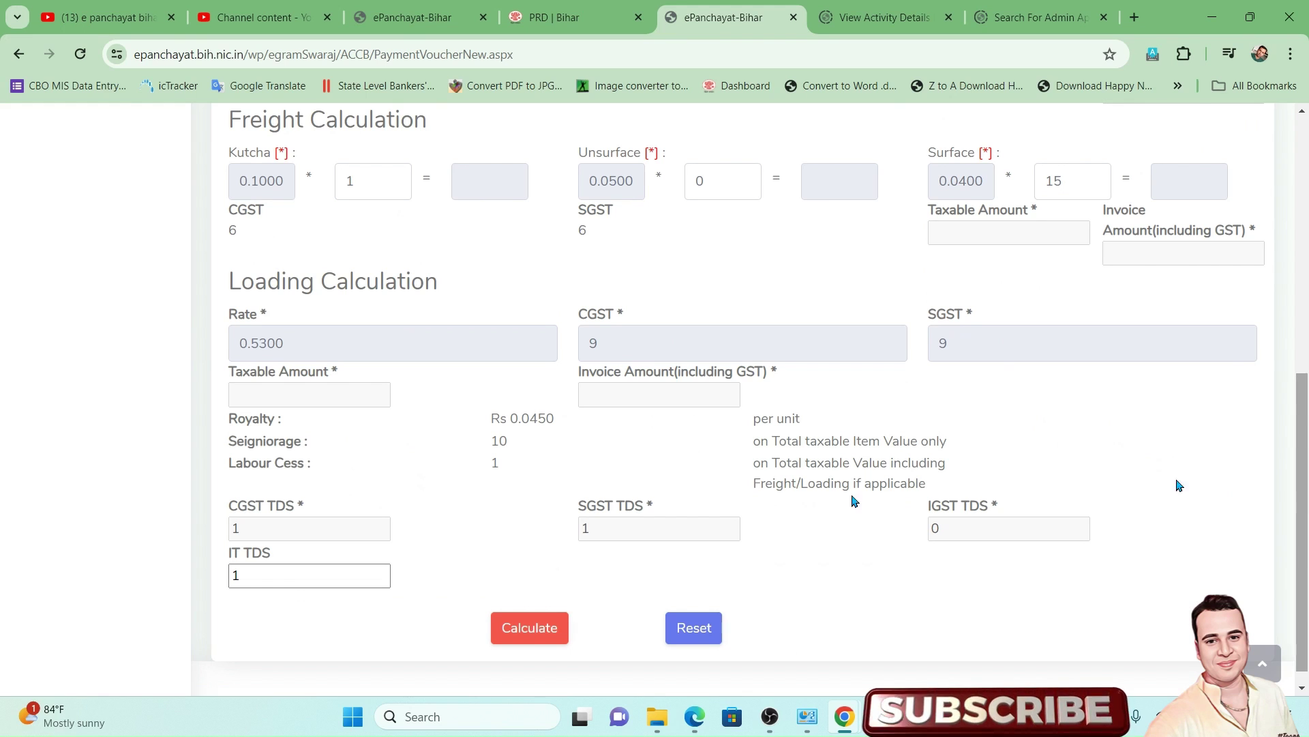
drag(228, 418, 336, 470)
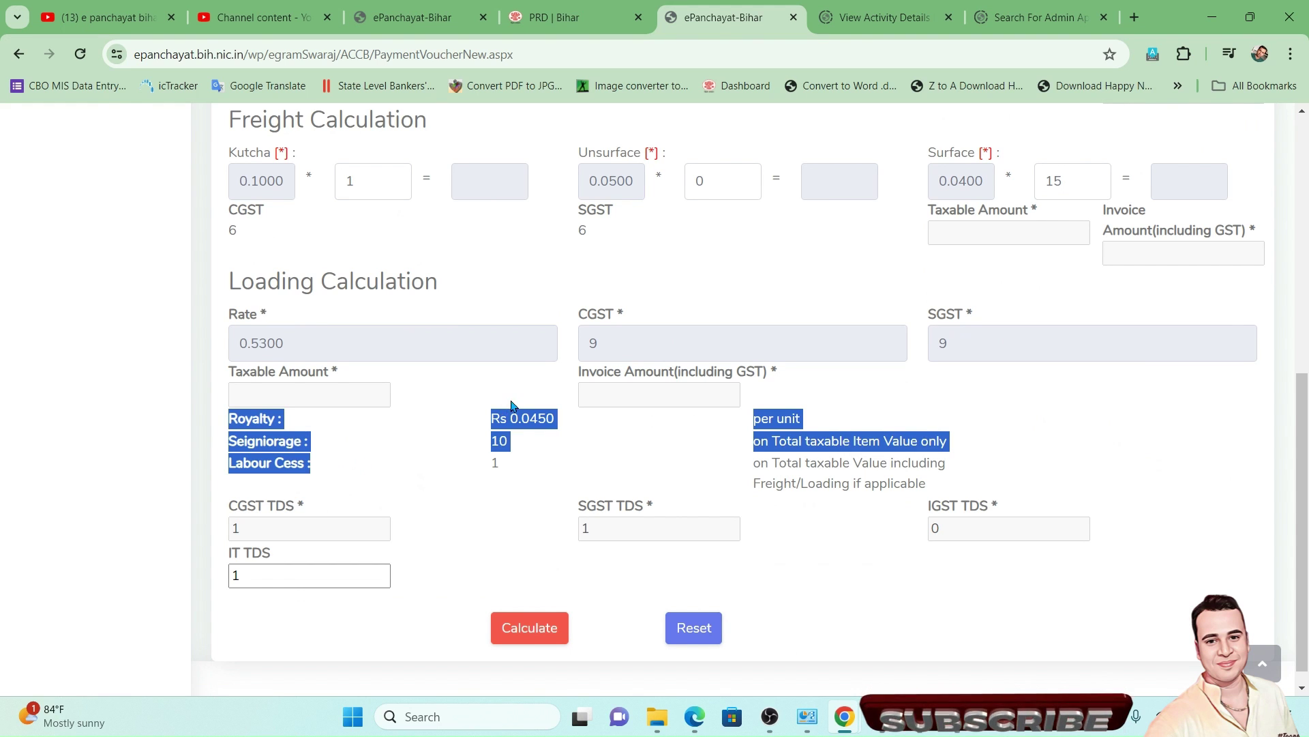
double_click(497, 418)
click(511, 418)
drag(490, 416, 576, 429)
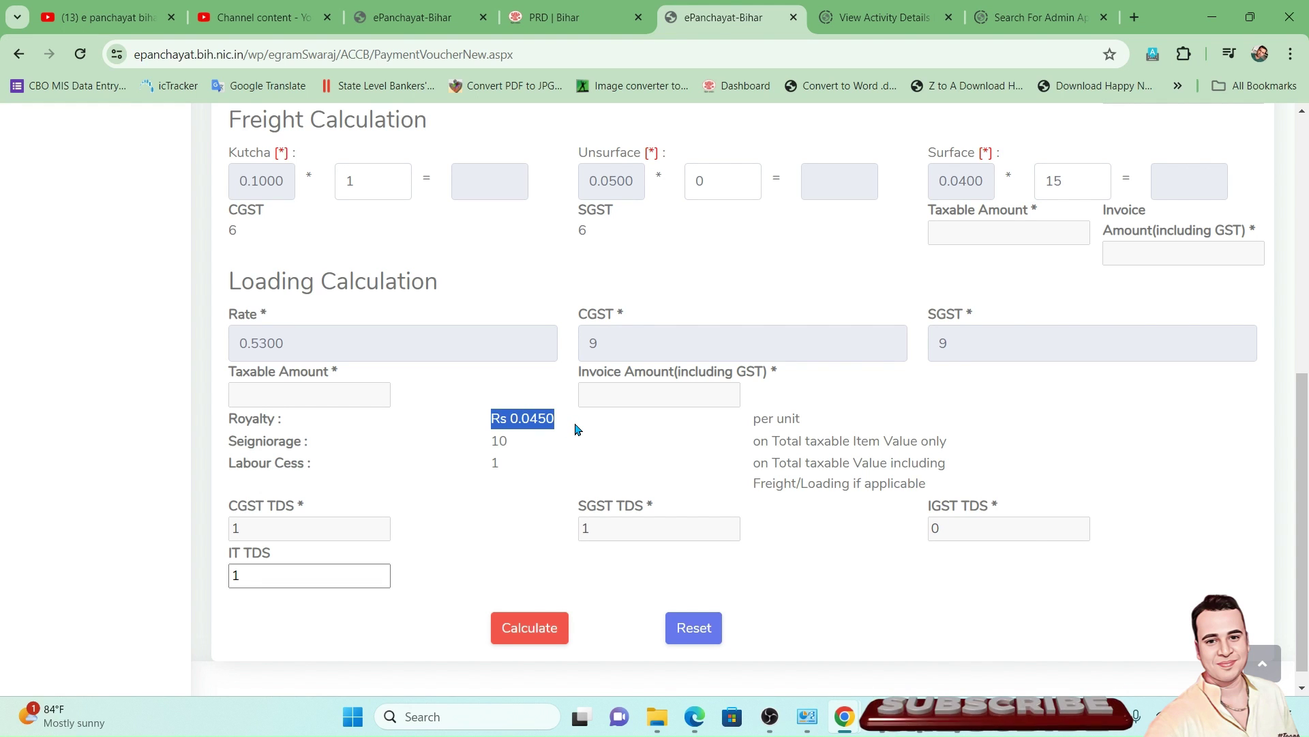
click(481, 448)
drag(491, 444, 517, 449)
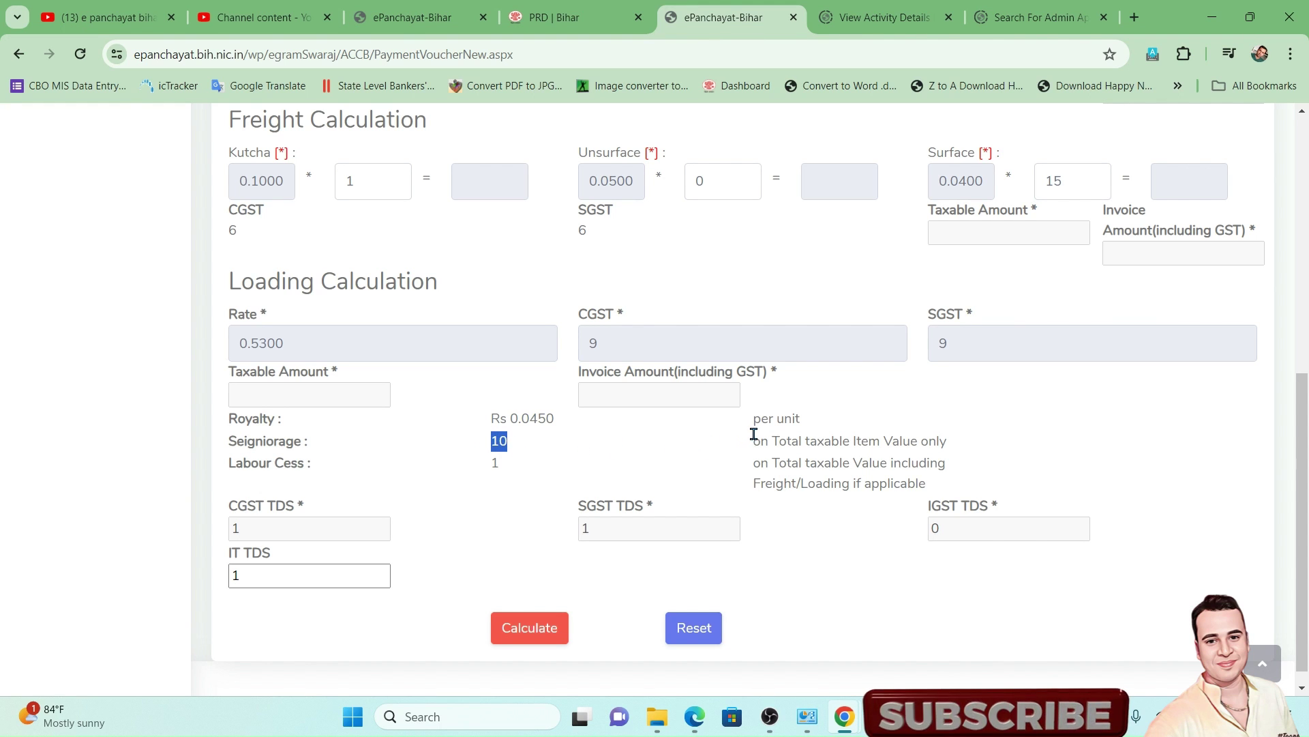
click(757, 440)
drag(757, 440, 877, 442)
drag(910, 442, 938, 442)
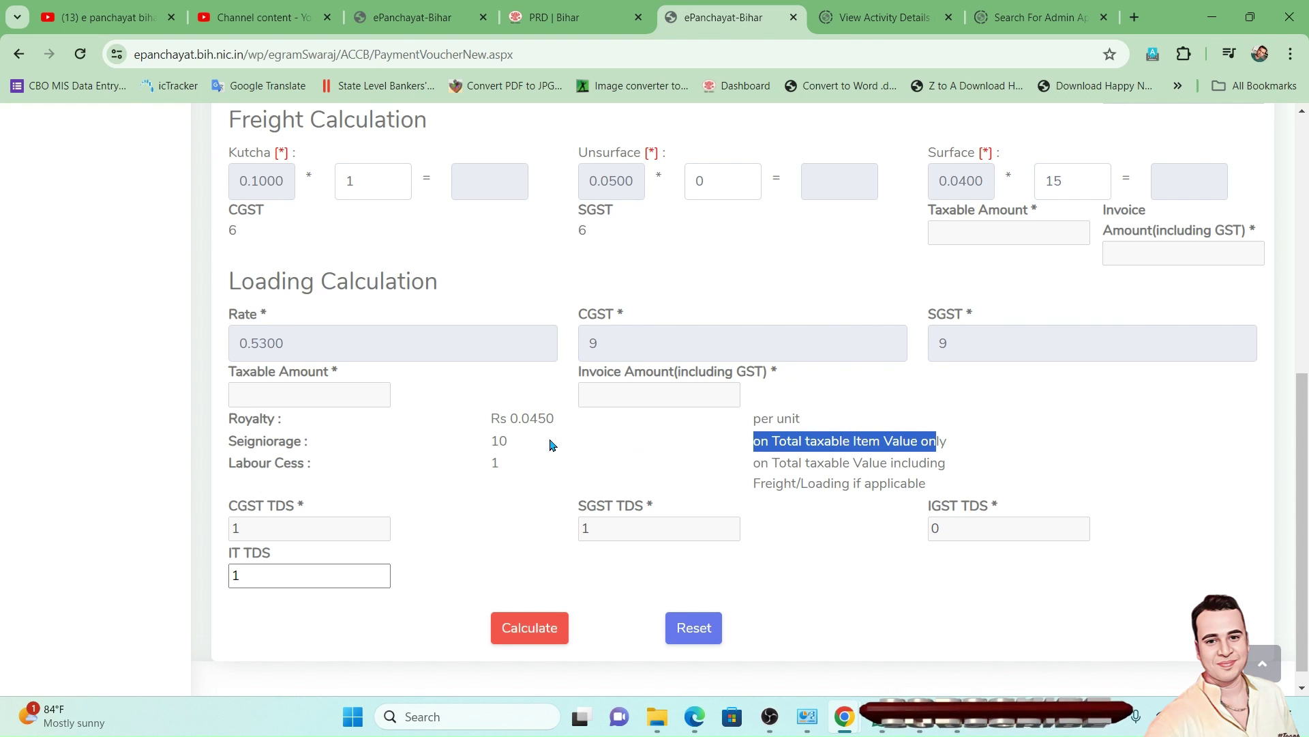
click(460, 472)
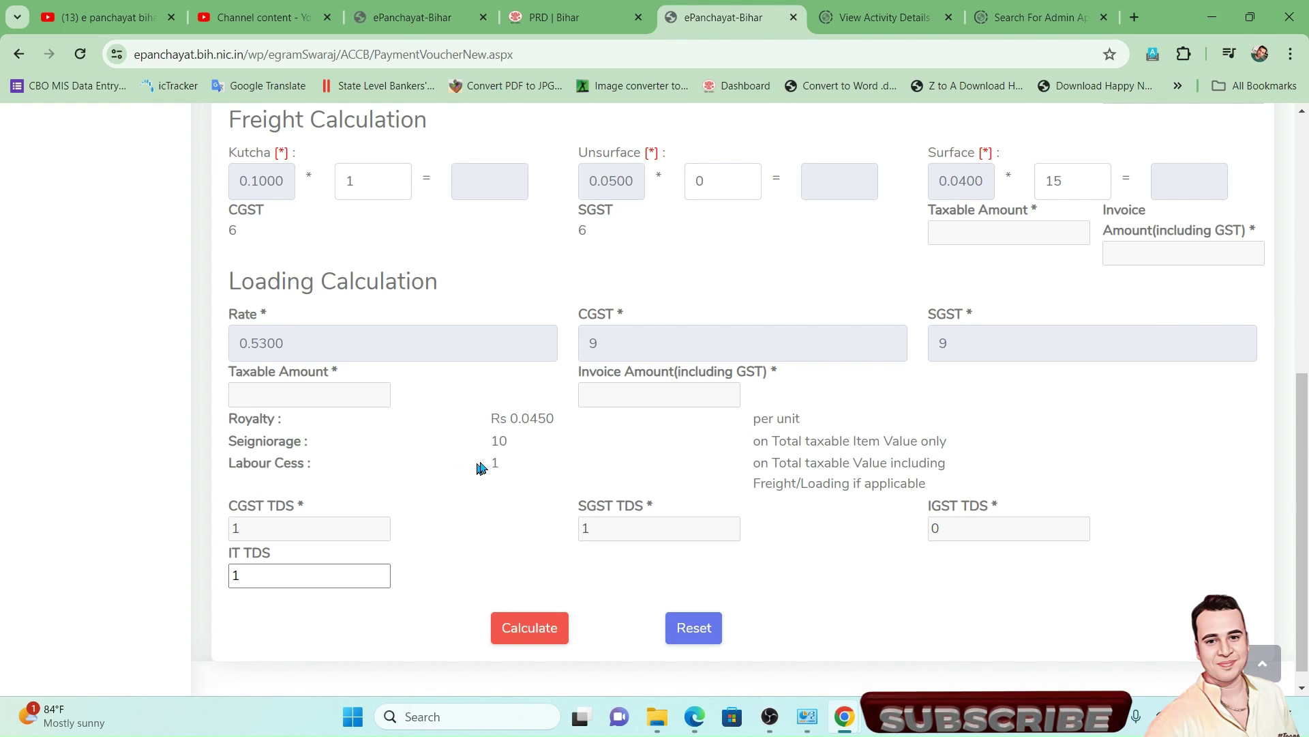
drag(493, 461, 502, 464)
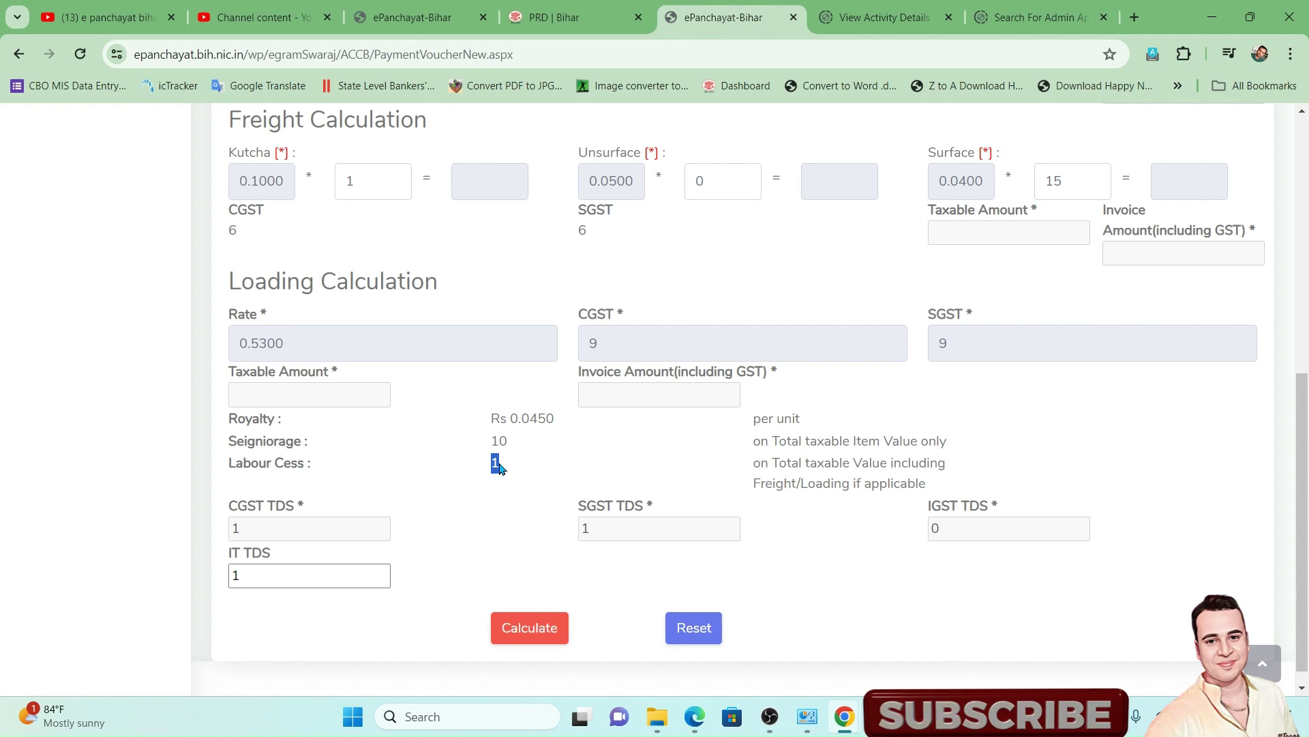
drag(749, 468, 954, 471)
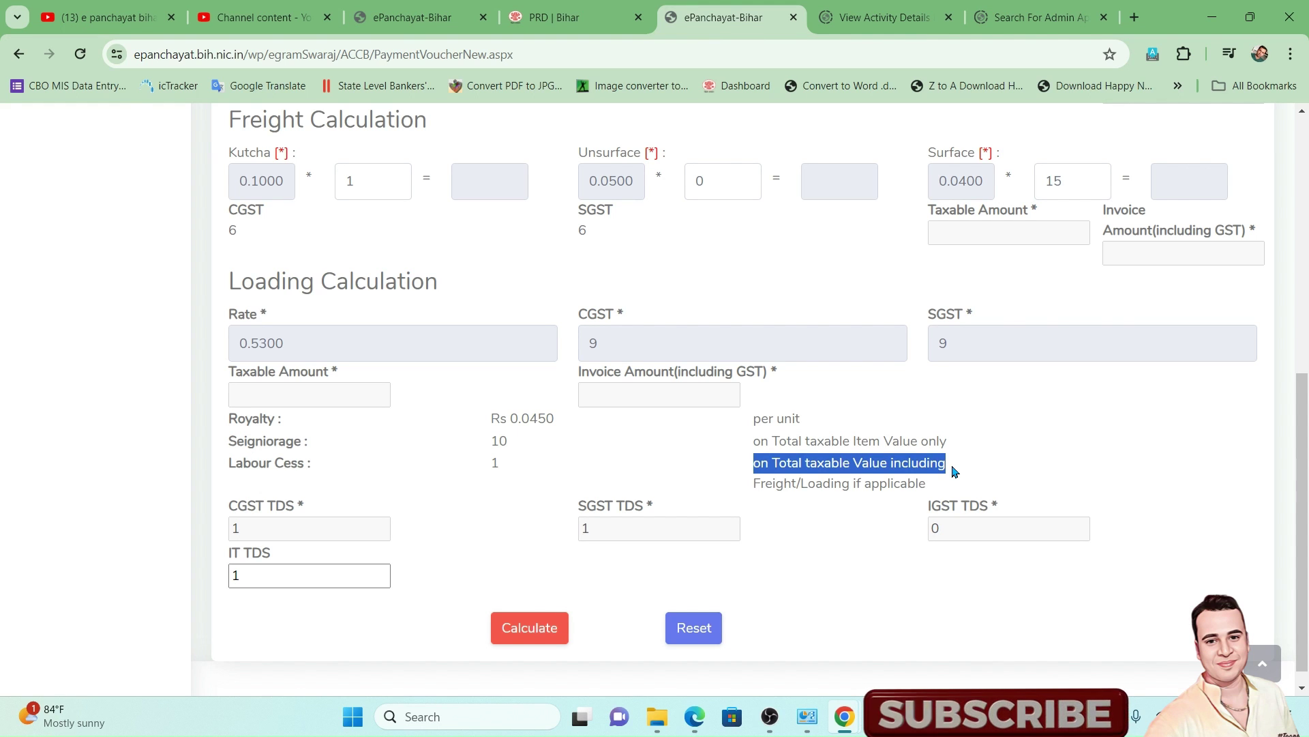
double_click(494, 467)
click(517, 485)
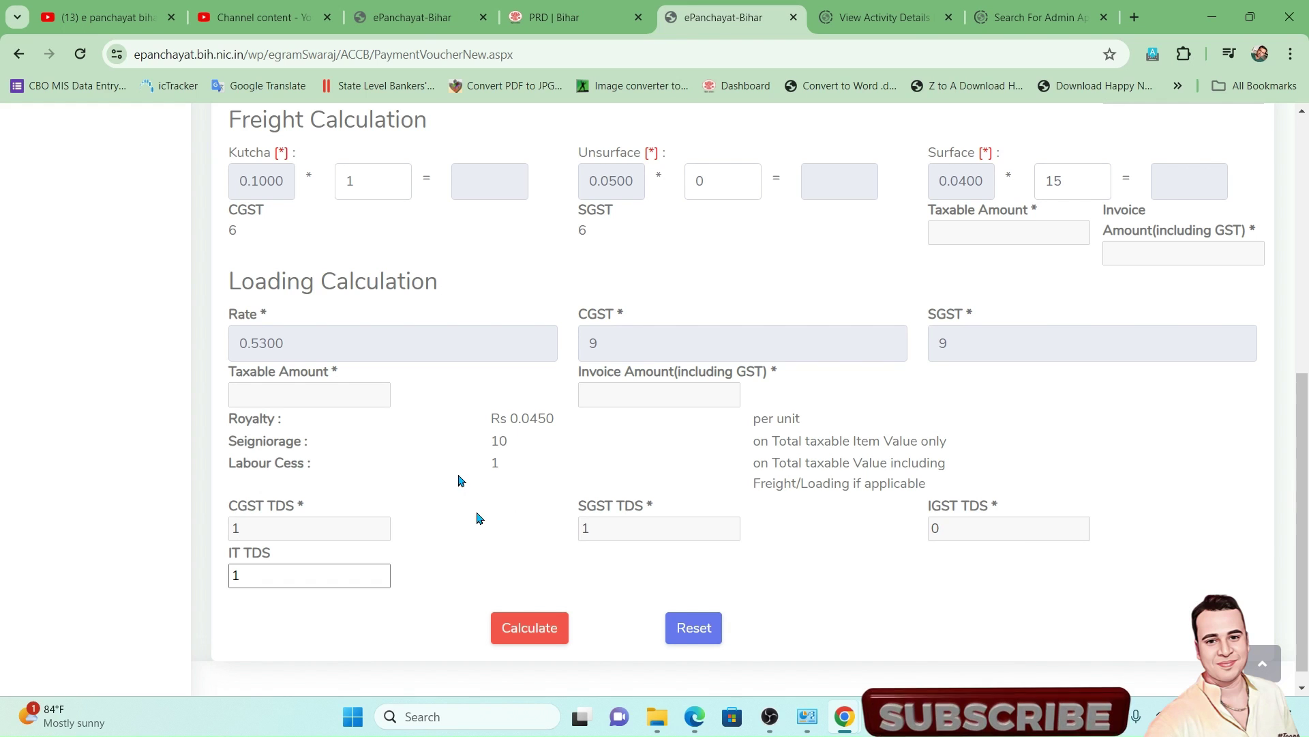
- Calculate the brick item and check the totals: taxable 6190, payable amount 6176
click(513, 641)
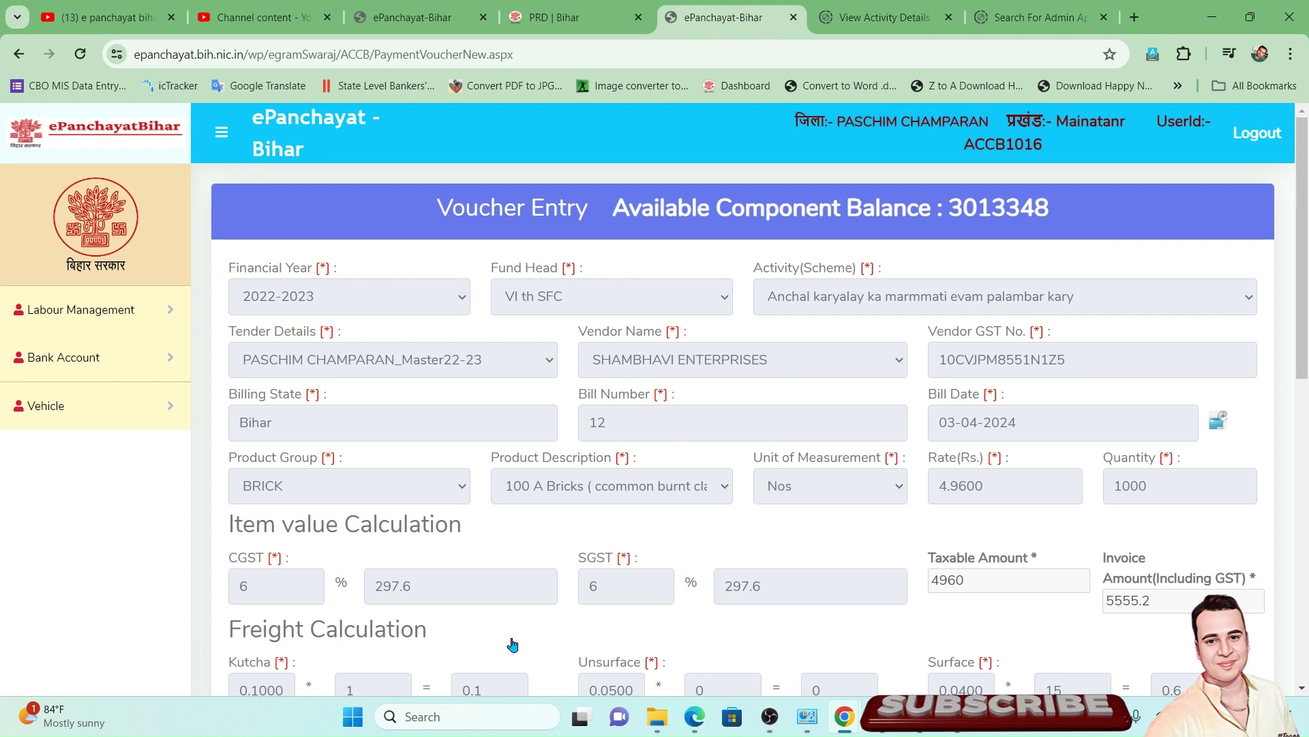
scroll(667, 637, down, 1)
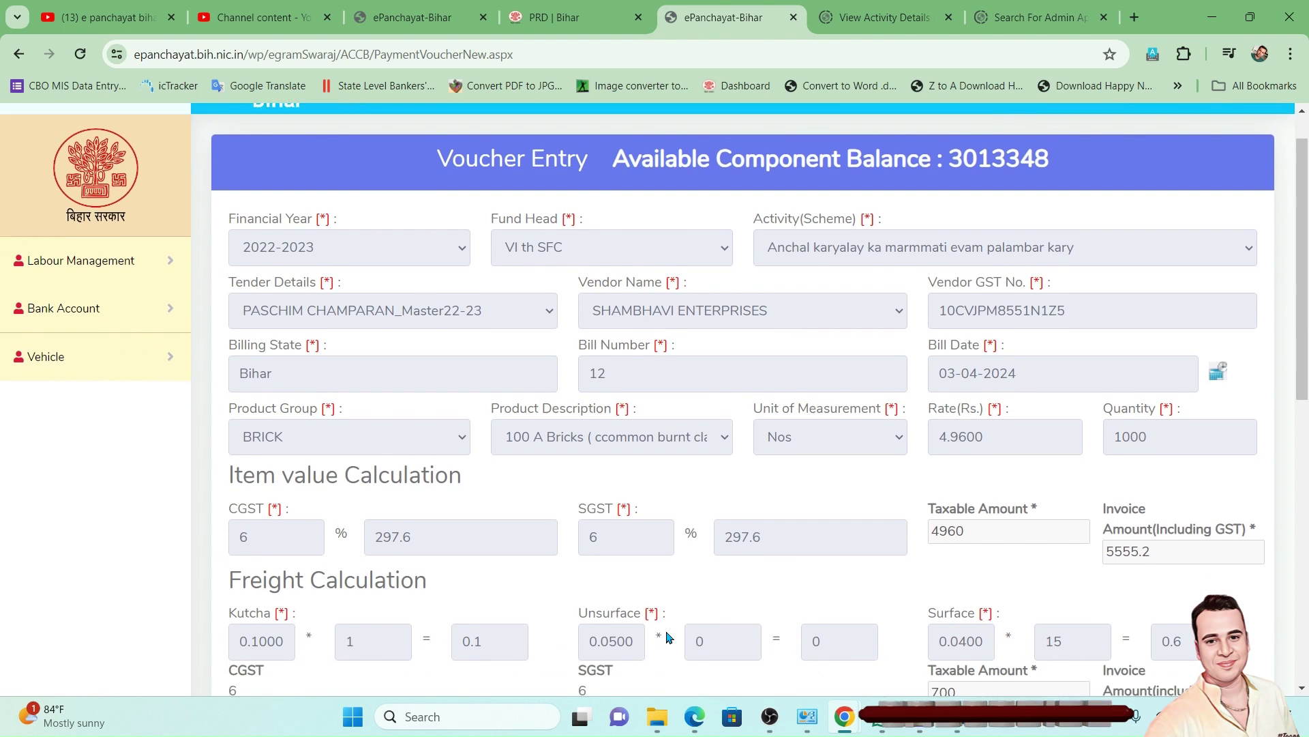
scroll(667, 638, down, 5)
scroll(667, 637, up, 1)
scroll(667, 638, down, 1)
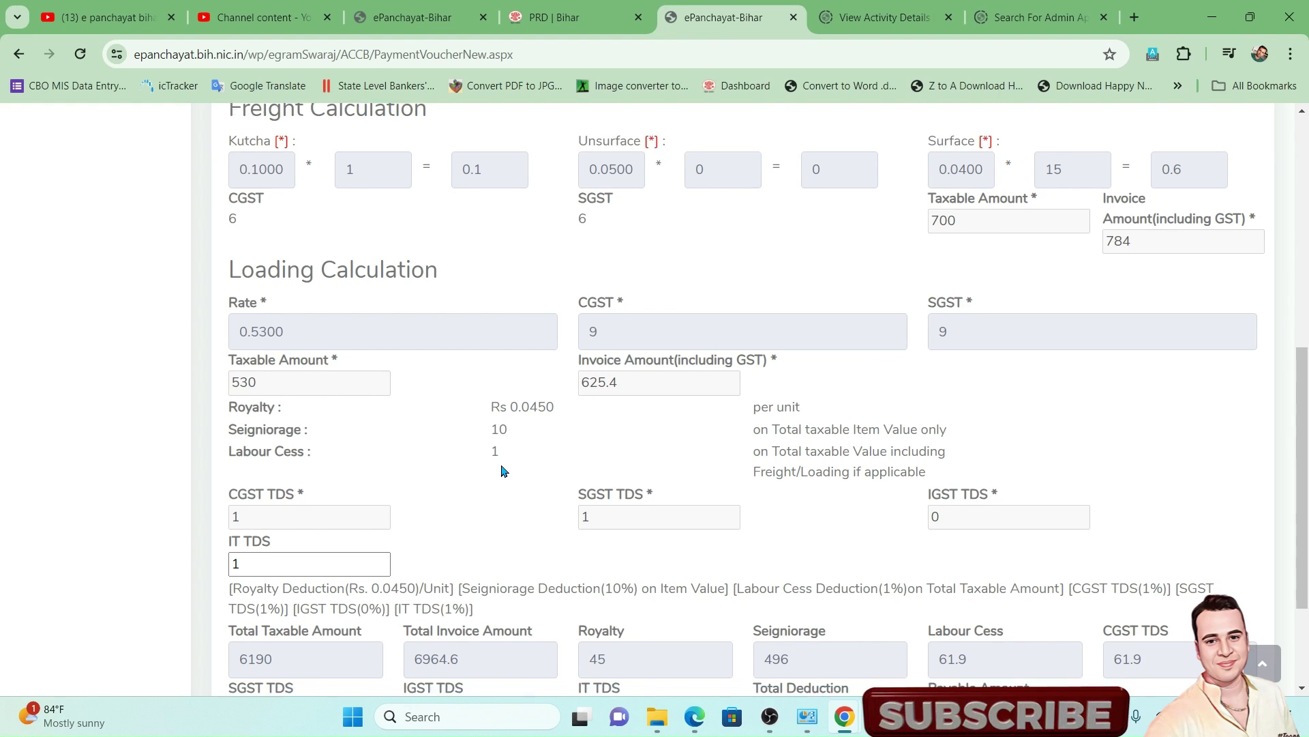
scroll(502, 469, down, 1)
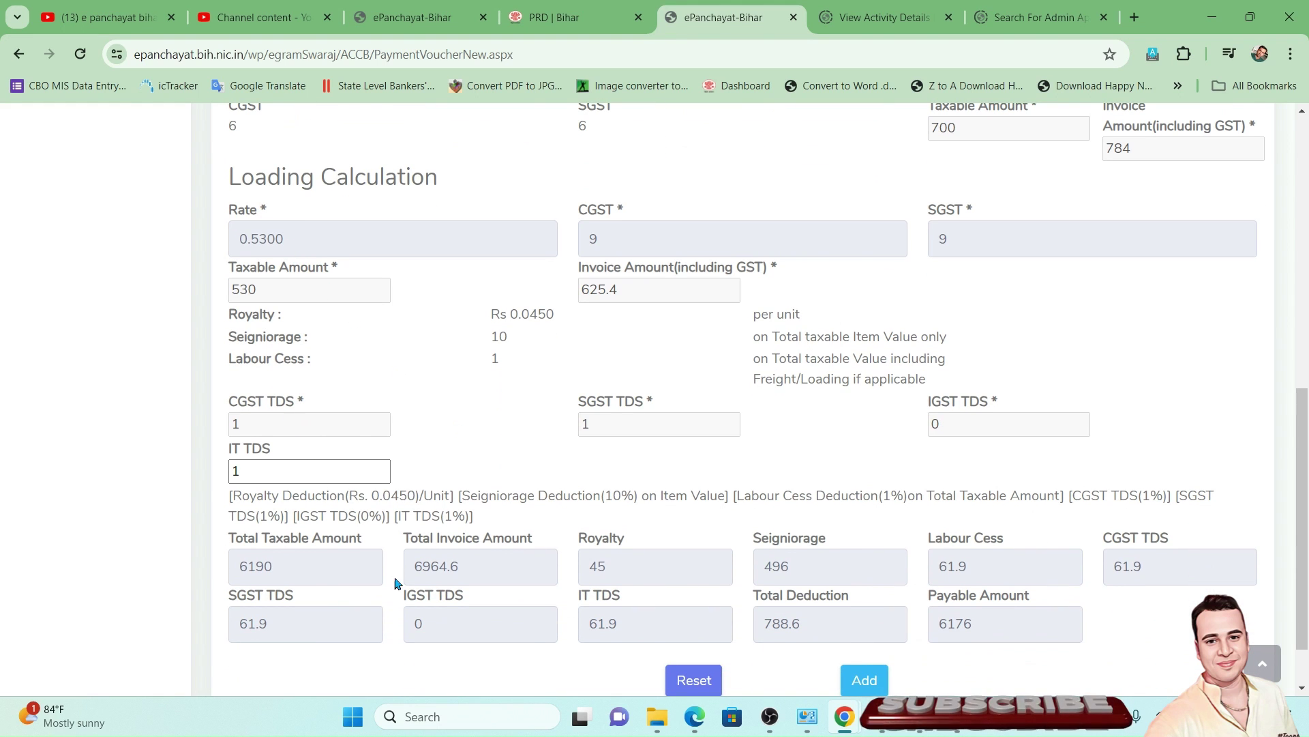
scroll(321, 573, down, 1)
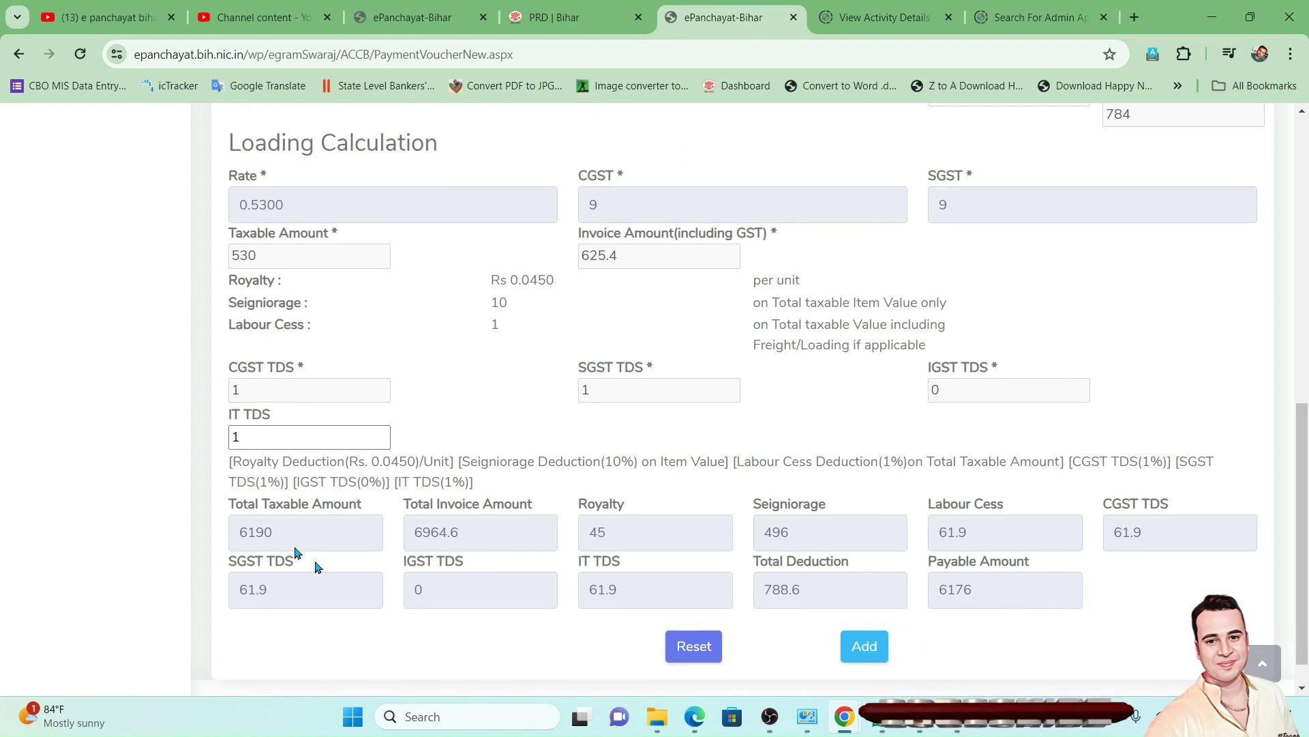
double_click(229, 499)
drag(394, 558, 1031, 566)
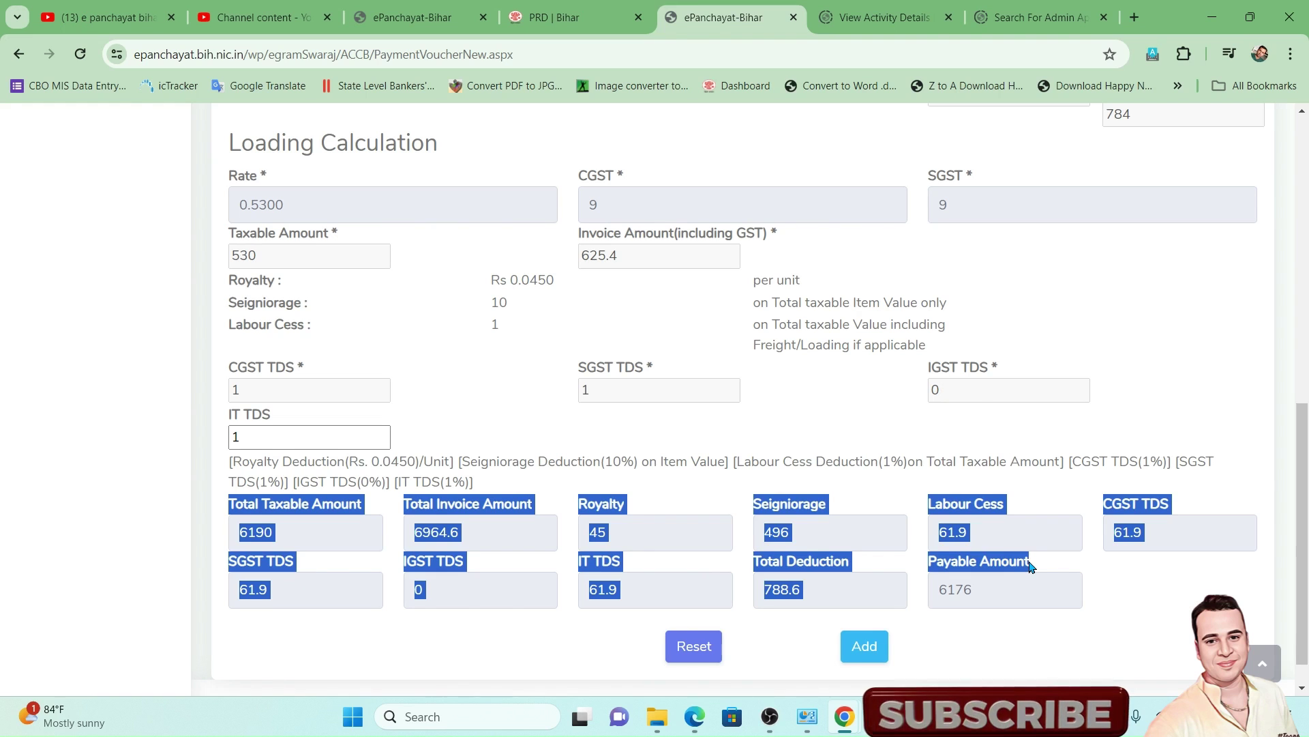
click(333, 496)
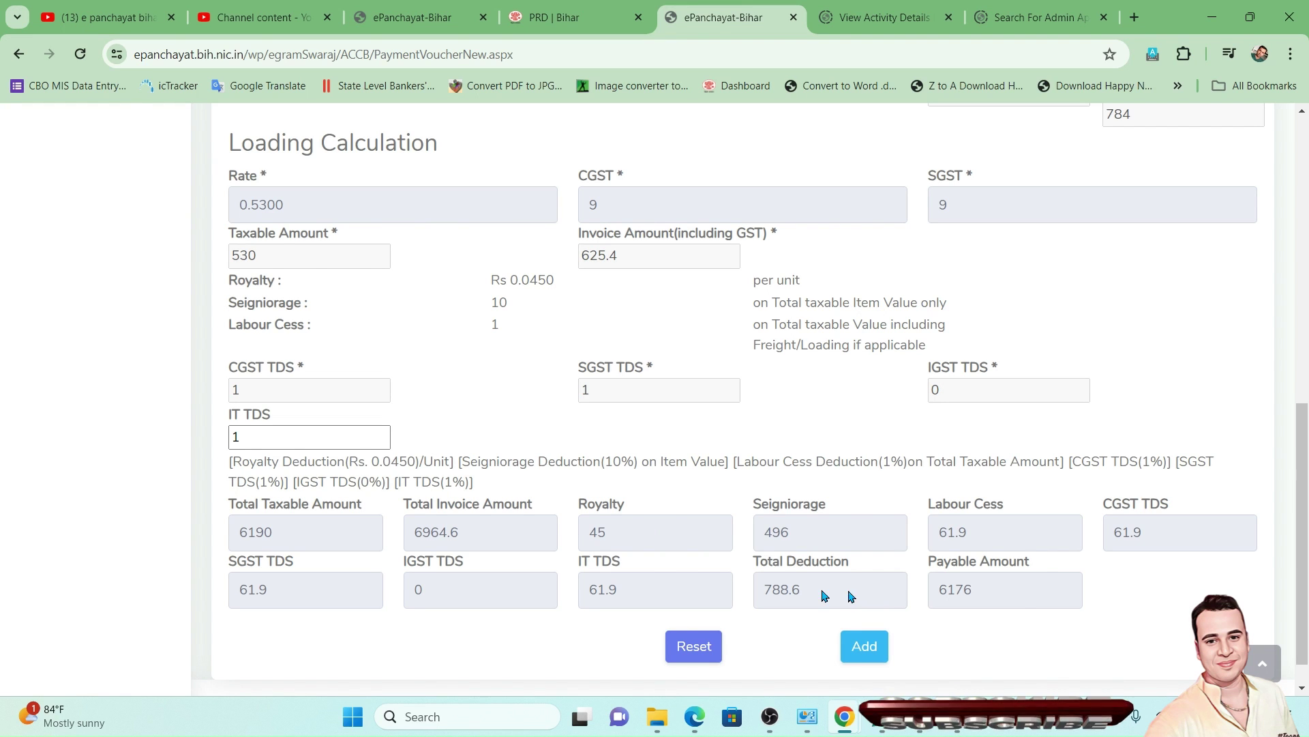
double_click(955, 597)
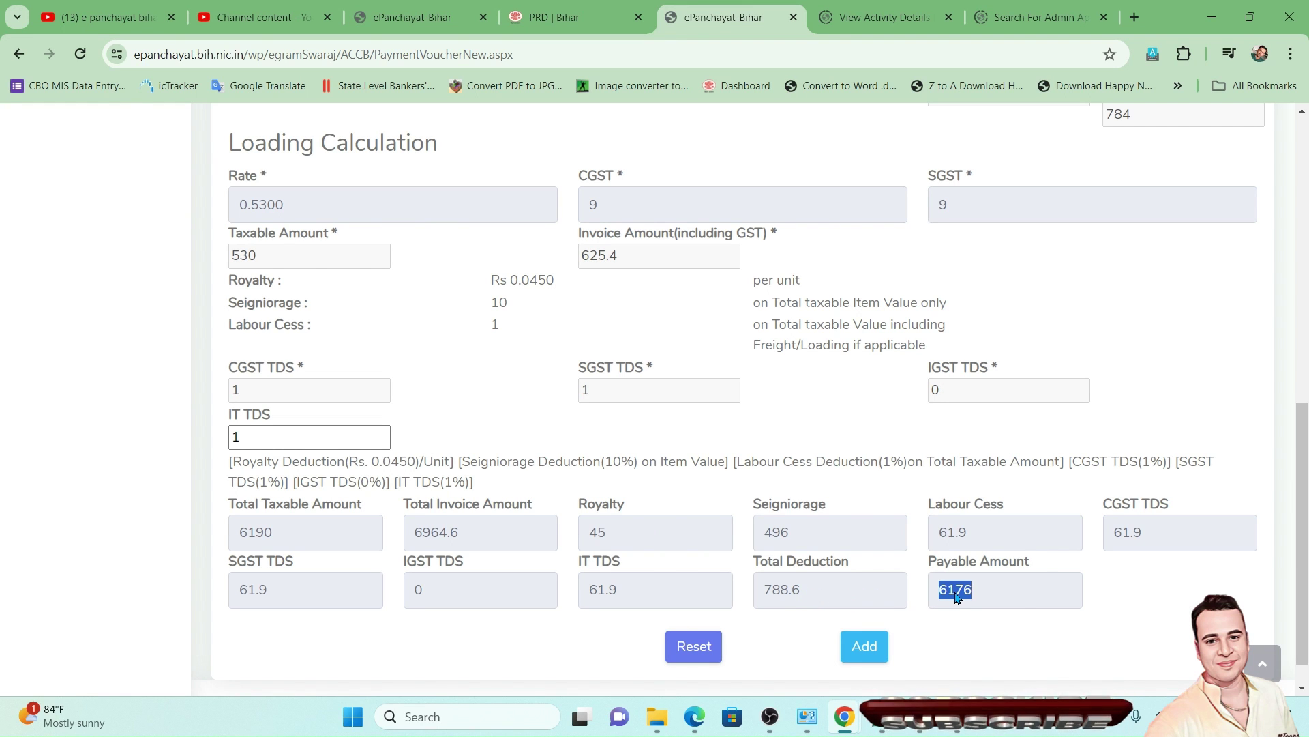
click(648, 616)
scroll(648, 617, up, 10)
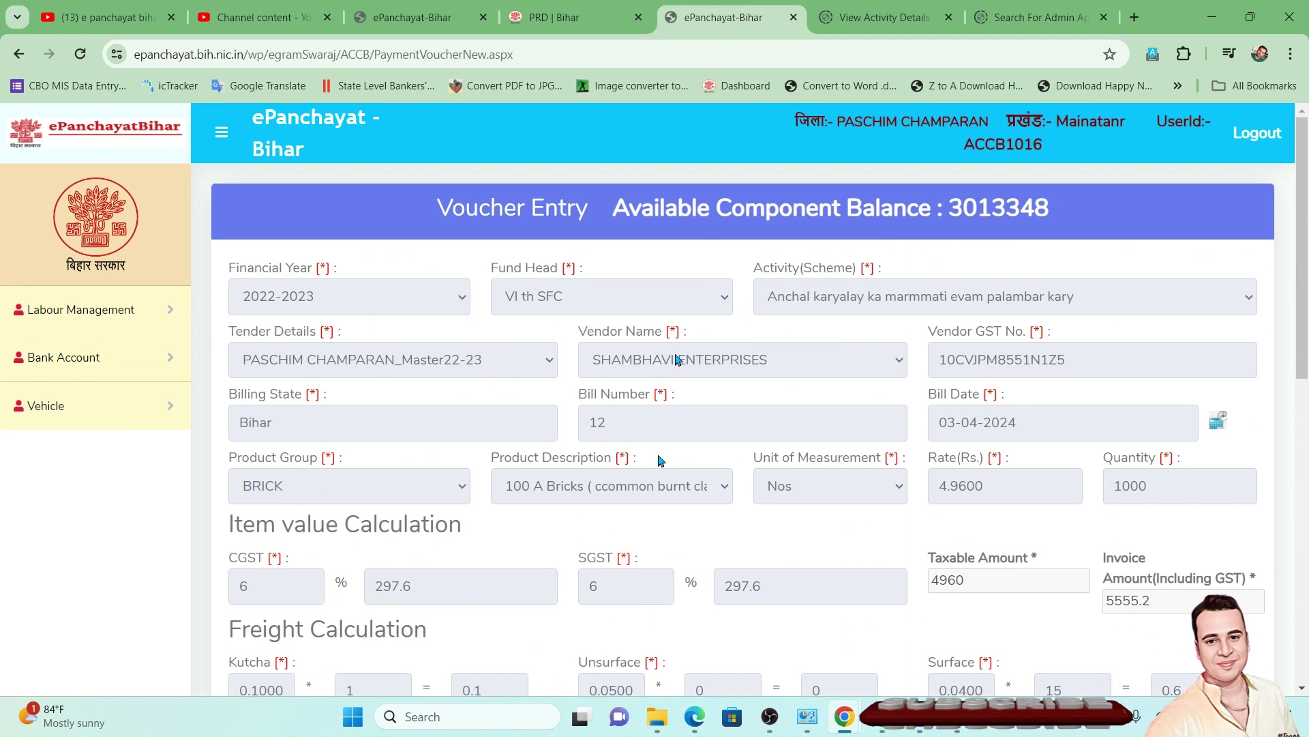
- Check the brick entry's Kutcha freight rate and quantity, then add the item to the voucher
scroll(640, 373, down, 4)
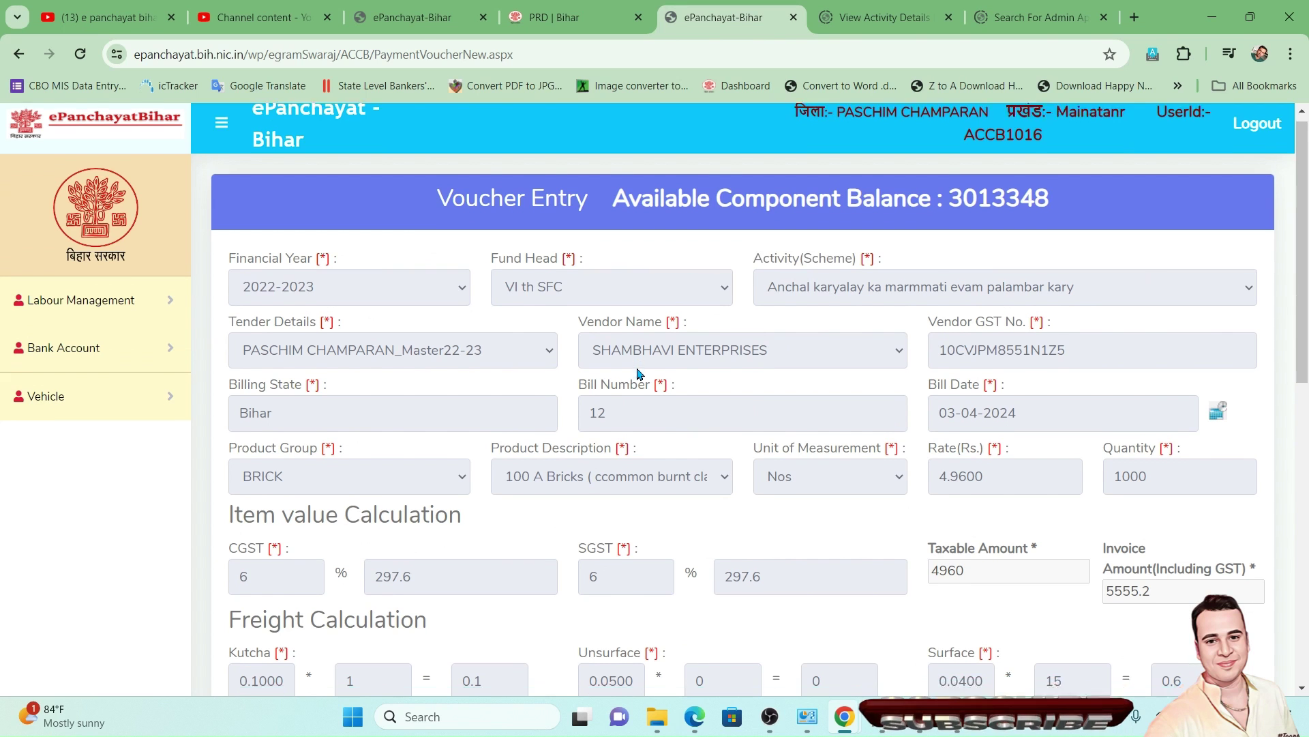
scroll(640, 374, down, 6)
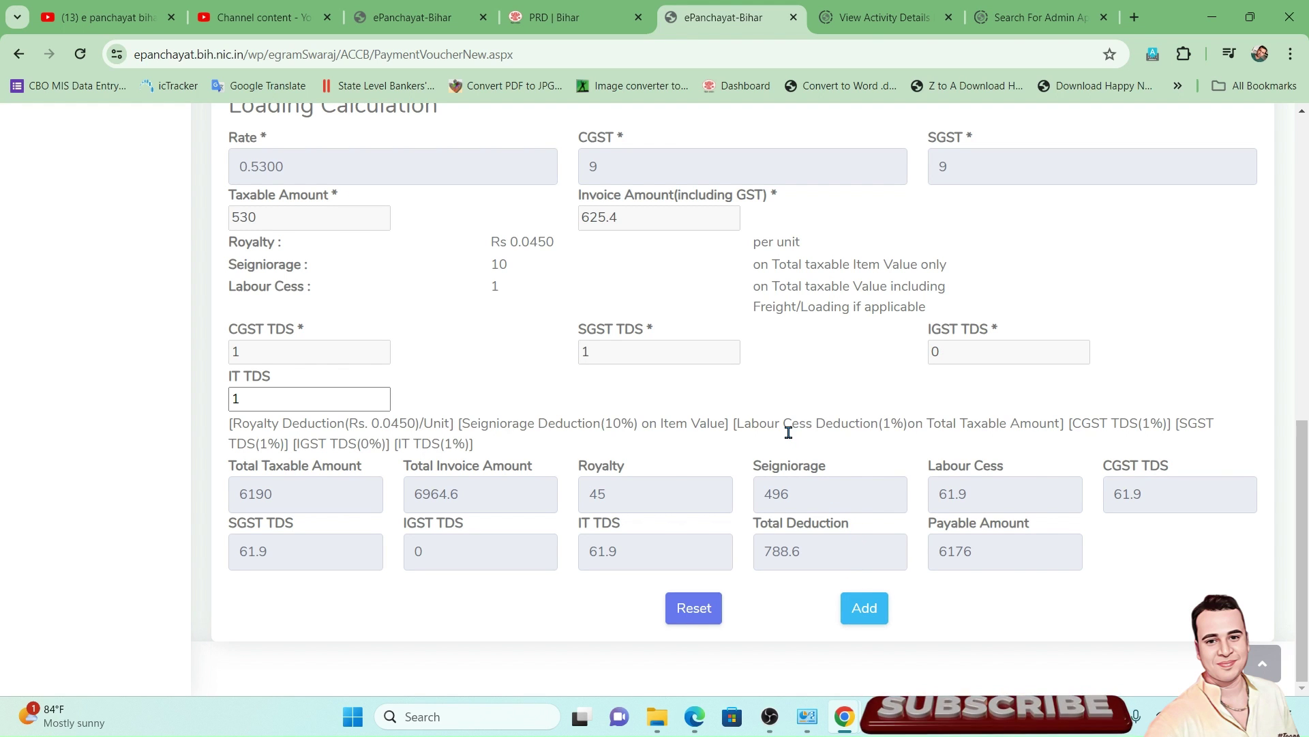
scroll(789, 433, up, 4)
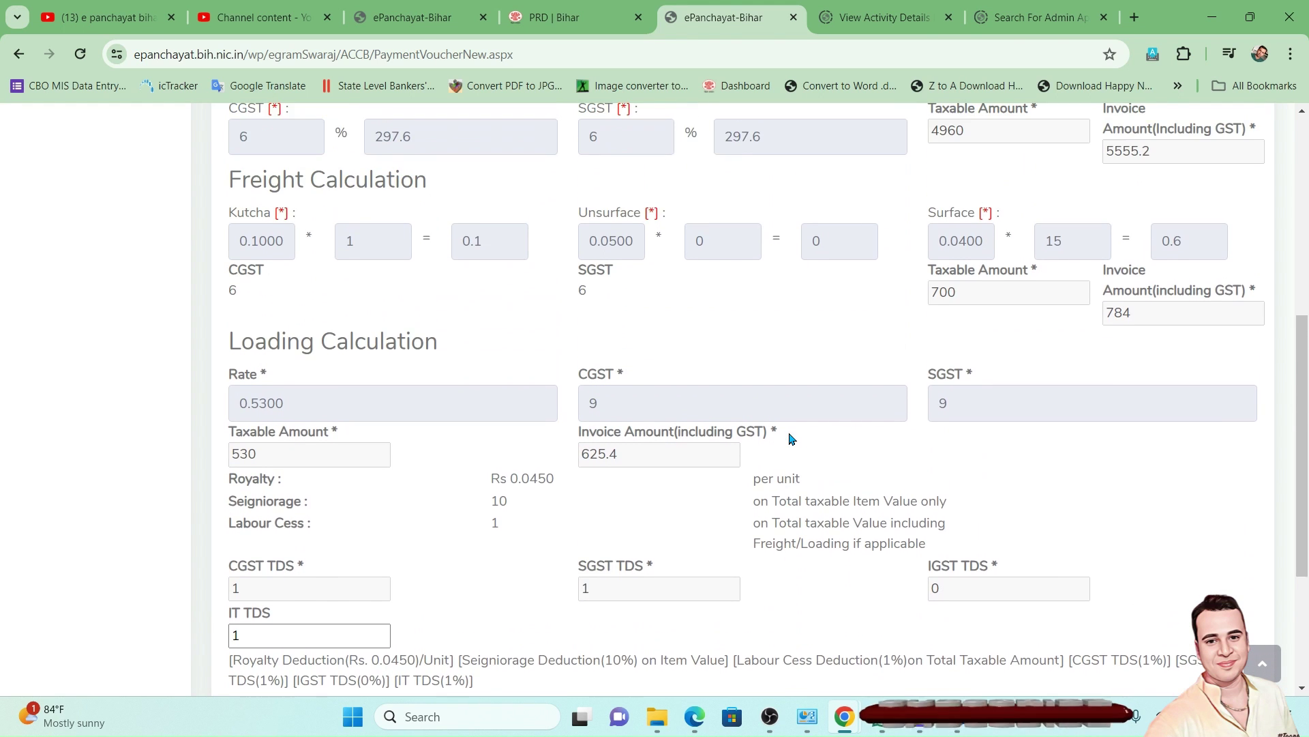
scroll(790, 438, up, 2)
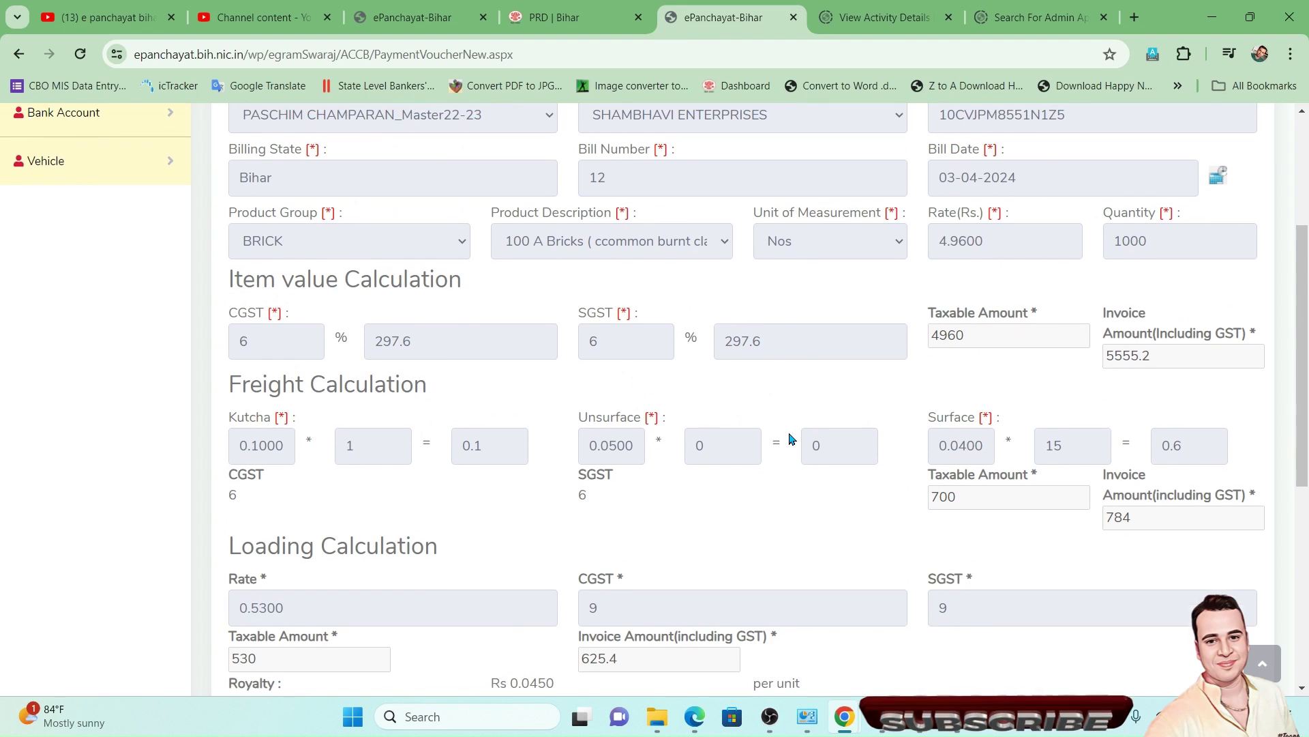
scroll(789, 437, down, 1)
scroll(789, 438, down, 3)
scroll(409, 269, up, 1)
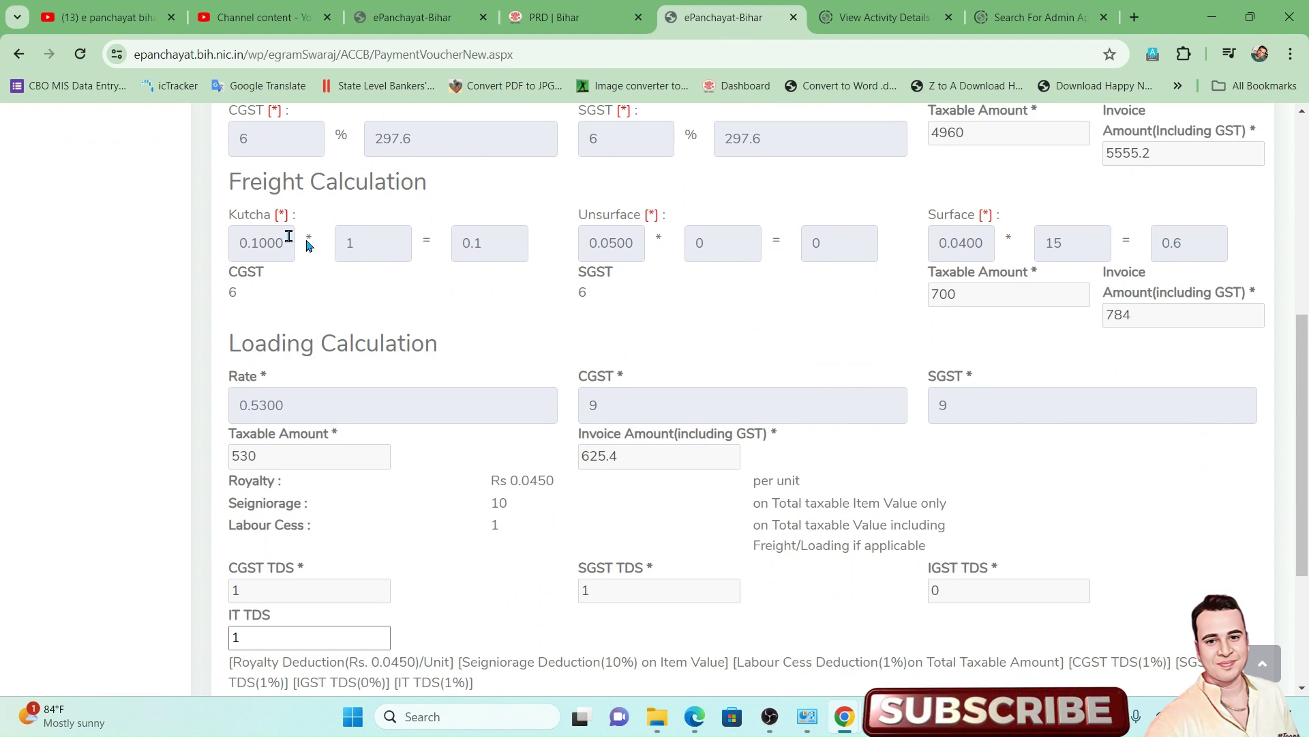
drag(237, 217, 449, 250)
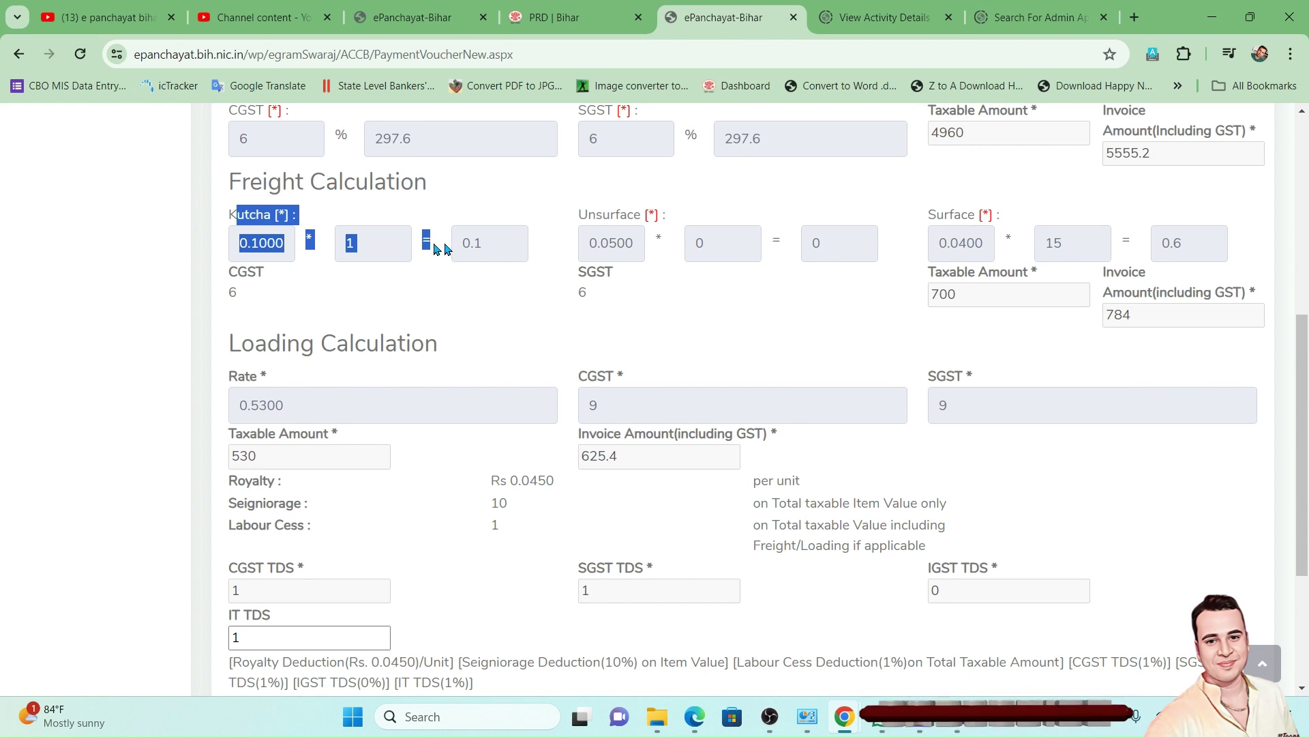
click(380, 249)
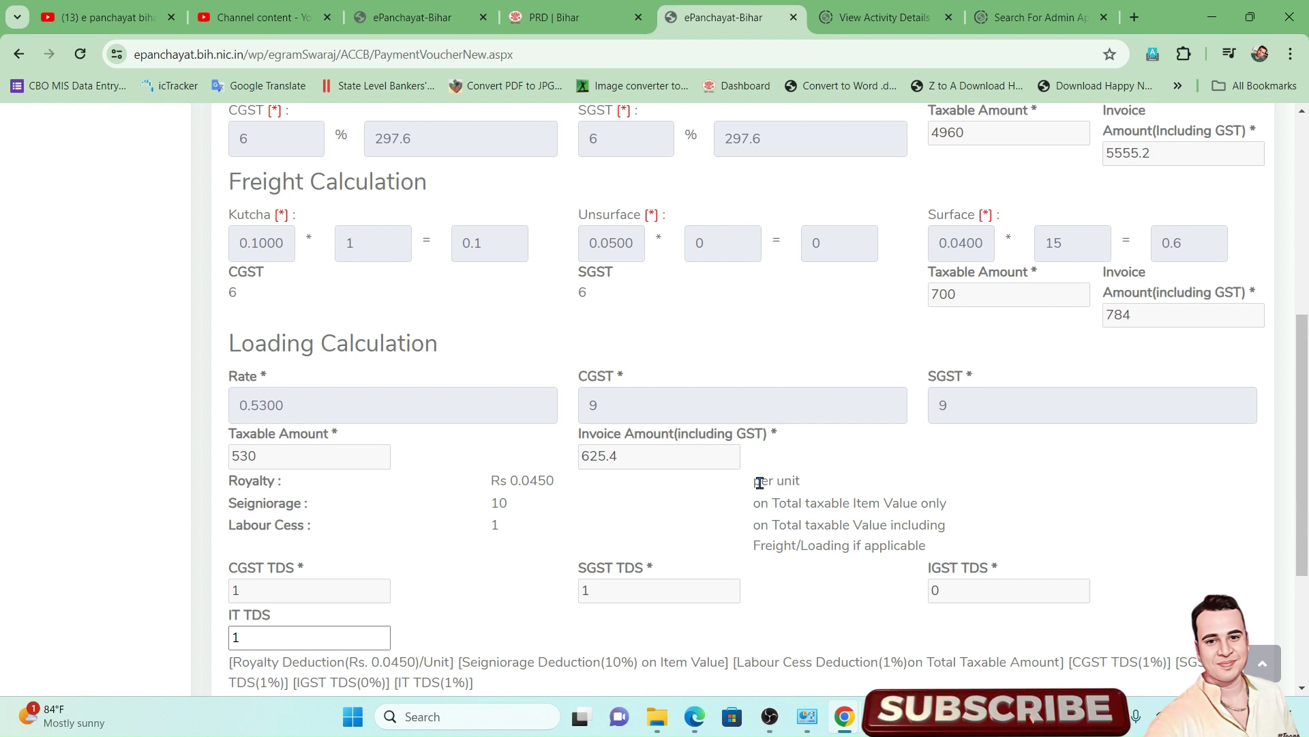
scroll(759, 482, down, 4)
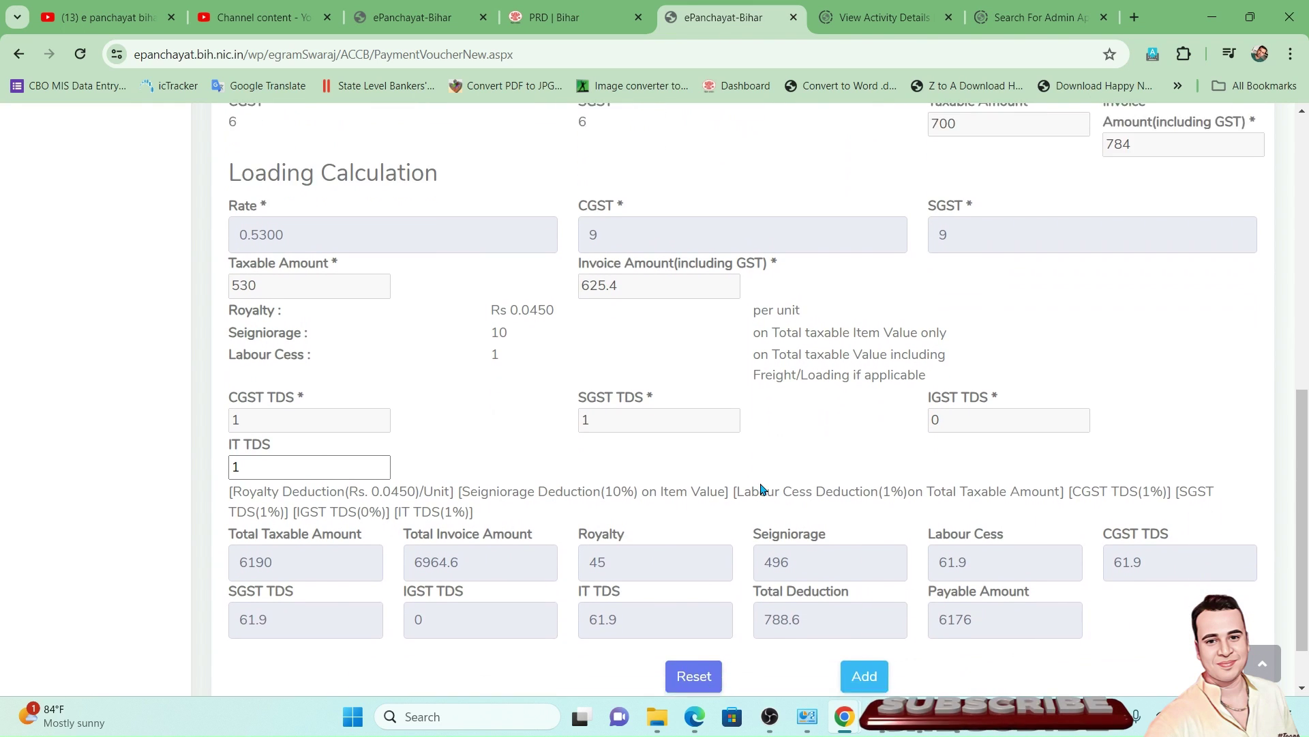
click(863, 606)
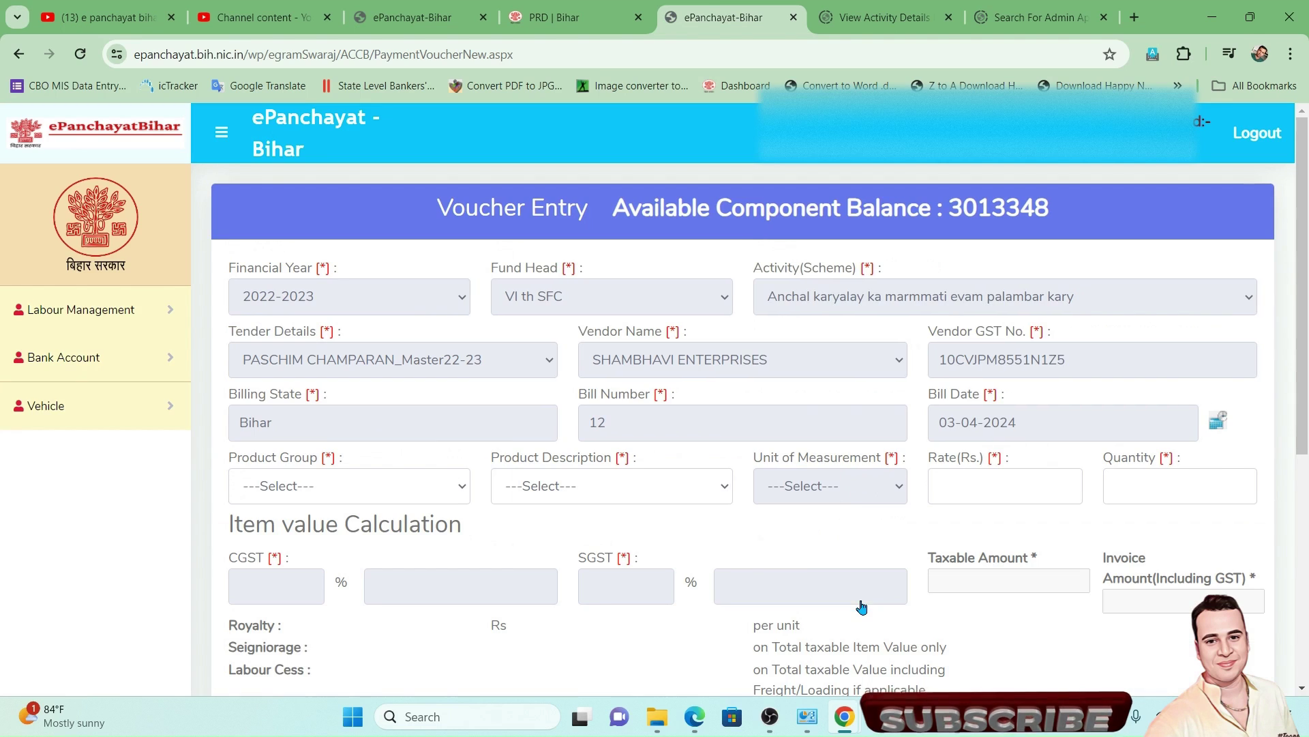
- Choose group CEMENT, product Ordinary Portland cement (O.P.C.) Grade -43 at 233.2000, quantity 1
click(392, 475)
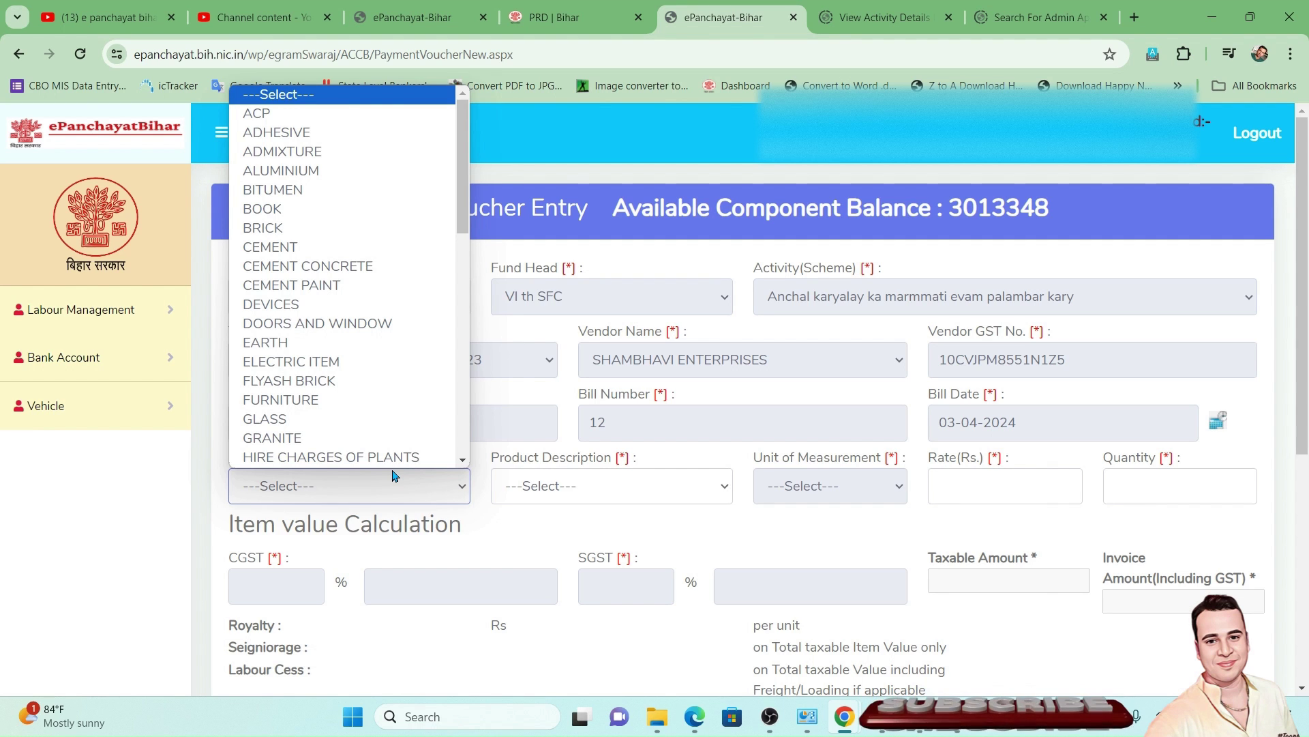
key(c)
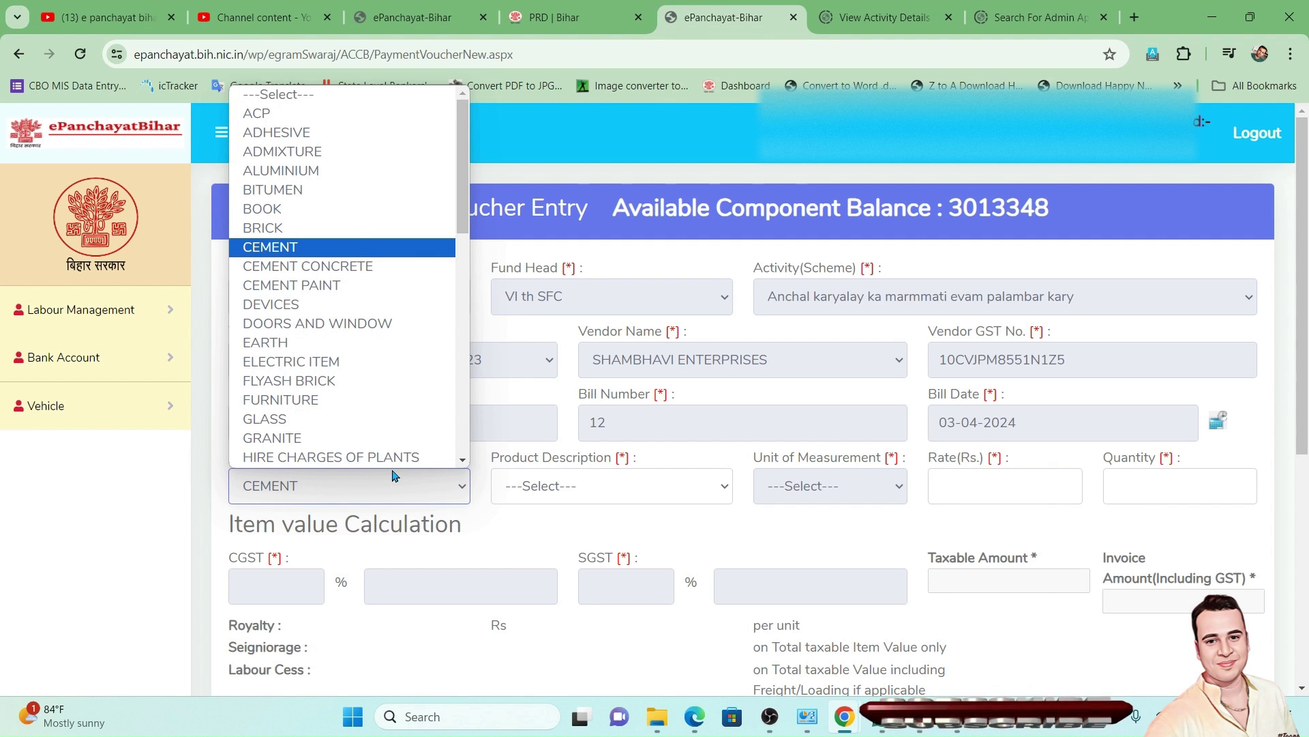
key(Return)
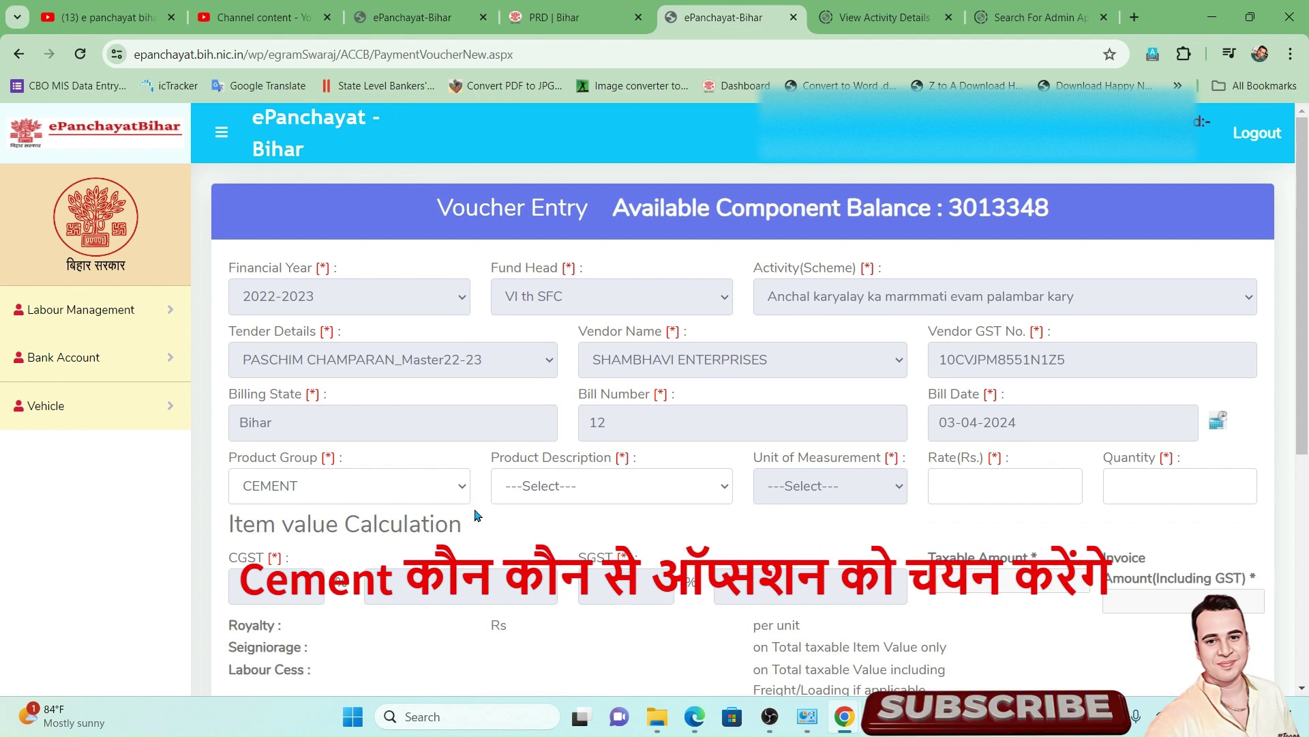
click(568, 490)
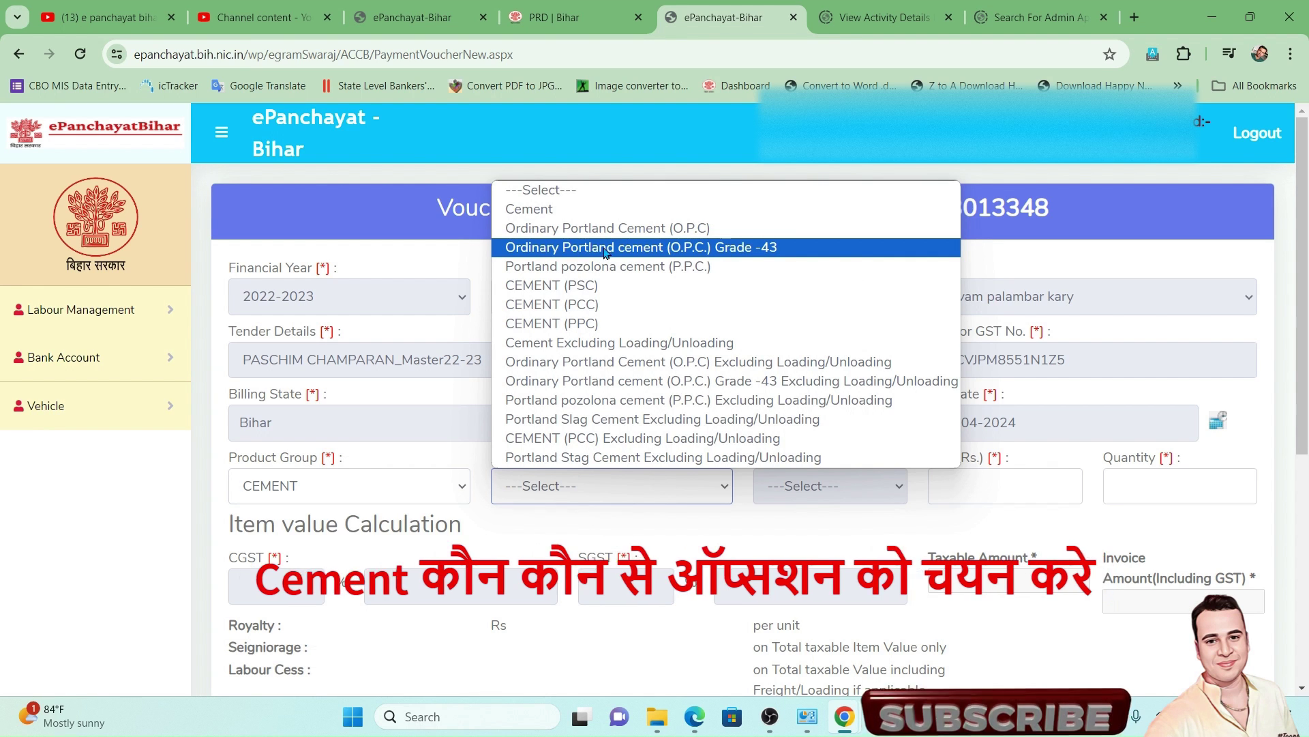
click(552, 210)
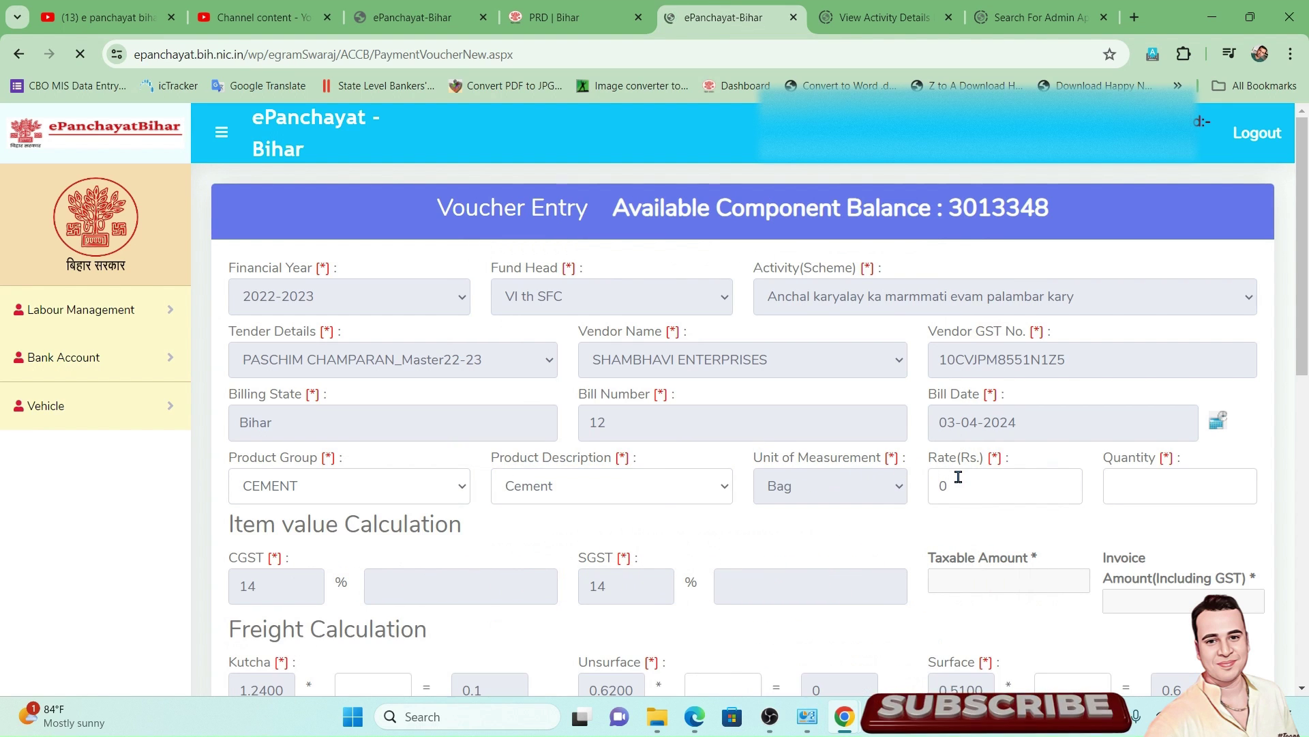
click(655, 493)
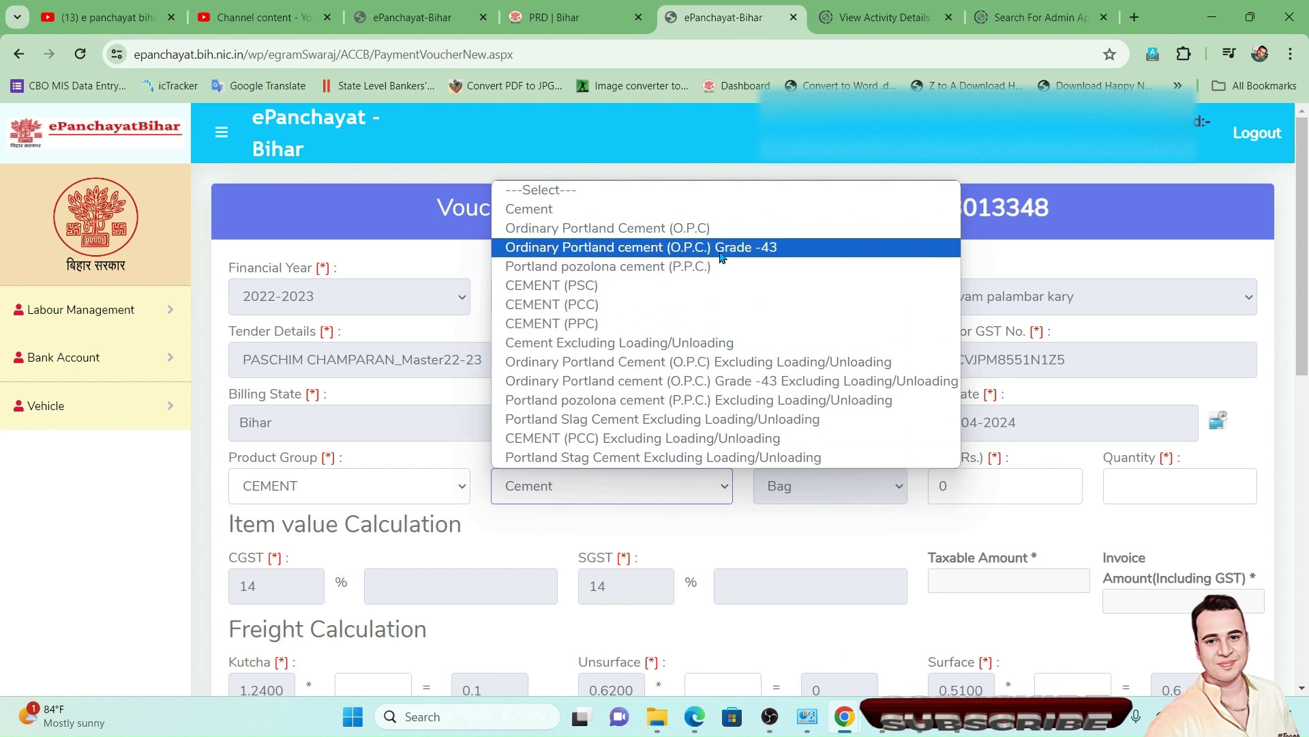
click(721, 248)
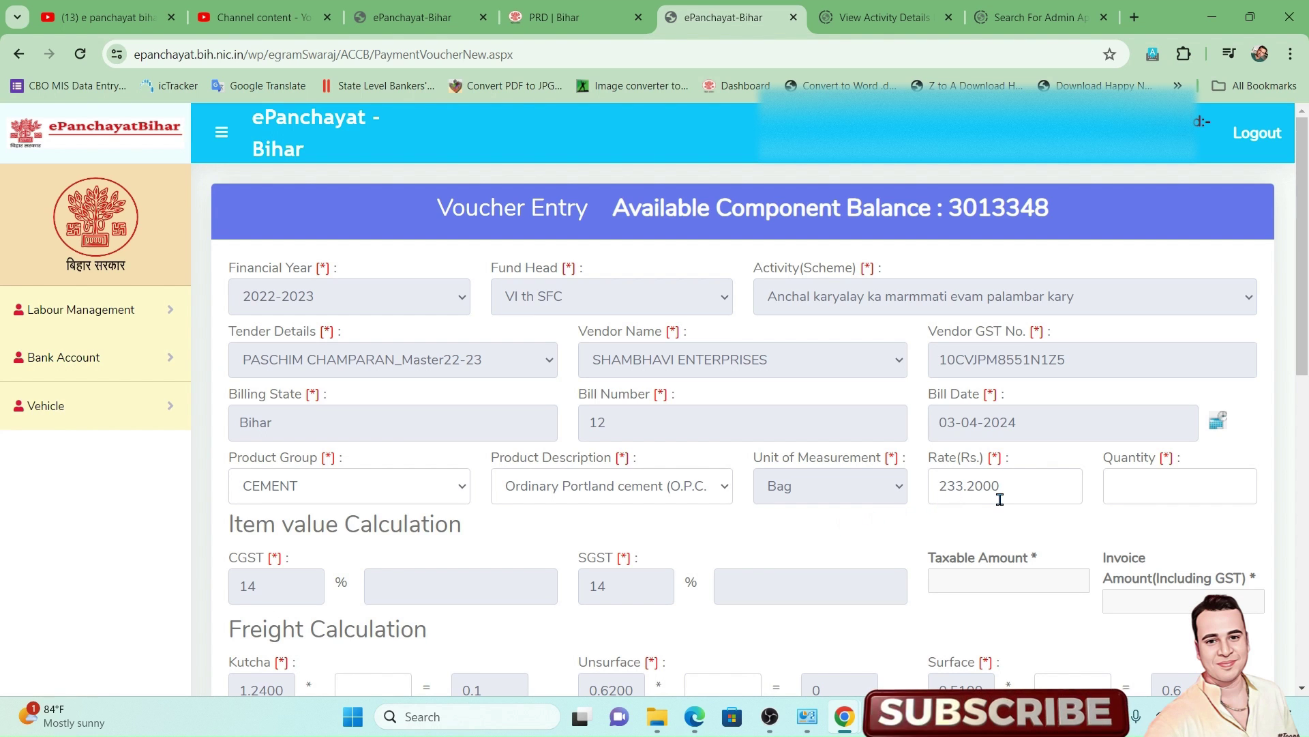
click(1133, 499)
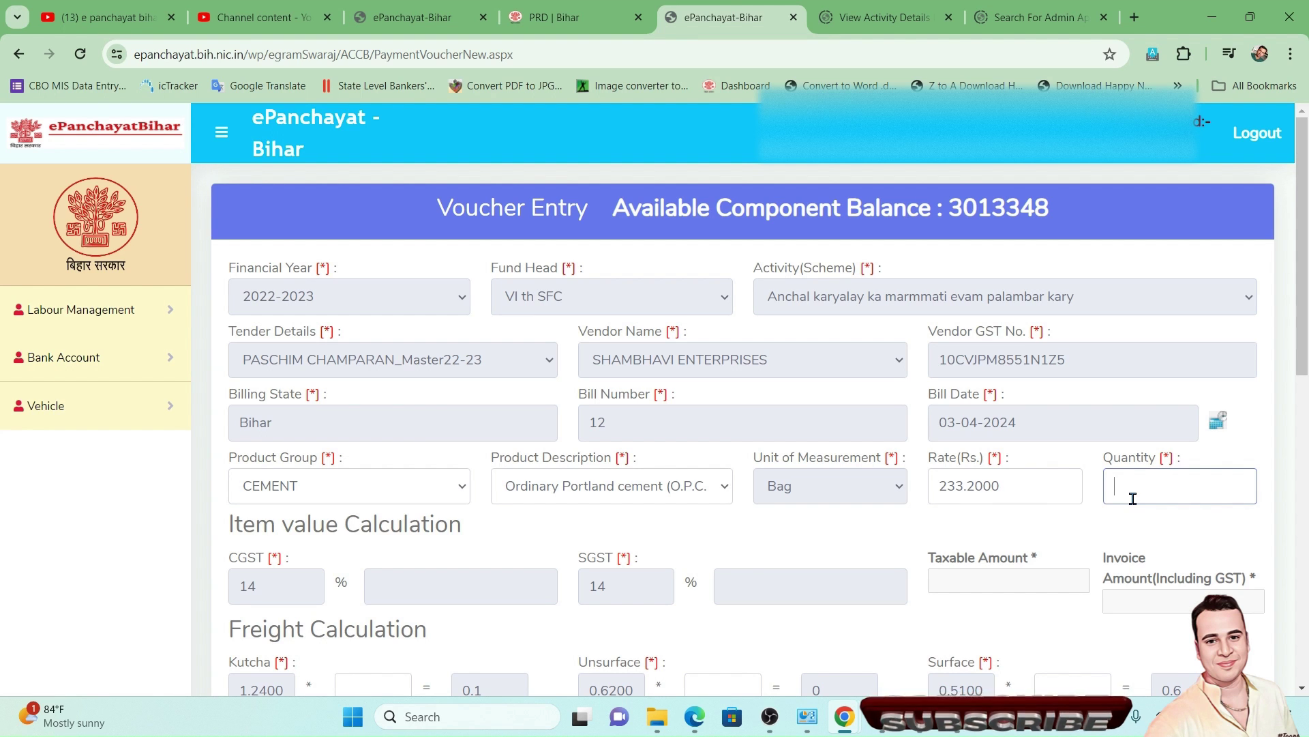
text(1)
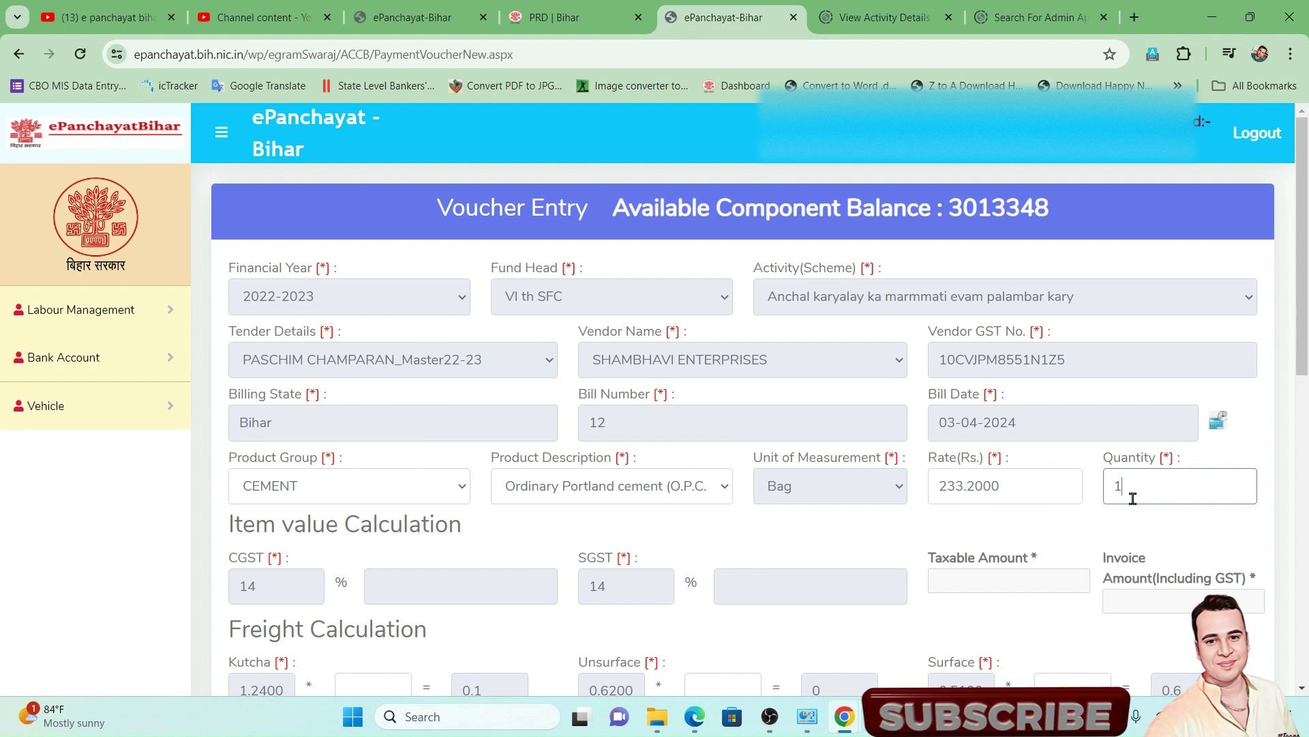
click(953, 531)
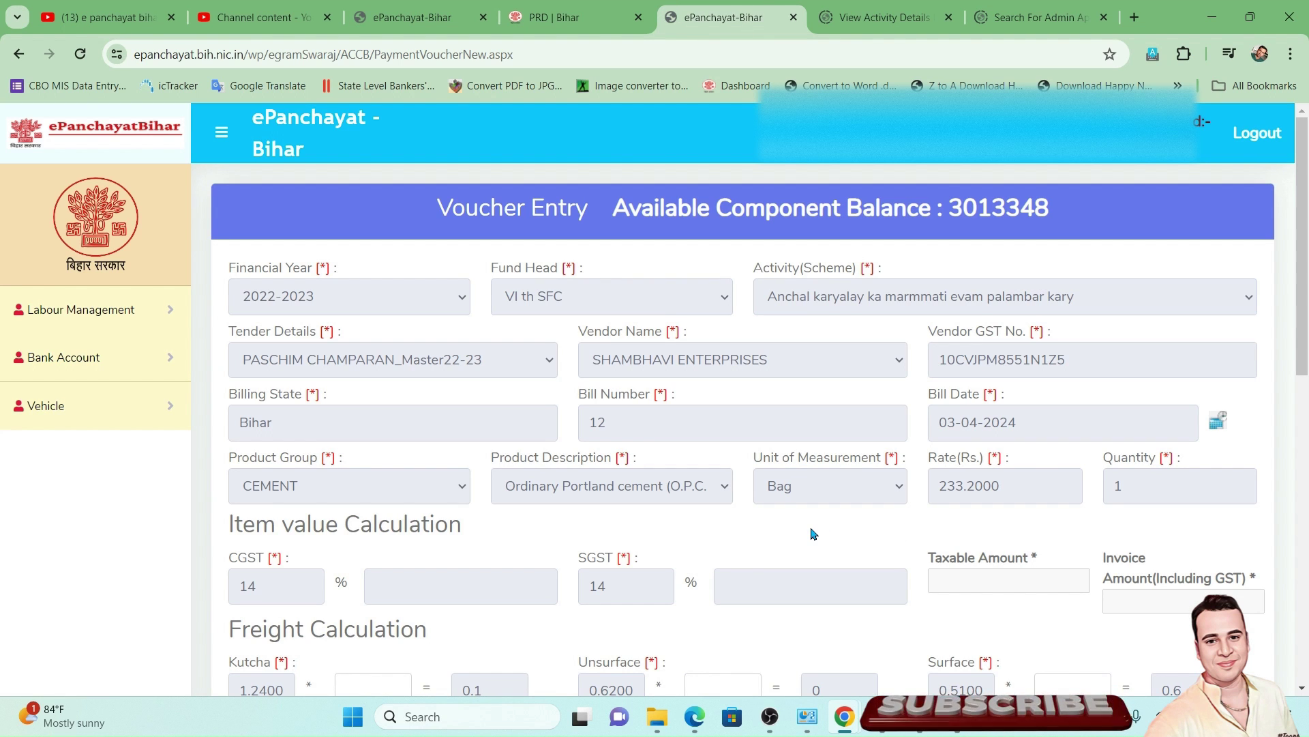
scroll(750, 542, down, 1)
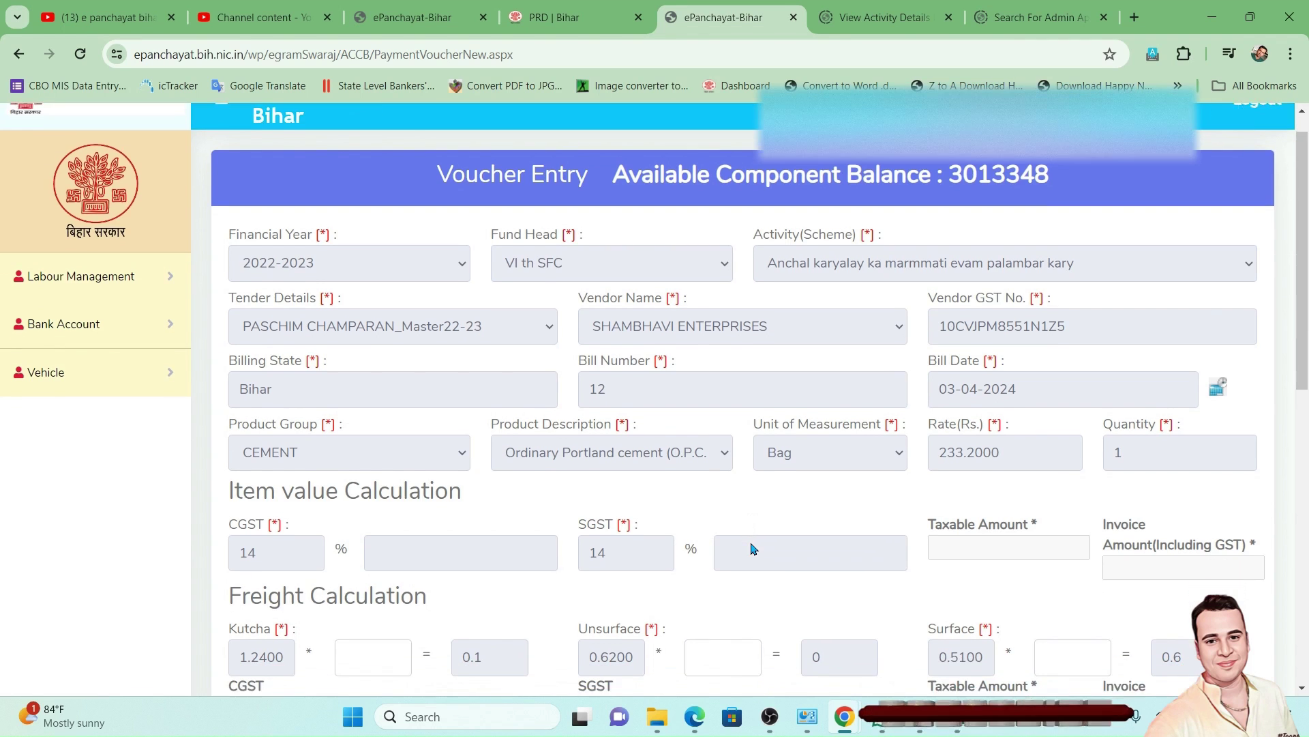
scroll(751, 542, down, 1)
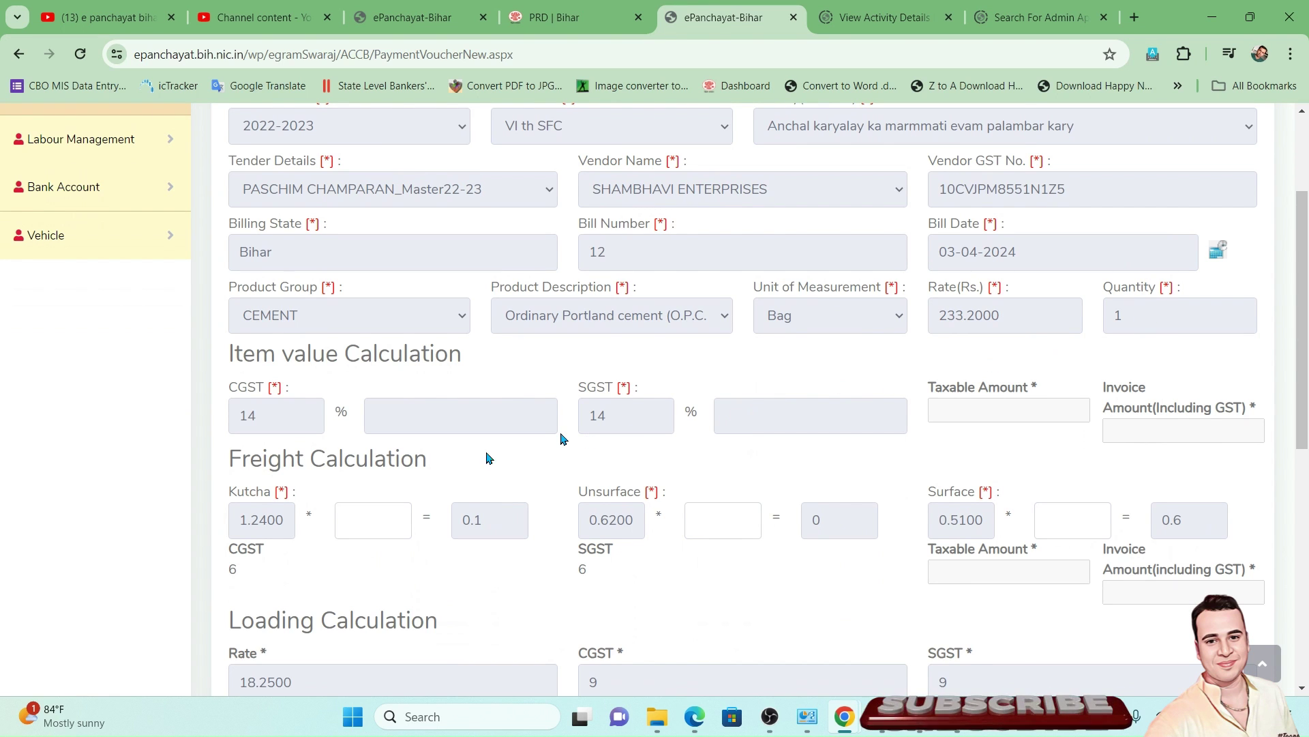
click(383, 522)
text(1)
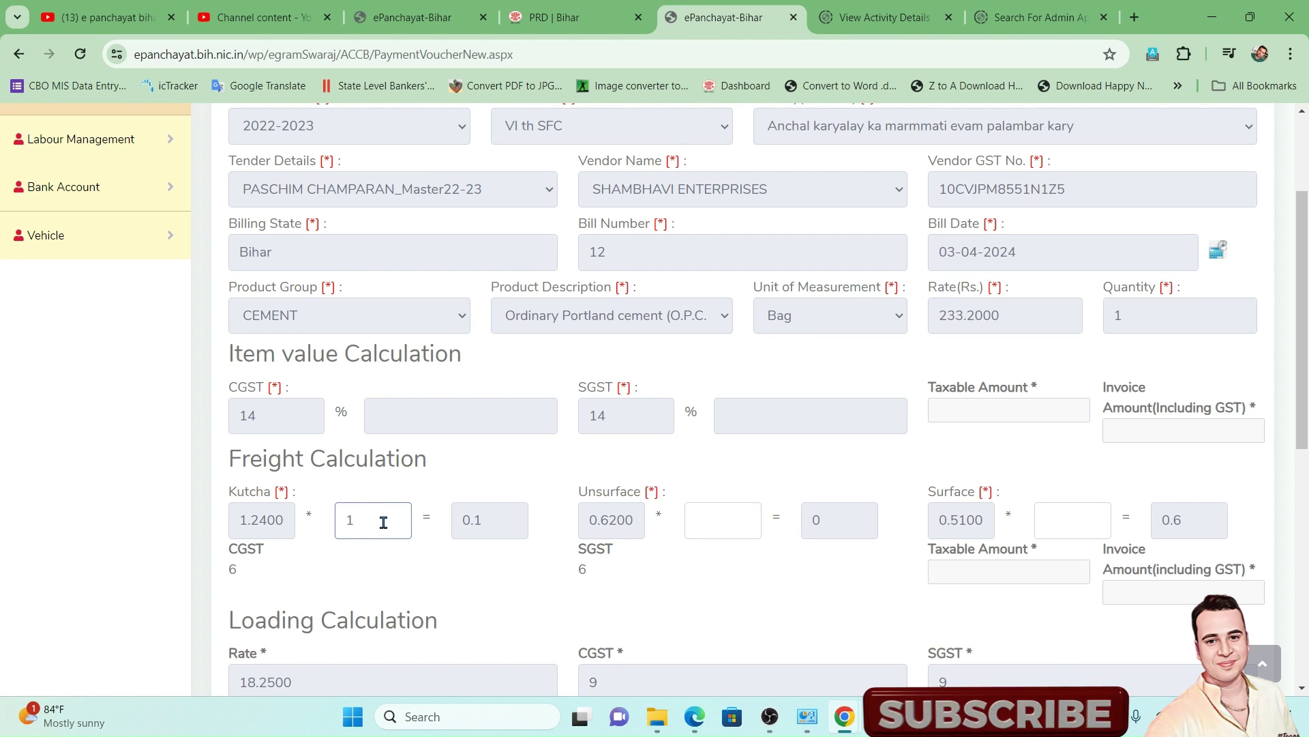
key(BackSpace)
text(5)
key(Tab)
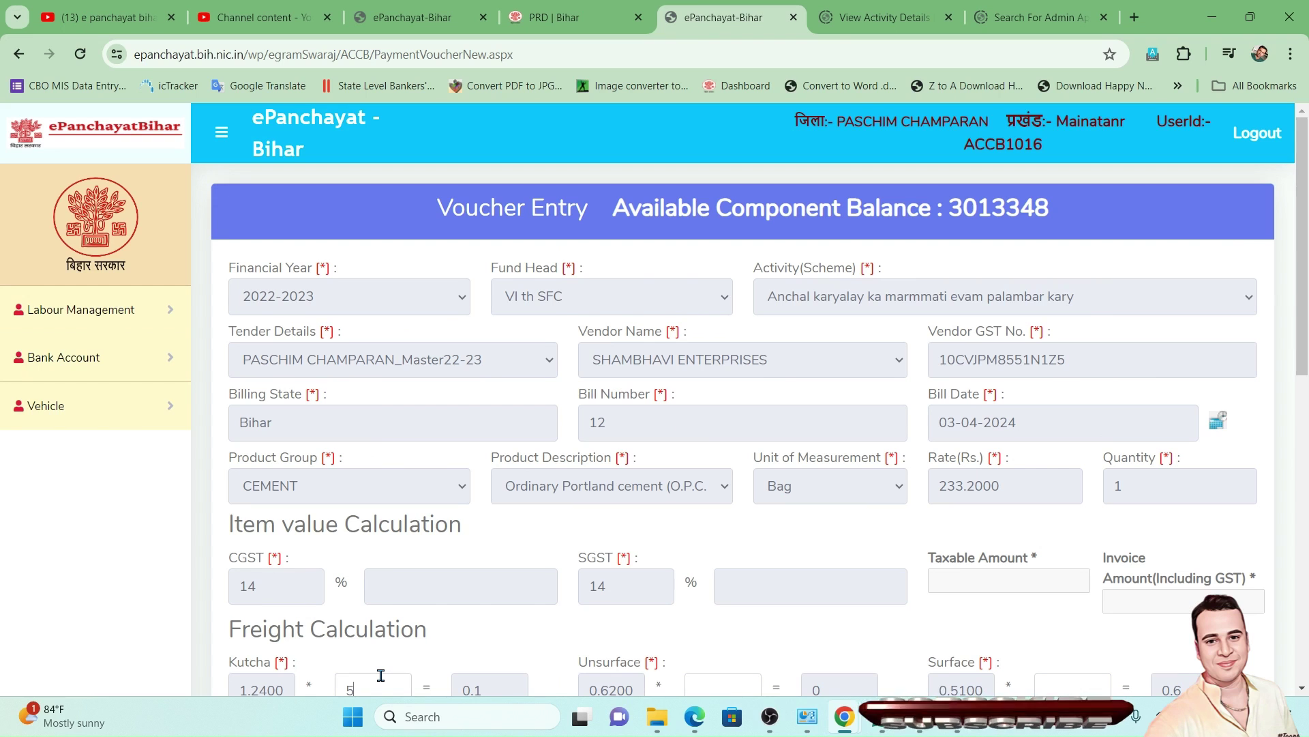
scroll(430, 672, down, 1)
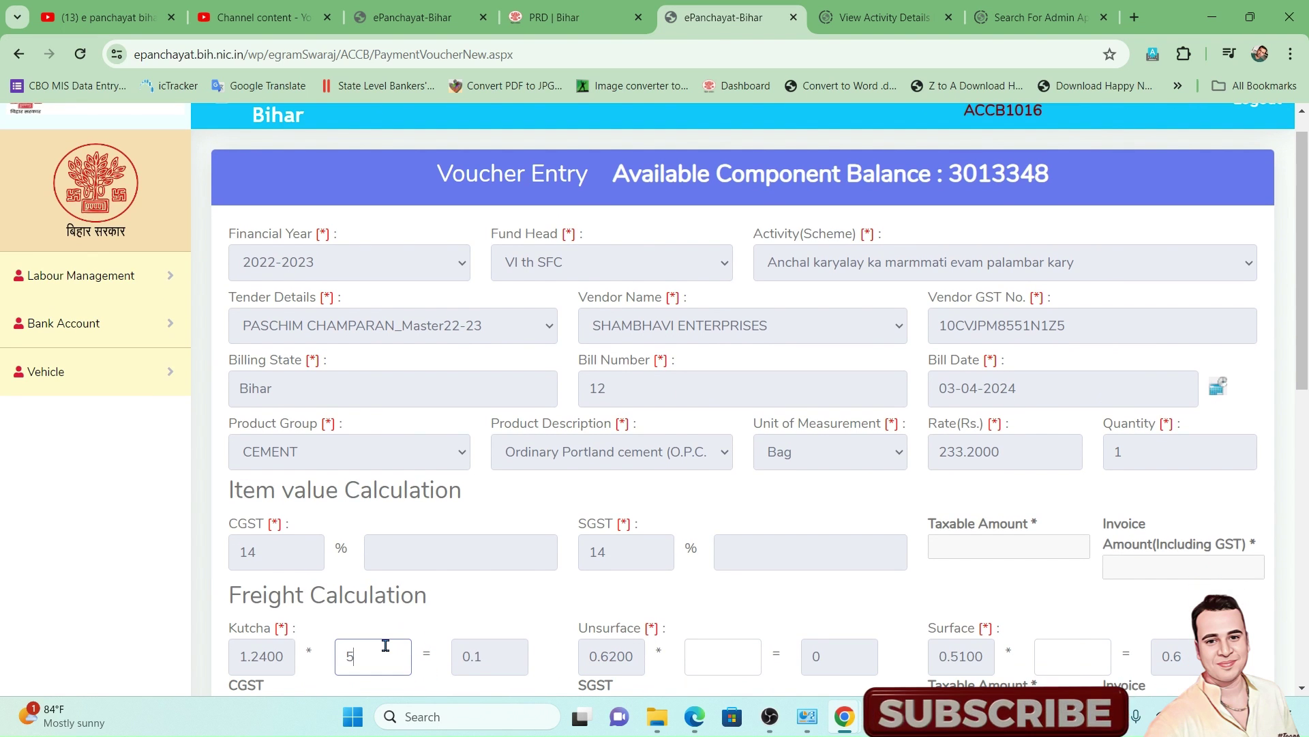
key(BackSpace)
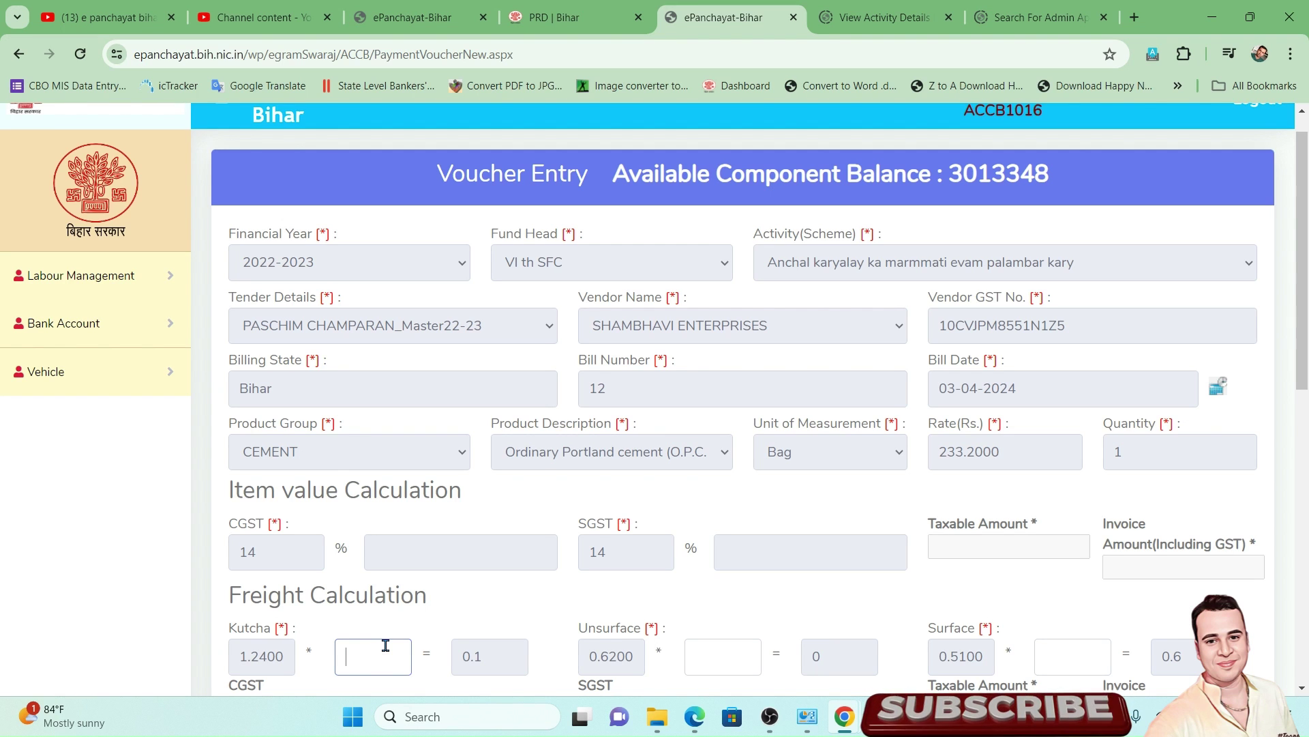
text(9)
key(Tab)
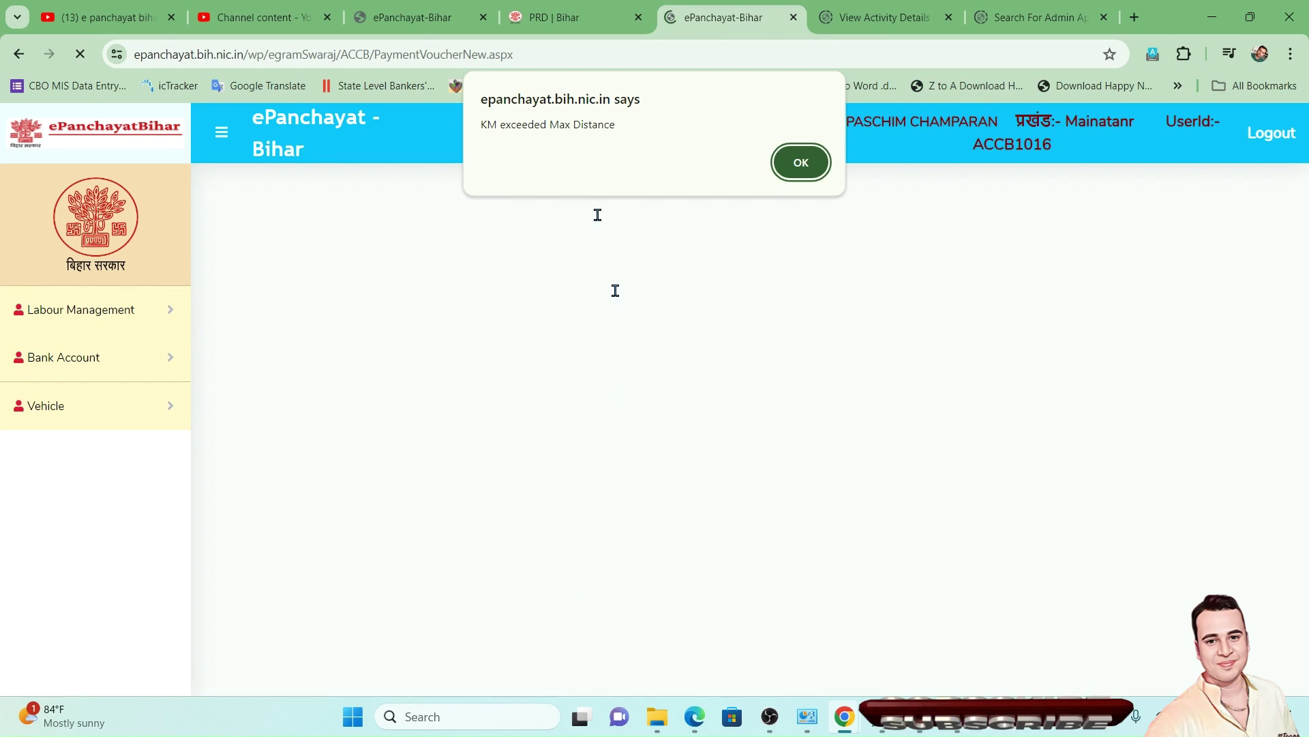
click(775, 161)
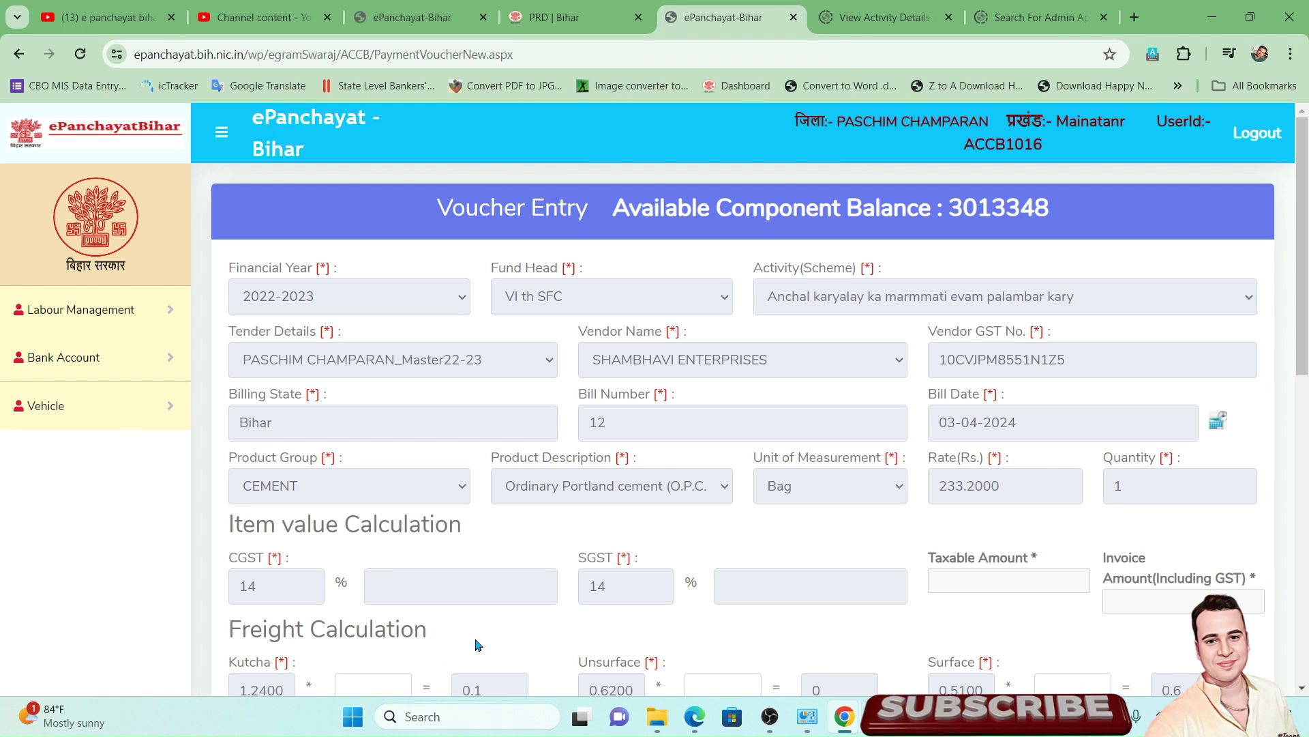
scroll(475, 645, down, 1)
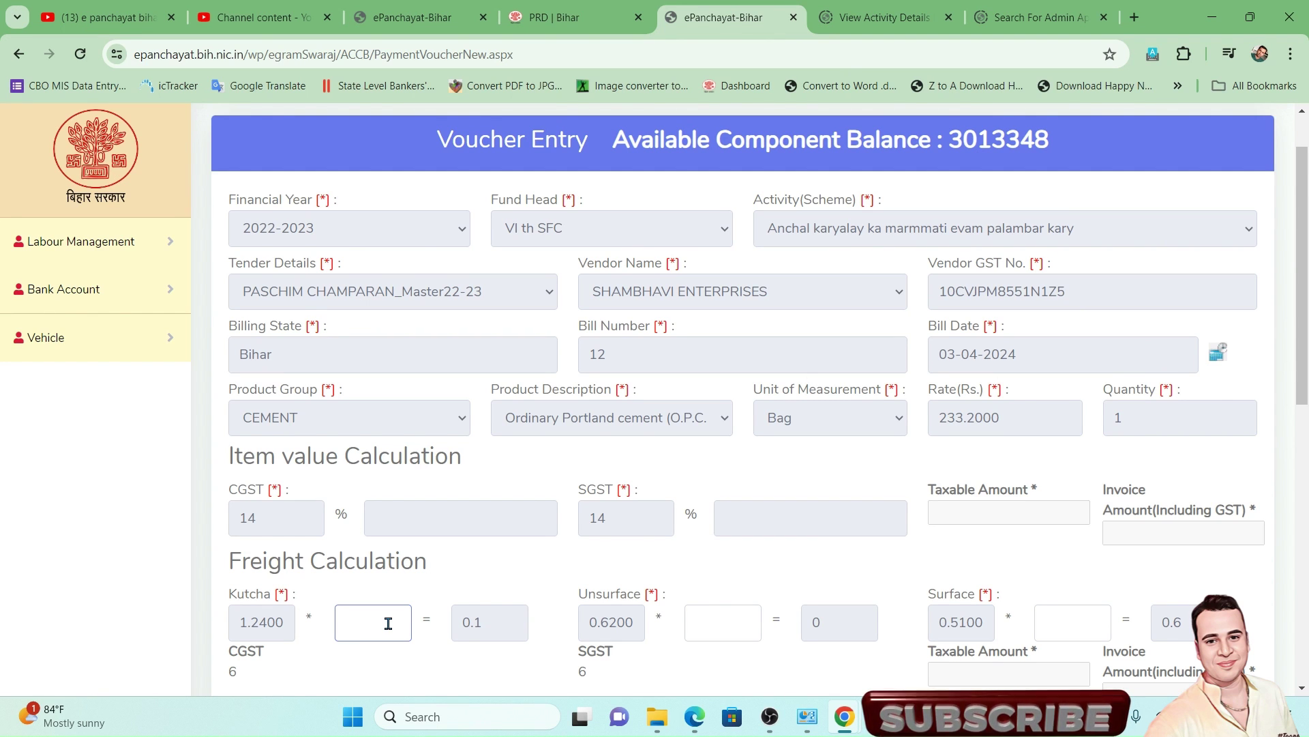
text(7)
key(Tab)
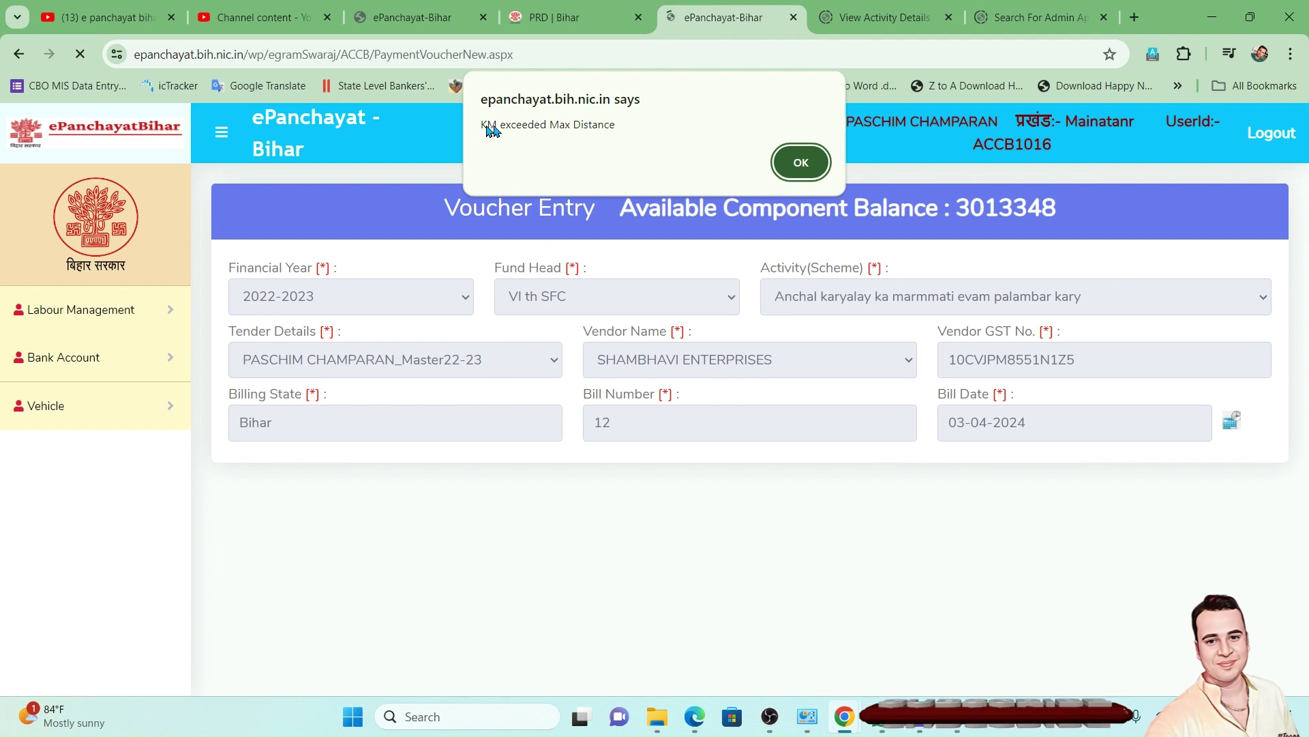
click(783, 161)
scroll(466, 579, down, 3)
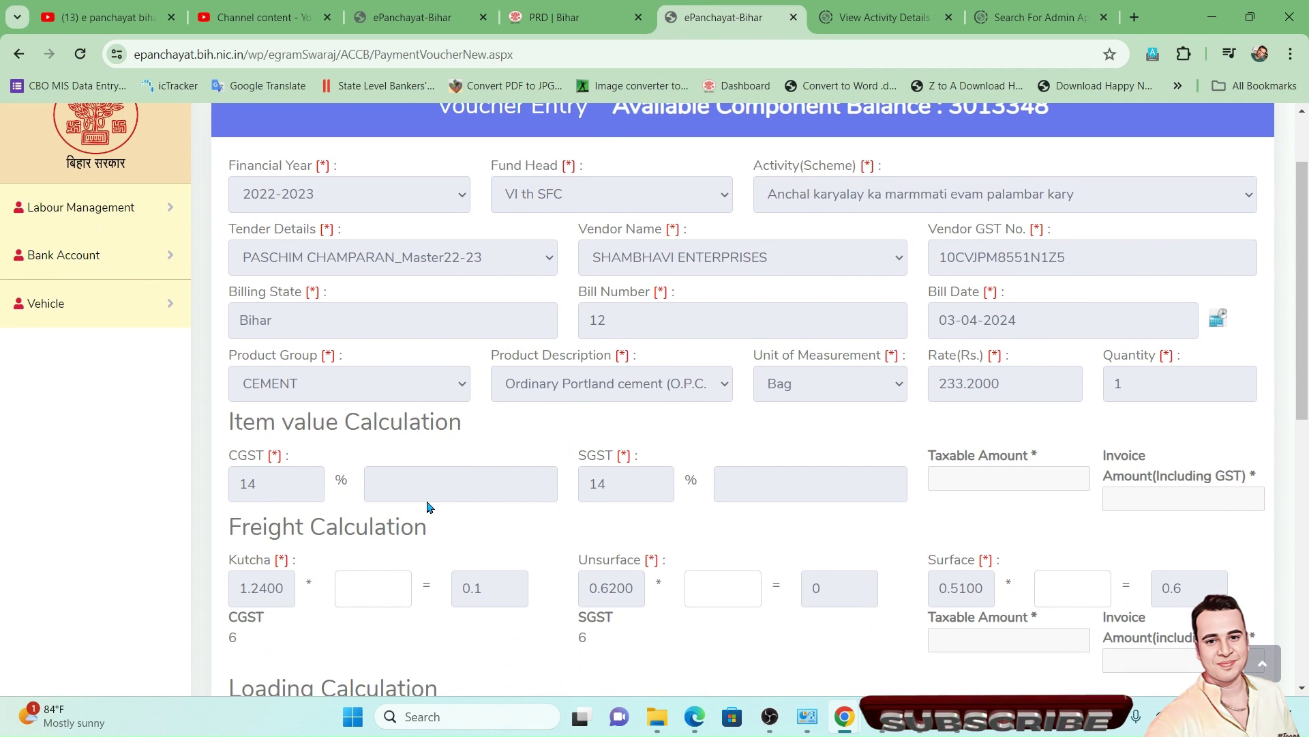
- Enter Kutcha distance 1 and Unsurface distance 0 for the cement item
click(384, 596)
text(1)
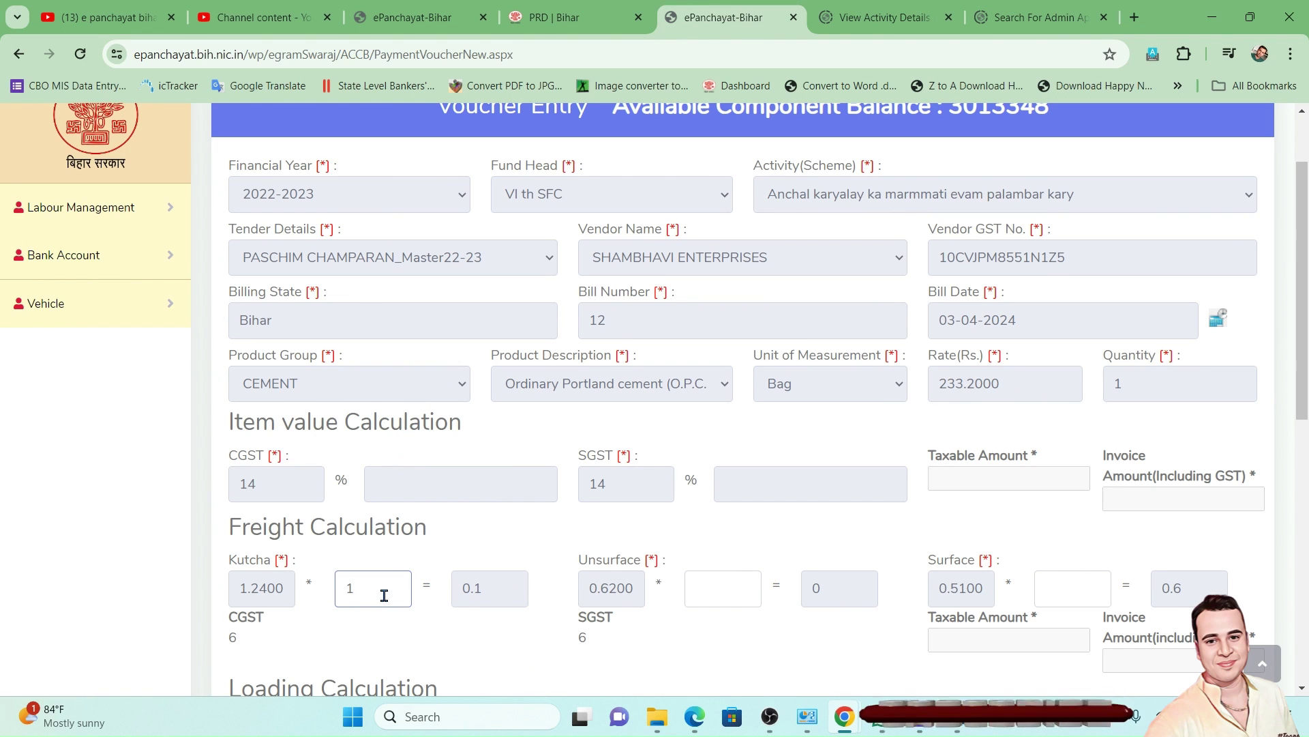
click(719, 598)
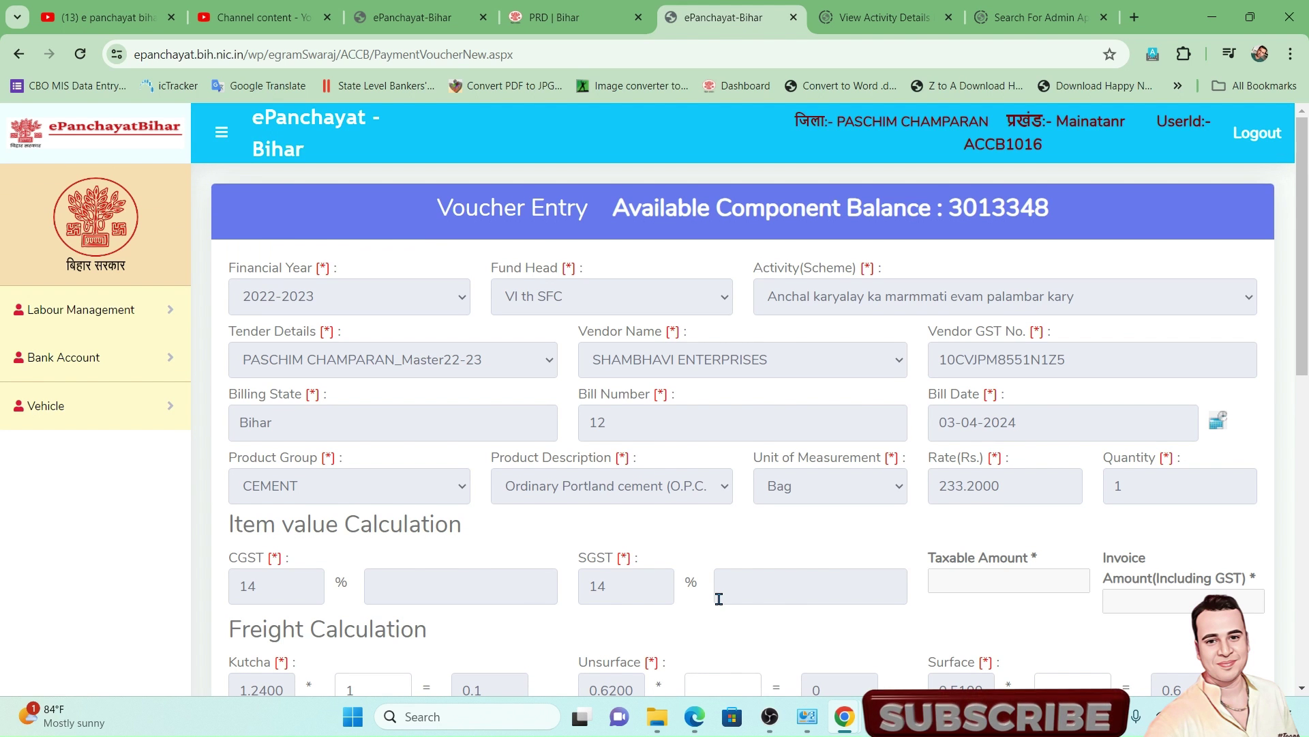
scroll(685, 624, down, 2)
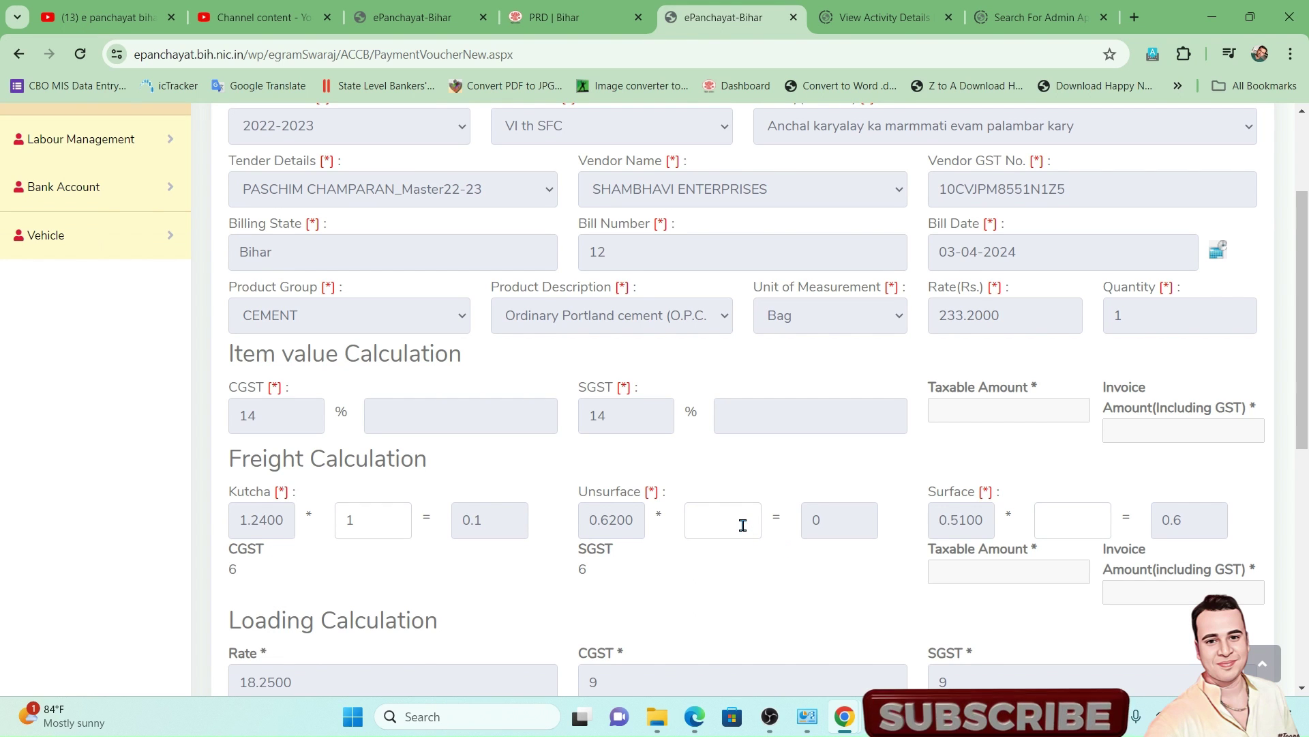
text(0)
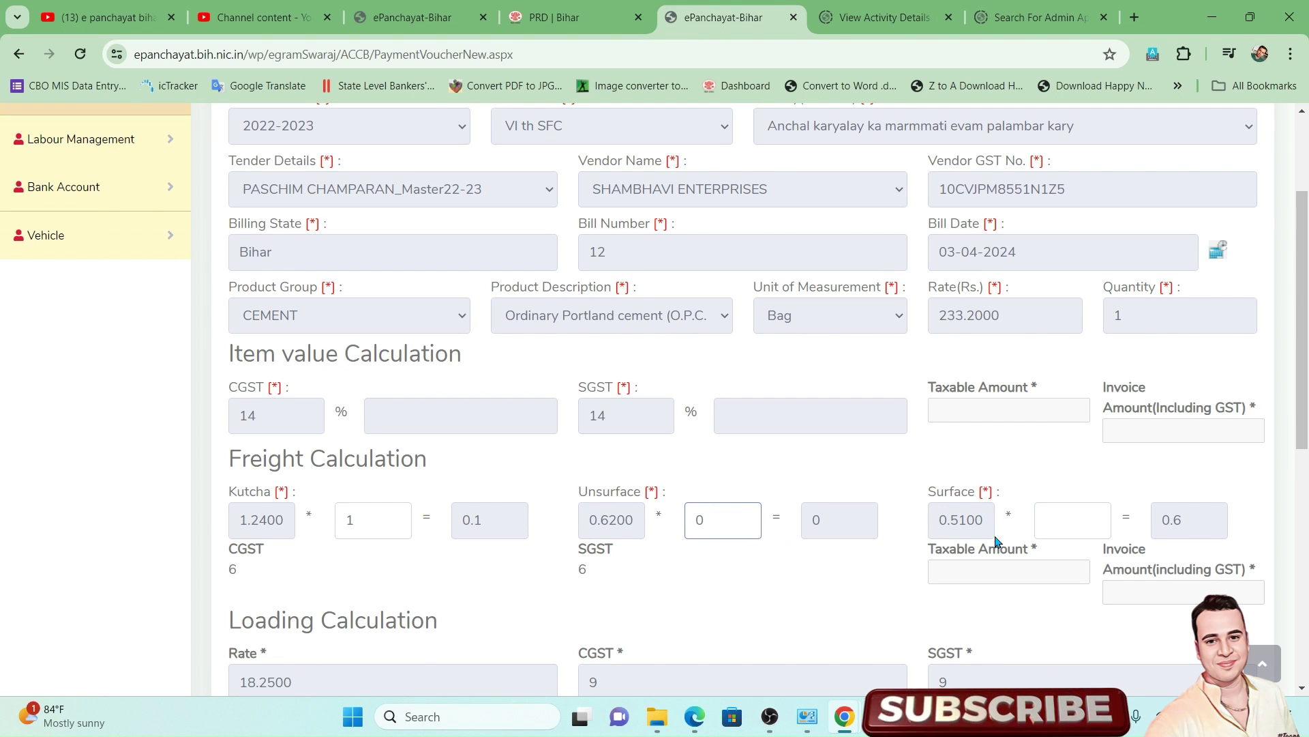
click(1040, 522)
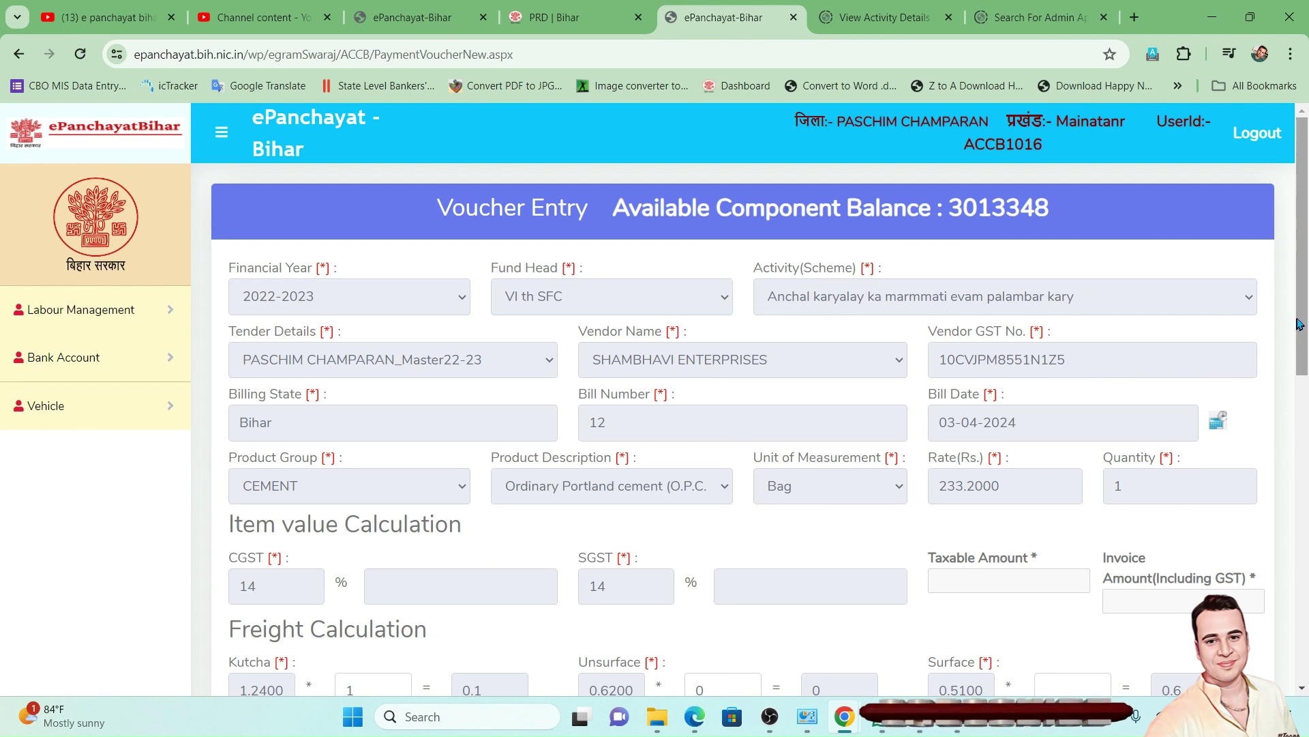
- Set the cement item's Surface distance to 5, checking the 0.5100 Surface rate
drag(1303, 379, 1306, 541)
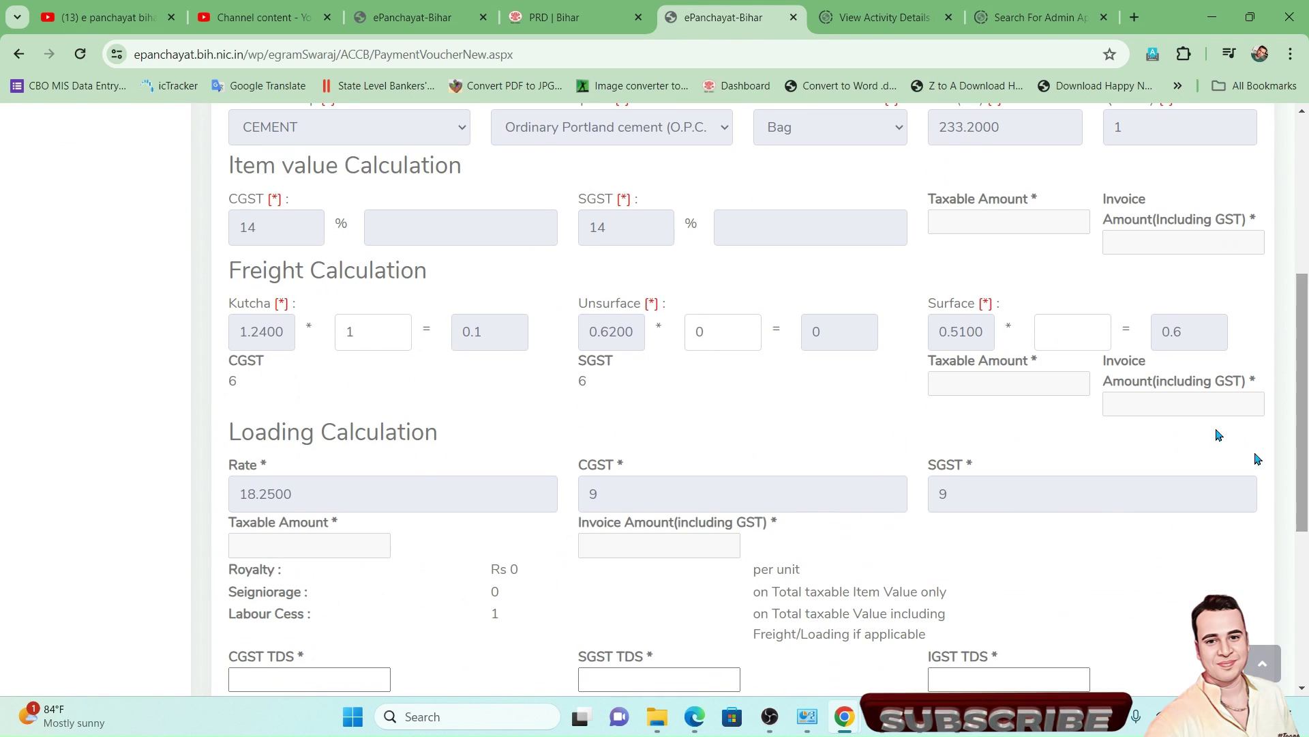
text(5)
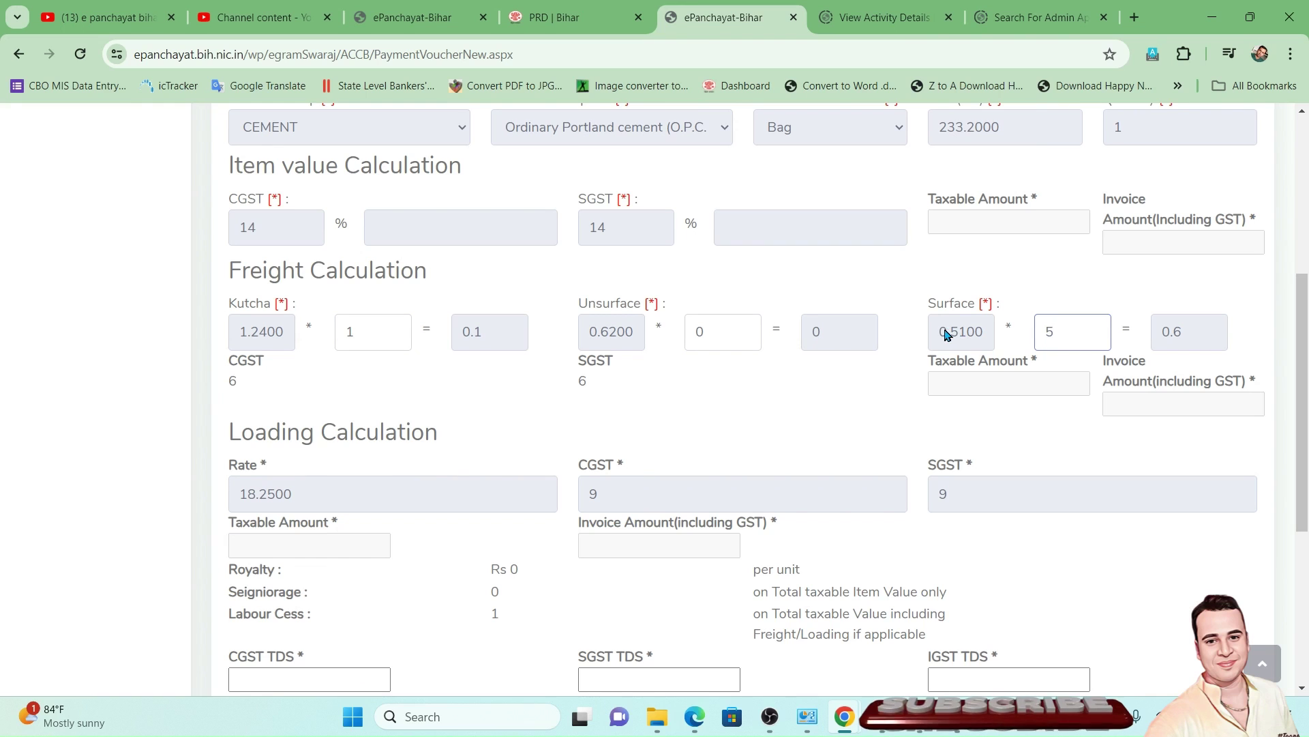
click(985, 341)
double_click(985, 341)
click(1054, 329)
key(BackSpace)
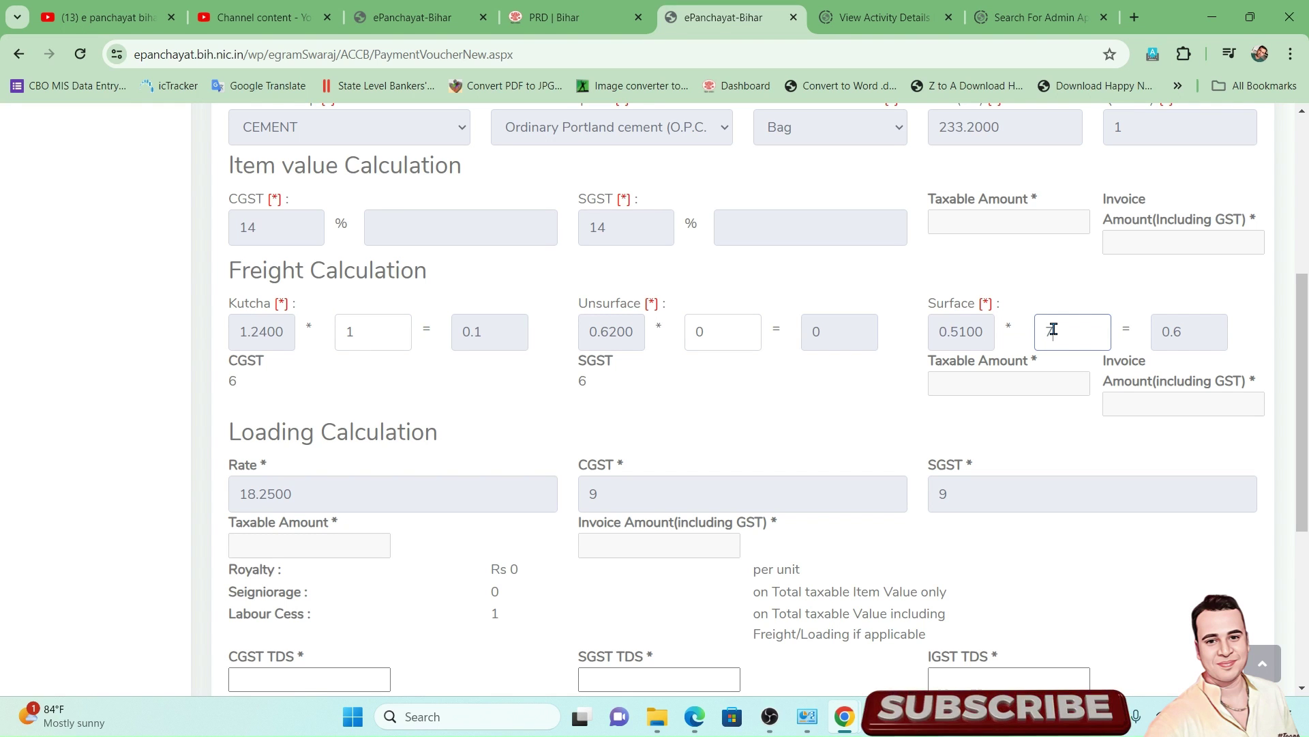
text(5)
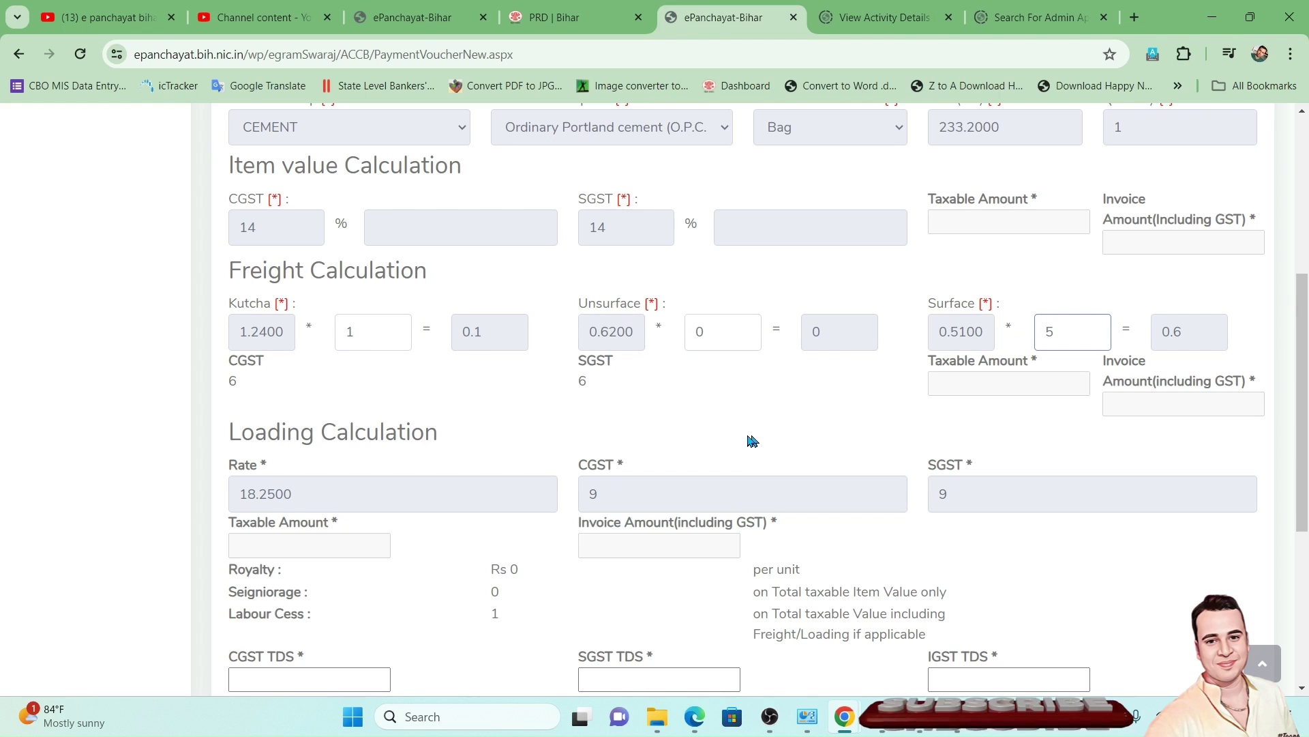
click(660, 457)
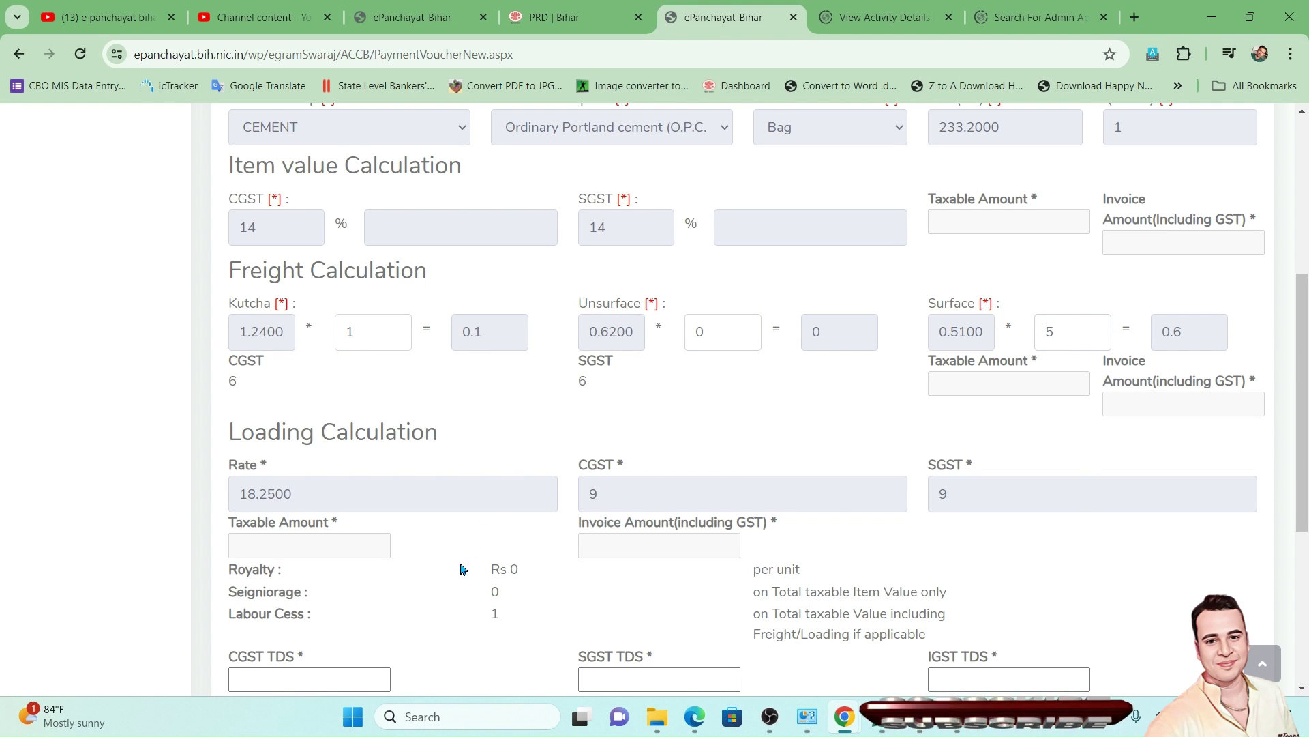
scroll(461, 568, down, 3)
click(341, 512)
- Enter CGST TDS 1 and review CGST rate 14, royalty Rs 0 and Labour Cess 1
text(1)
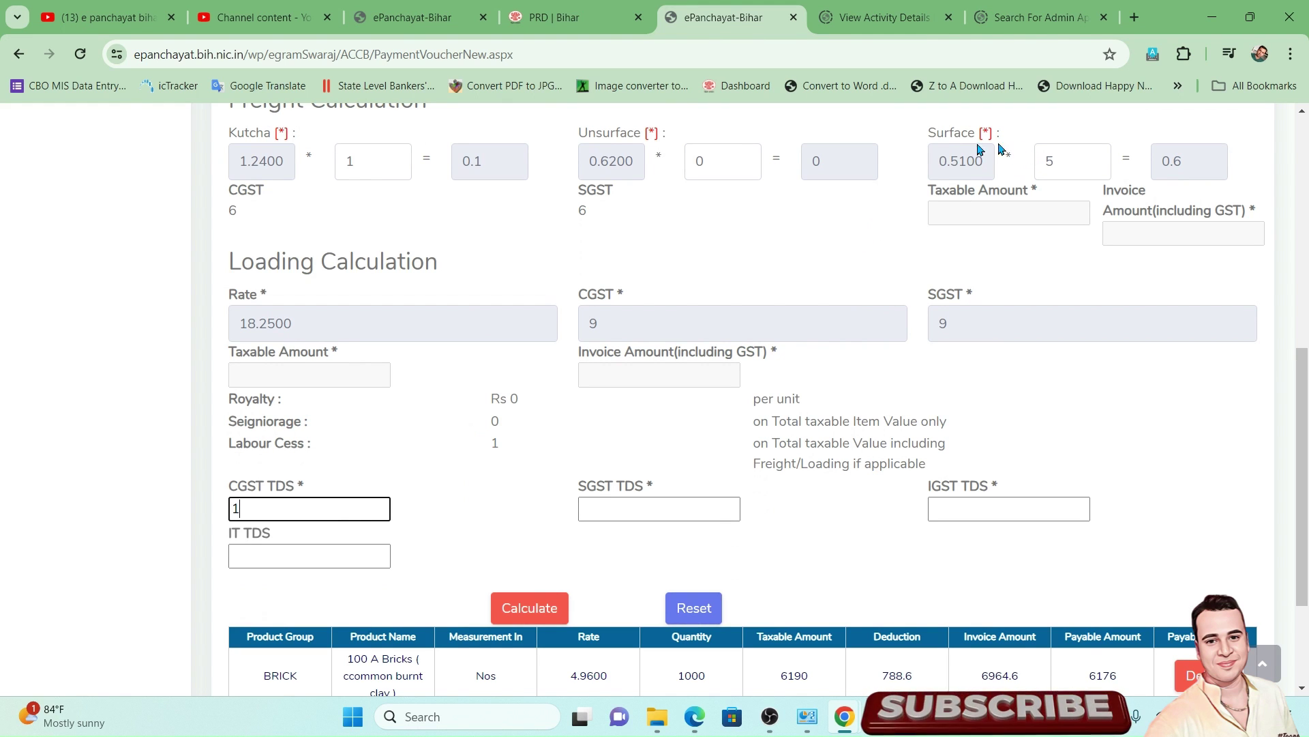
click(729, 266)
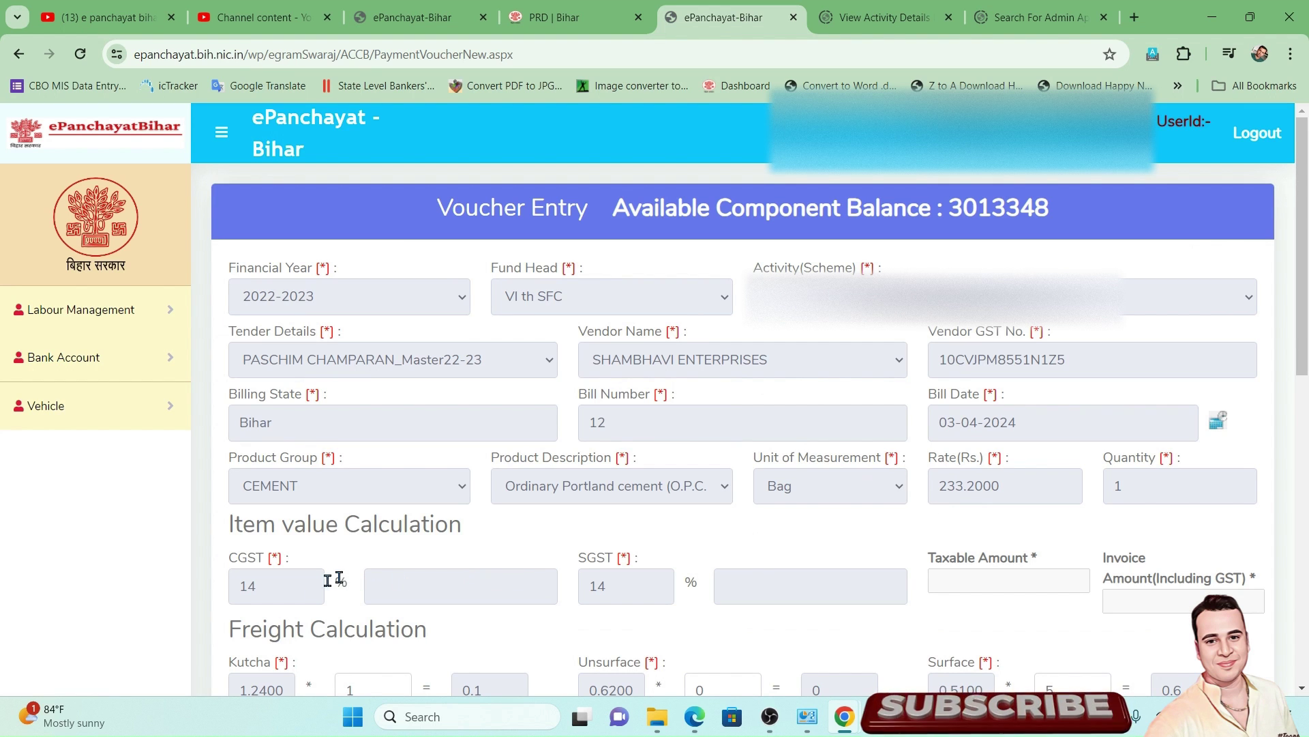
drag(280, 591, 235, 590)
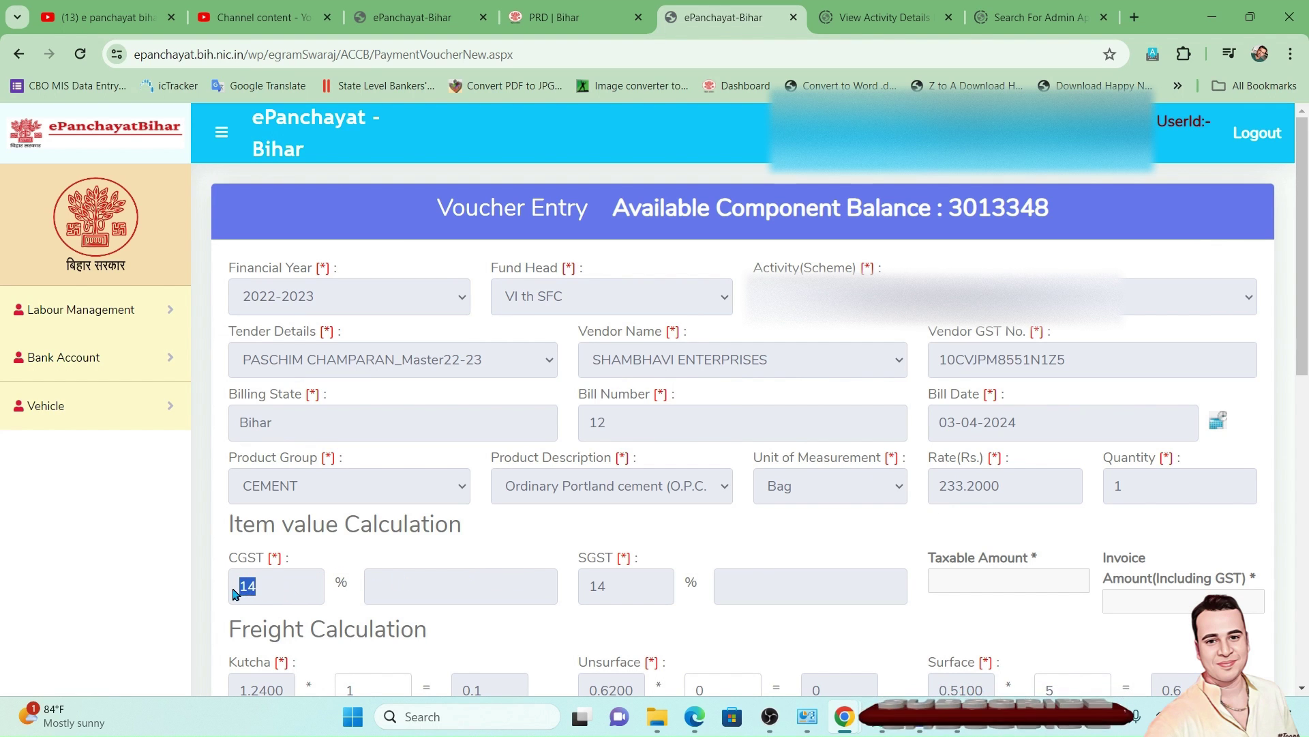
drag(228, 518, 360, 573)
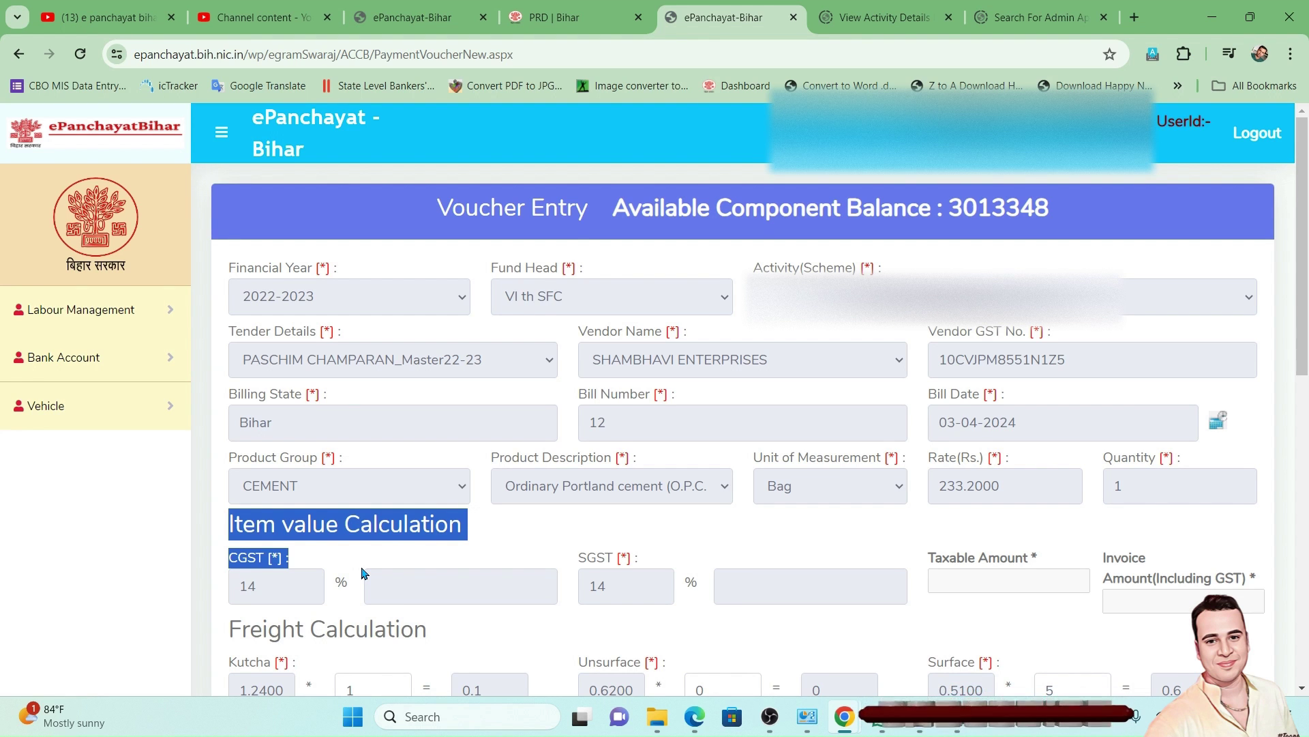
scroll(361, 572, down, 3)
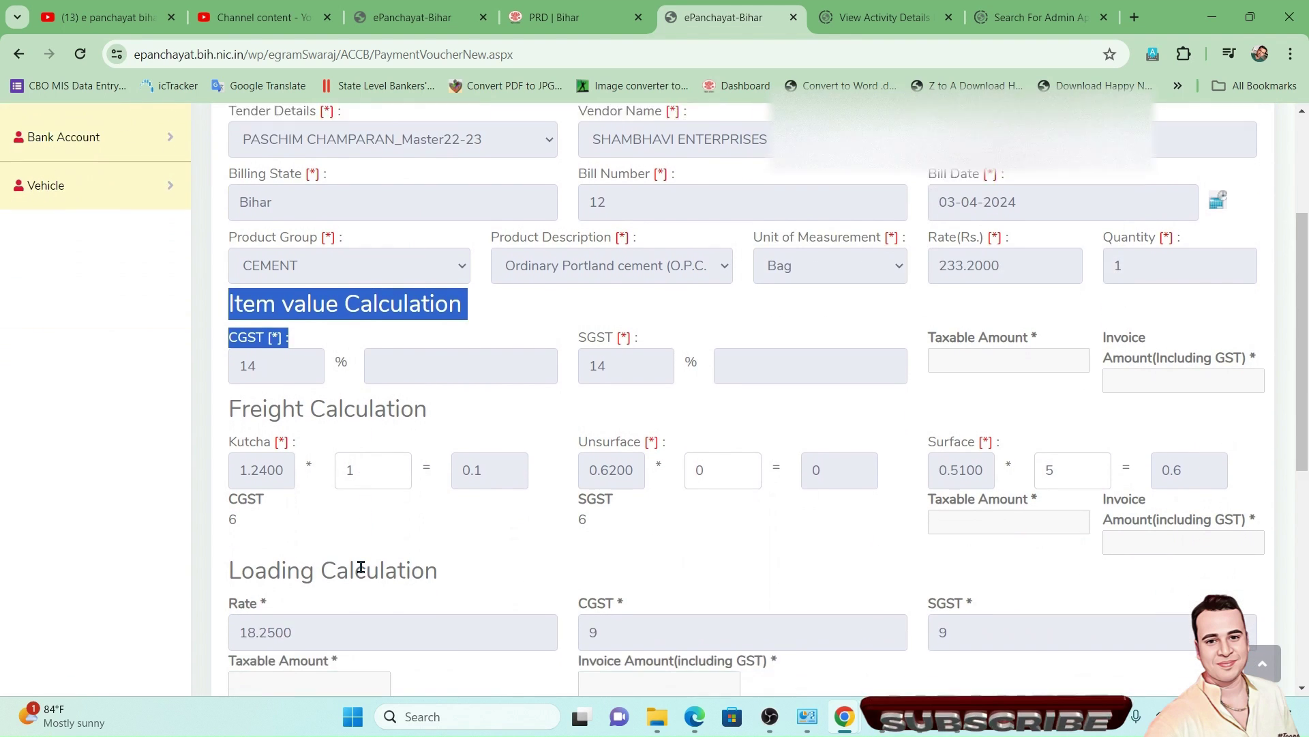
scroll(361, 572, down, 2)
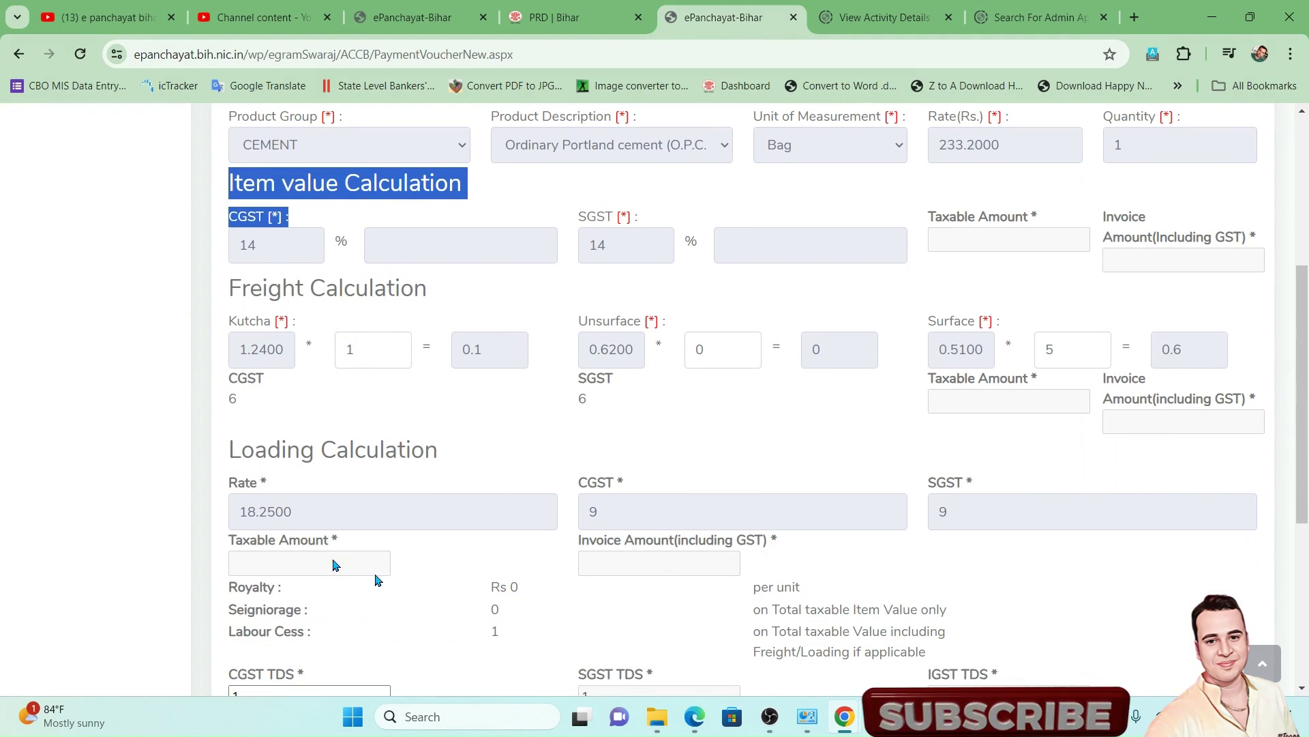
click(440, 604)
scroll(440, 605, down, 3)
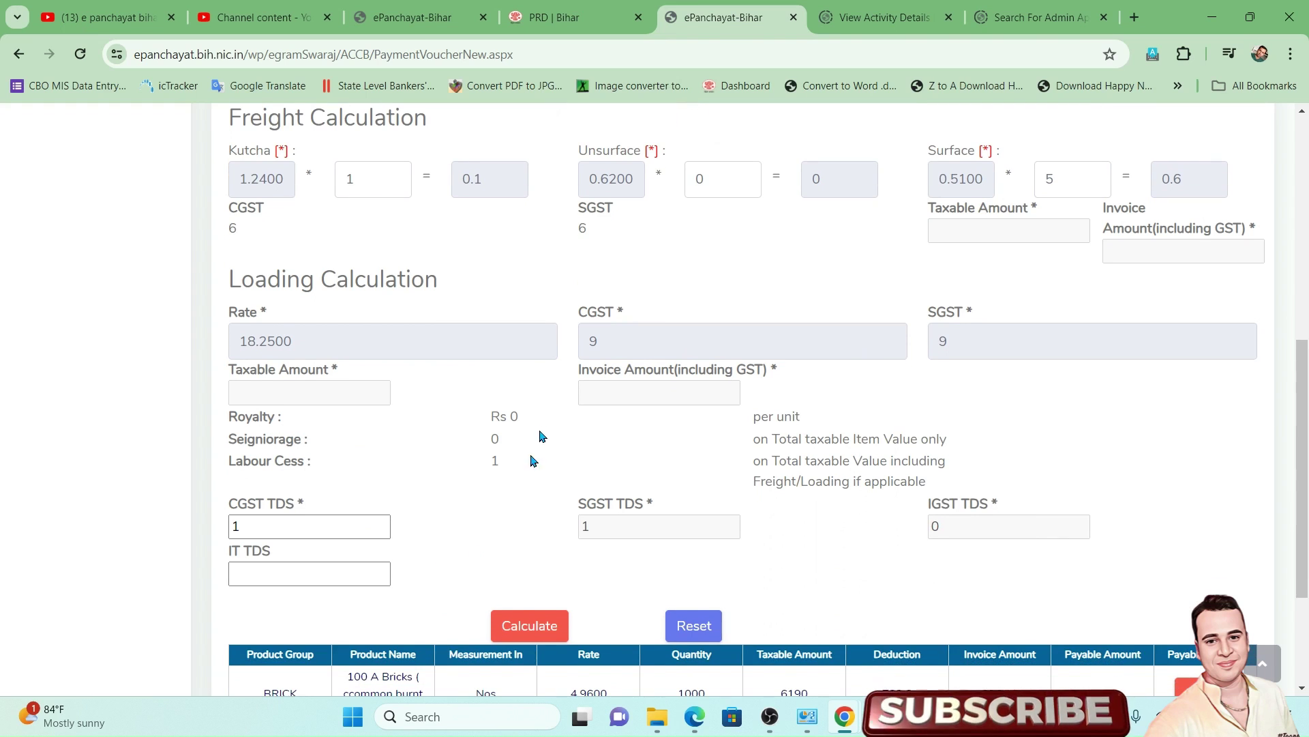
drag(489, 415, 512, 444)
drag(411, 461, 551, 469)
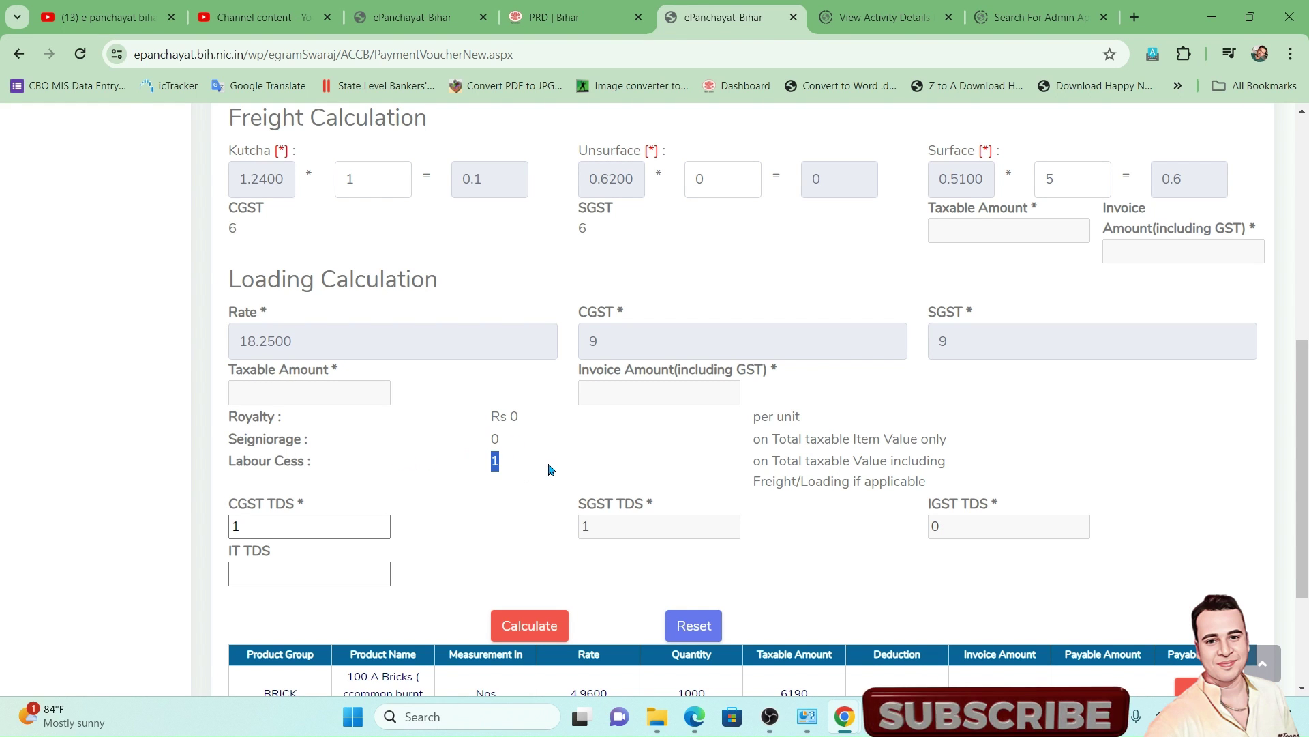
- Set the cement item's IT TDS to 1 and run the calculation
click(349, 563)
text(1)
click(446, 558)
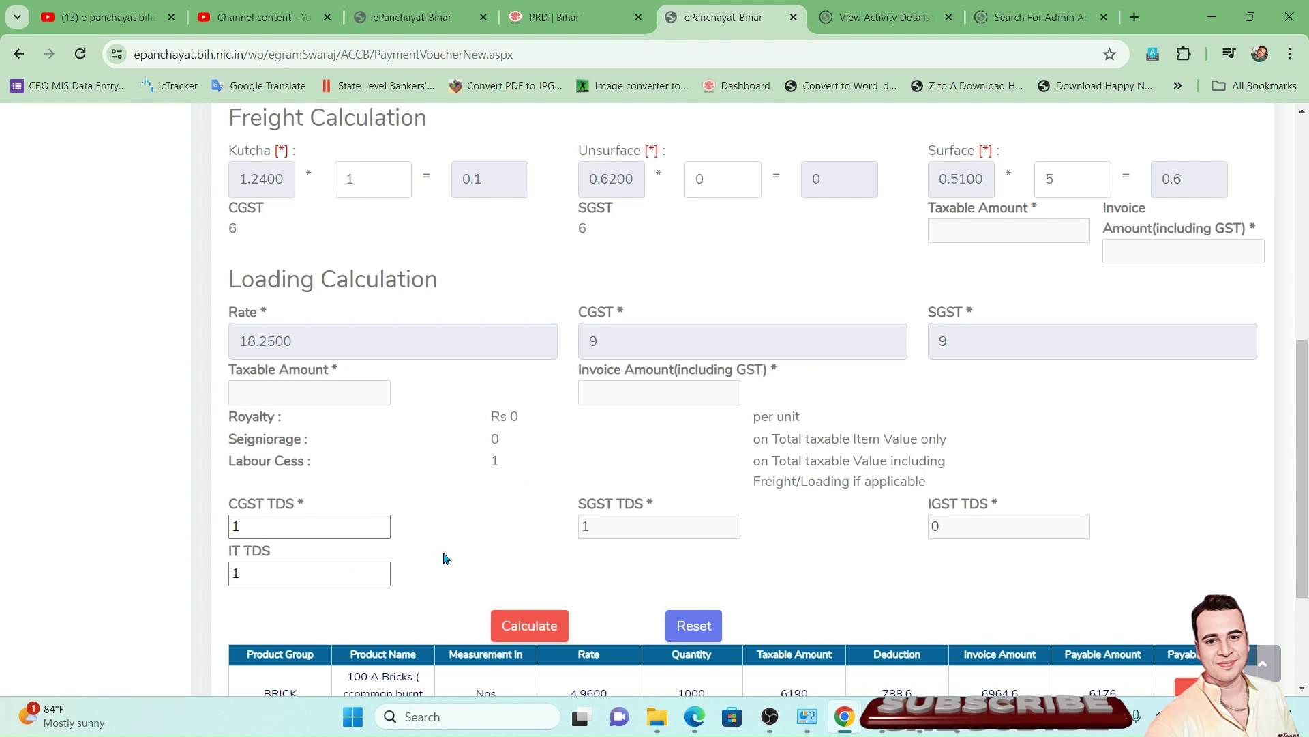
click(531, 626)
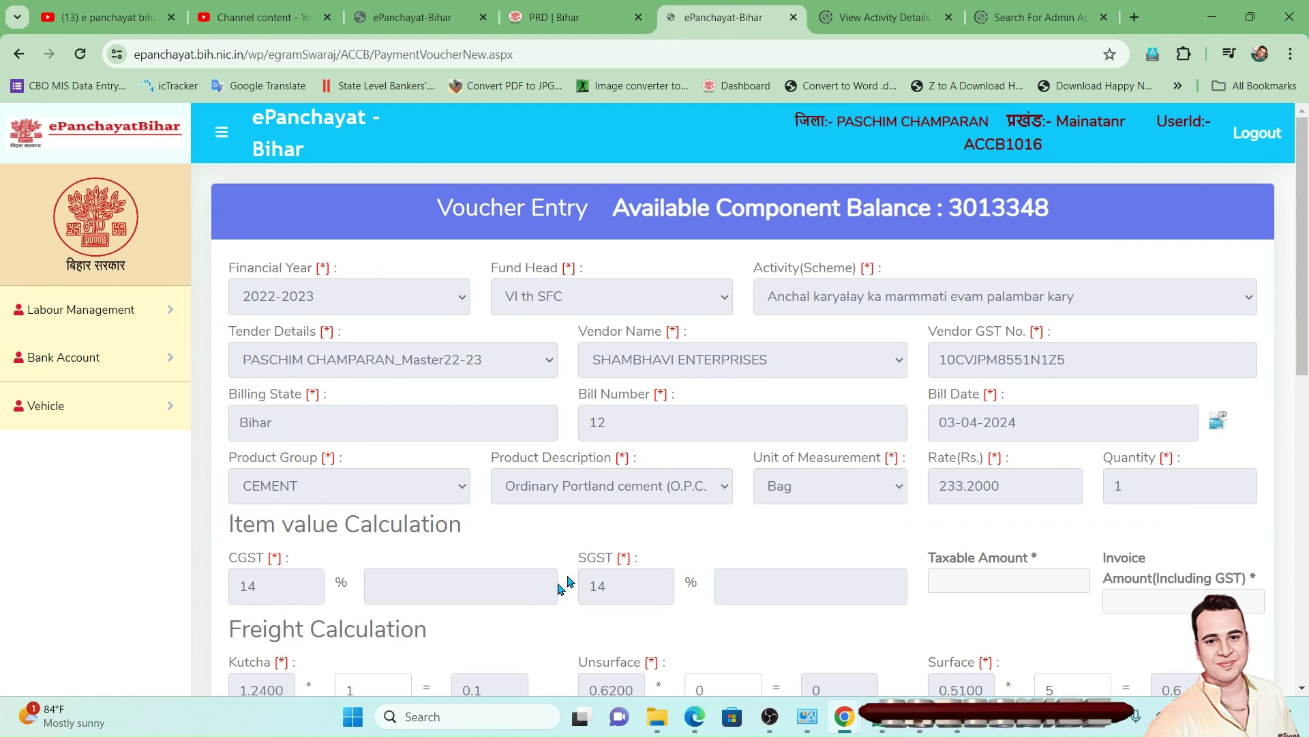
scroll(537, 622, down, 10)
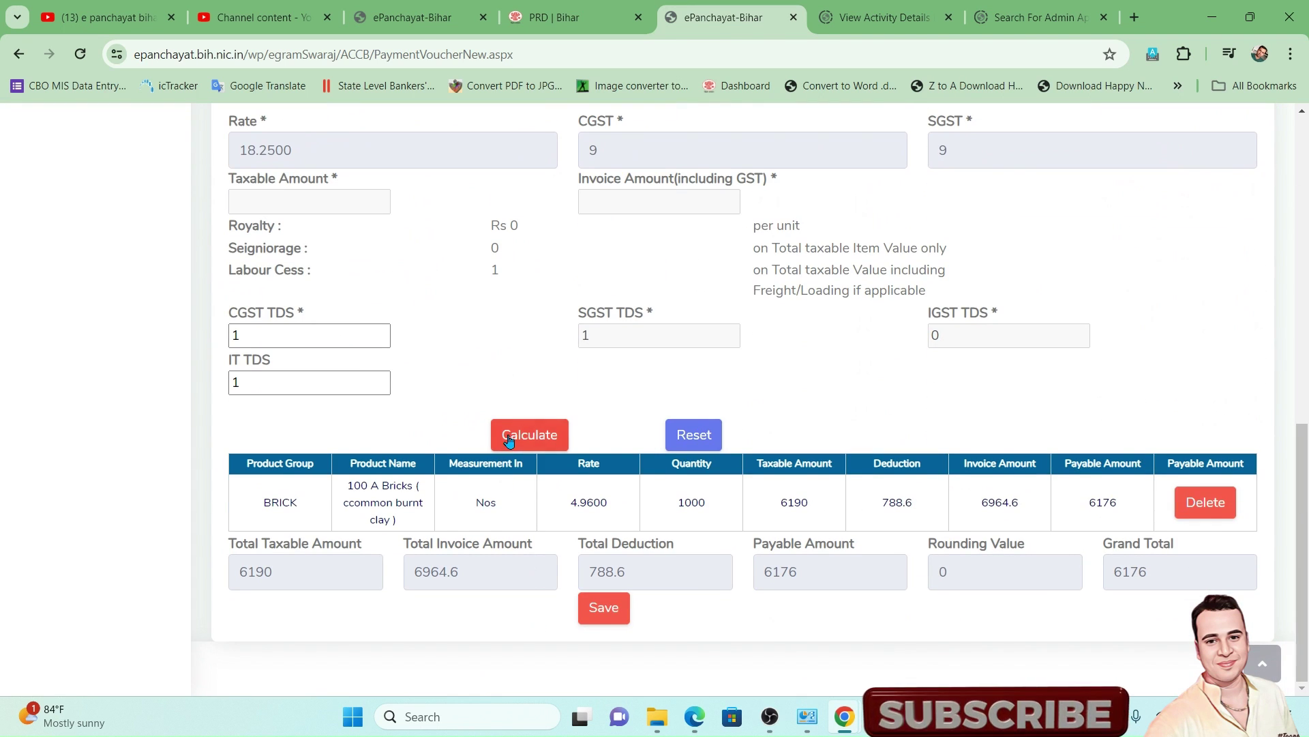
- Calculate the cement item, then check its invoice amount 298.496 and Kutcha, Unsurface and Surface freight rates
click(512, 440)
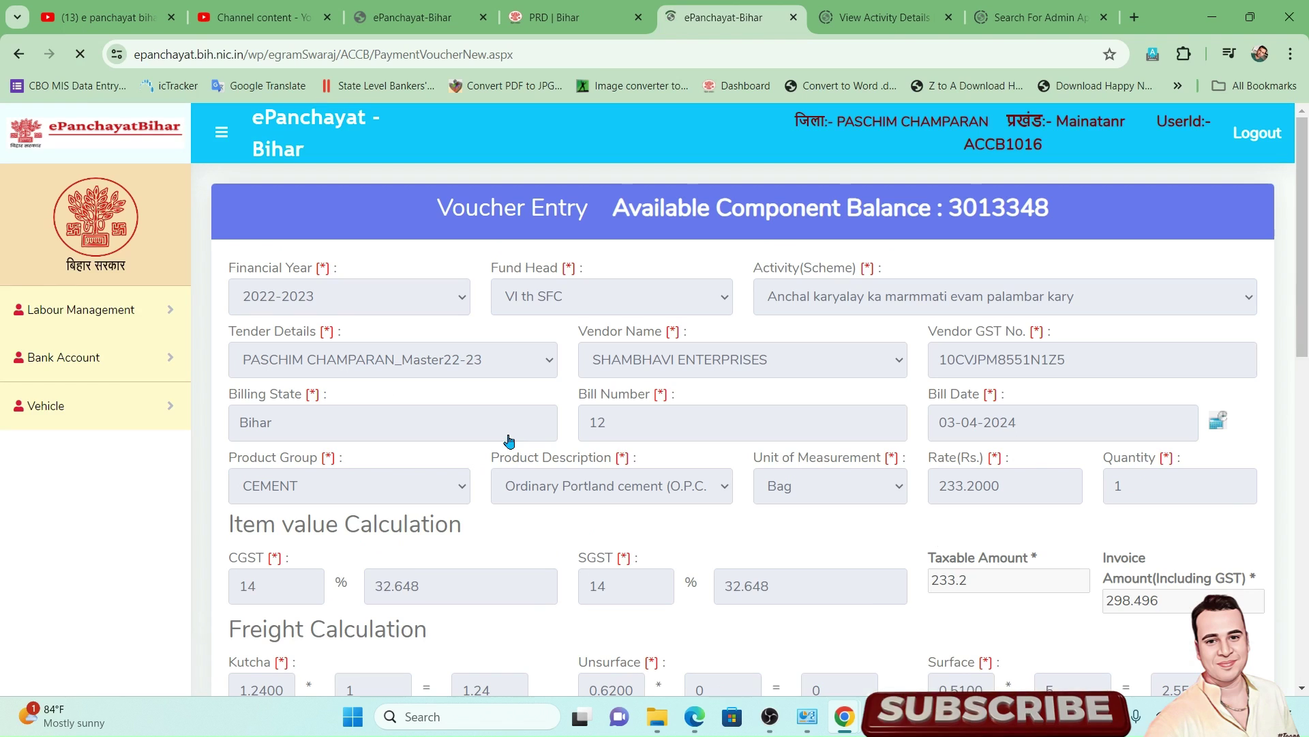
scroll(508, 440, down, 6)
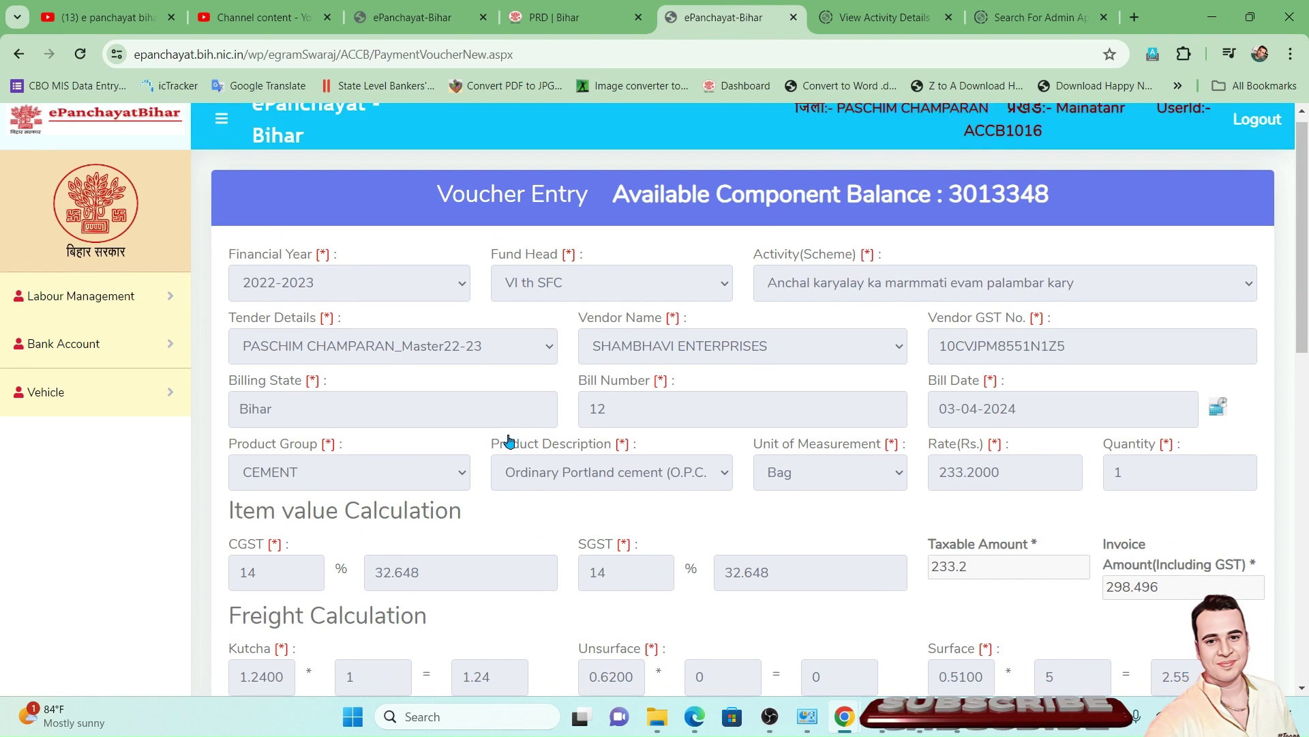
scroll(508, 440, down, 4)
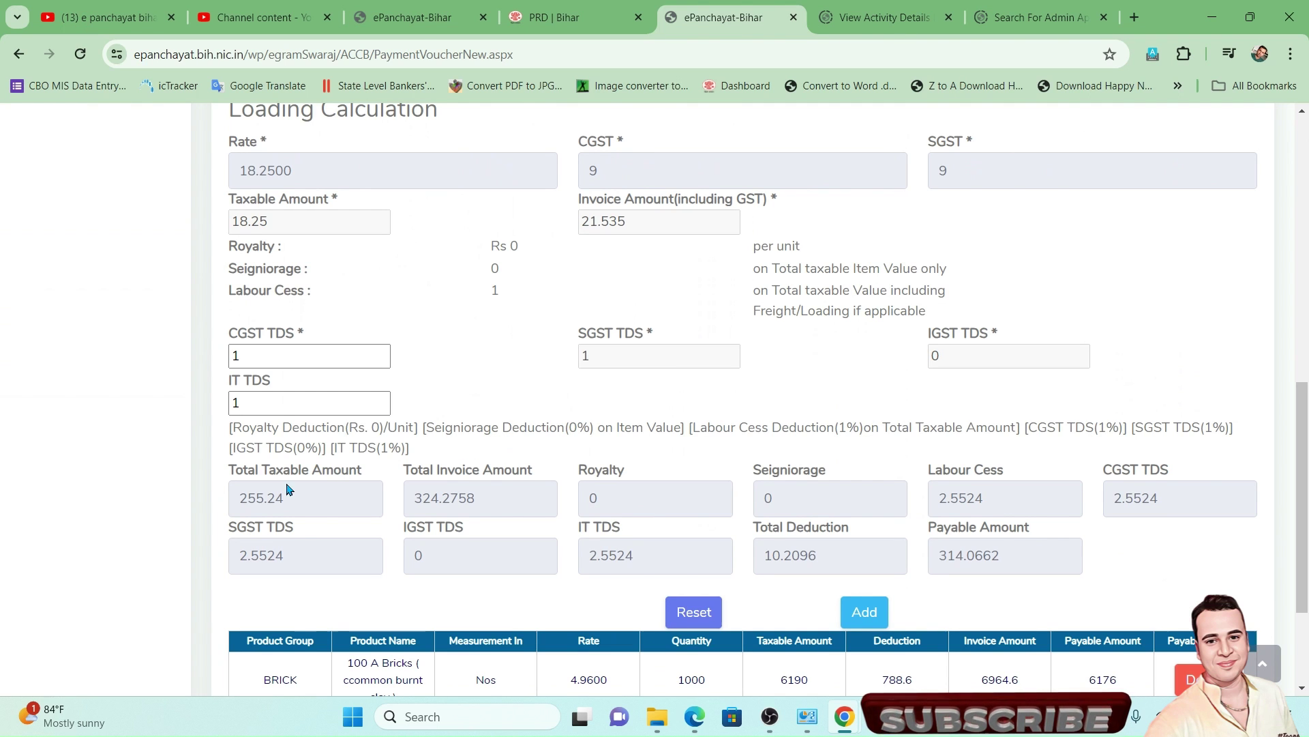
scroll(552, 285, up, 5)
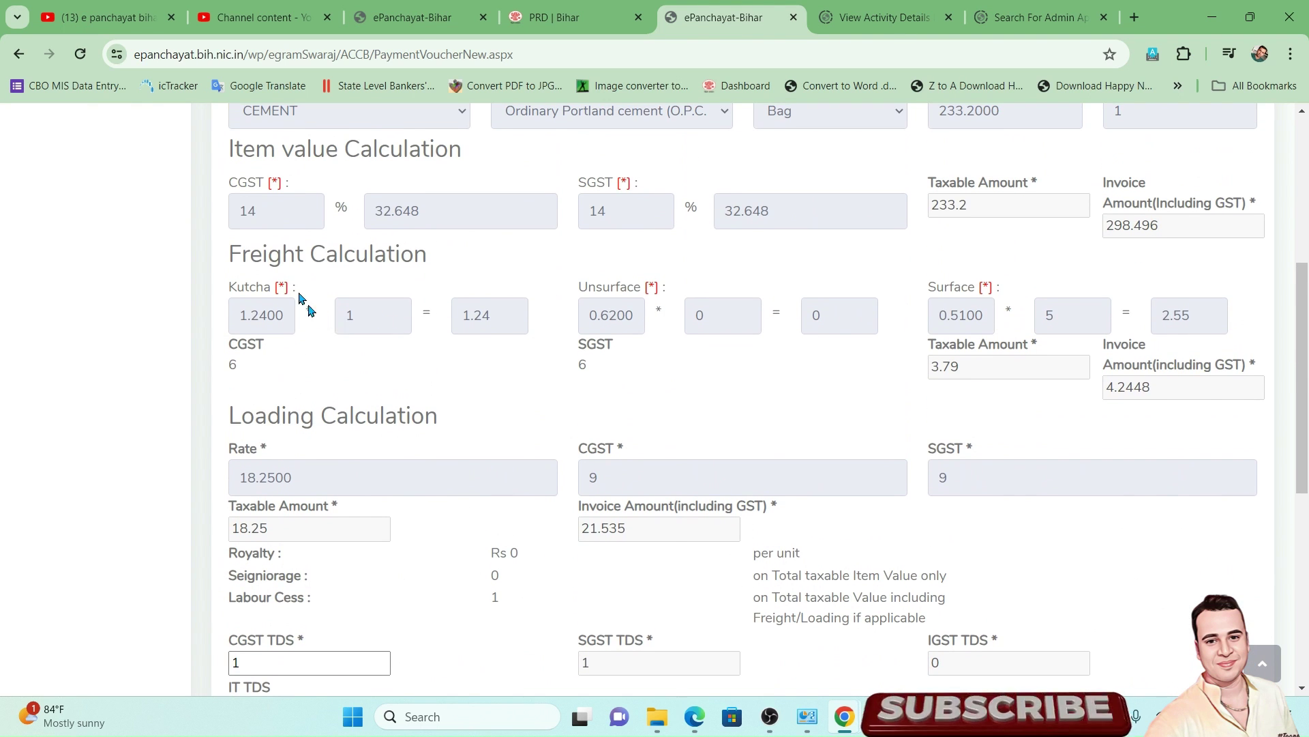
scroll(280, 170, up, 1)
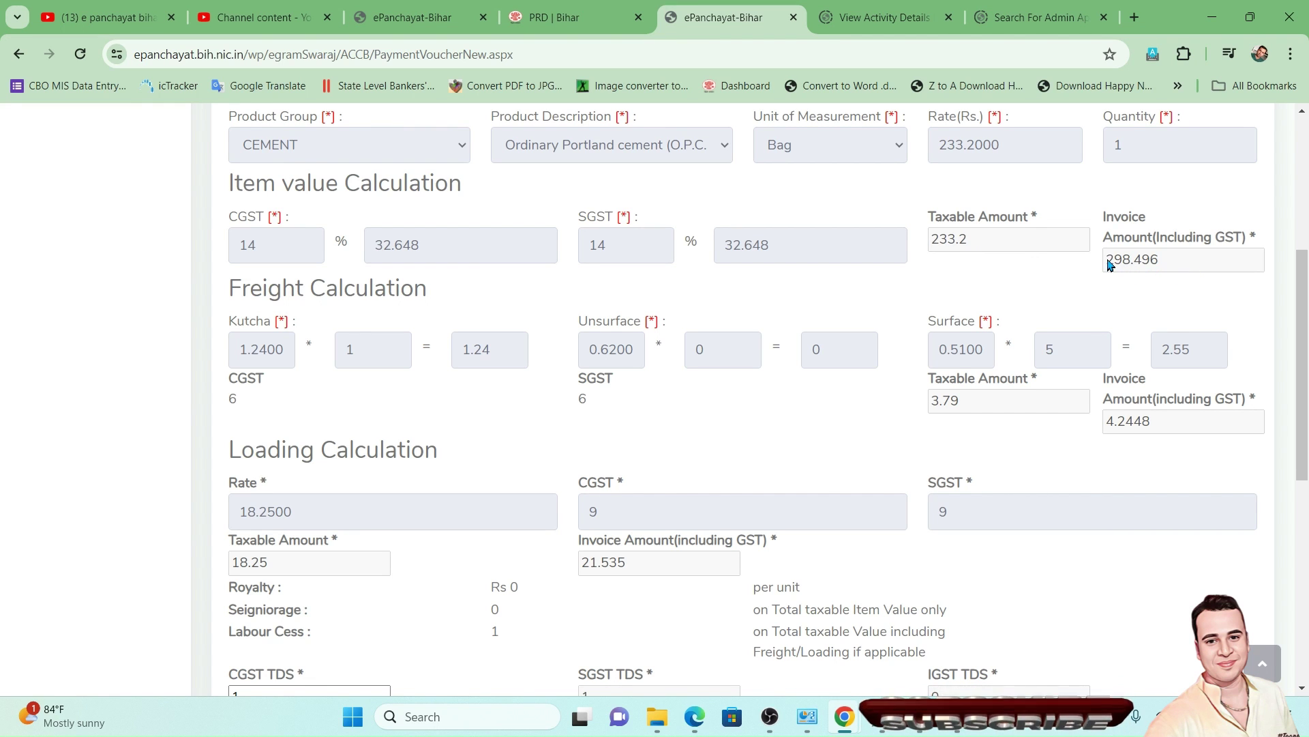
drag(1108, 263, 1180, 263)
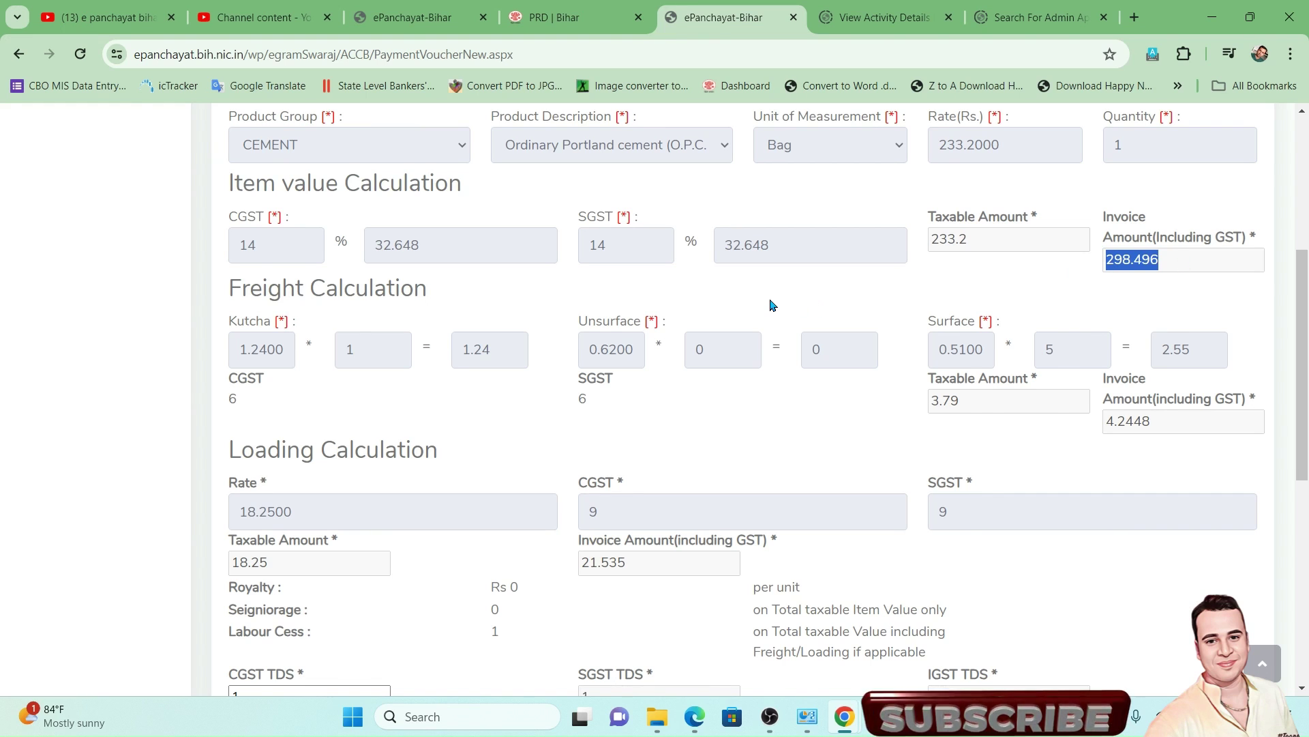
click(392, 369)
scroll(393, 368, down, 1)
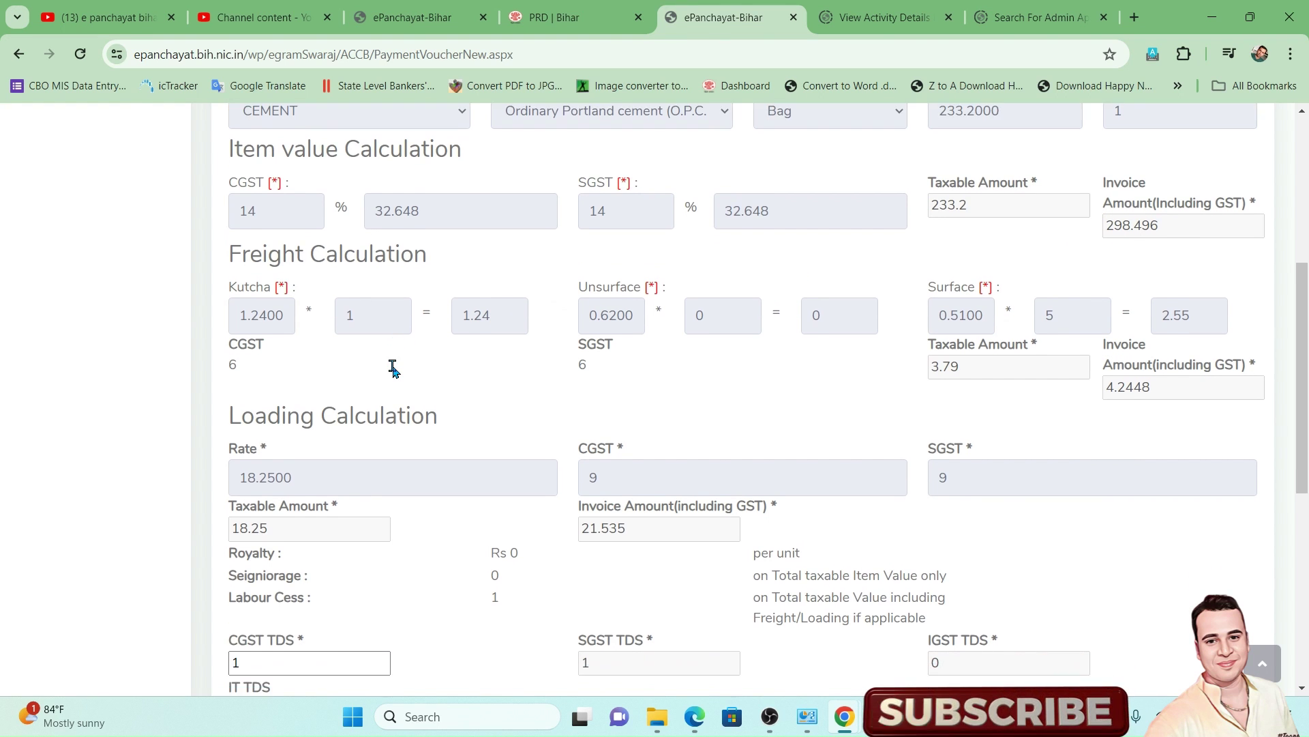
double_click(350, 282)
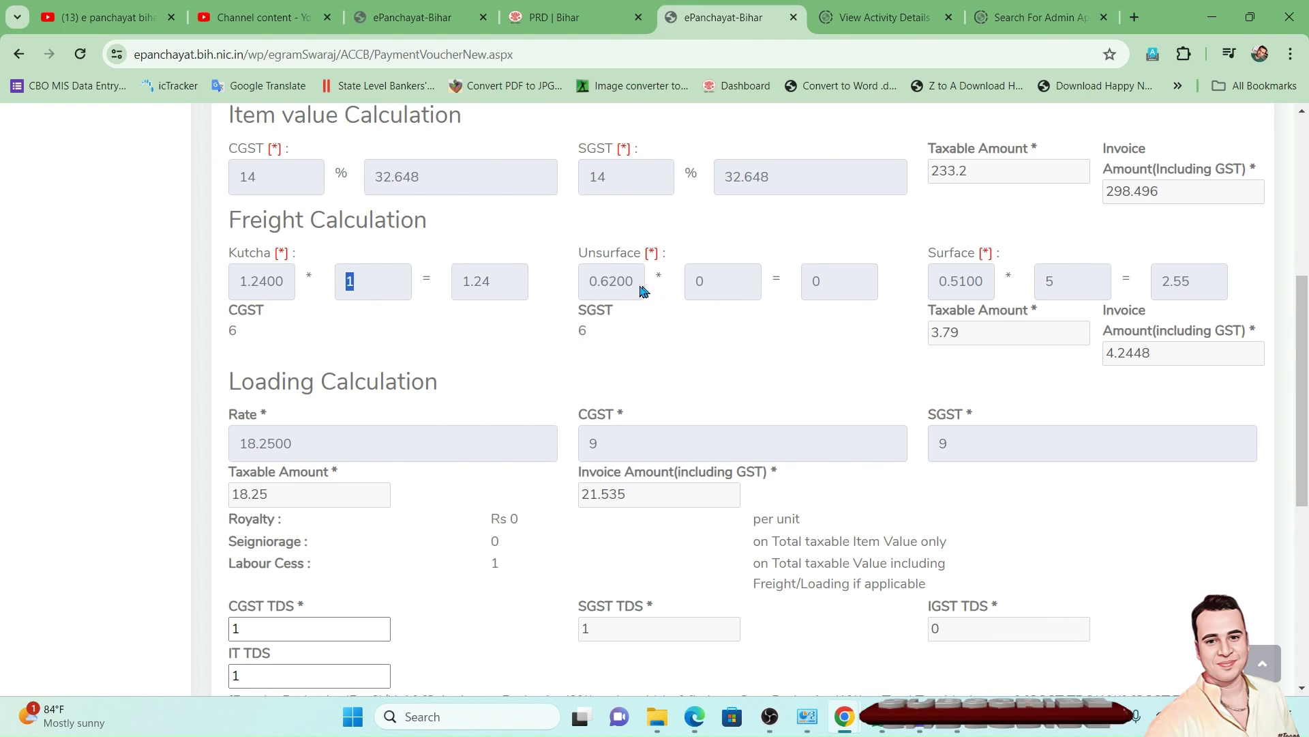
drag(616, 283, 721, 302)
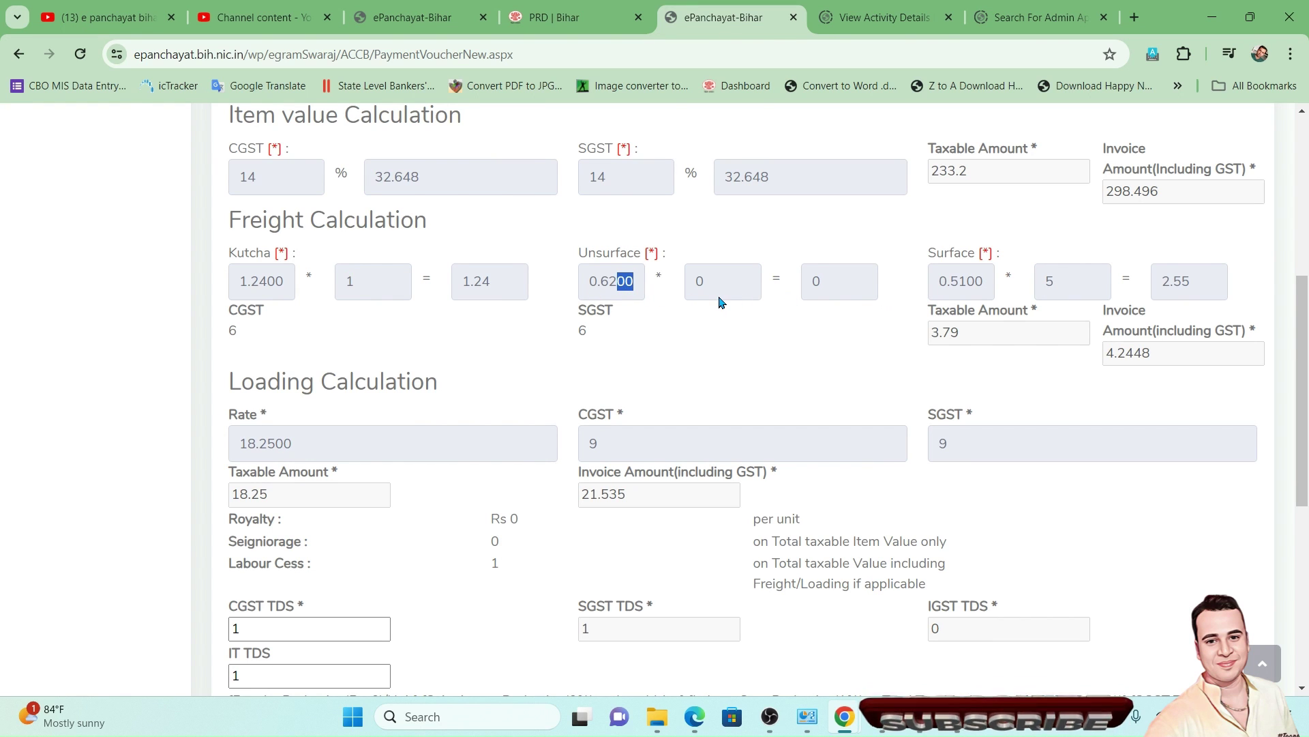
drag(928, 284, 1025, 298)
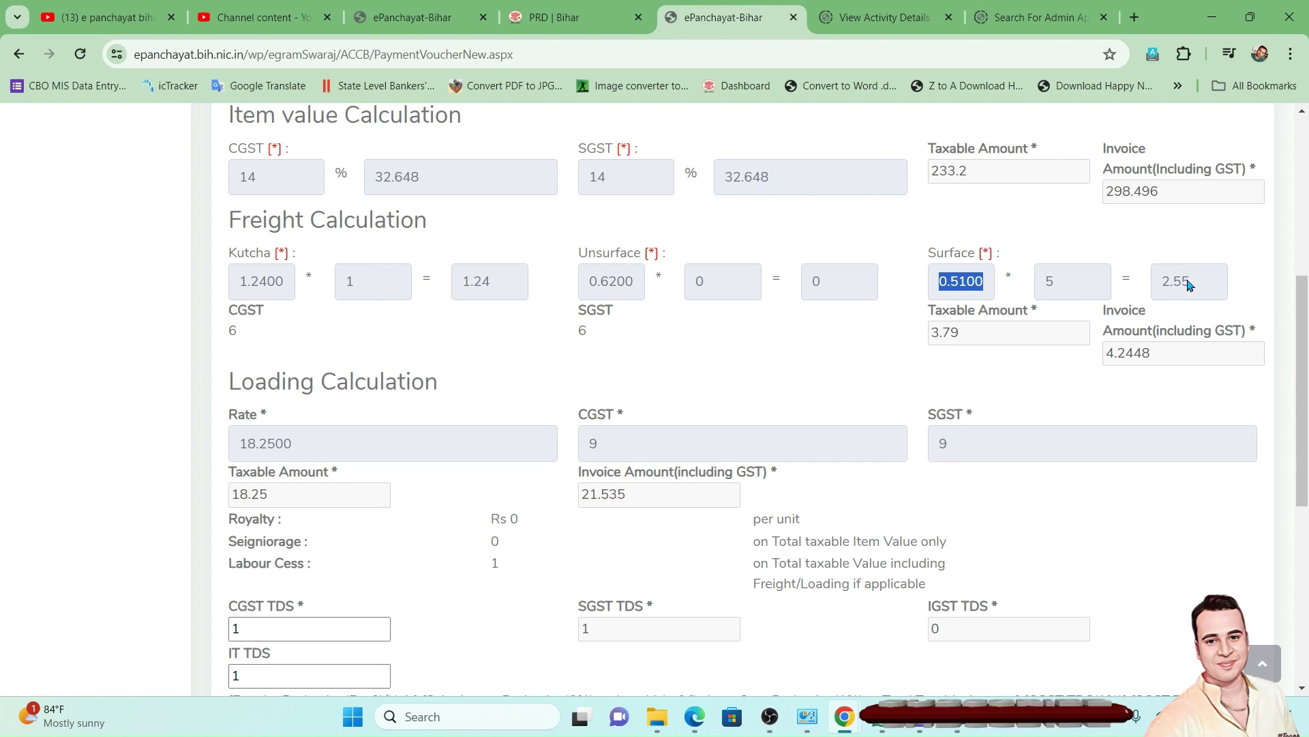
click(667, 376)
scroll(666, 374, down, 2)
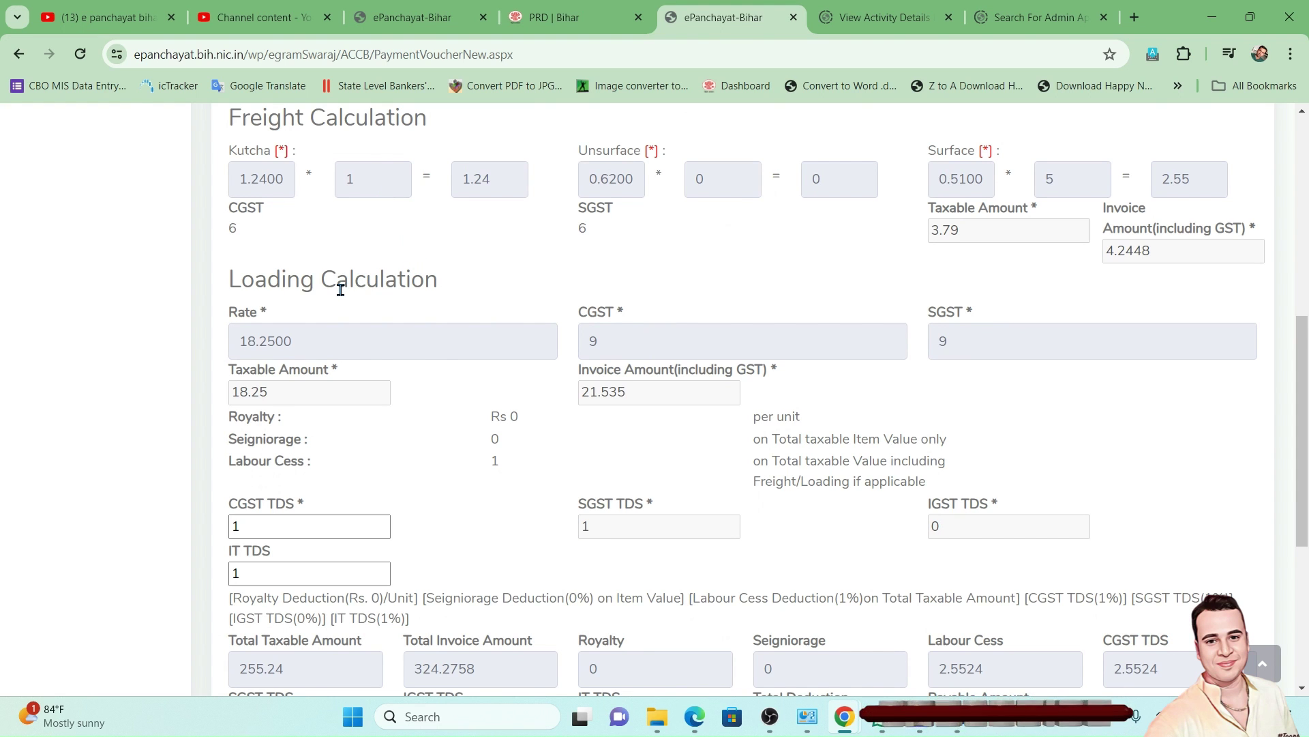
scroll(340, 289, down, 1)
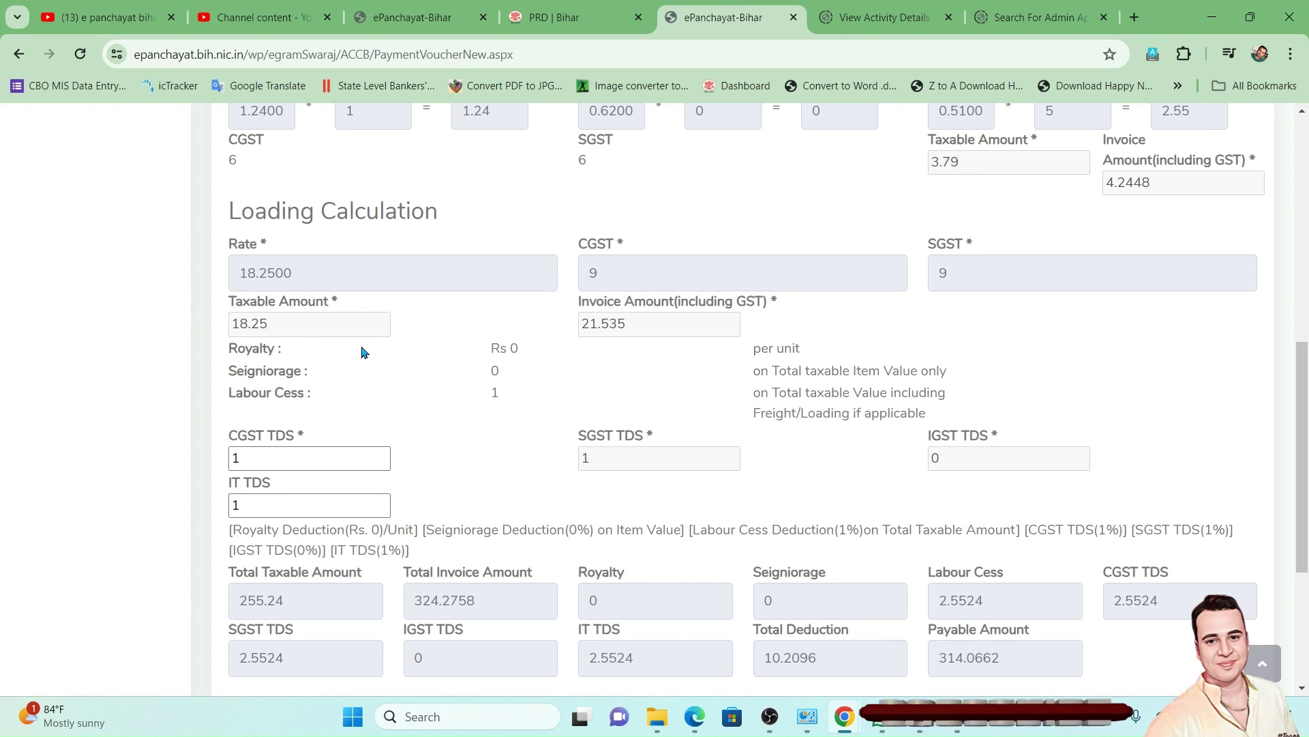
scroll(361, 351, down, 1)
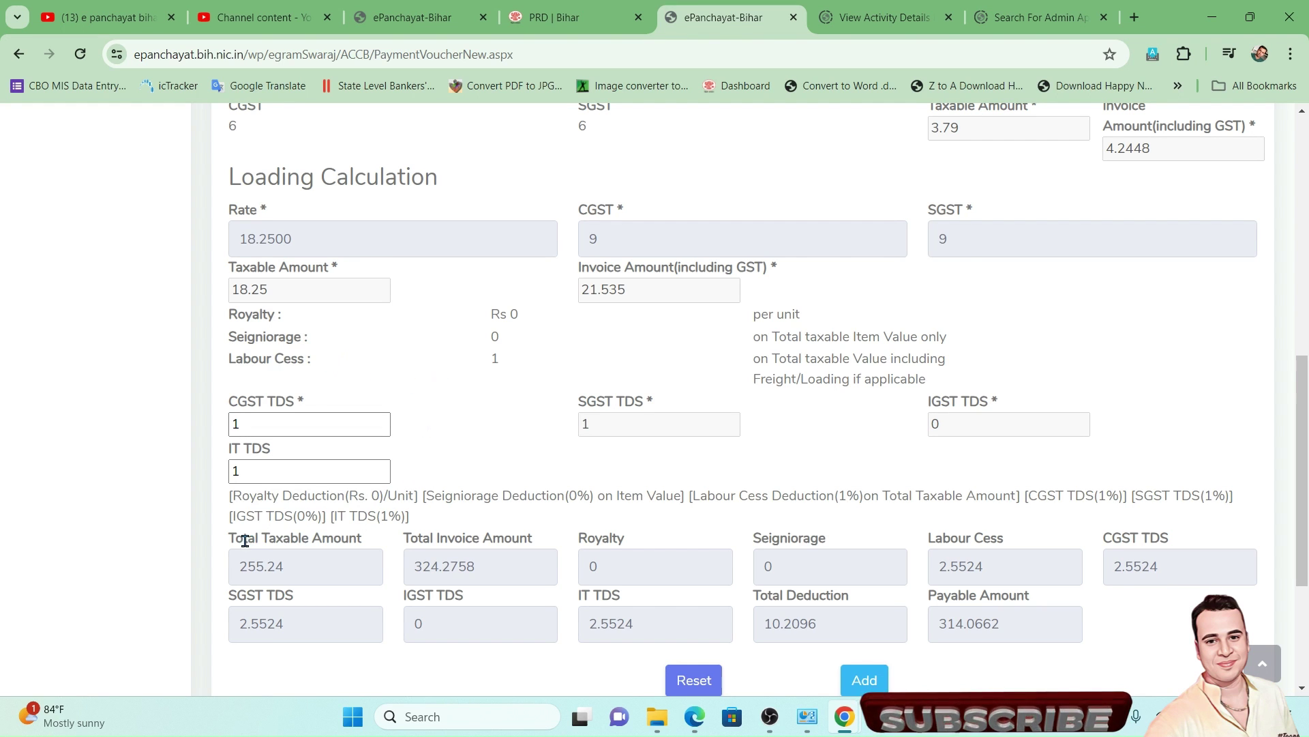
drag(234, 536, 877, 619)
click(796, 655)
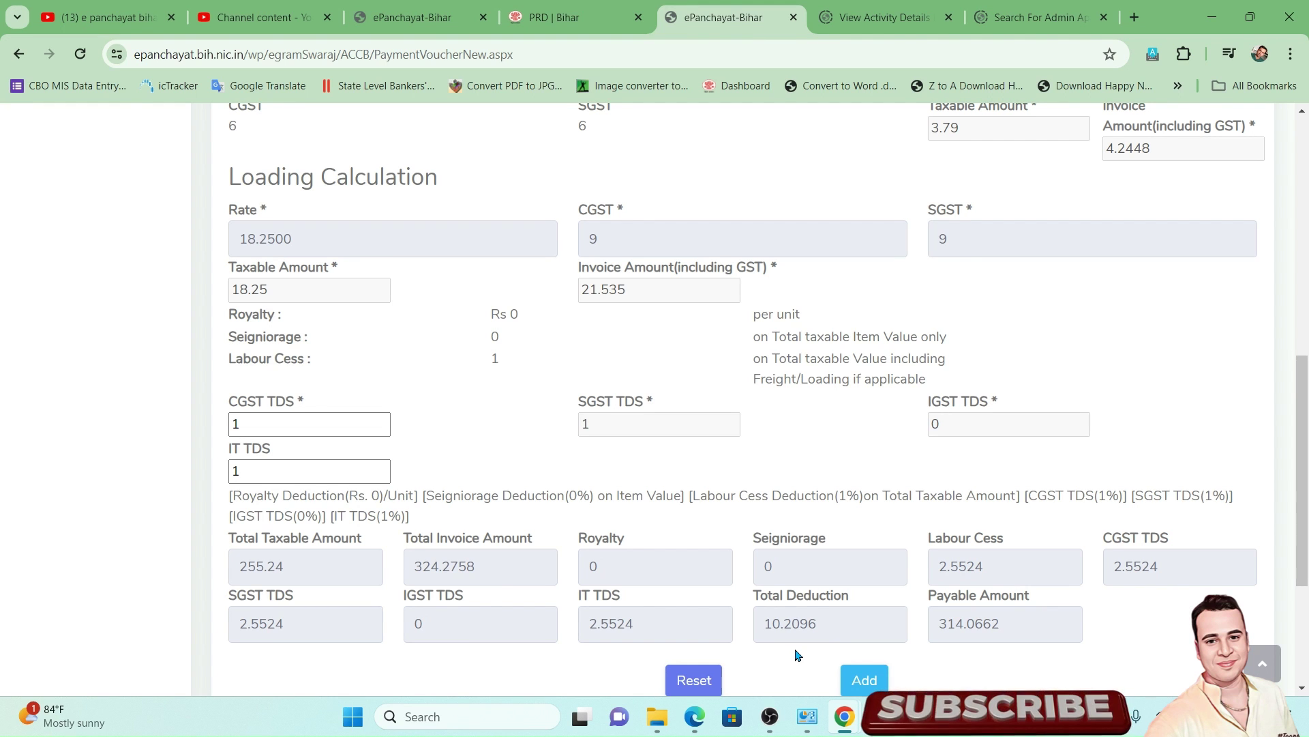
scroll(797, 654, down, 1)
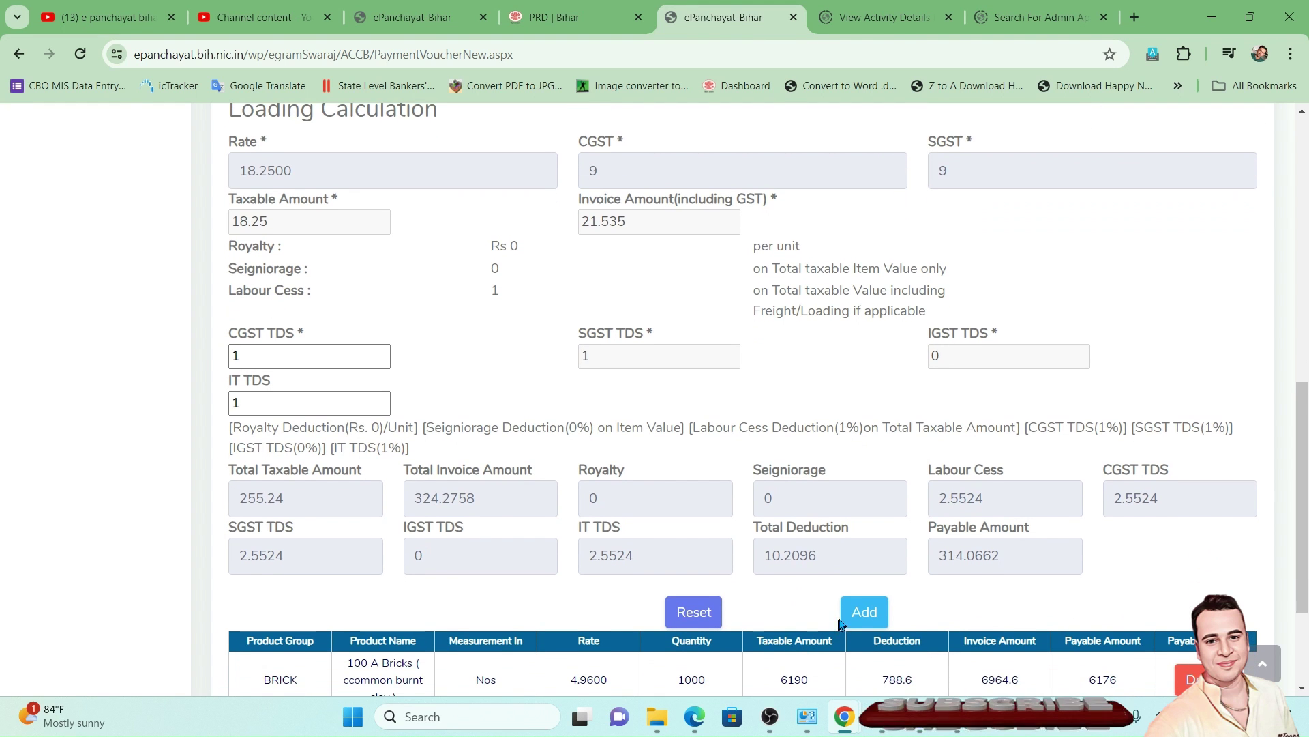
- Add the cement line under the brick line, bringing the grand total to 6490
click(853, 617)
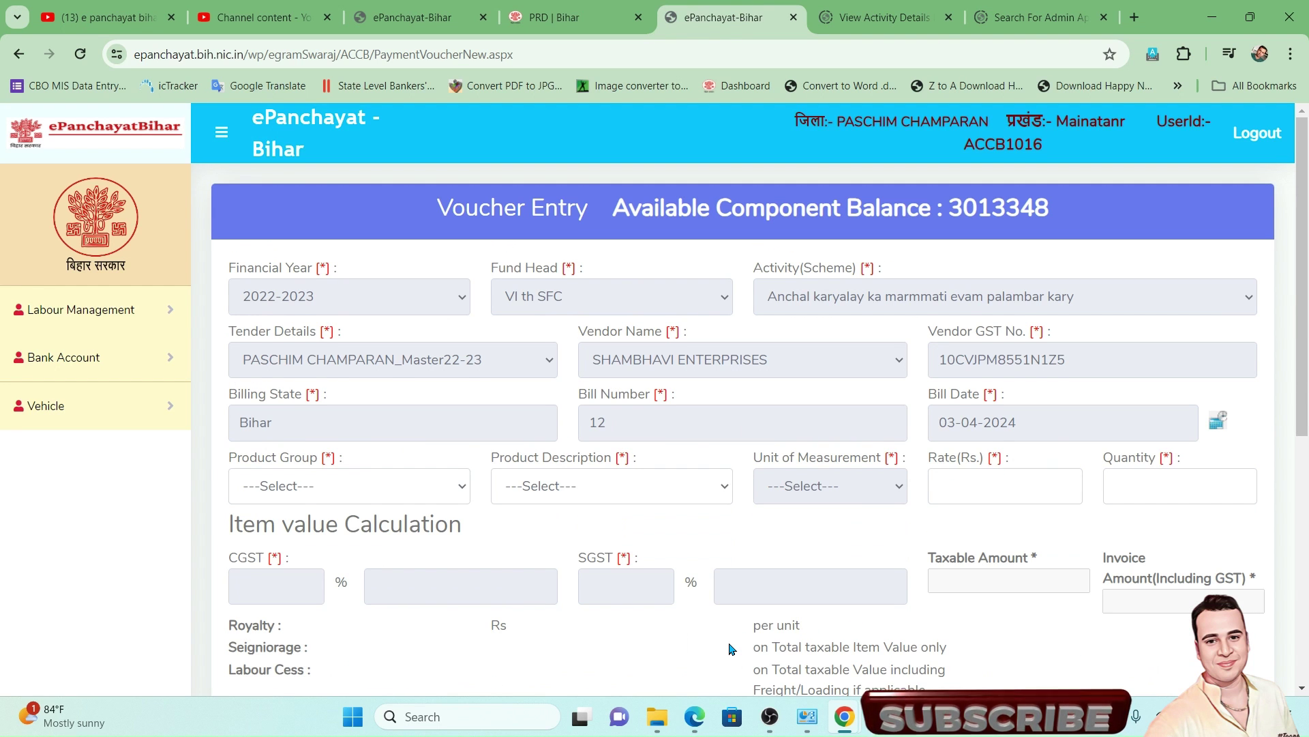
scroll(729, 649, down, 7)
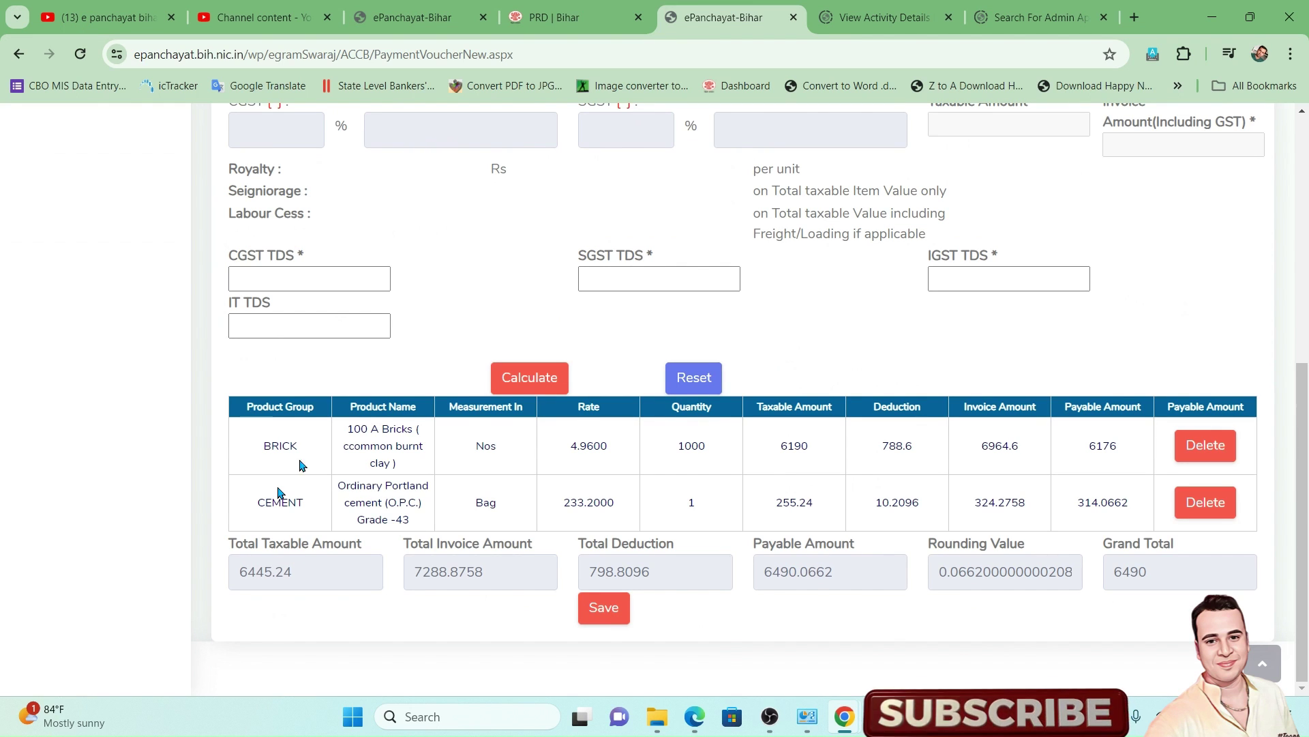
scroll(362, 395, up, 5)
click(359, 406)
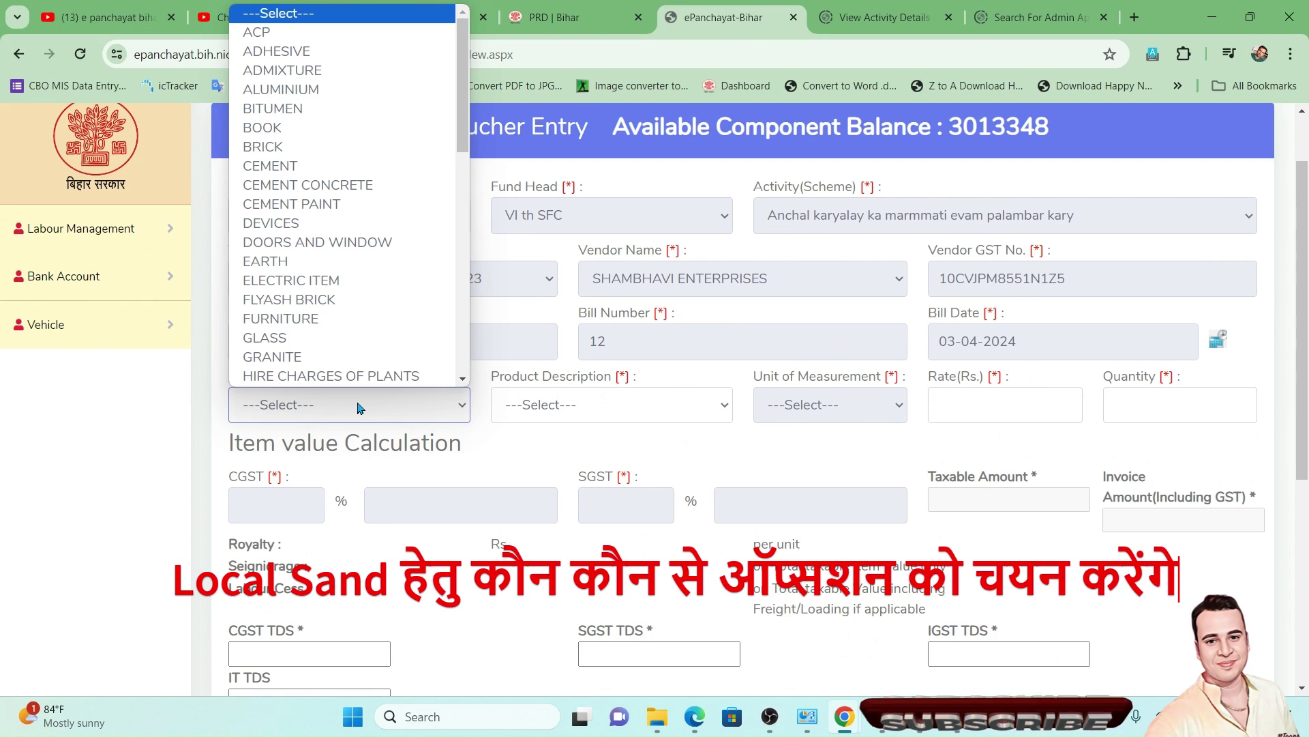
- Choose product group SAND with description Fine sand (zone IV)/Local Sand
key(s)
click(360, 407)
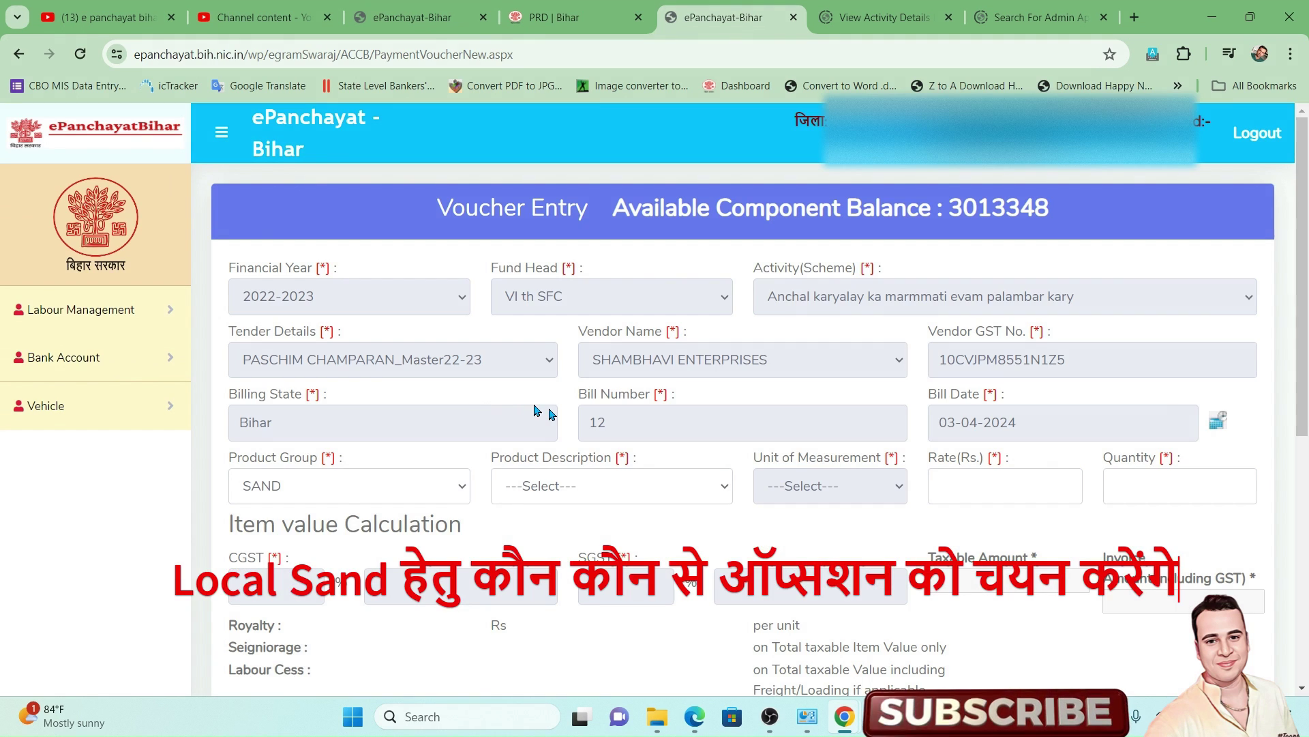
click(550, 483)
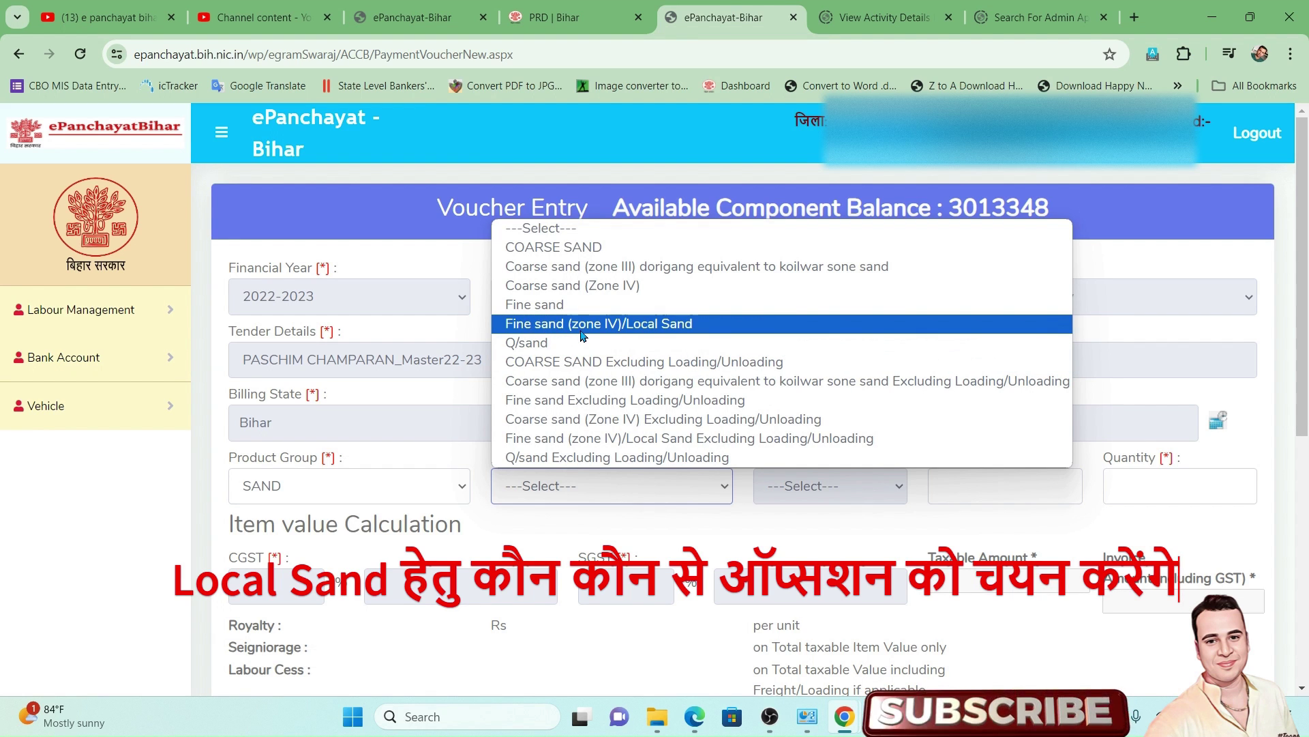
click(672, 325)
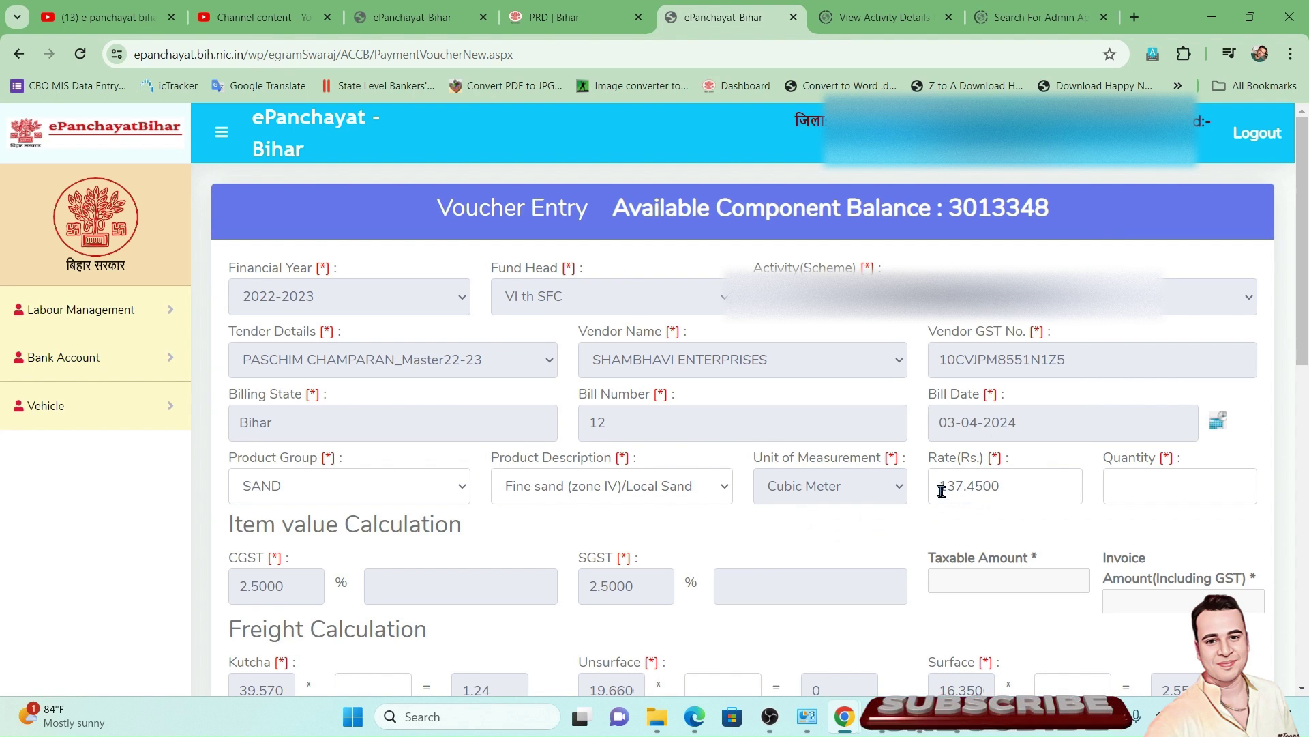
click(1138, 484)
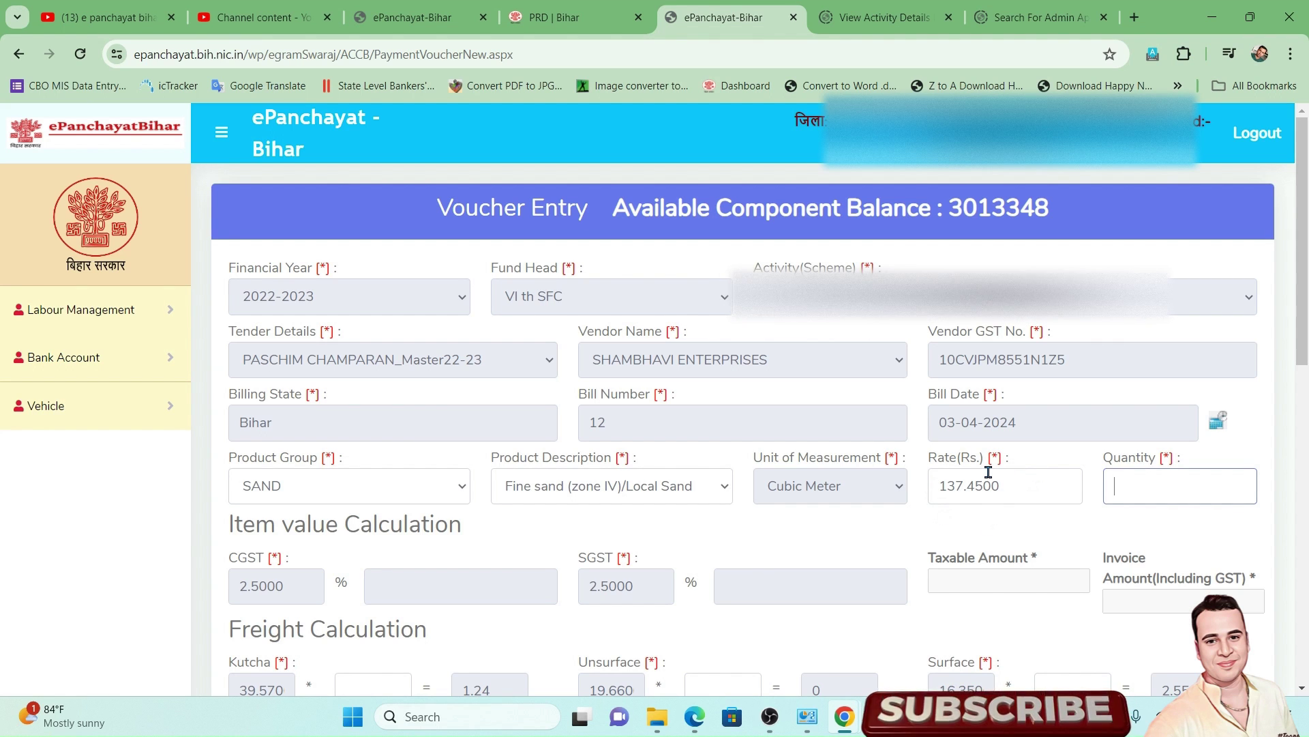
click(1059, 516)
scroll(1059, 518, down, 1)
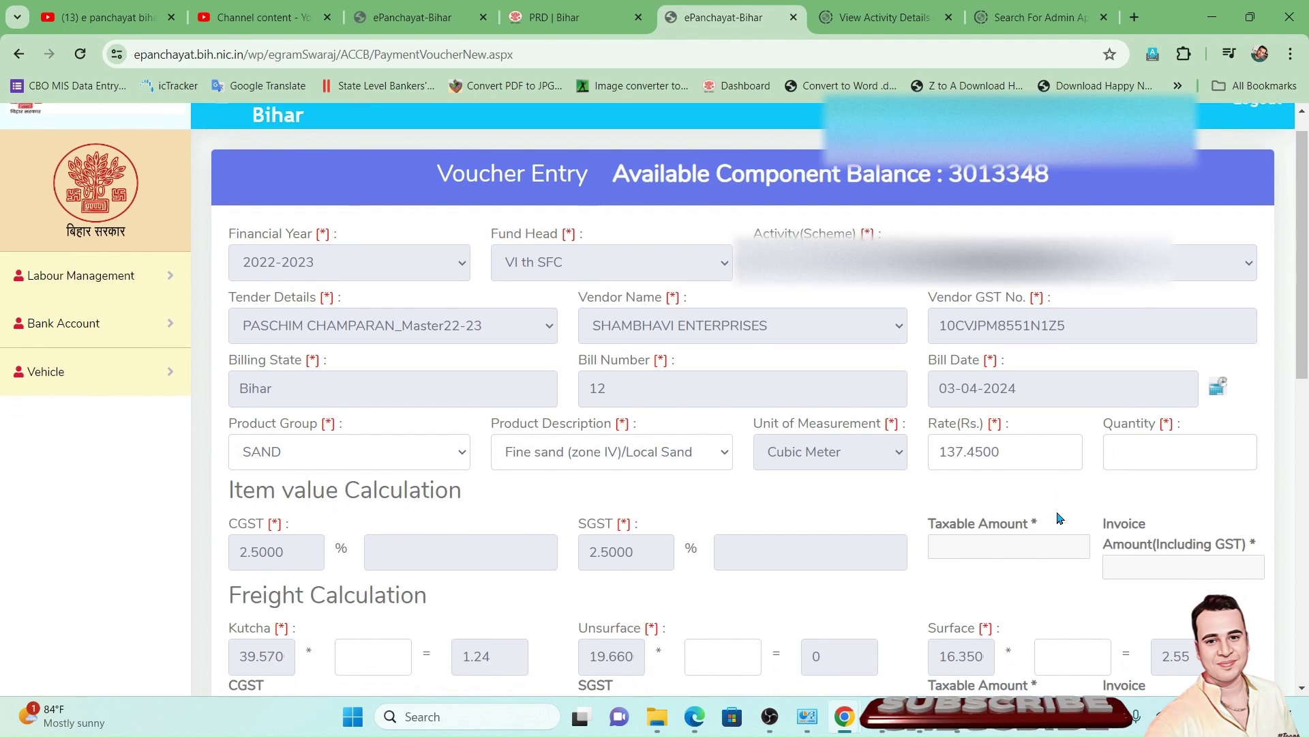
scroll(1060, 518, down, 1)
click(1124, 414)
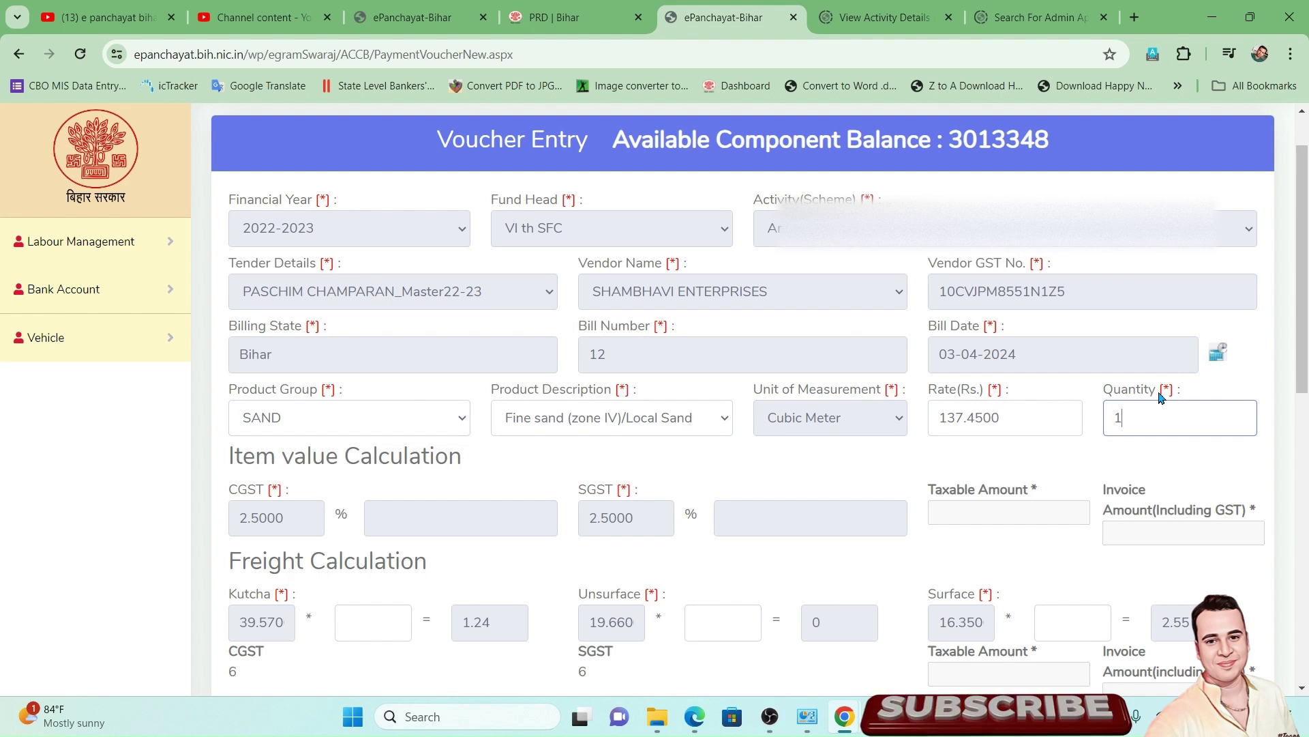
click(750, 395)
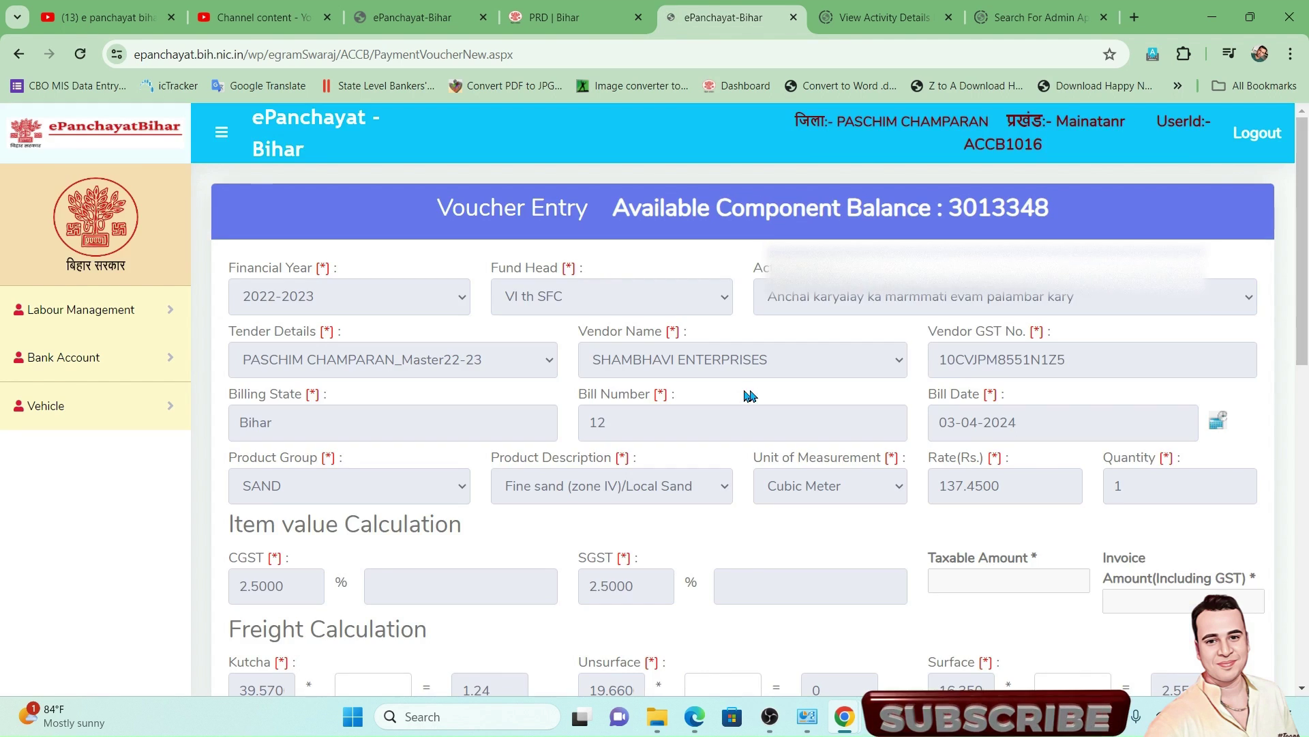
drag(757, 464, 876, 466)
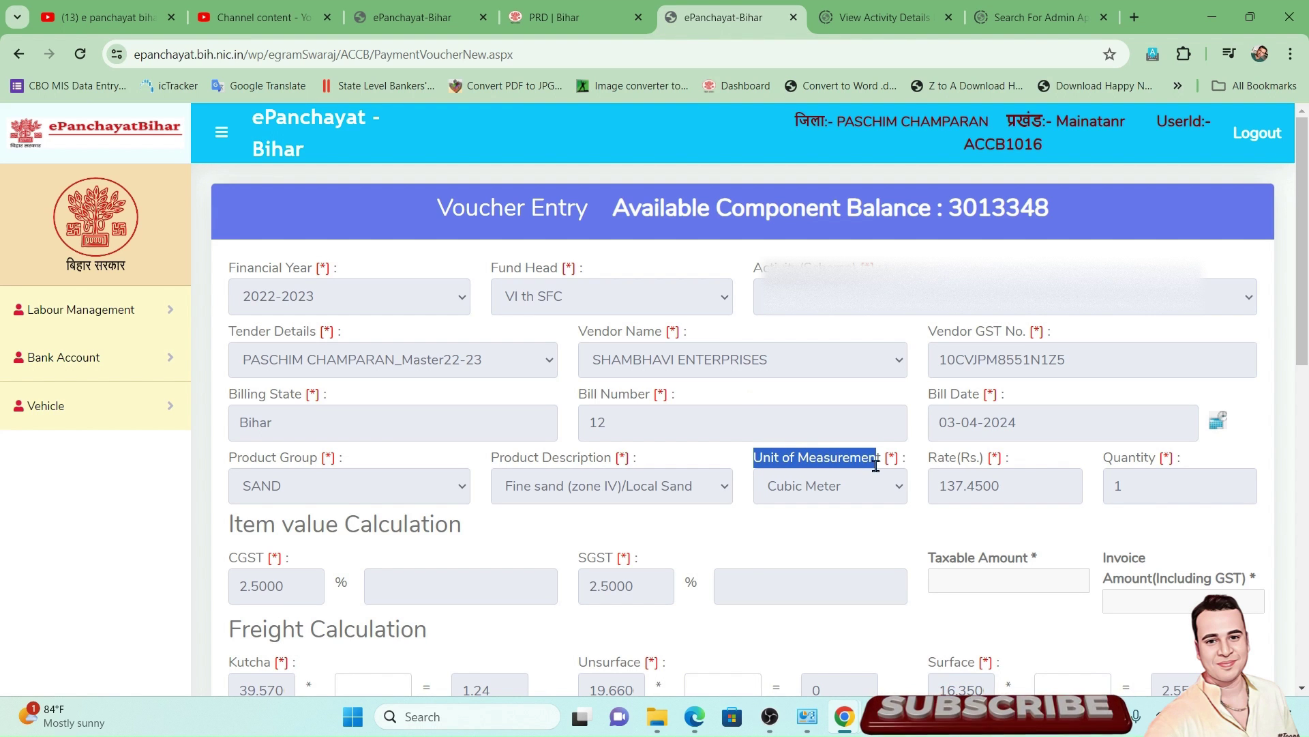
click(779, 565)
scroll(779, 565, down, 1)
scroll(779, 565, down, 1)
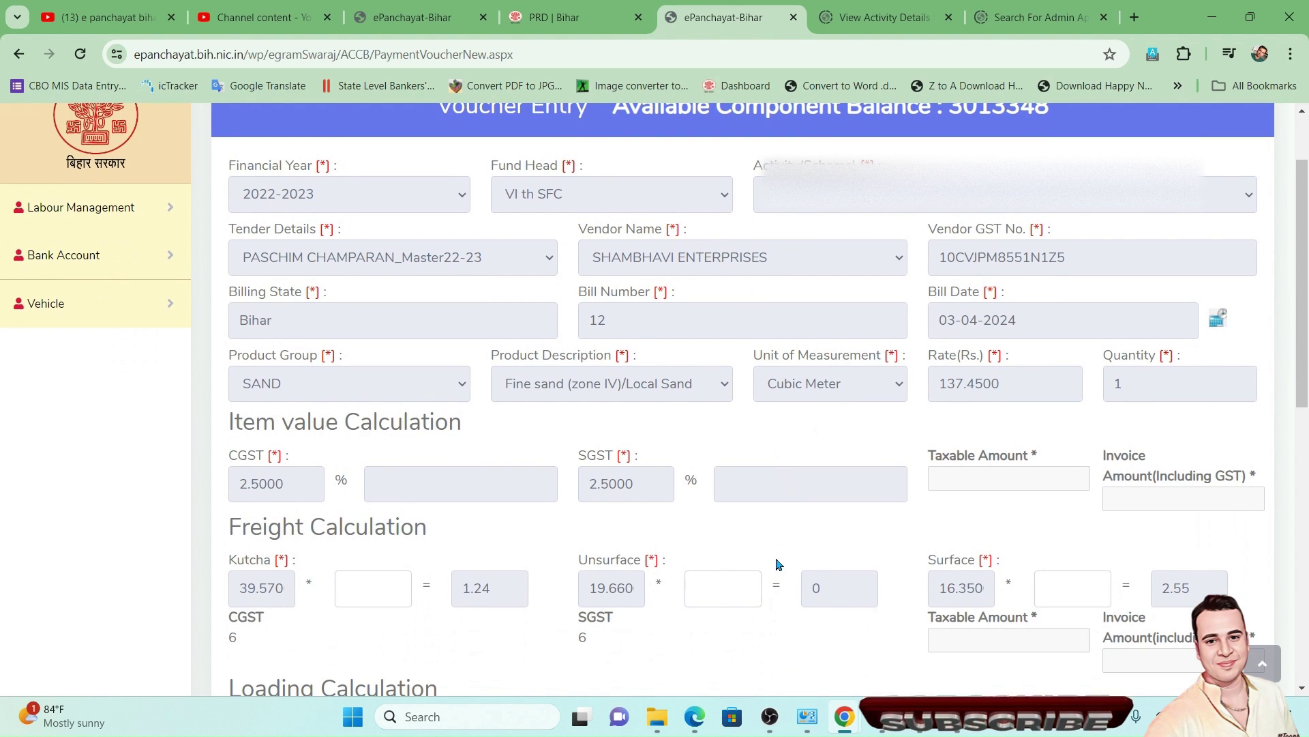
scroll(779, 565, down, 1)
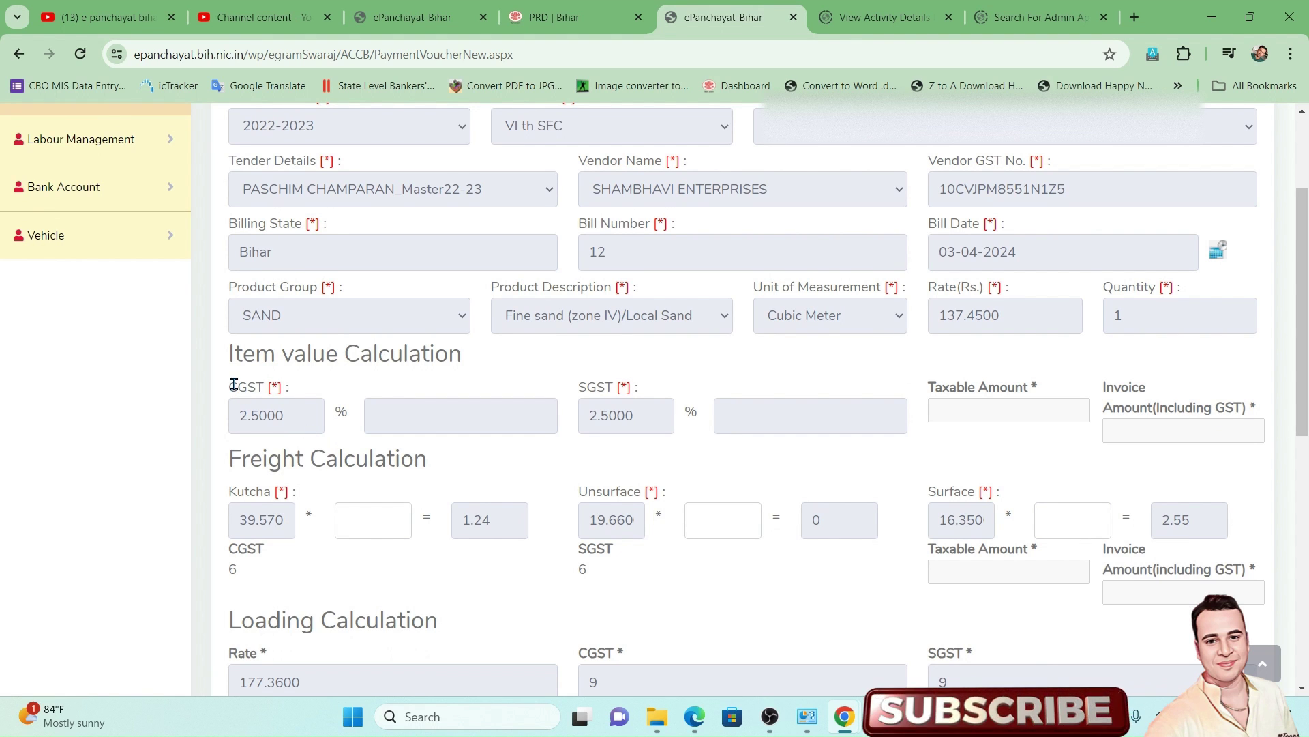
drag(234, 386, 668, 426)
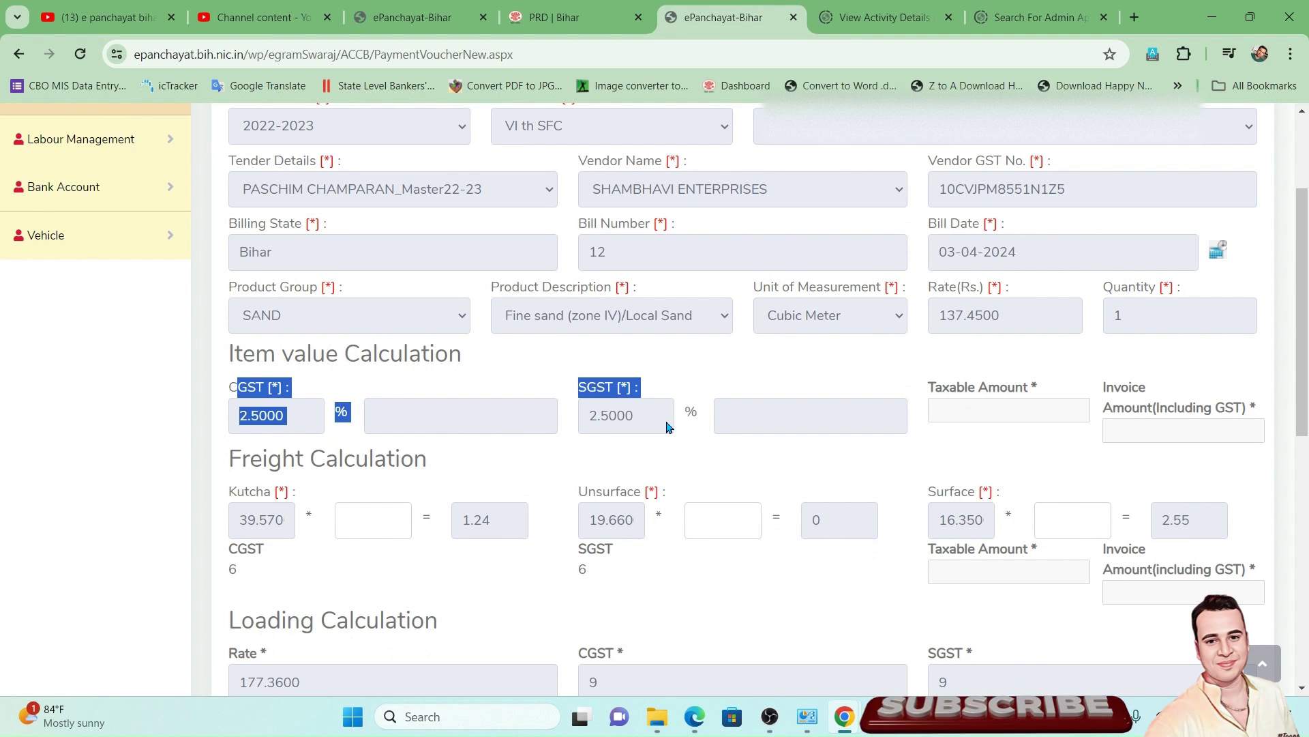
- Enter fine sand freight multipliers Kutcha 3, Unsurface 0 and Surface 6, giving 1.24, 0 and 2.55
click(378, 529)
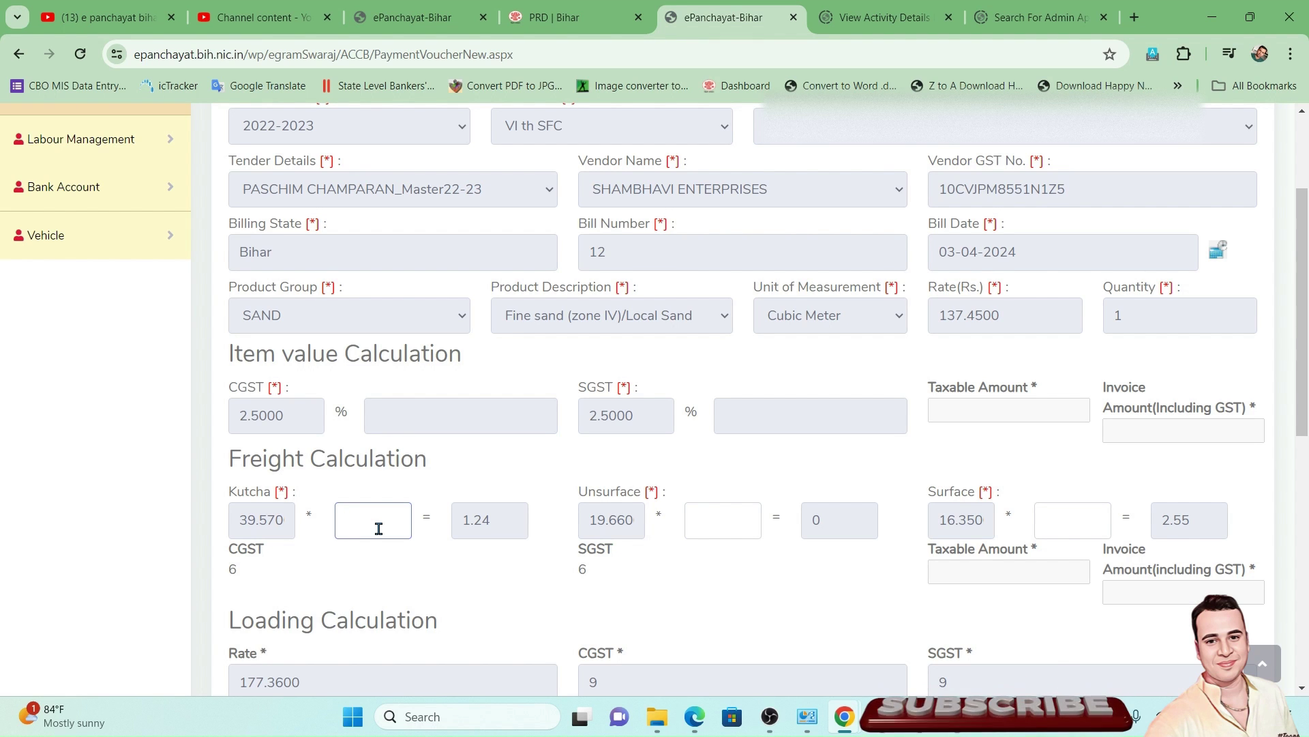
text(3)
click(481, 583)
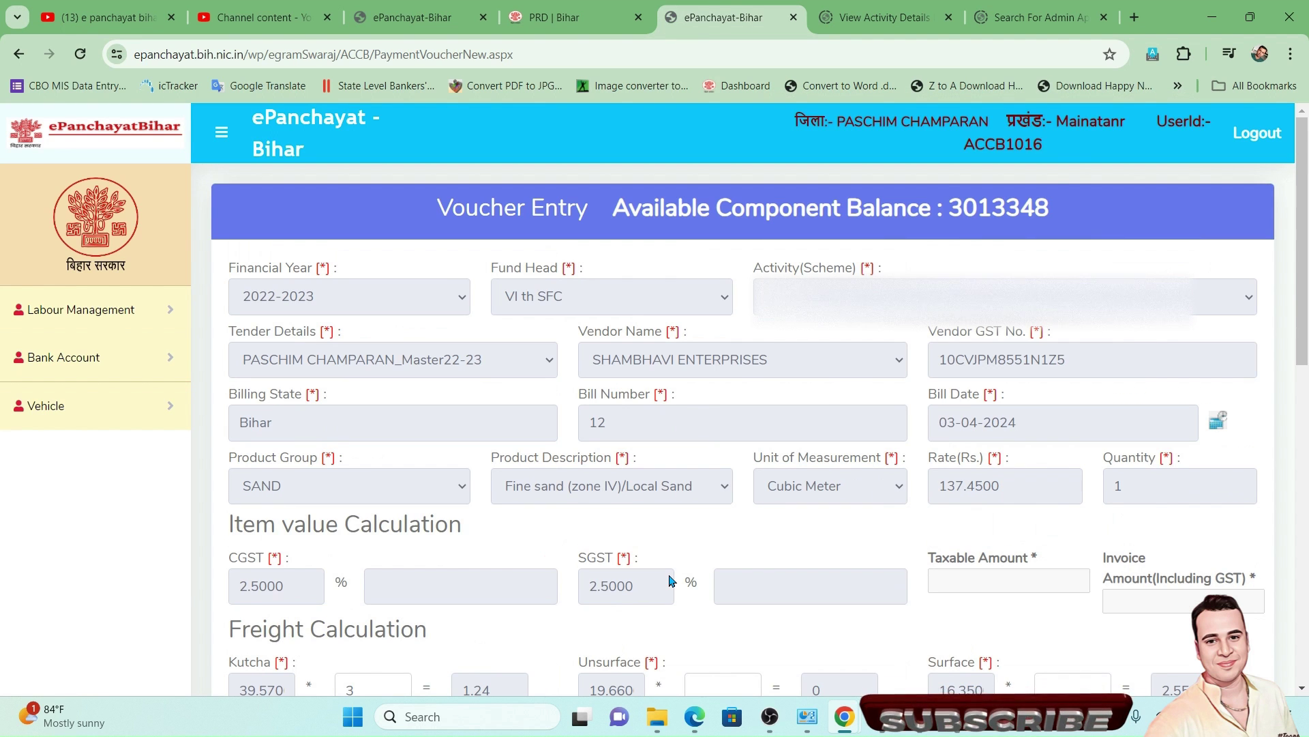
scroll(544, 655, down, 2)
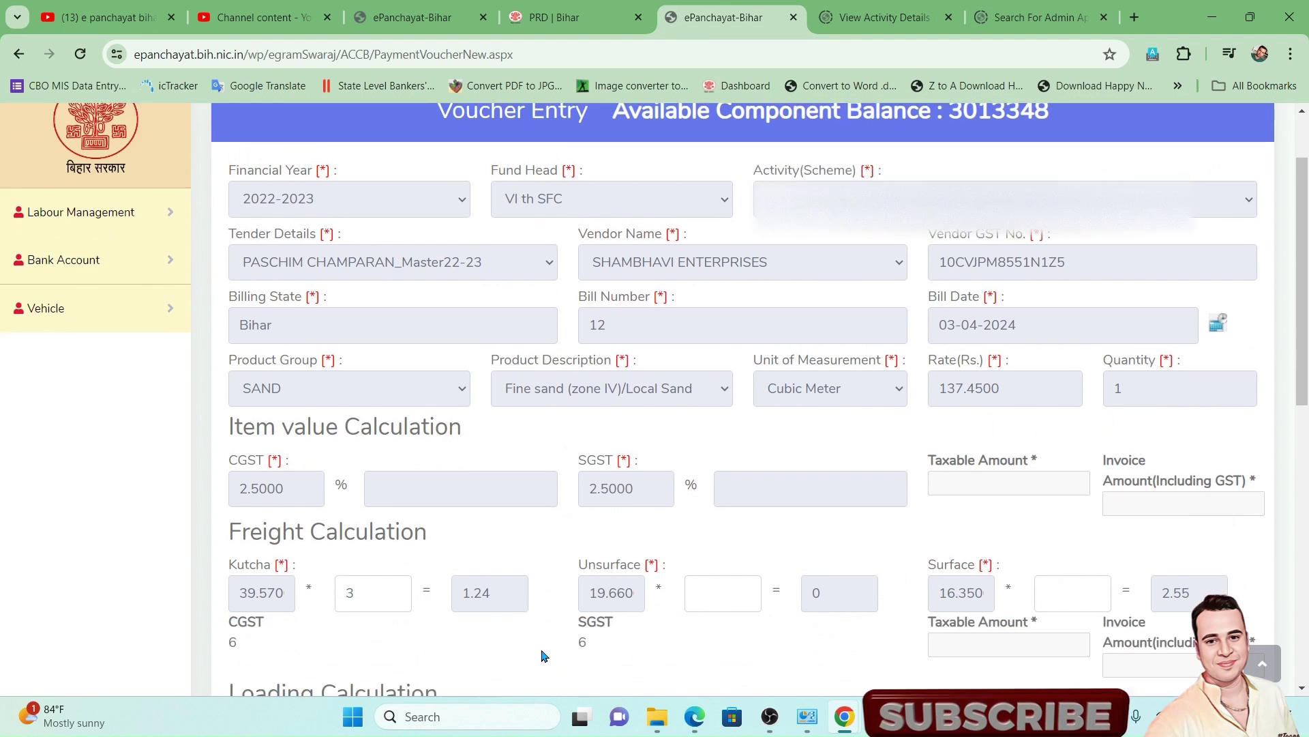
text(0)
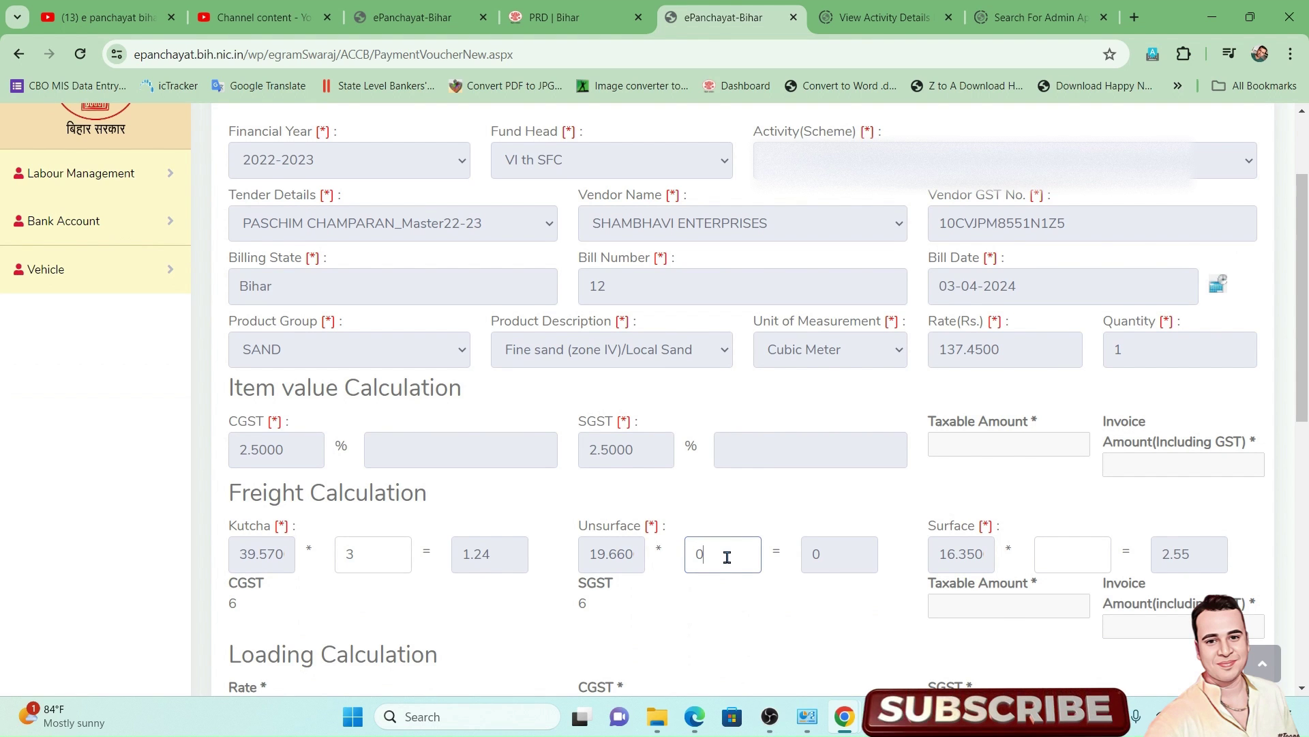
click(1036, 550)
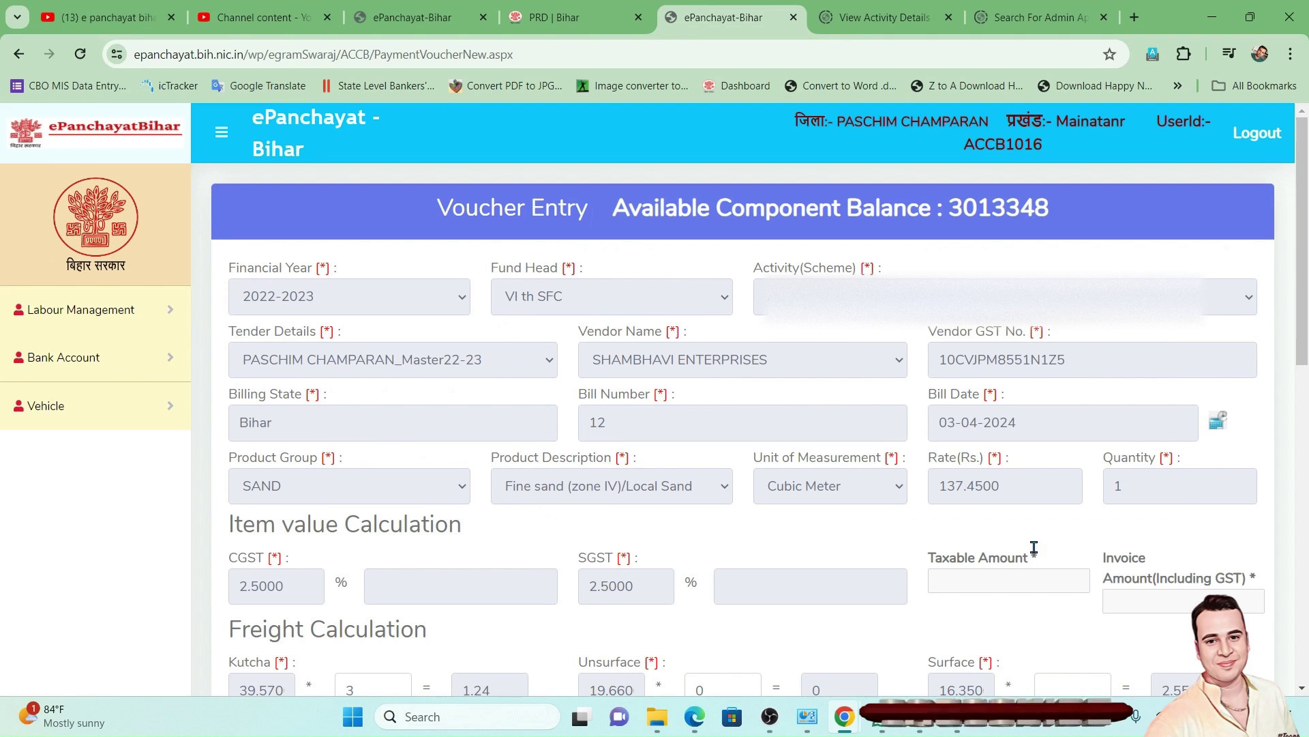
scroll(1019, 628, down, 1)
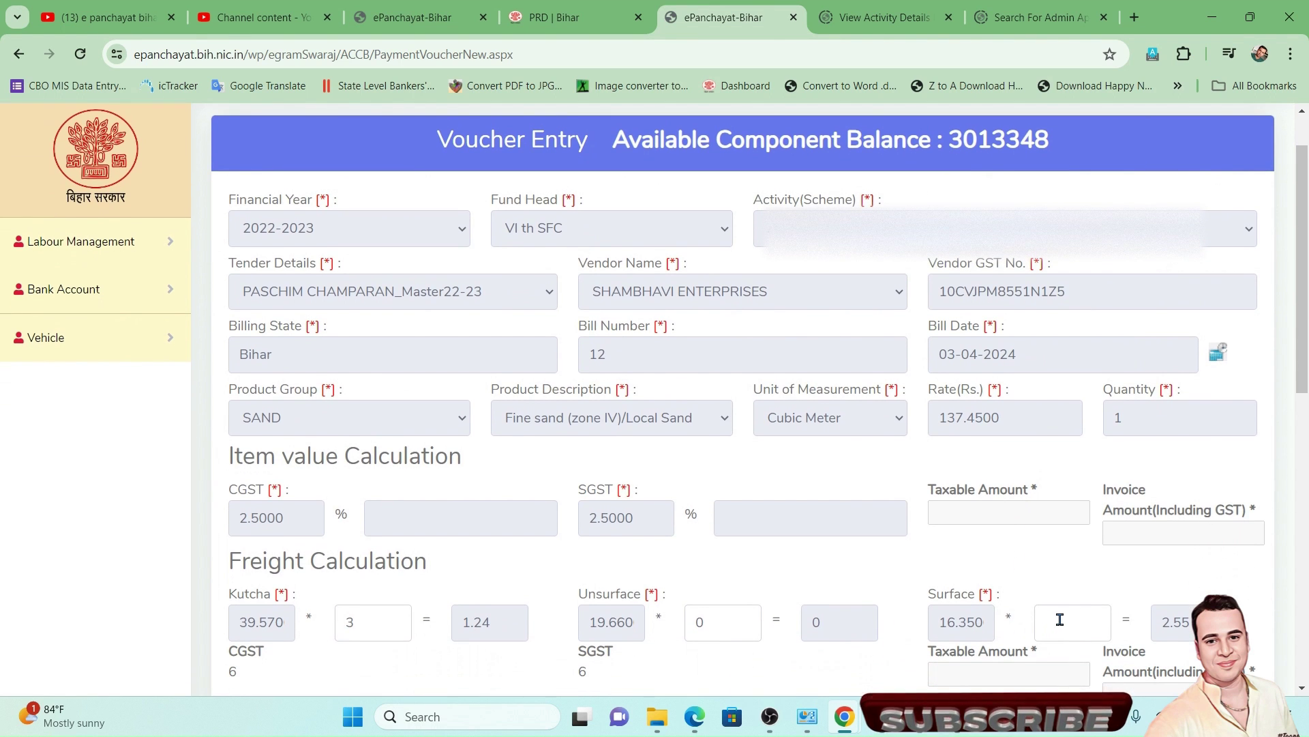
click(1060, 620)
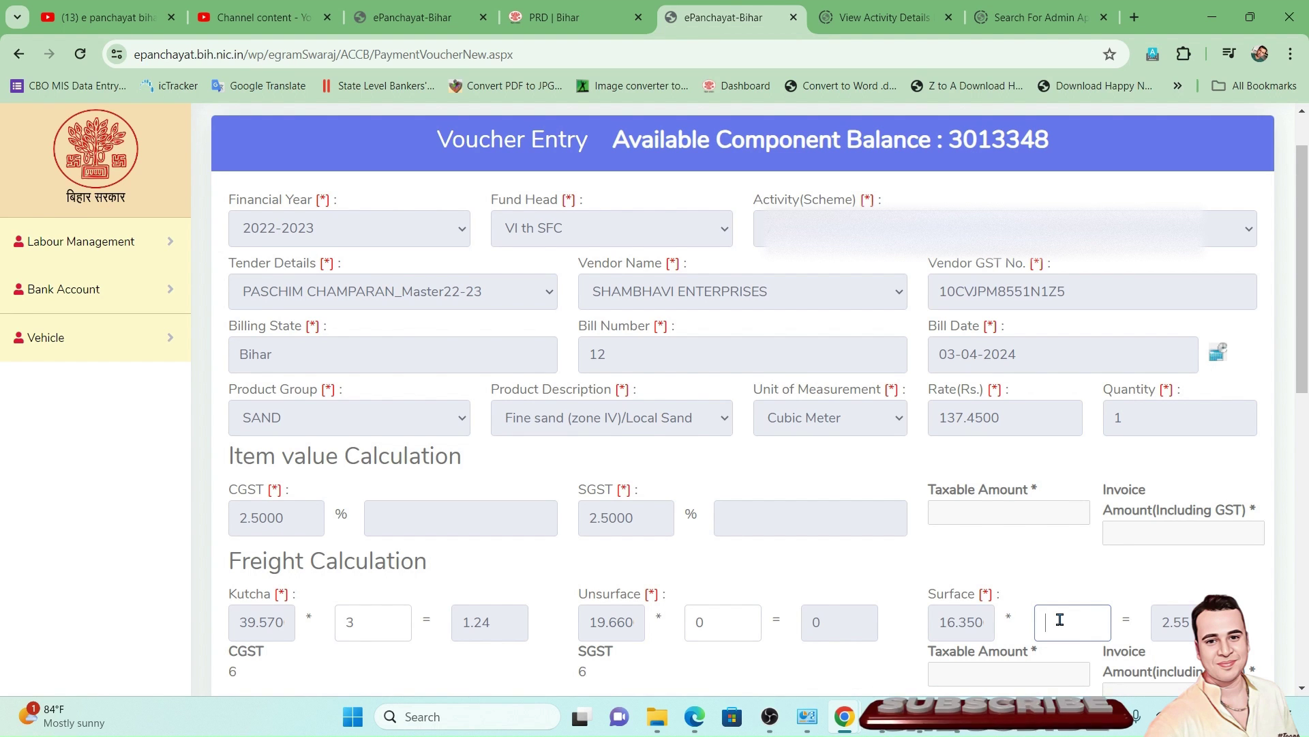
text(6)
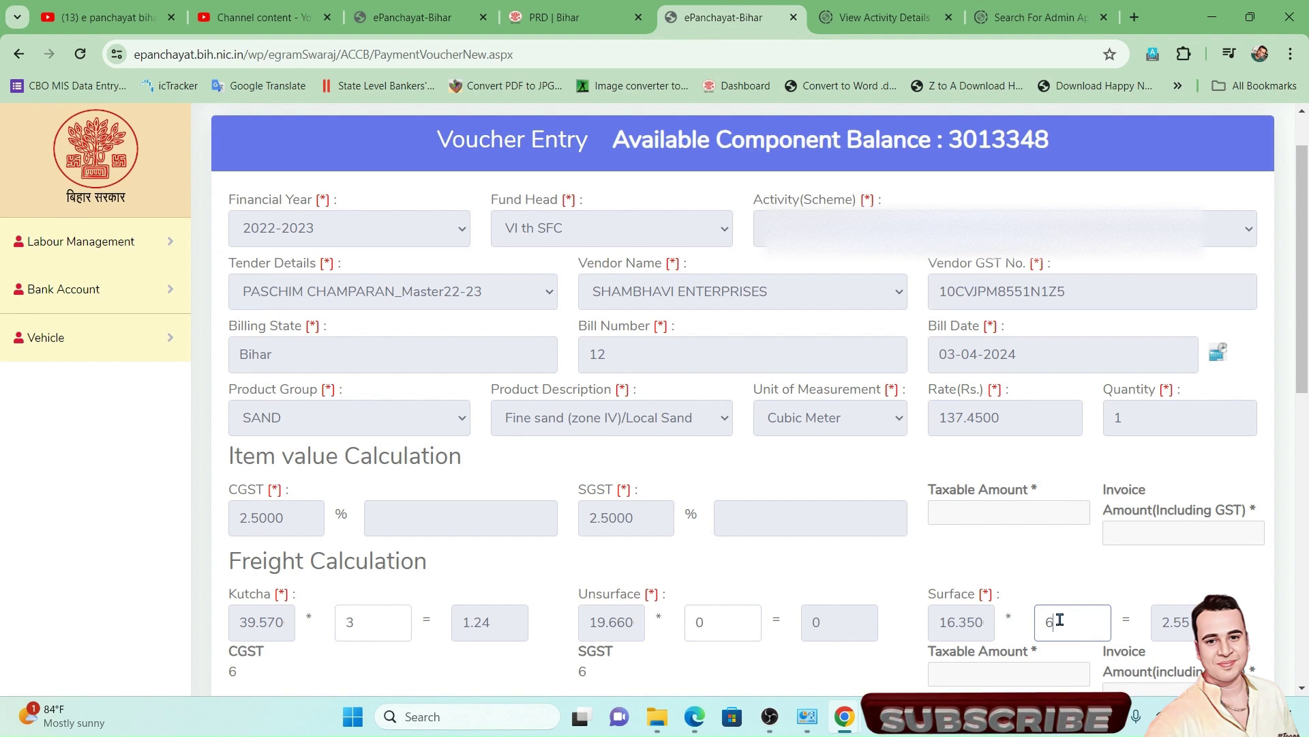
click(988, 593)
scroll(989, 593, down, 1)
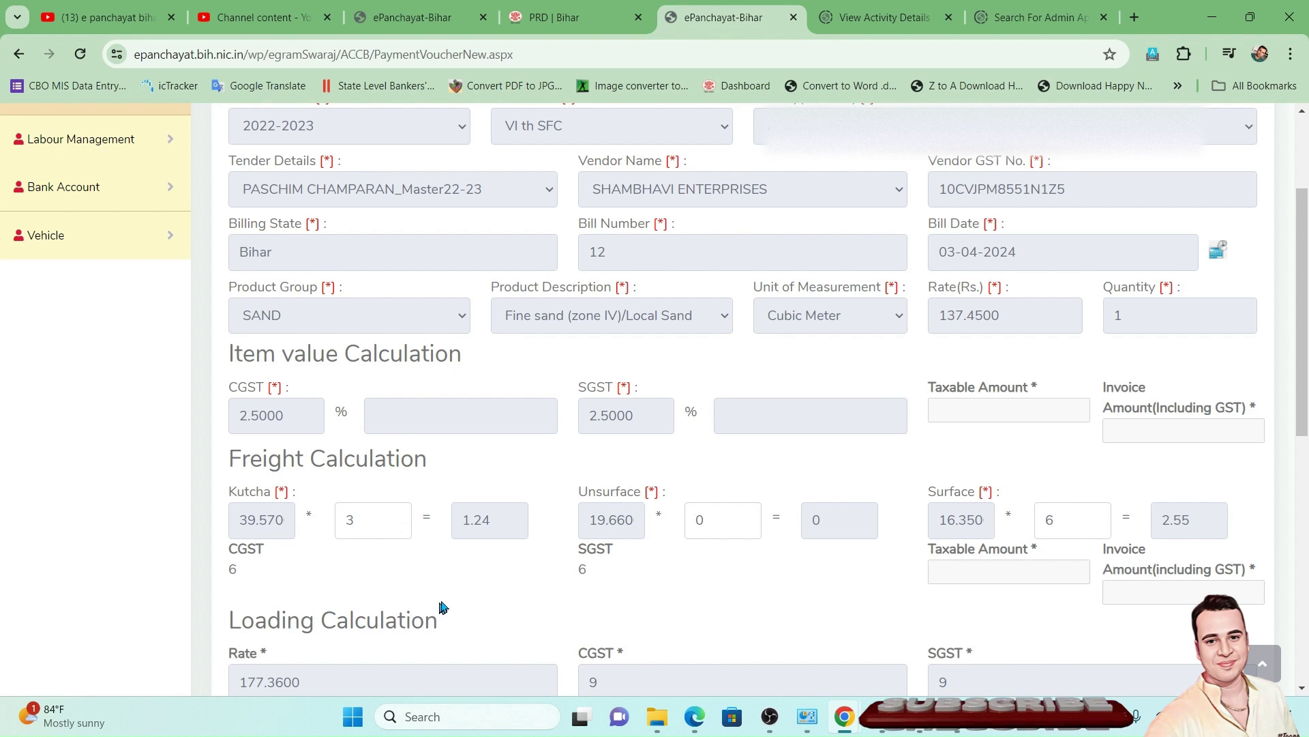
- Set CGST TDS and IT TDS to 1 for the fine sand item
scroll(442, 606, down, 1)
scroll(442, 605, down, 1)
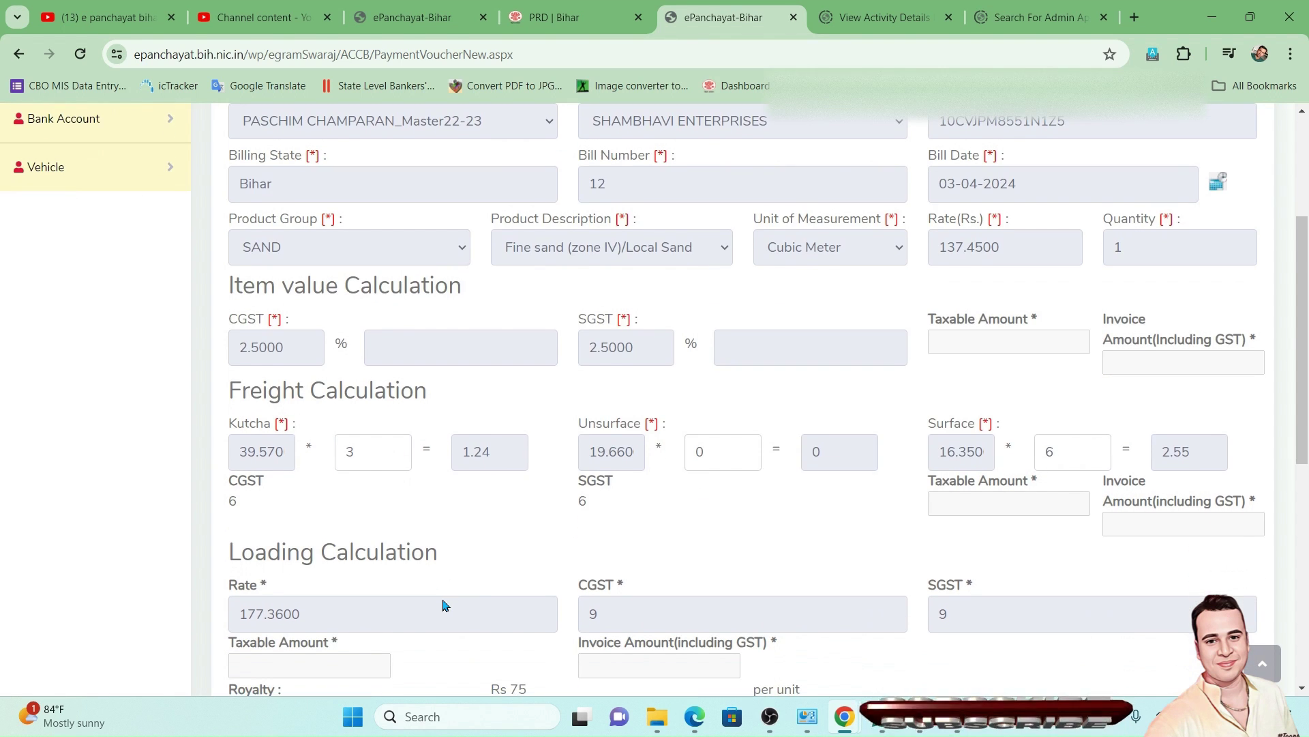
scroll(443, 605, down, 5)
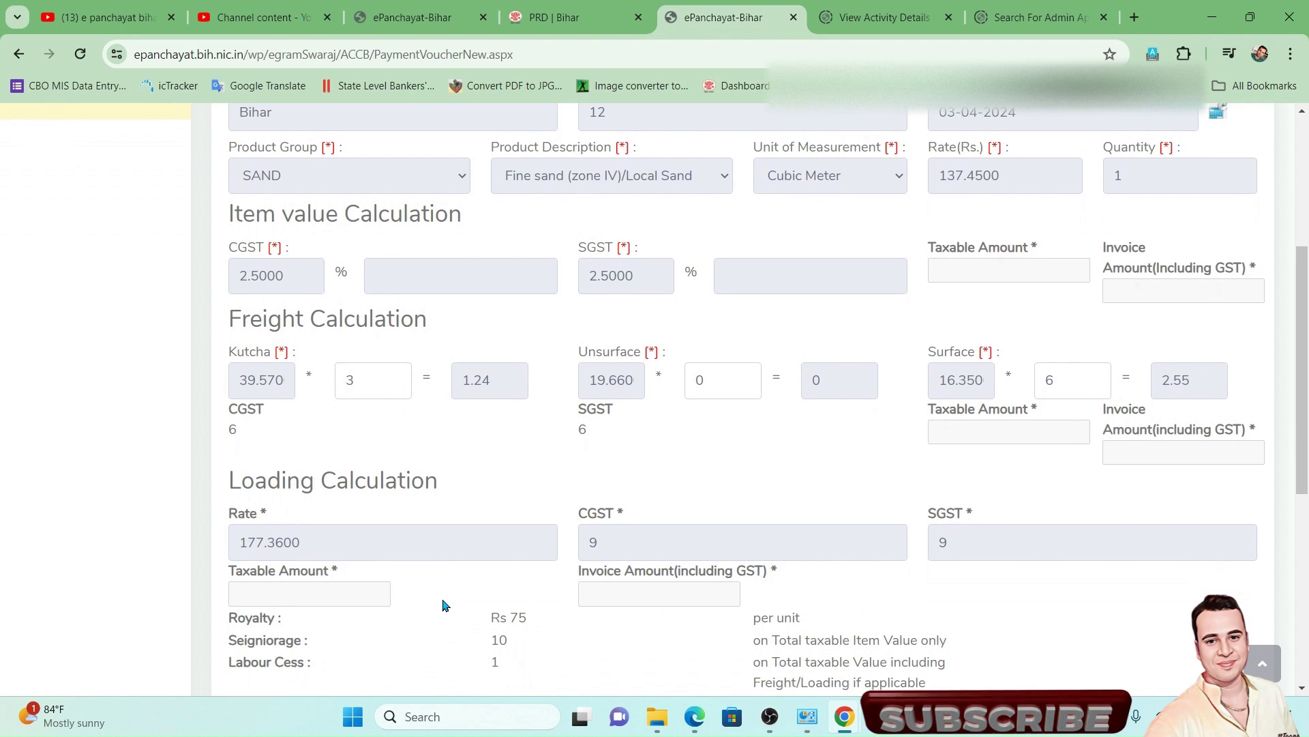
scroll(442, 605, down, 1)
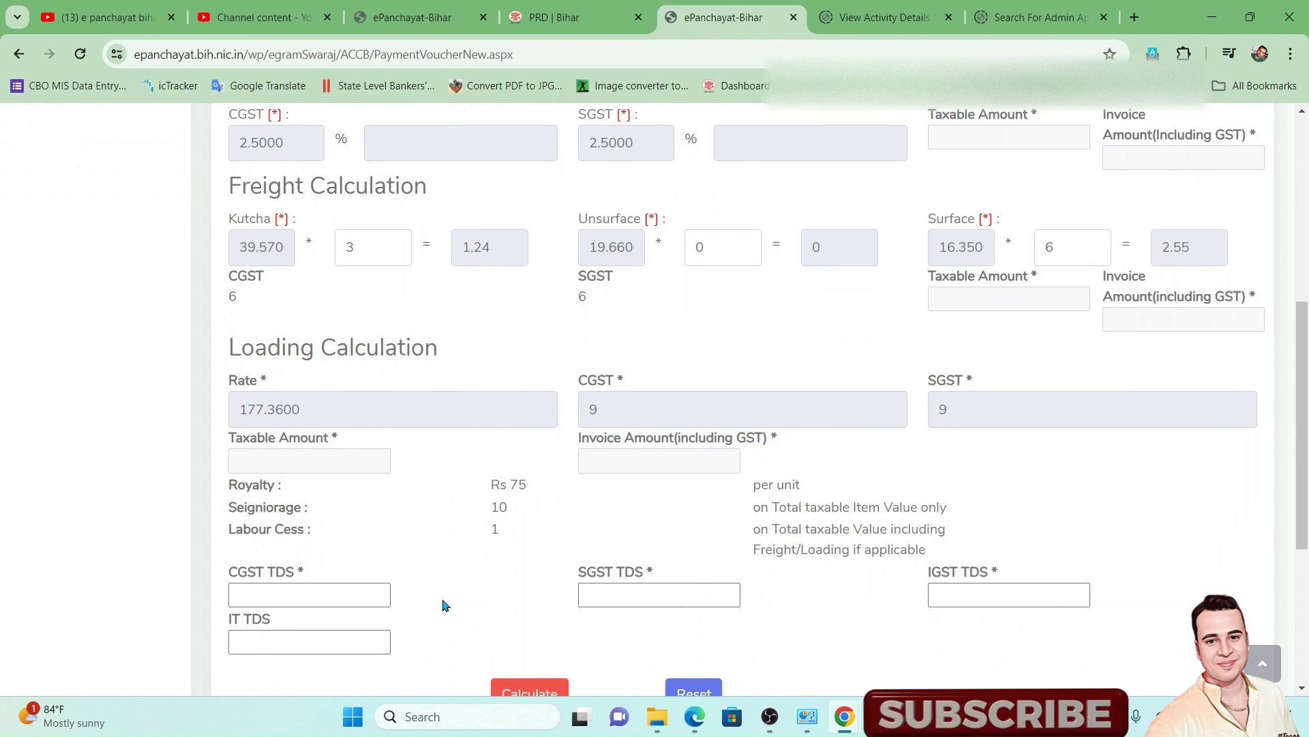
click(347, 593)
text(1)
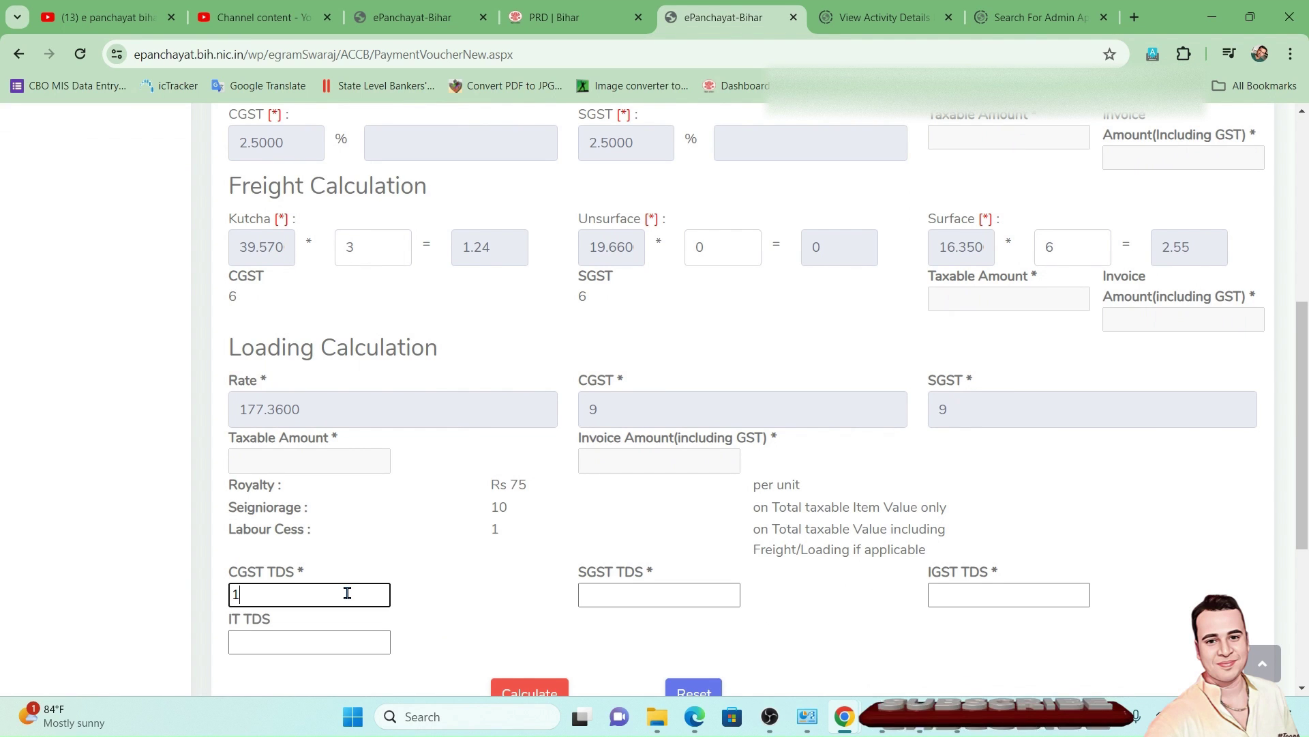
key(Tab)
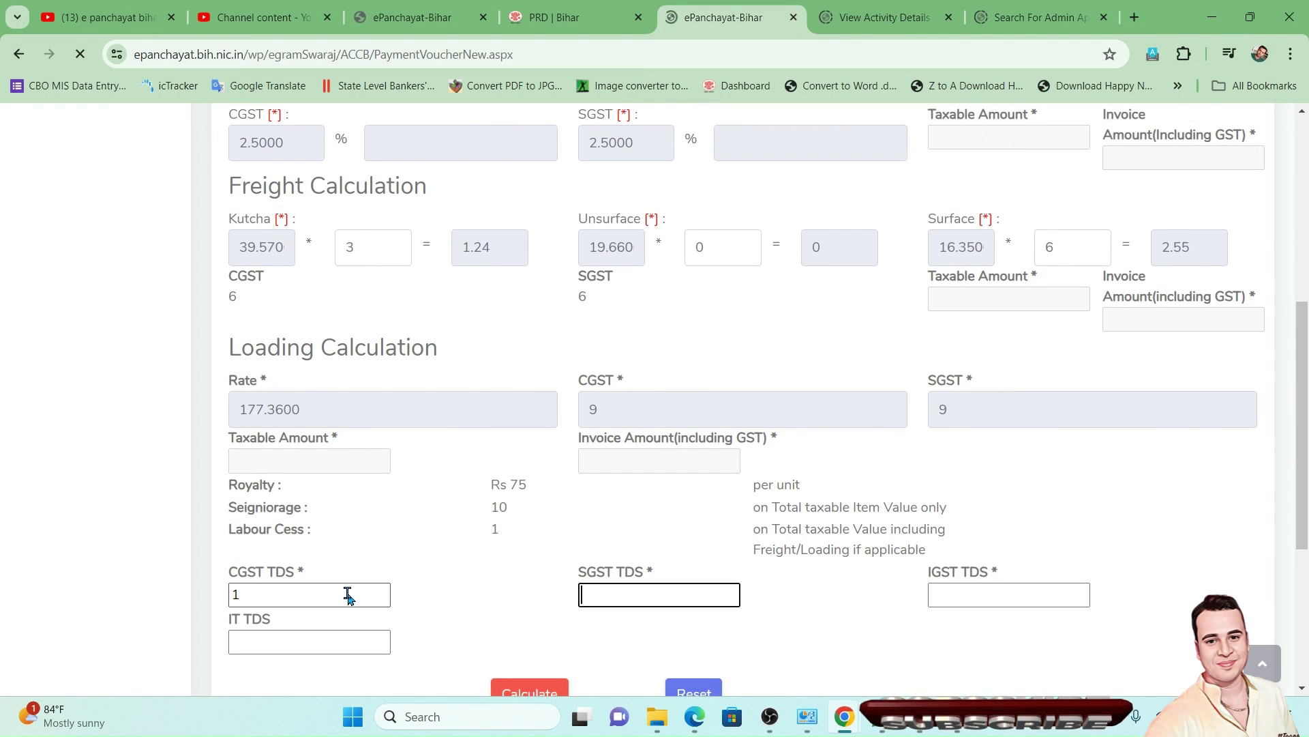
scroll(389, 619, down, 7)
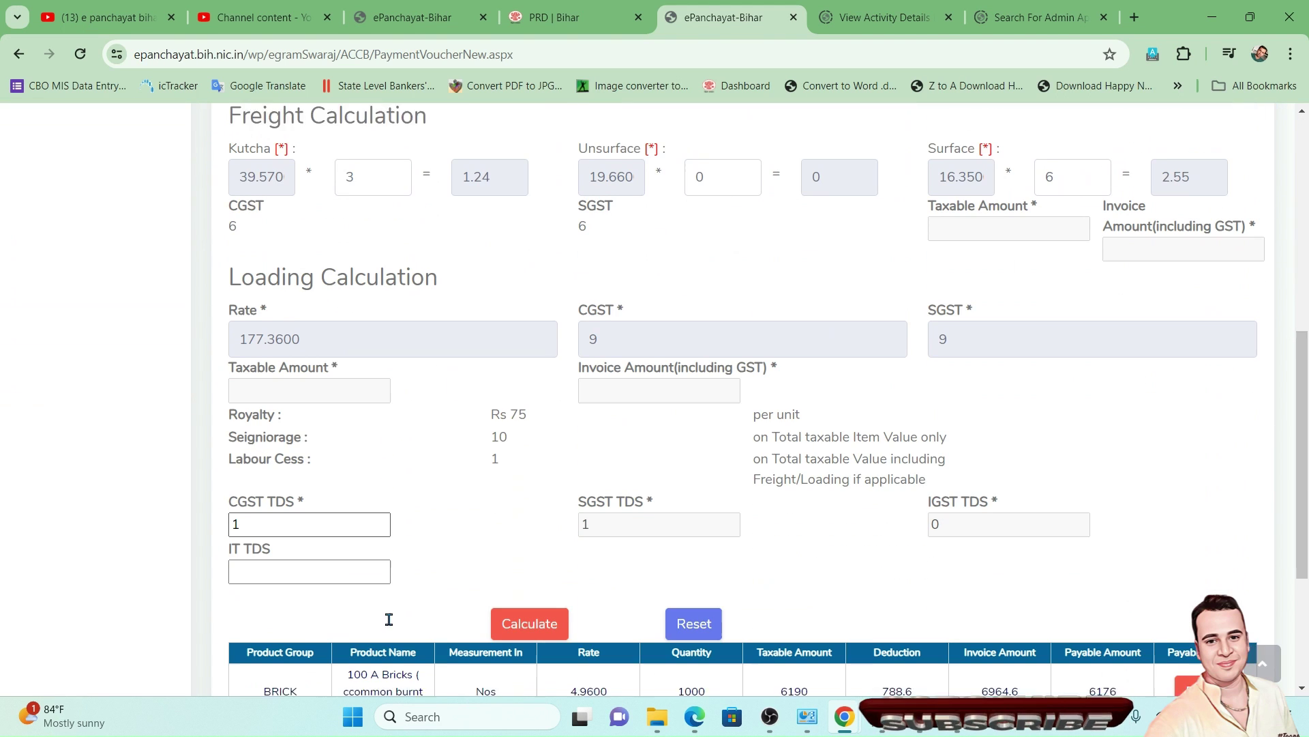
click(304, 531)
text(1)
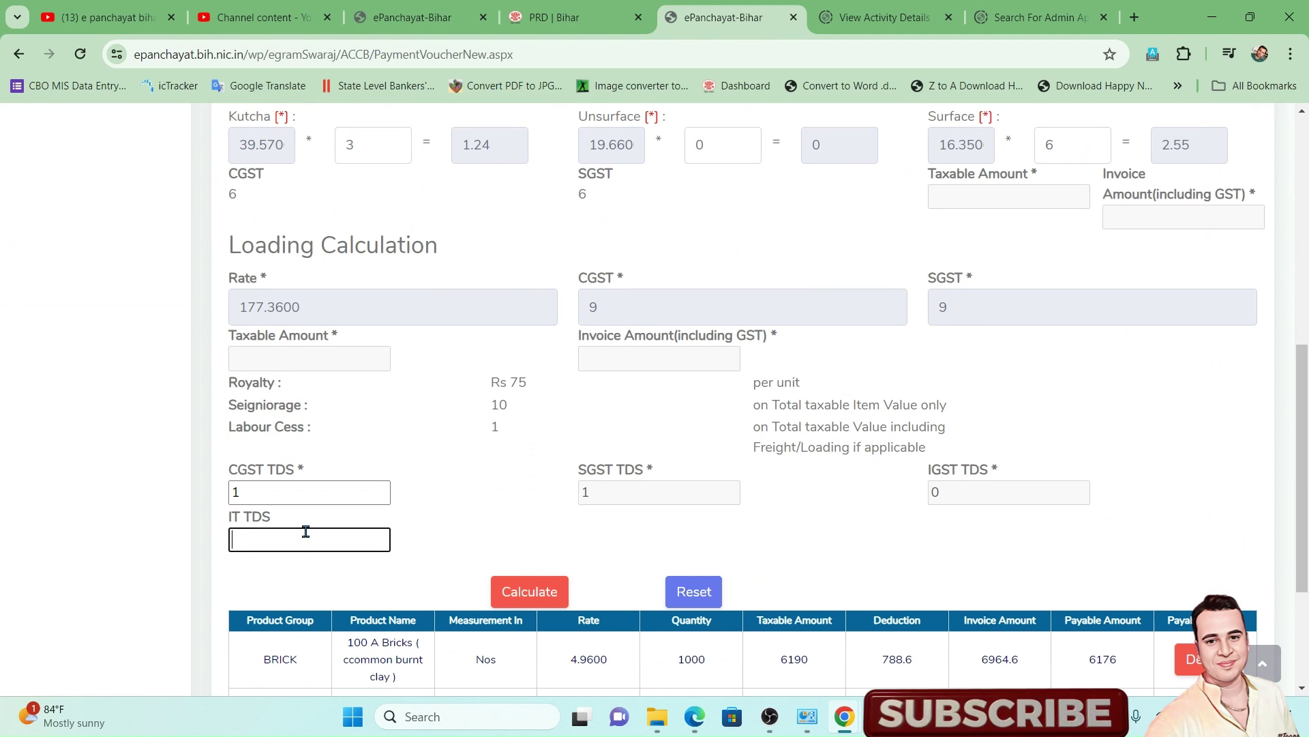
key(Tab)
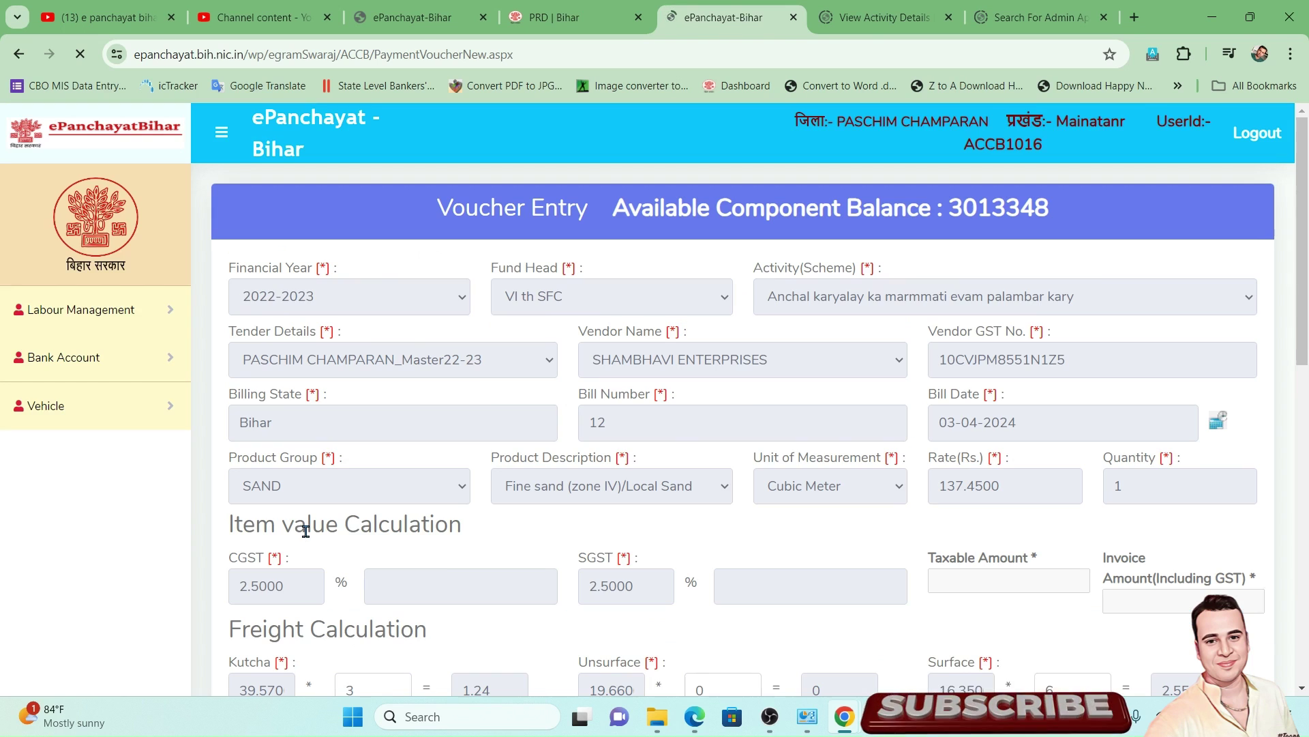
- Calculate the fine sand item and review the royalty rates and payable total of 486.4247
scroll(444, 570, down, 8)
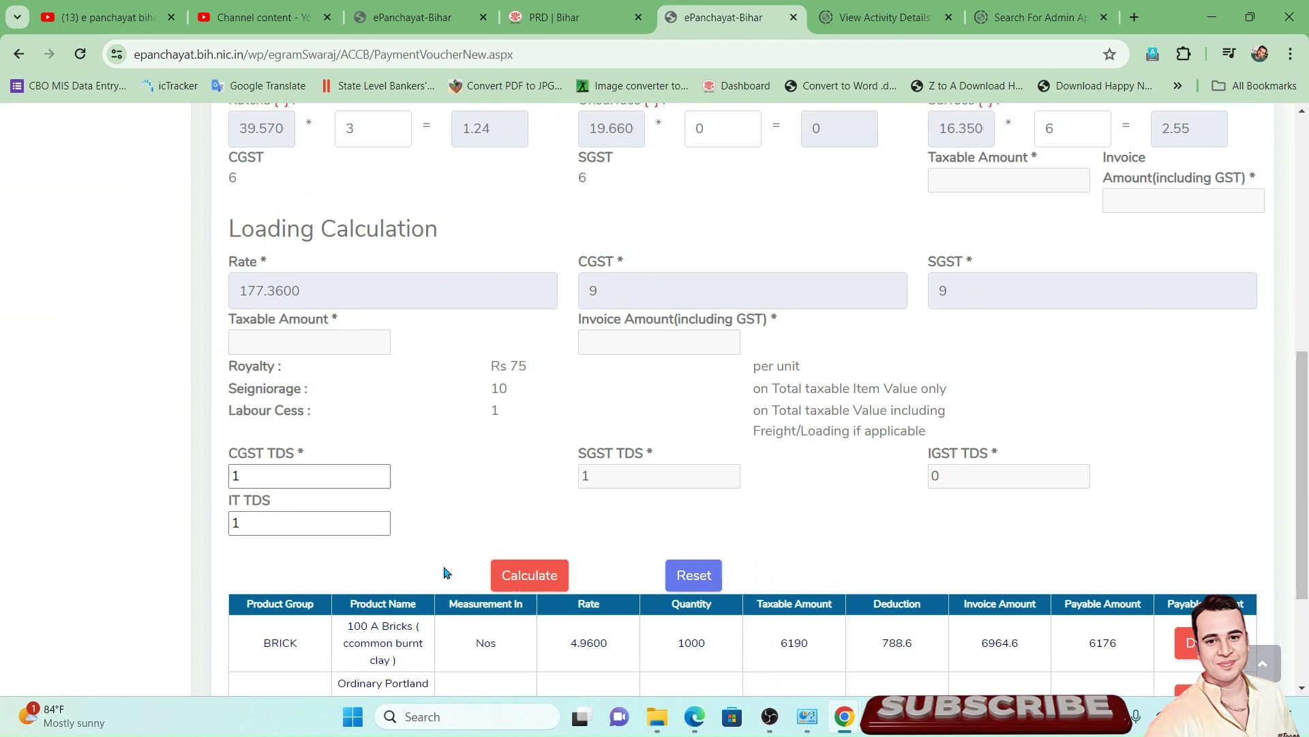
click(516, 555)
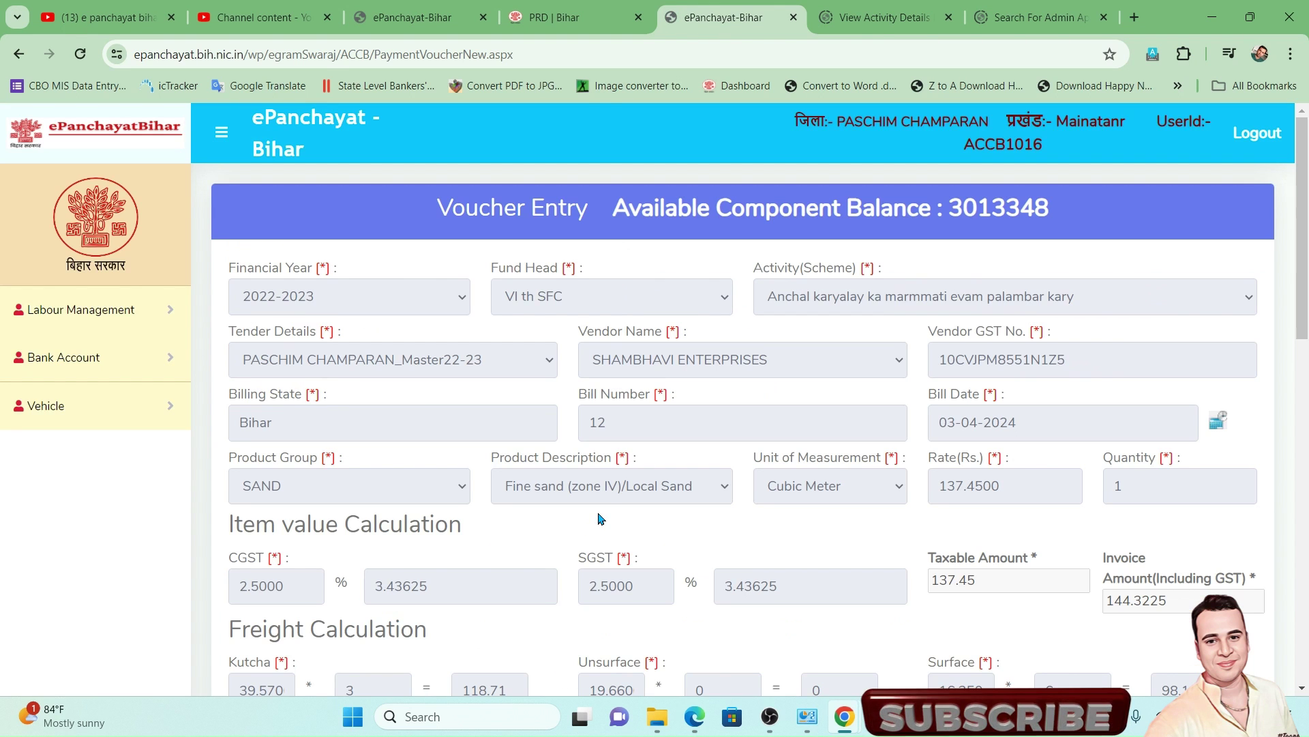
scroll(585, 553, down, 13)
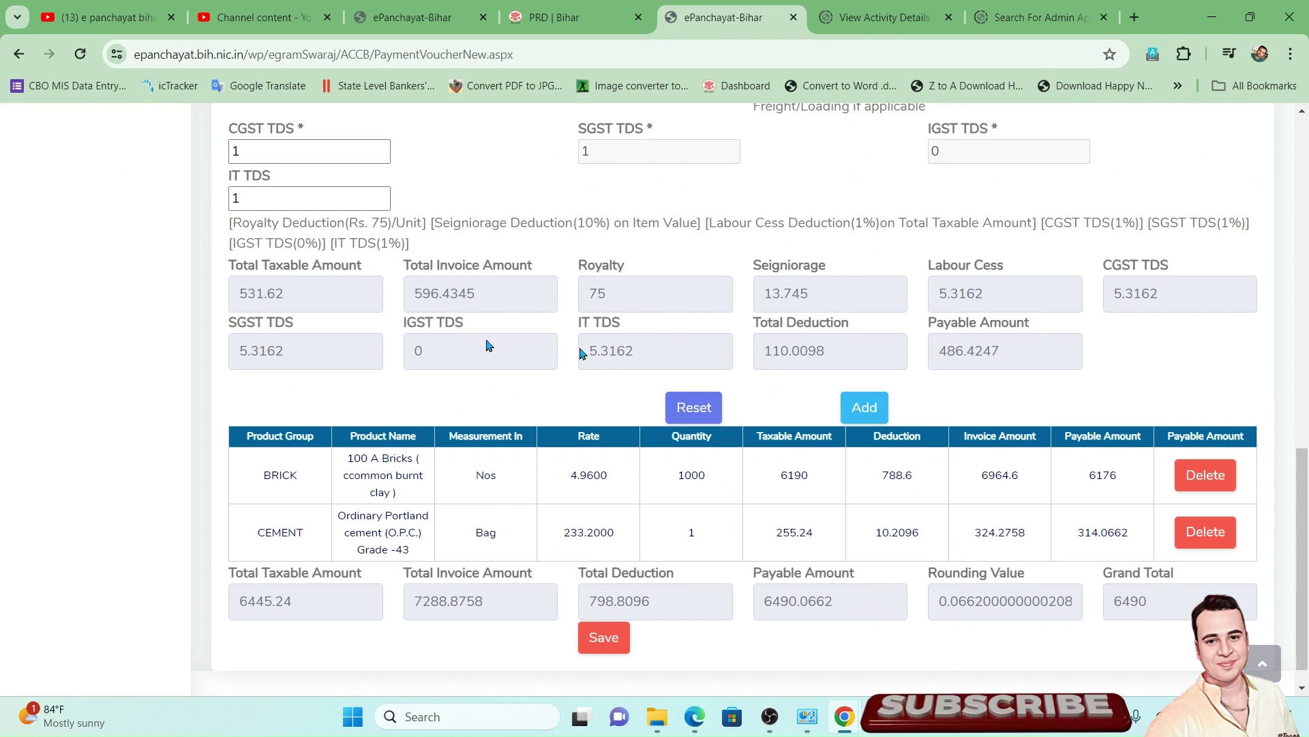
scroll(250, 270, up, 3)
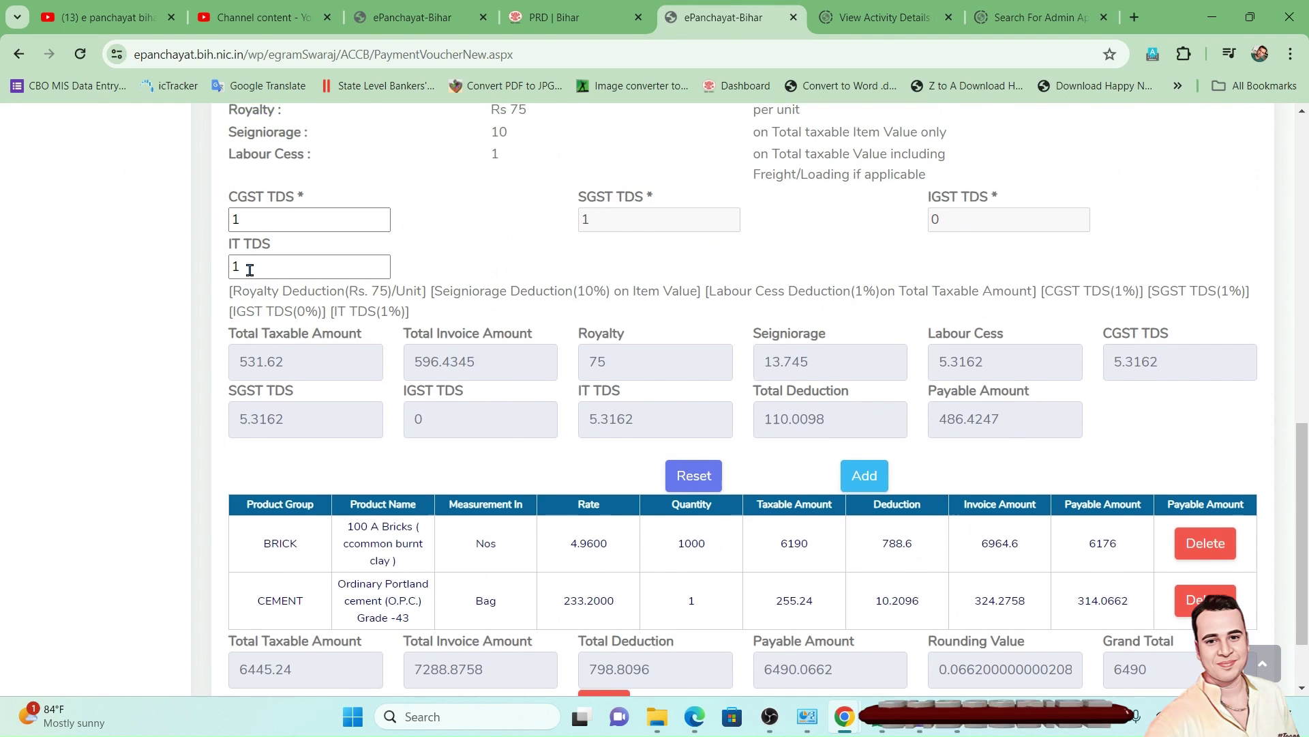
drag(238, 245, 530, 269)
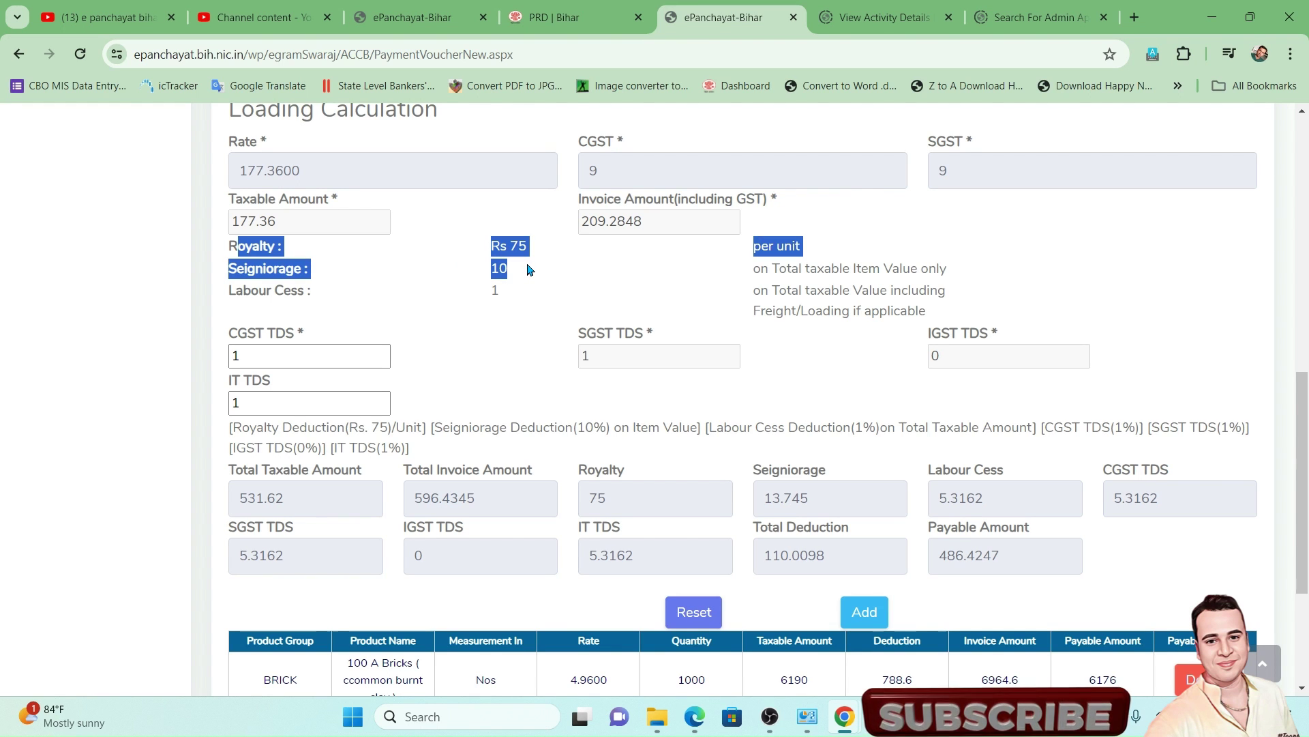
click(469, 289)
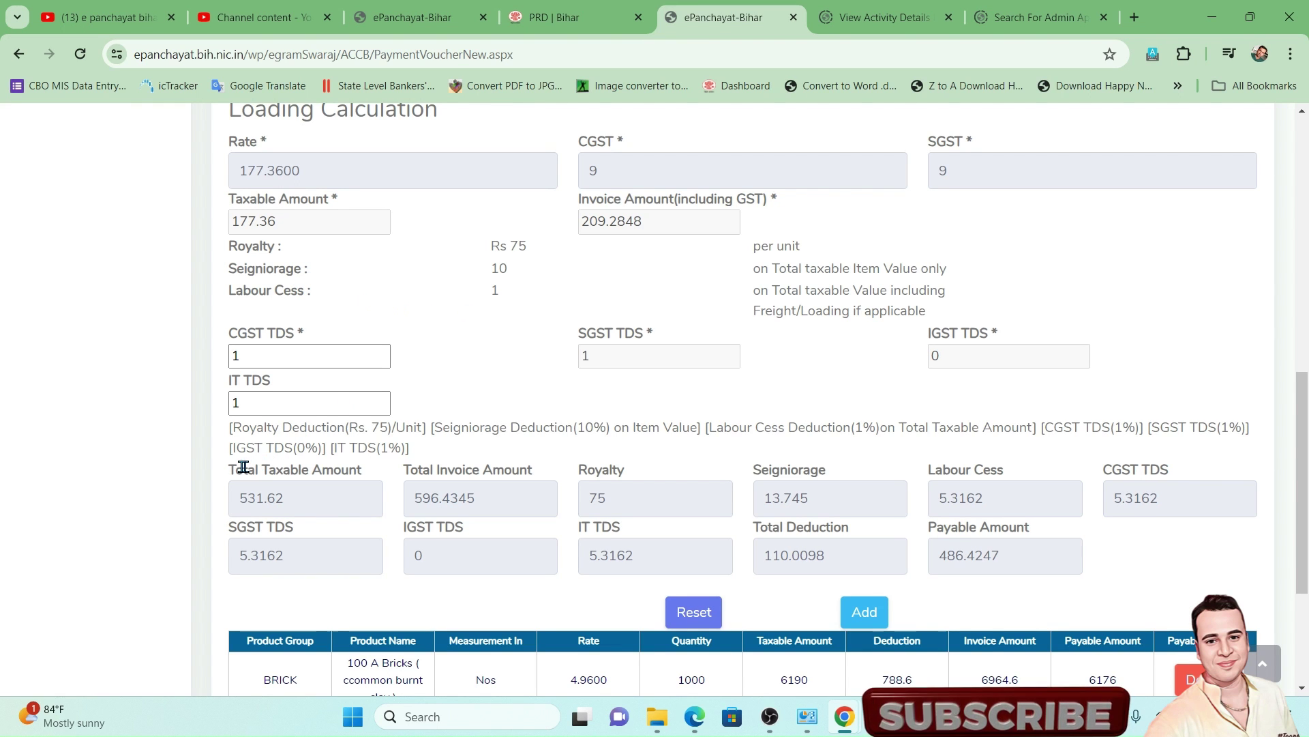
drag(235, 468, 1002, 569)
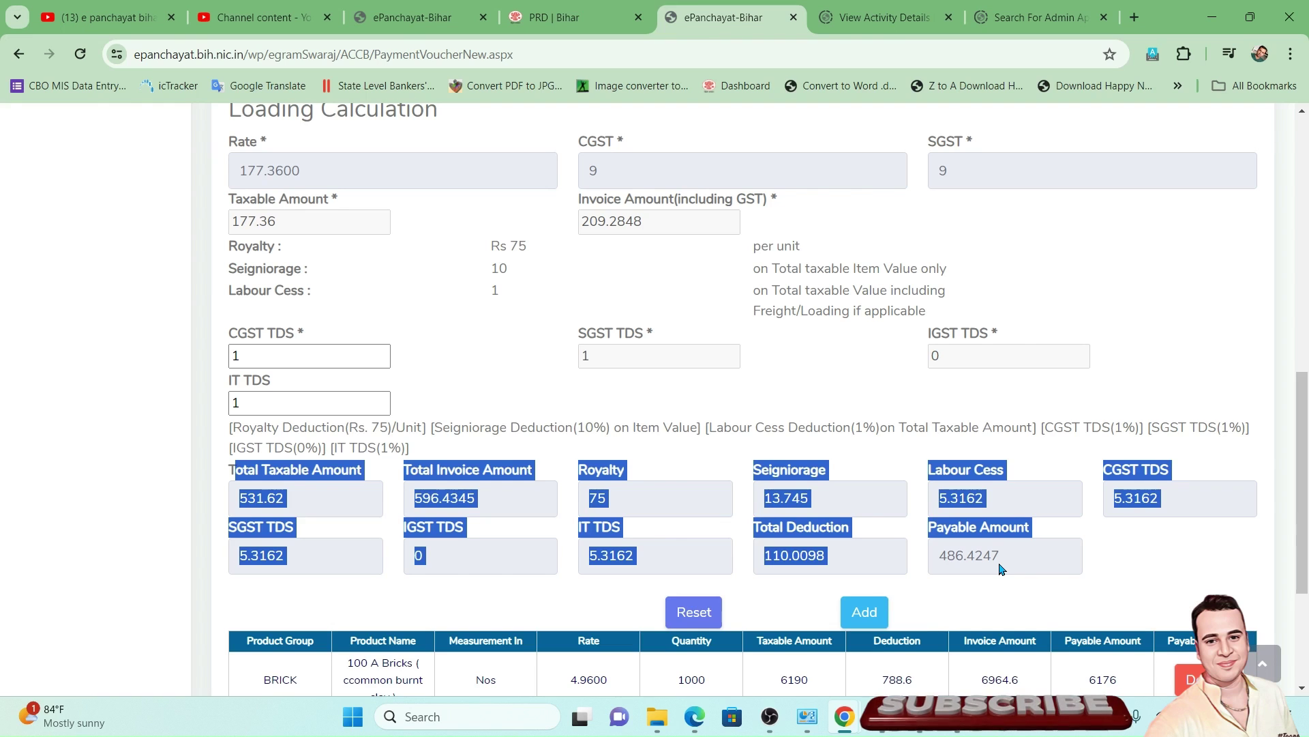
click(1001, 568)
- Add the fine sand item to the voucher and choose SAND as the next product group
click(848, 612)
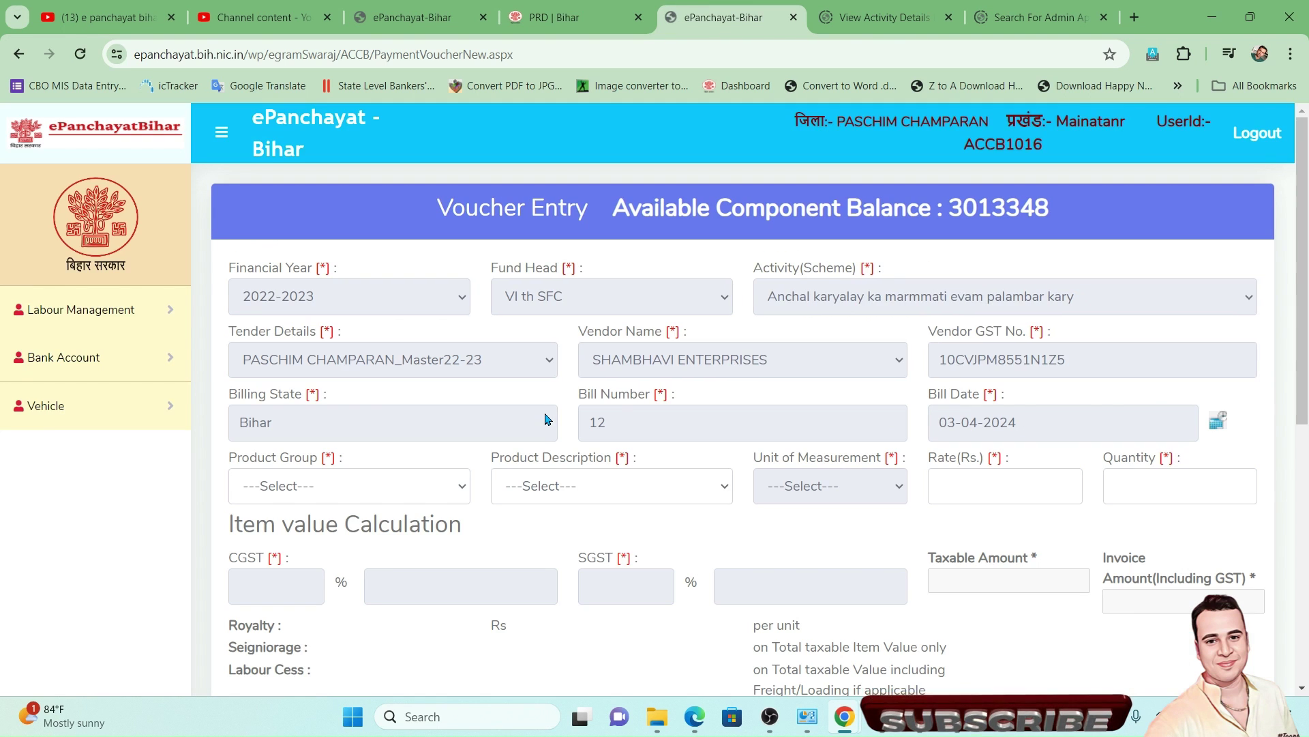
click(419, 491)
key(s)
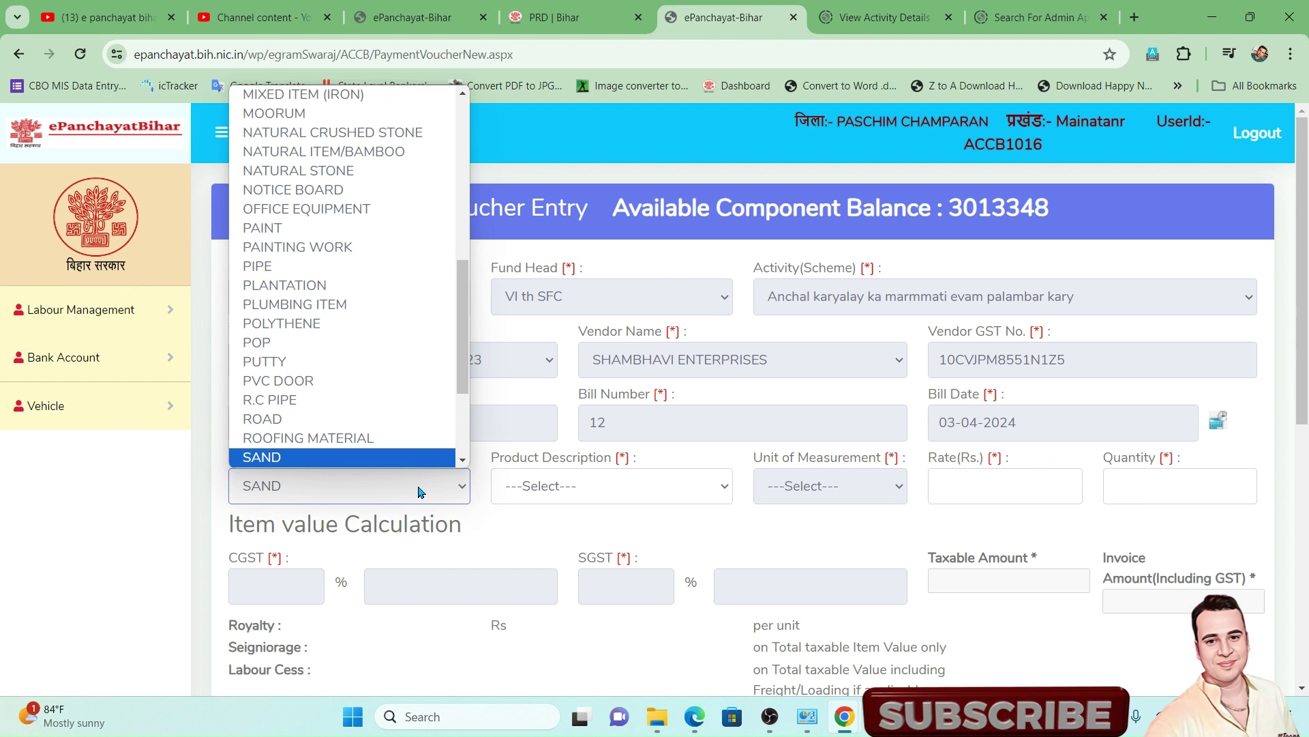
key(Return)
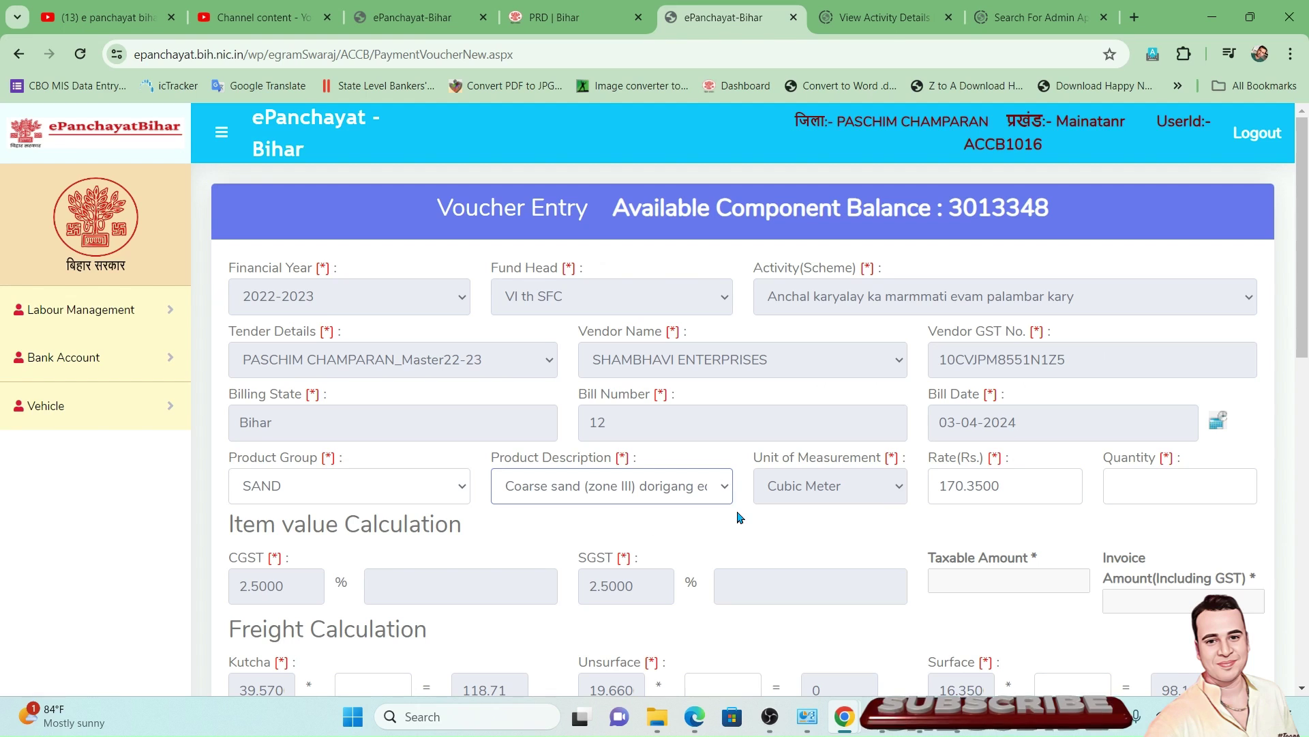
- Set the coarse sand quantity to 1
click(1142, 480)
text(1)
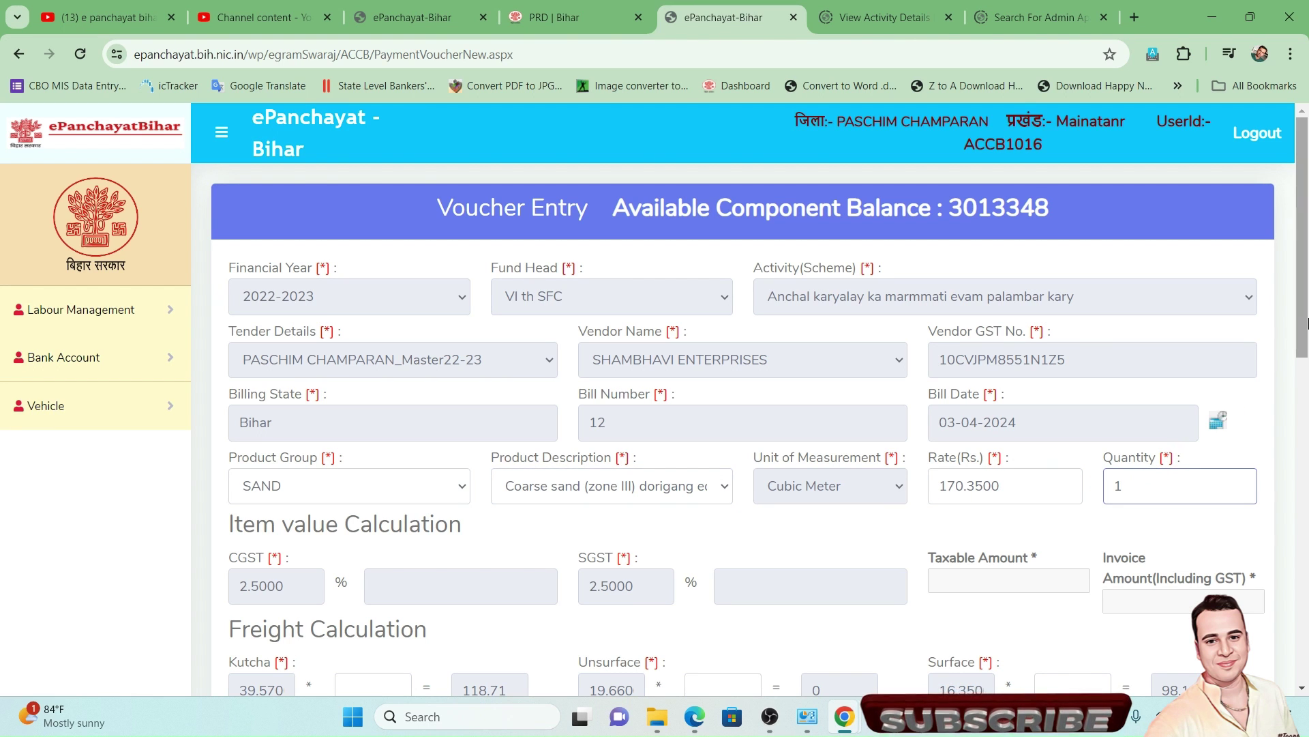
scroll(1304, 381, down, 1)
scroll(1304, 382, down, 3)
click(838, 549)
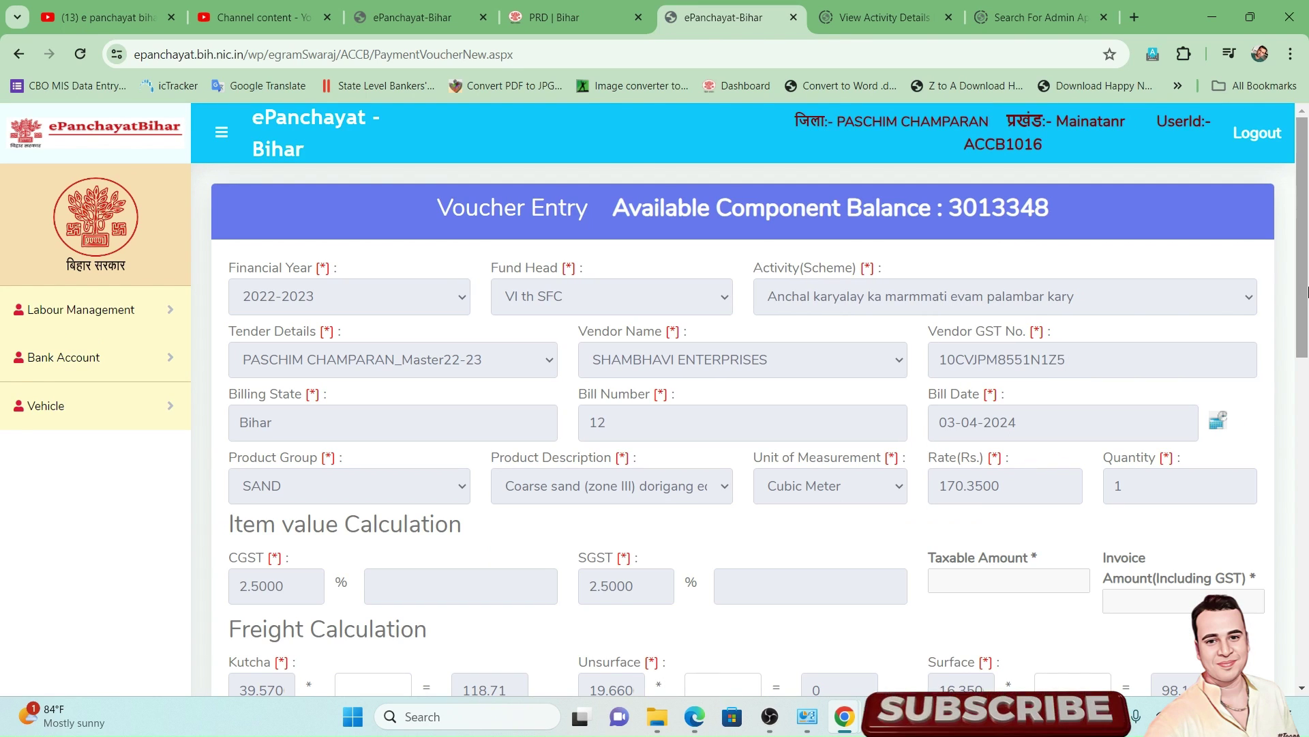
- Enter coarse sand freight multipliers Kutcha 9, giving 118.71, and Unsurface 0
scroll(1304, 292, down, 6)
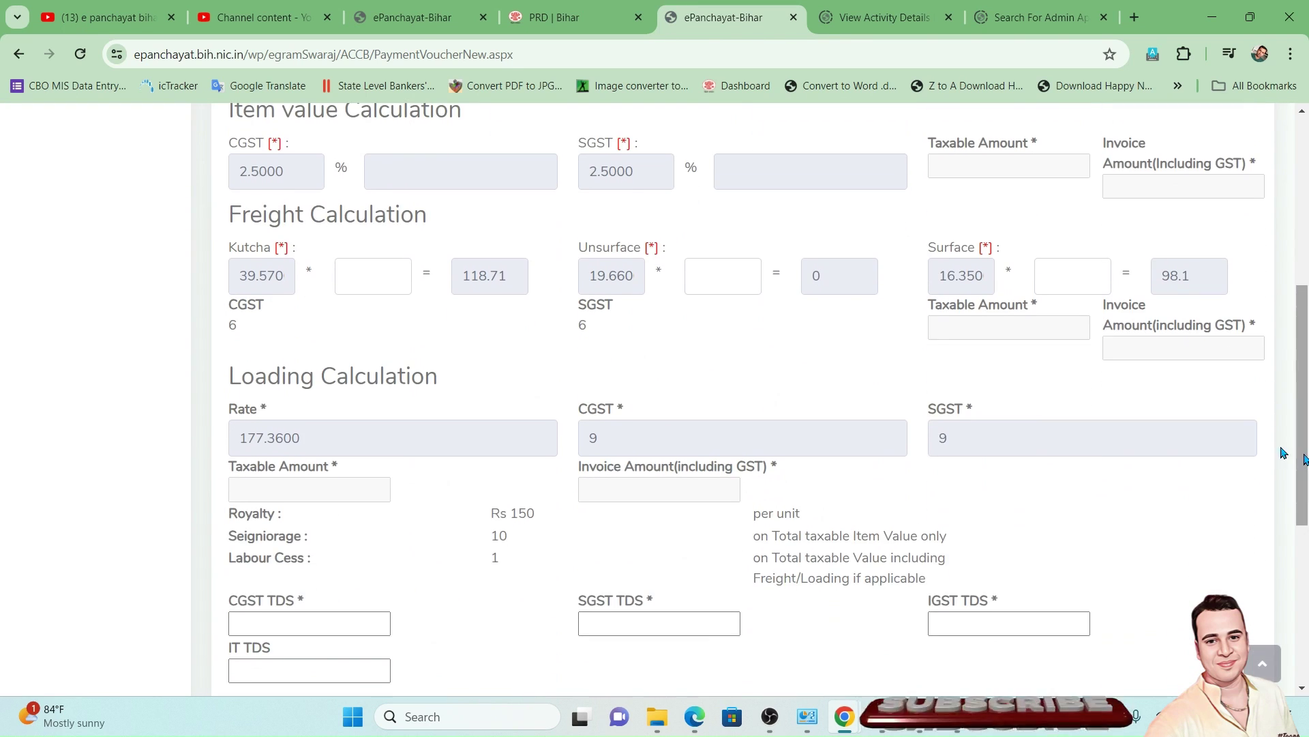
click(341, 280)
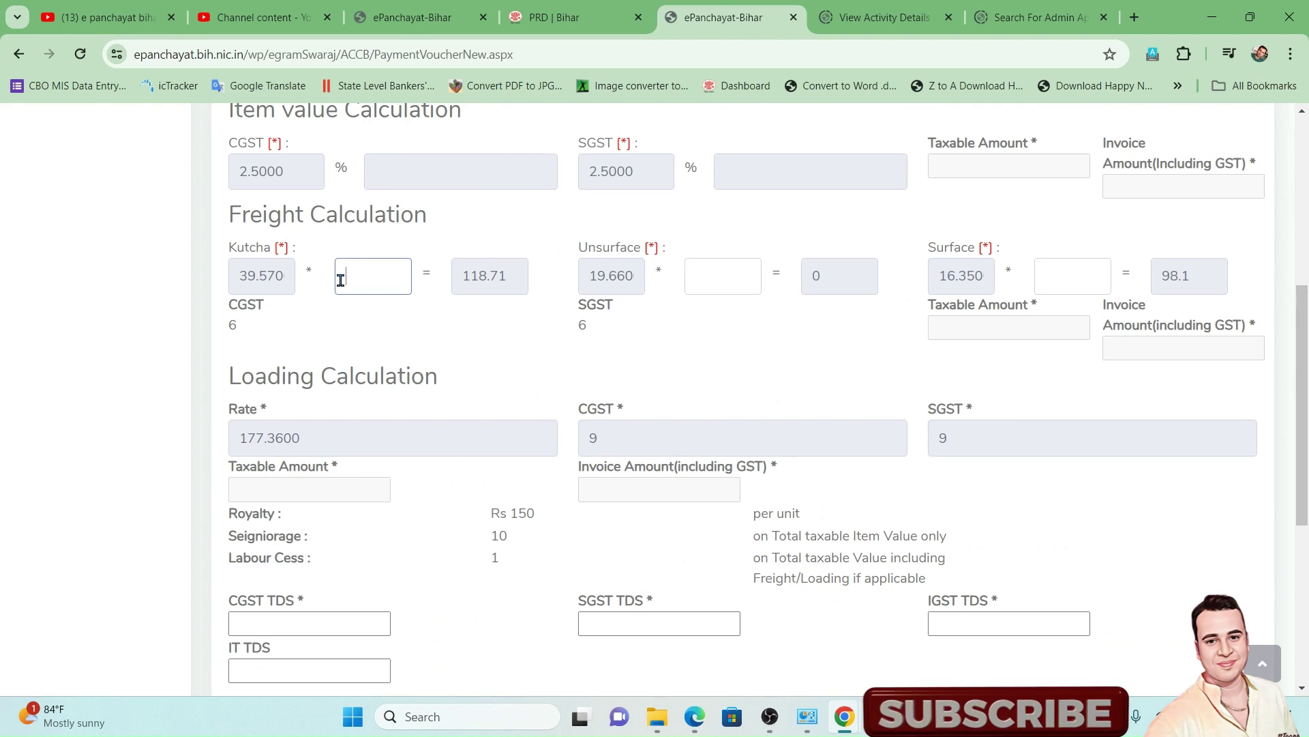
text(1)
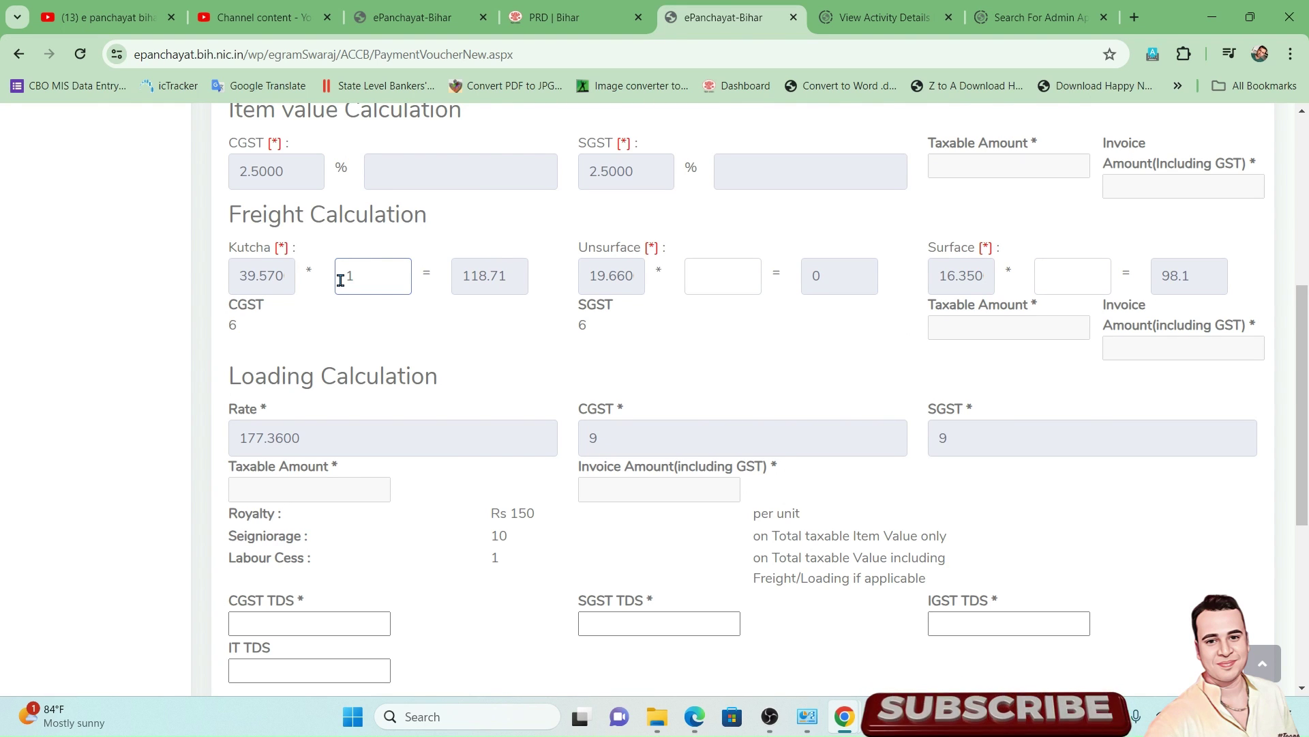
key(BackSpace)
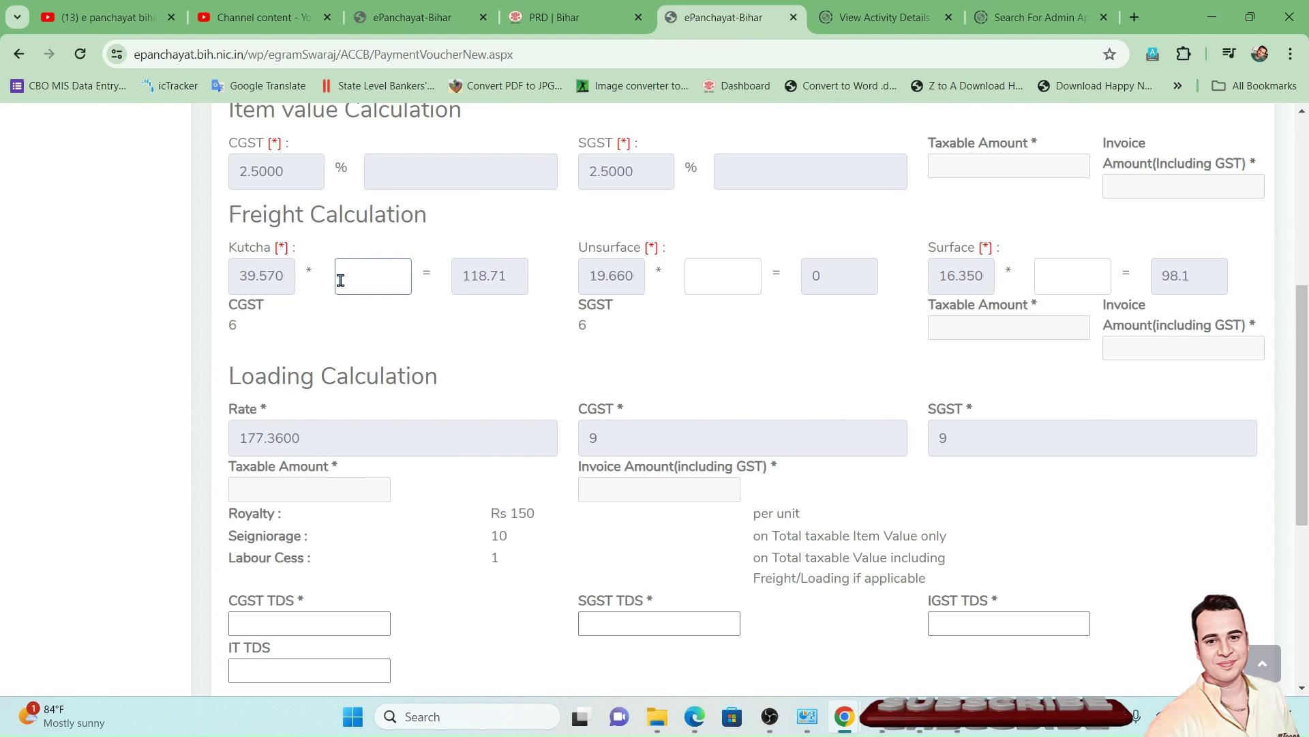
text(9)
key(Tab)
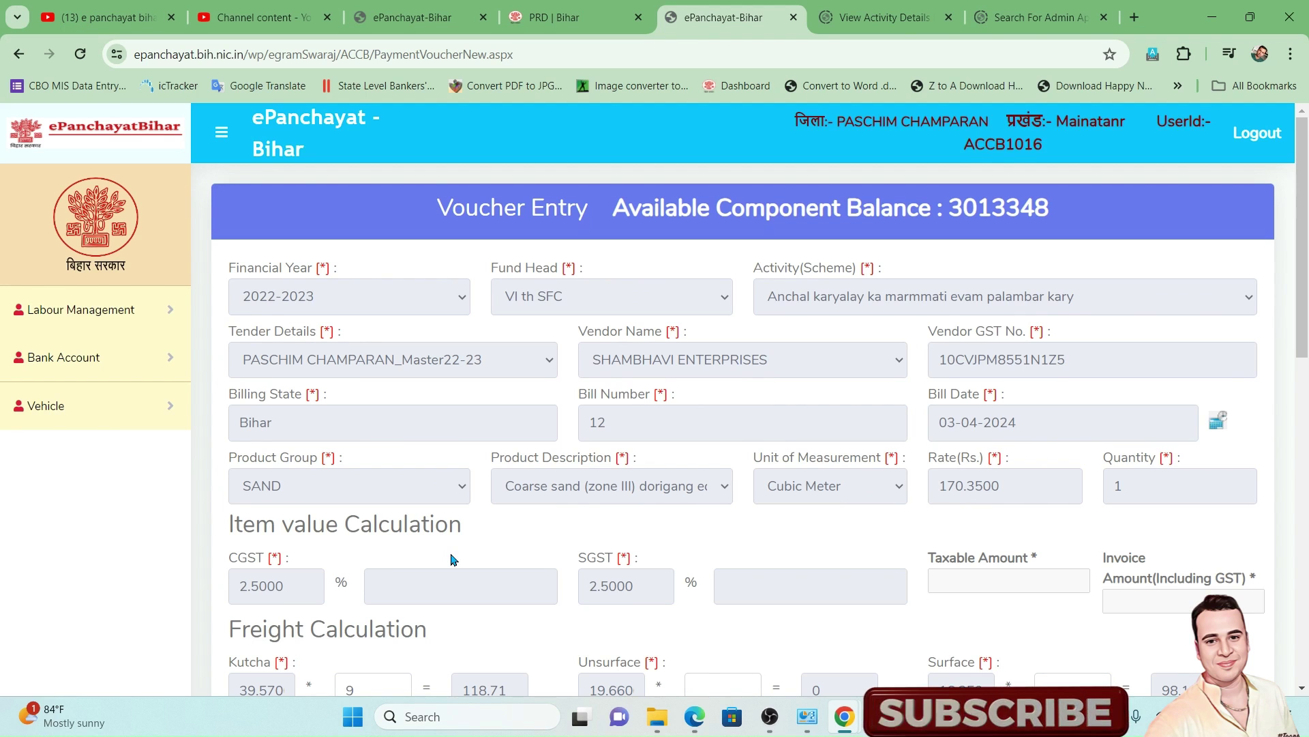
scroll(452, 556, down, 2)
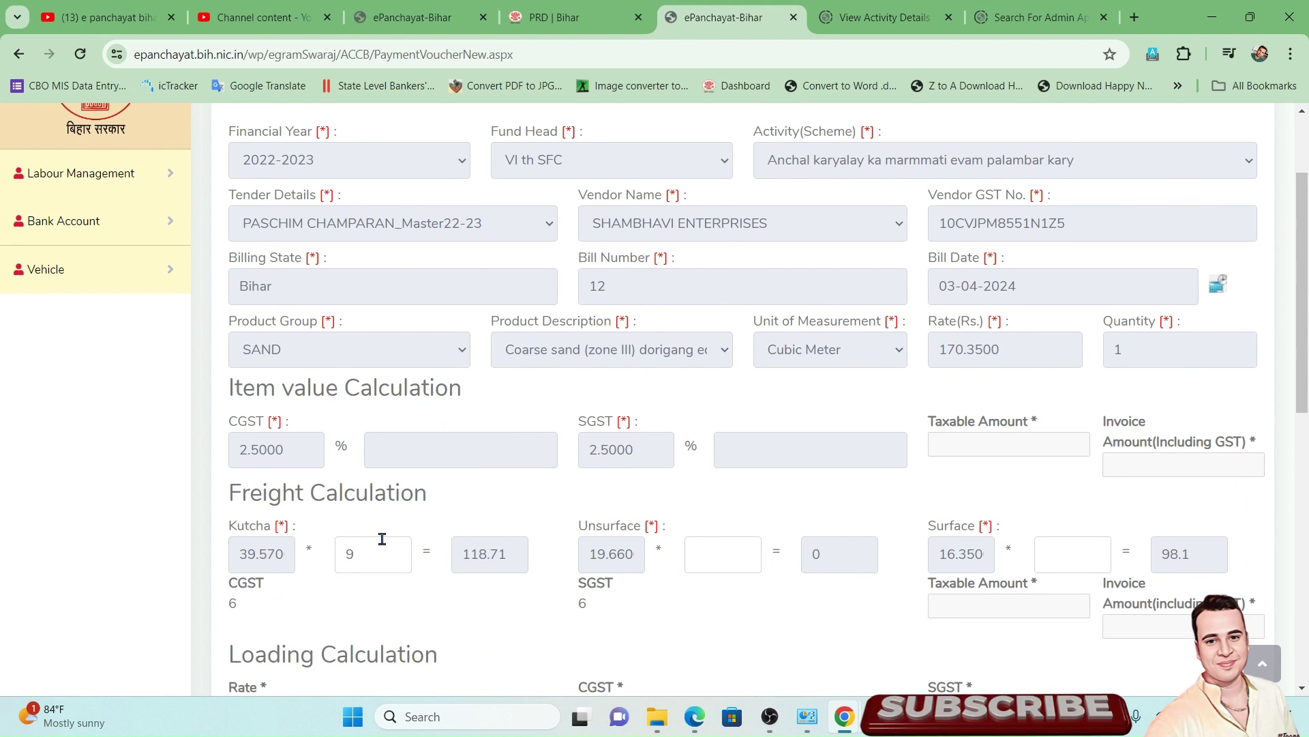
click(382, 539)
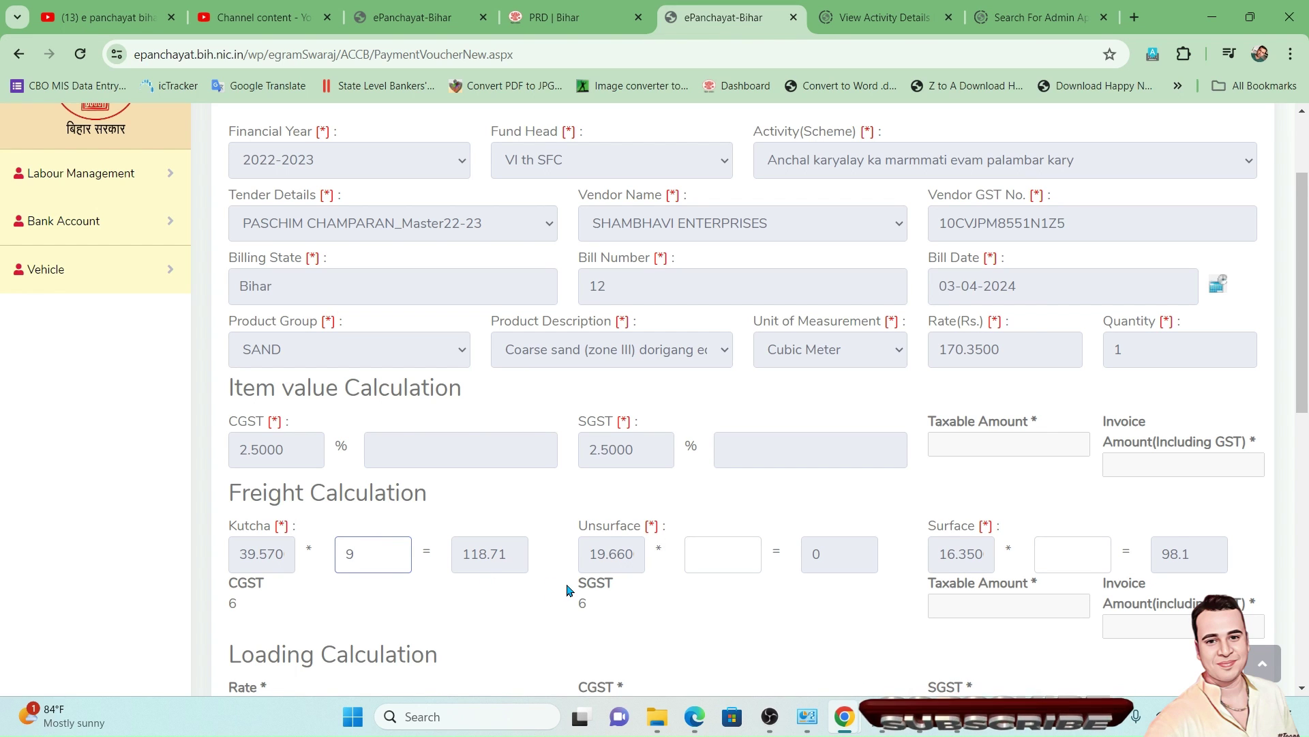
click(723, 555)
text(0)
click(1076, 555)
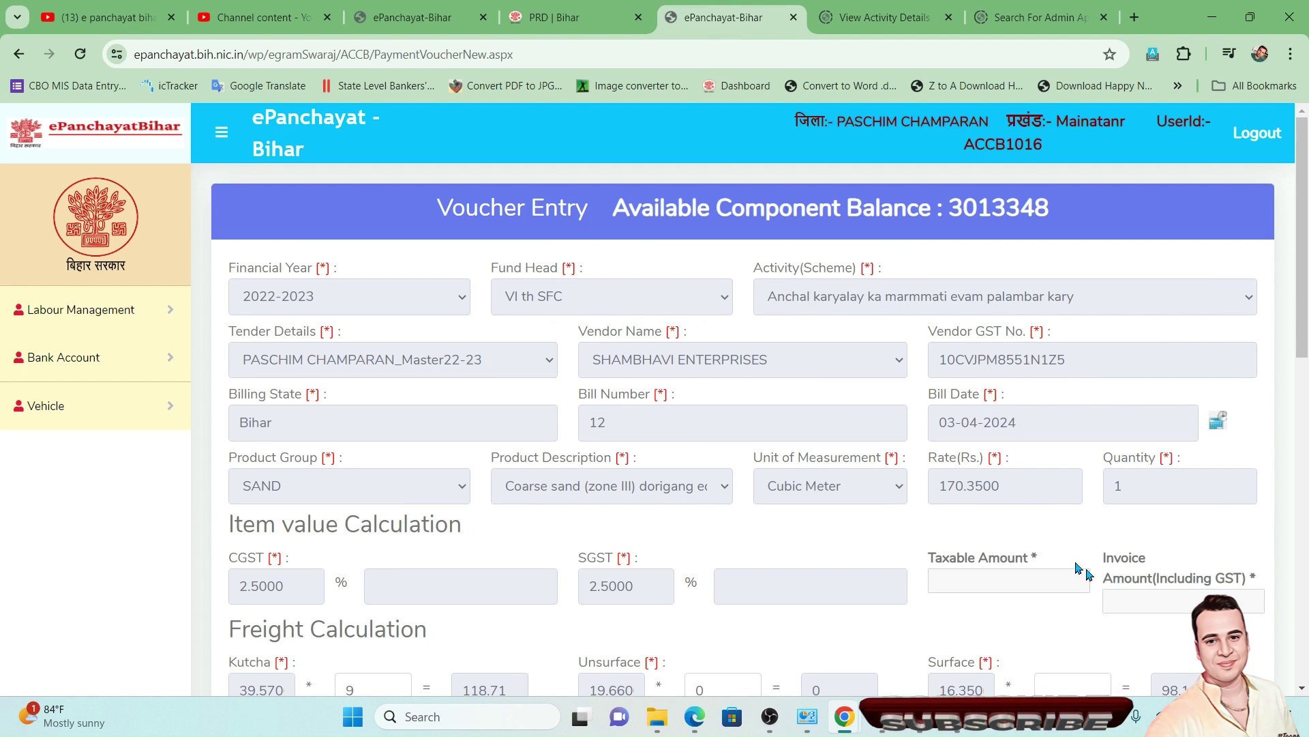
scroll(1080, 625, down, 1)
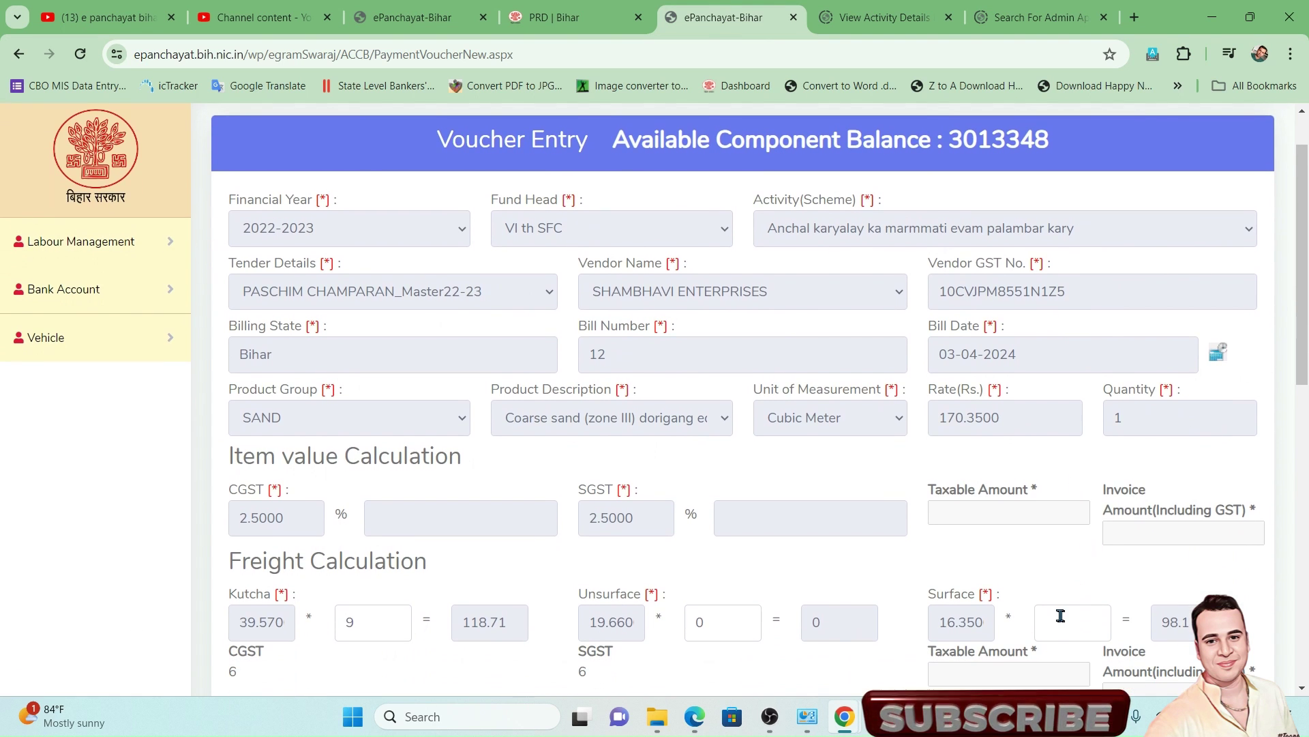
- Set the coarse sand Surface freight multiplier to 200, giving 98.1
text(200)
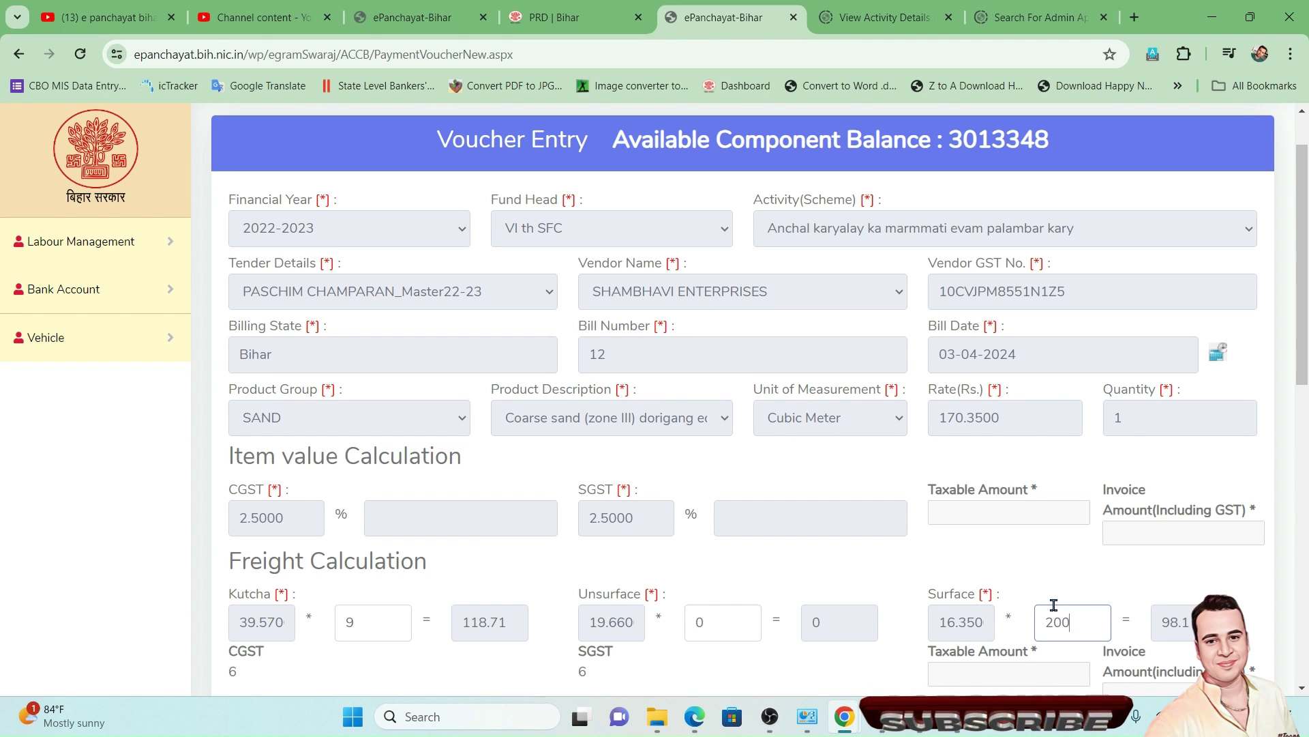
click(1031, 592)
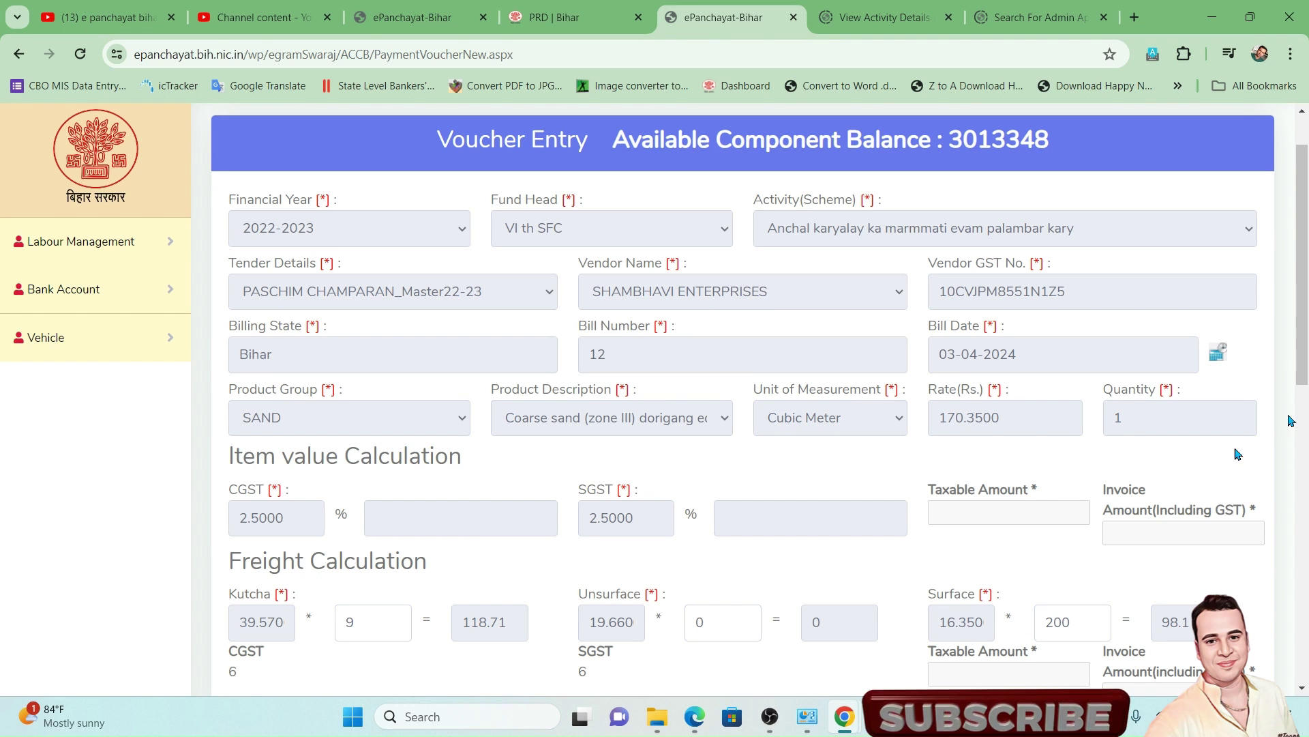
scroll(1301, 396, down, 3)
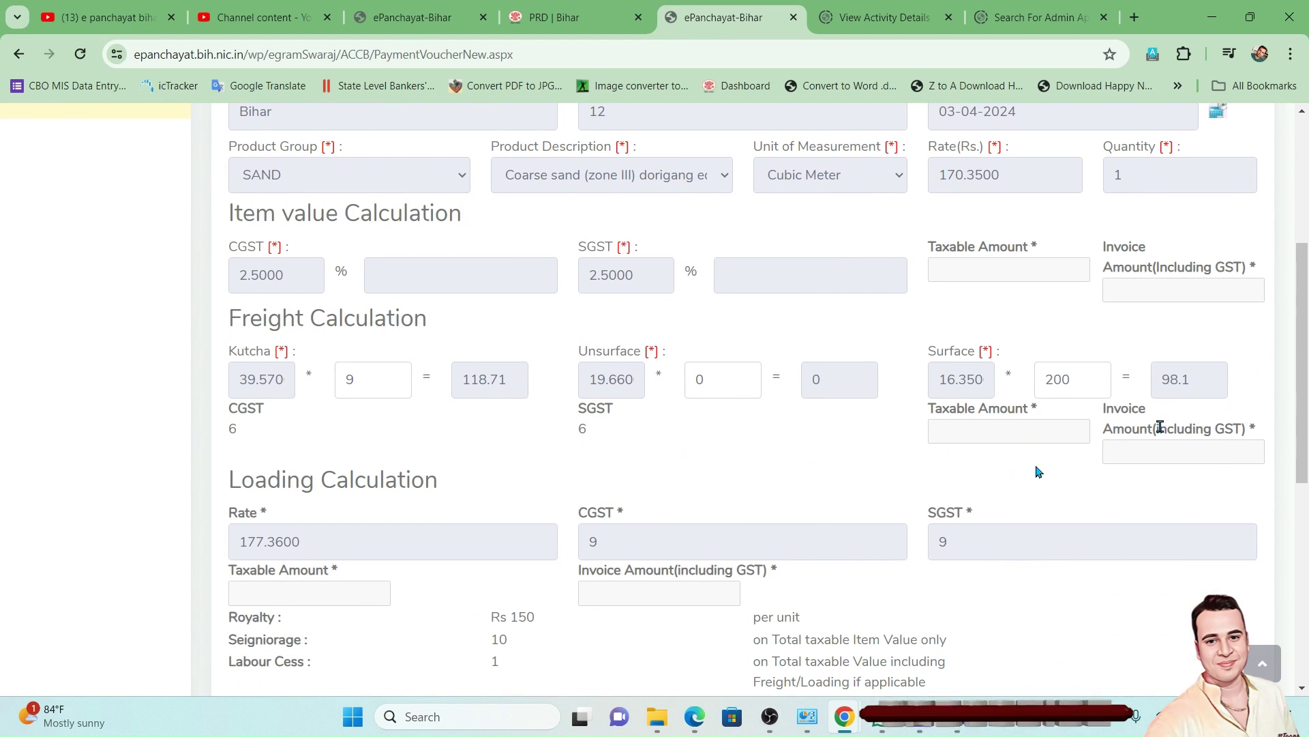
drag(1307, 384, 1307, 429)
- Set CGST TDS, SGST TDS and IT TDS to 1 and check the Rs 150 royalty
click(291, 609)
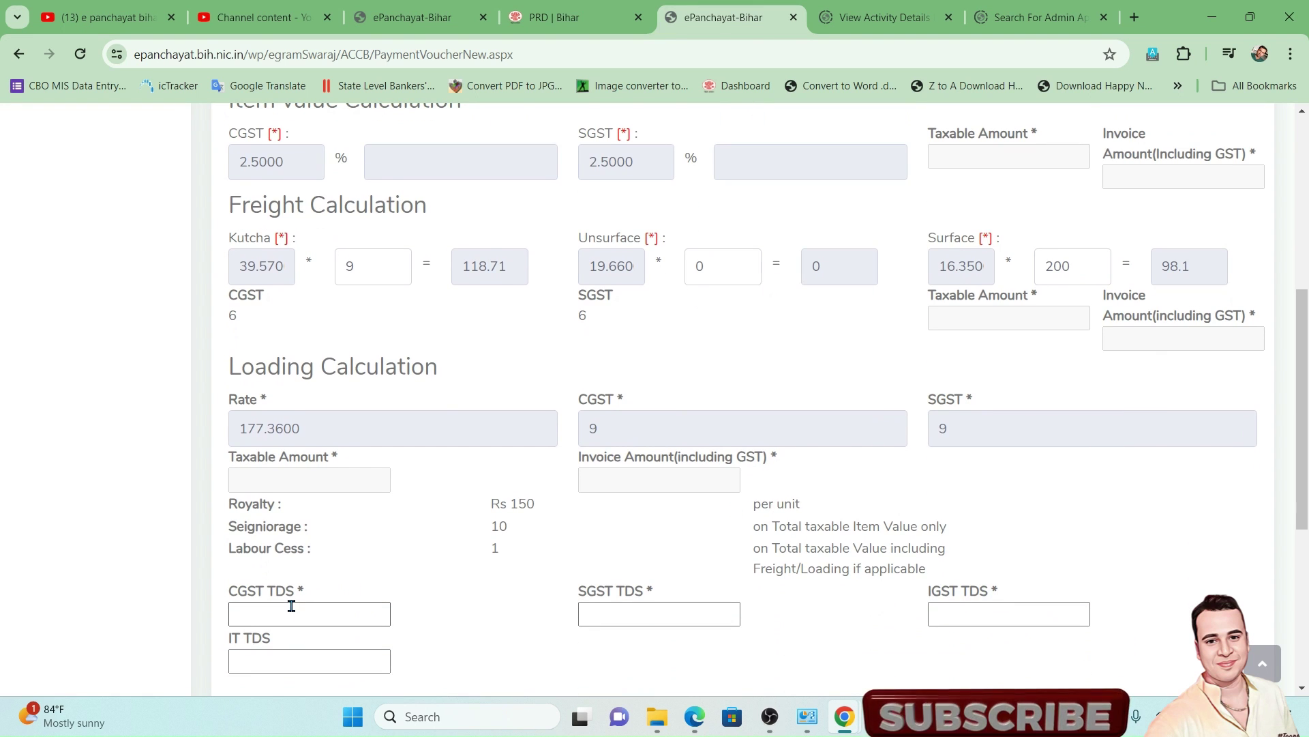
text(1)
key(Tab)
text(1)
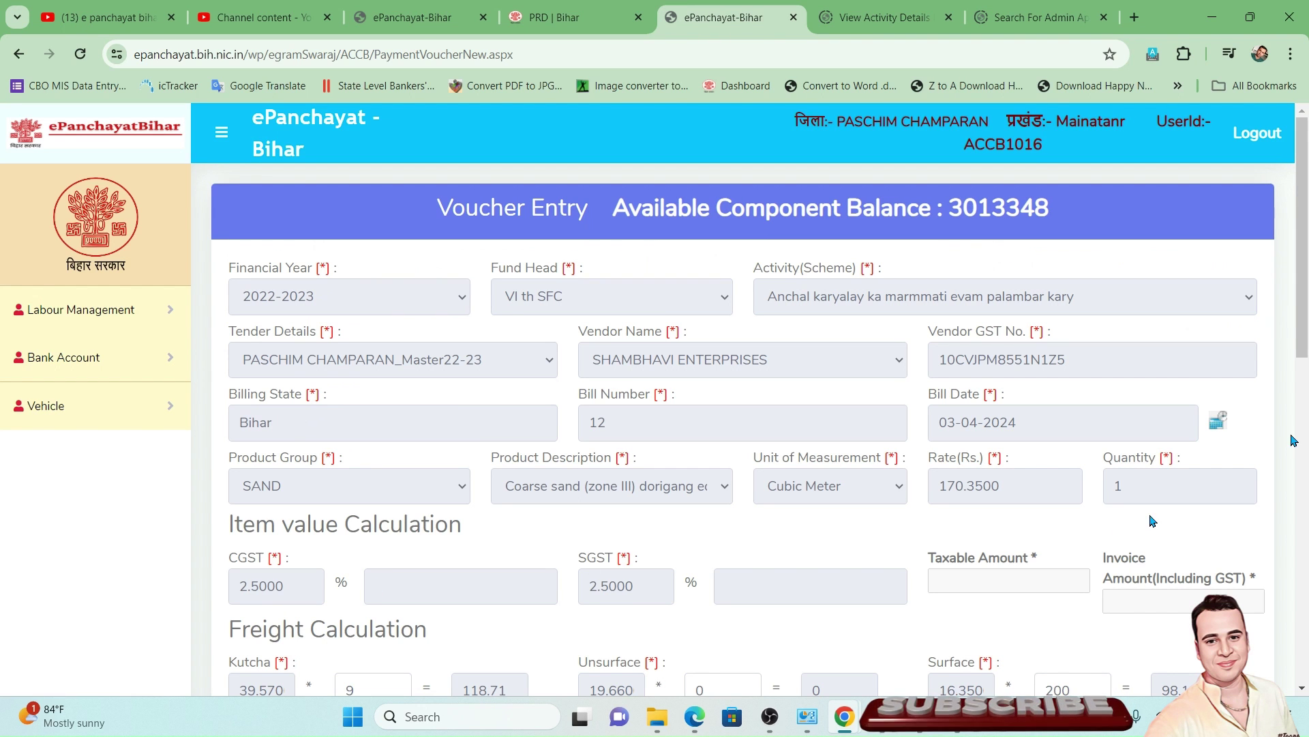
scroll(751, 410, down, 6)
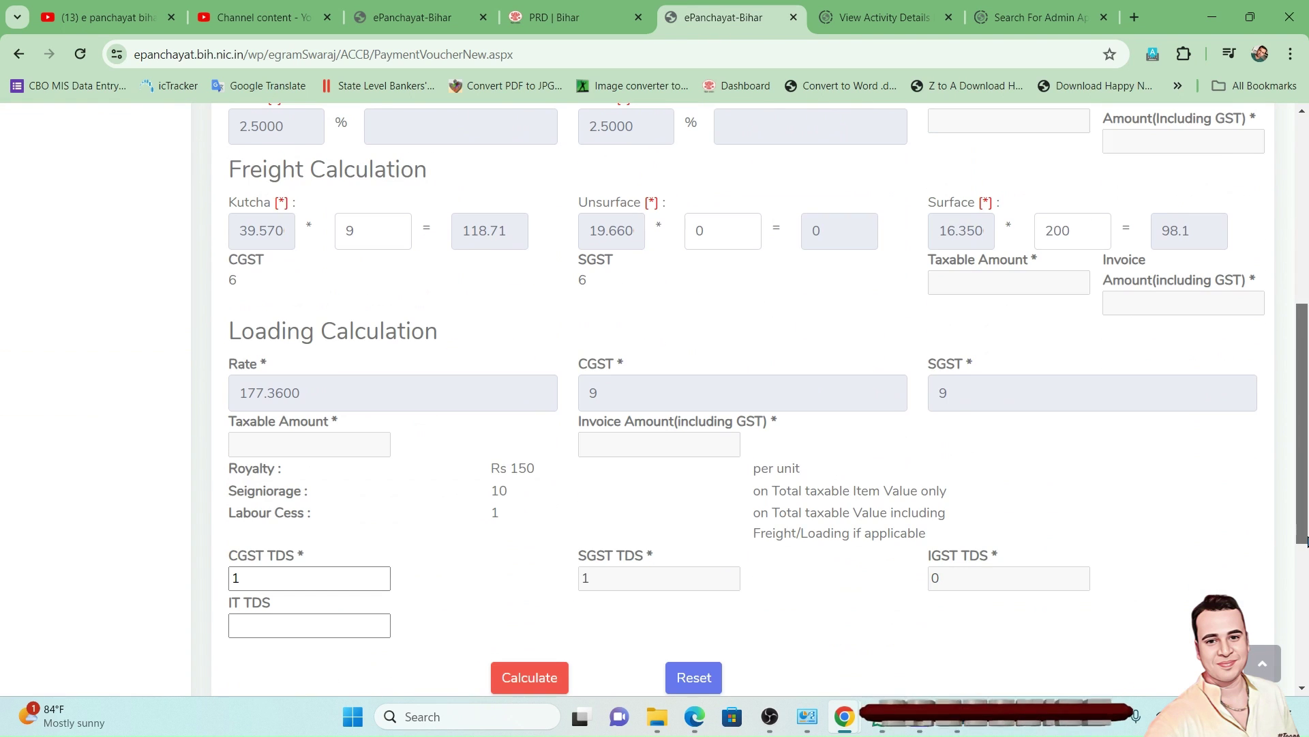
click(360, 616)
text(1)
drag(237, 463, 516, 487)
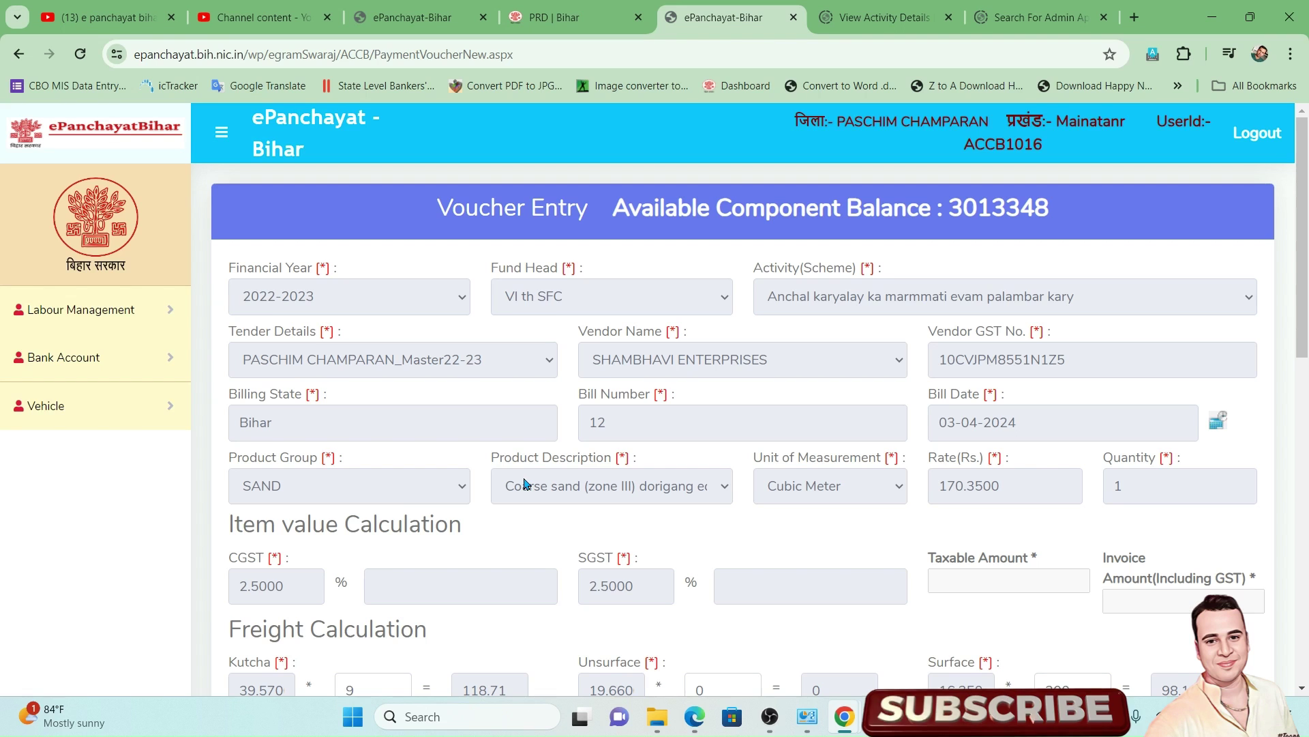
drag(1307, 305, 1303, 564)
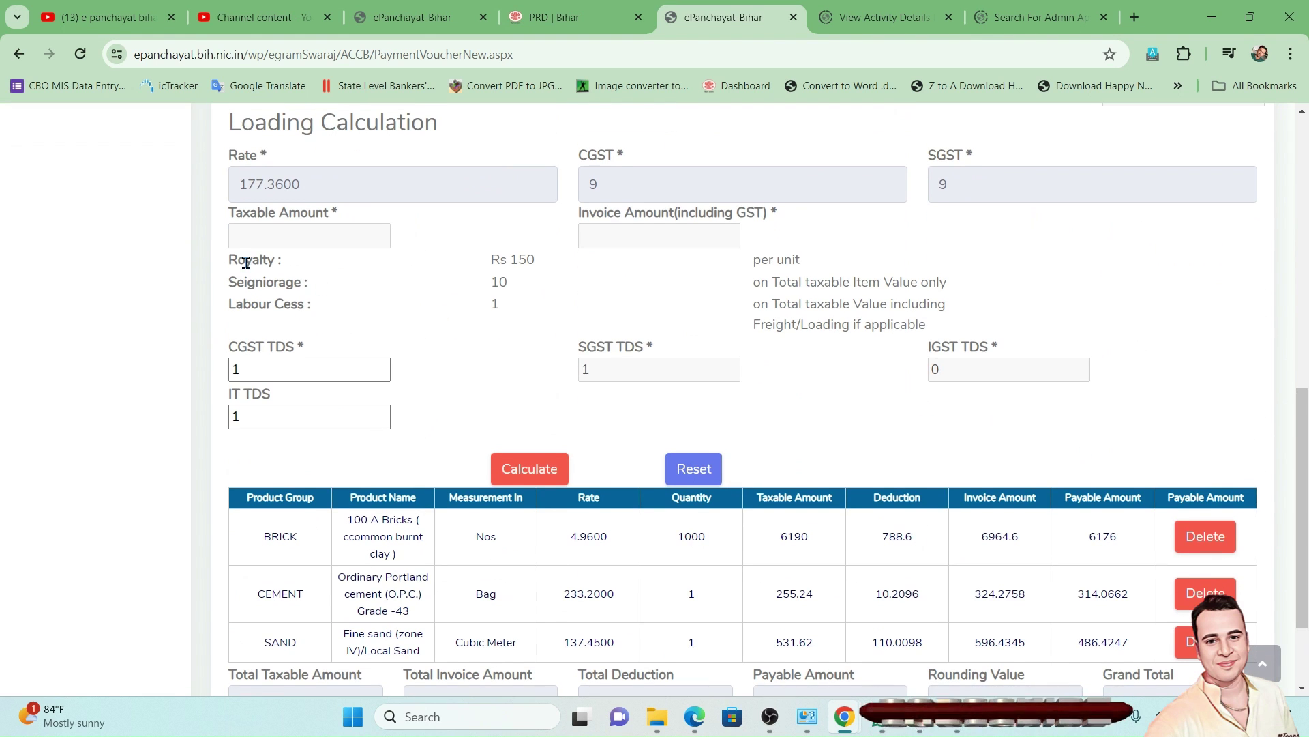
drag(245, 263, 540, 264)
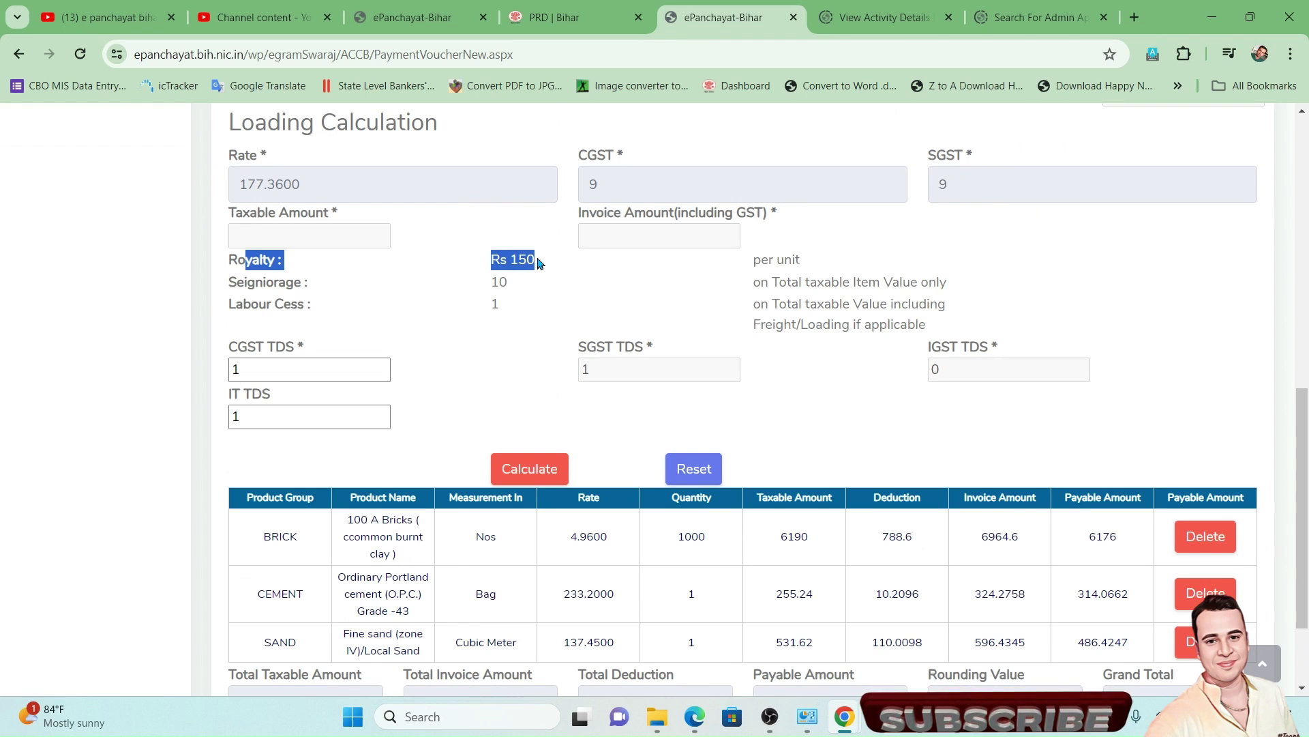
- Calculate the coarse sand item: Surface freight 3270, deductions 325.9886, payable 4123.4293
click(544, 478)
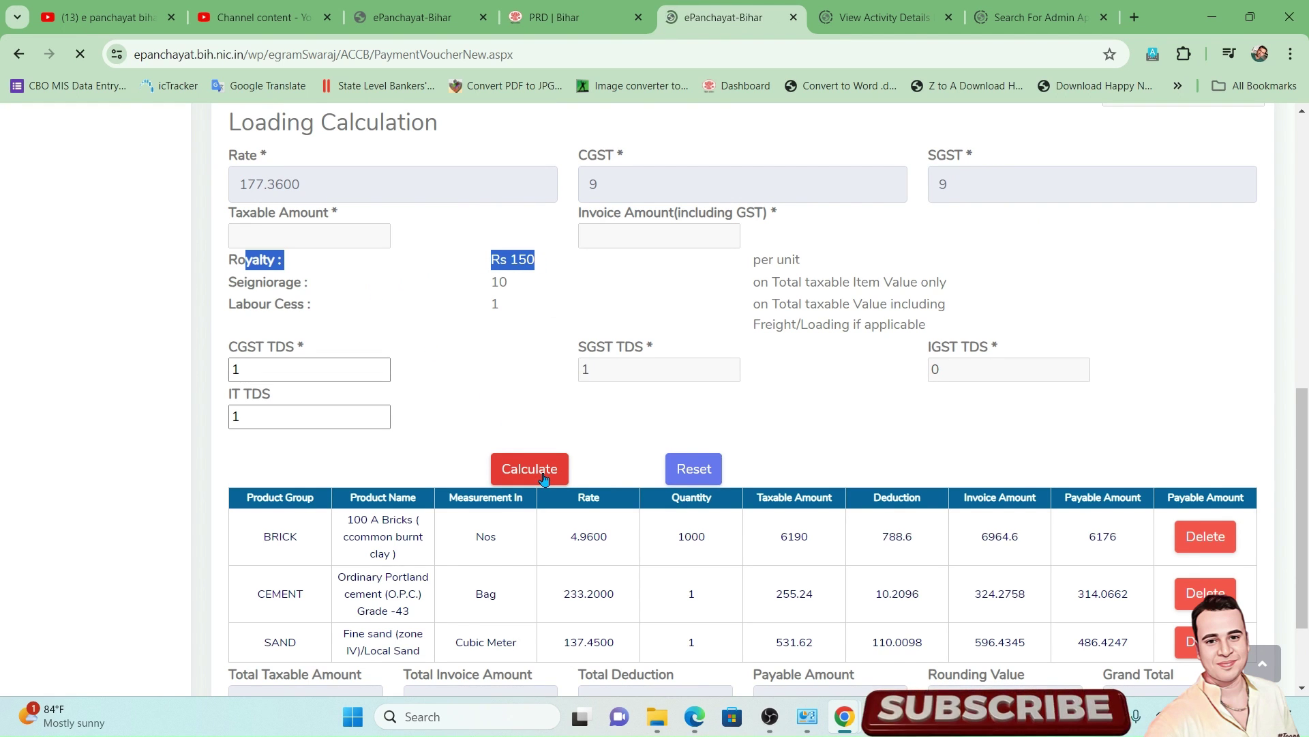
scroll(1146, 464, down, 6)
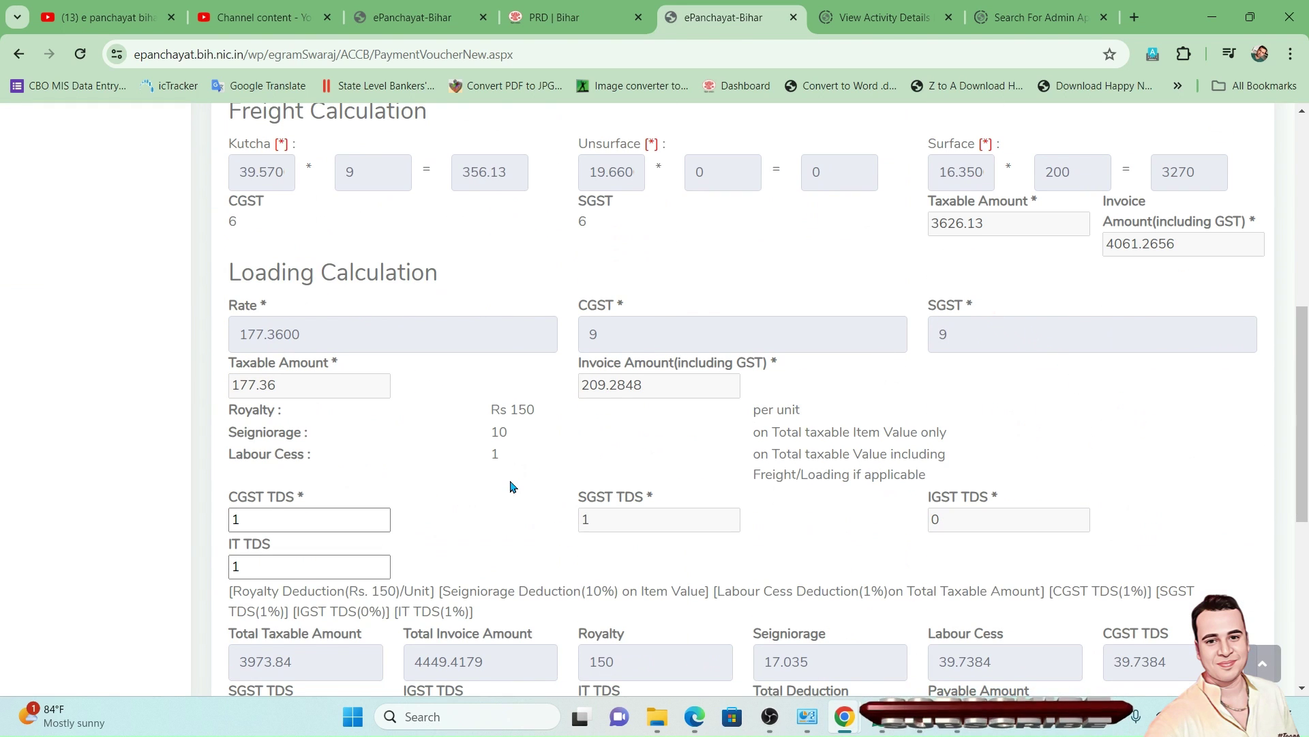
scroll(513, 486, down, 3)
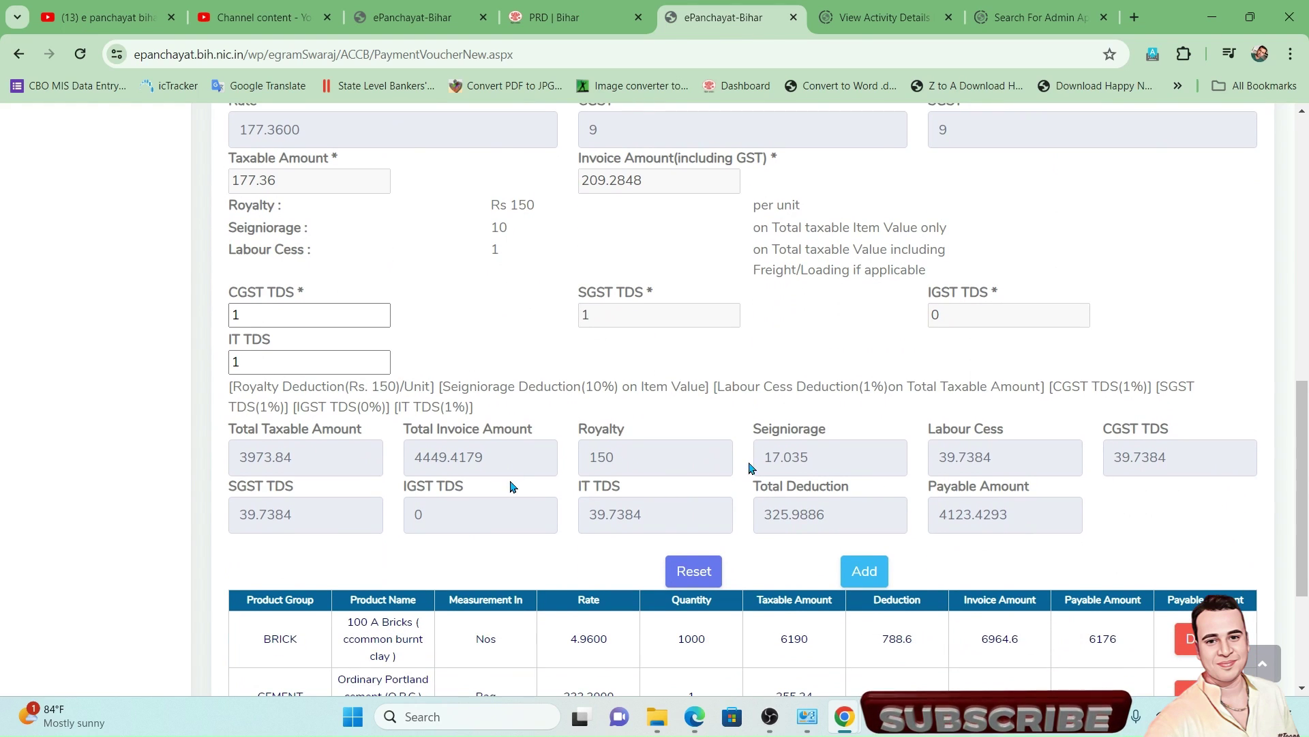
scroll(742, 489, up, 3)
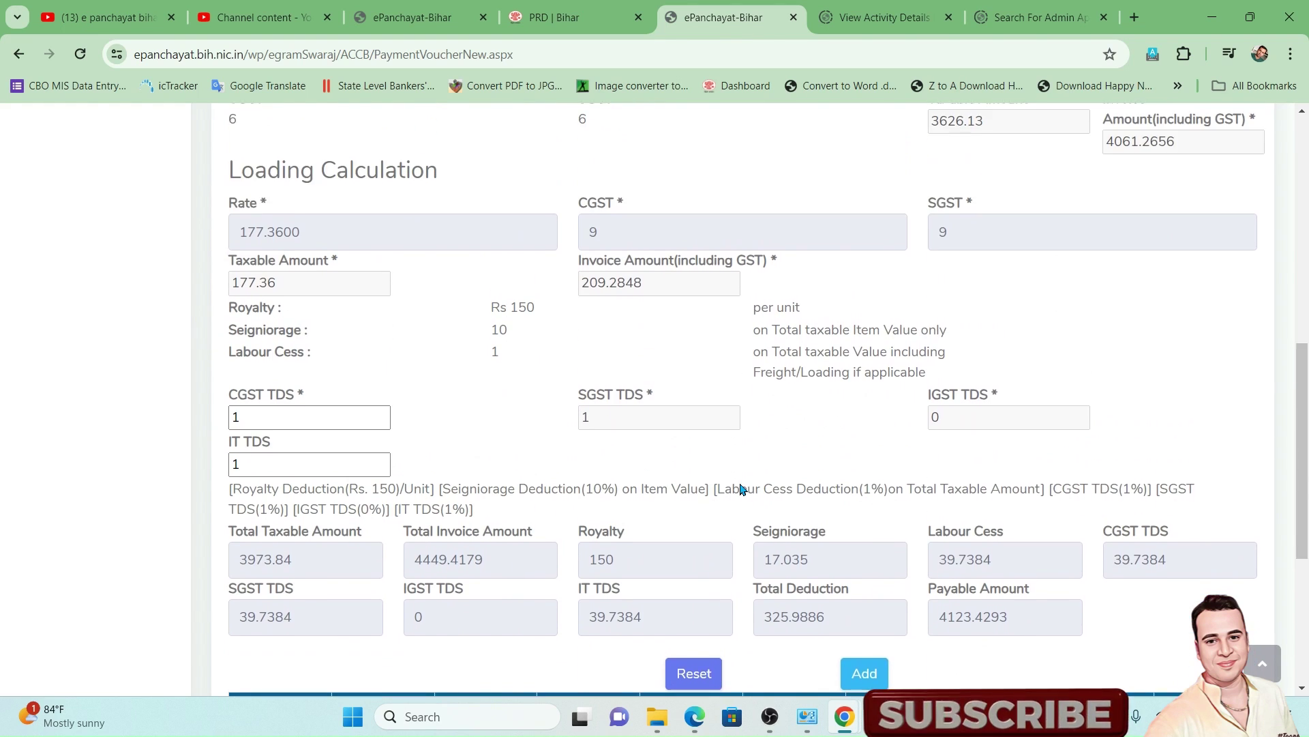
scroll(742, 489, up, 3)
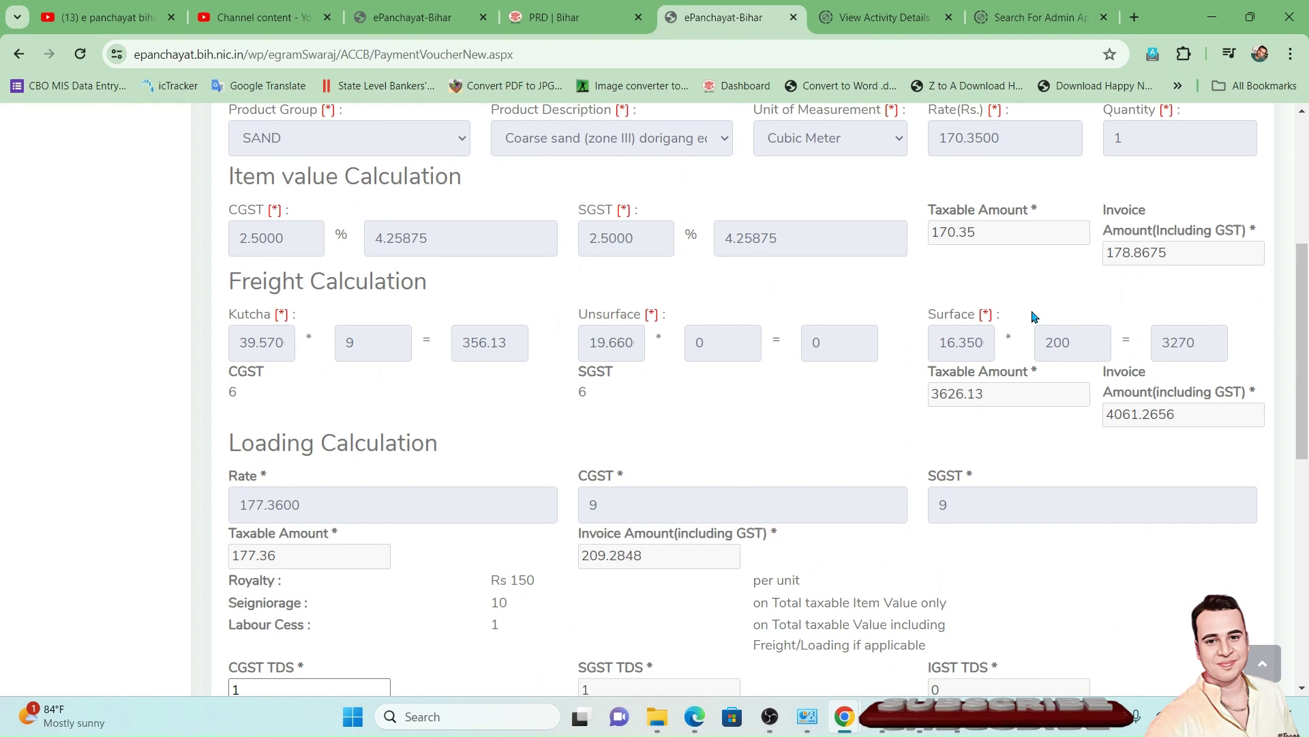
scroll(1031, 321, up, 1)
scroll(1035, 317, up, 1)
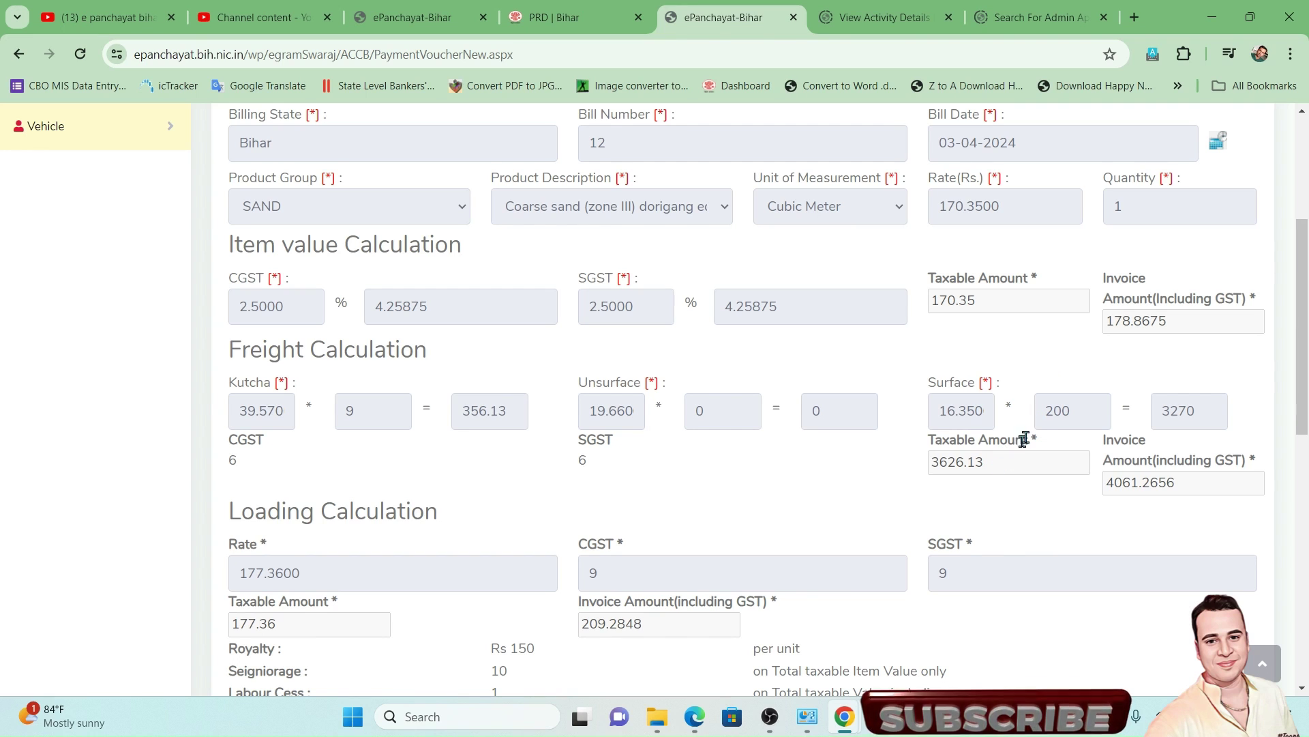
double_click(1039, 422)
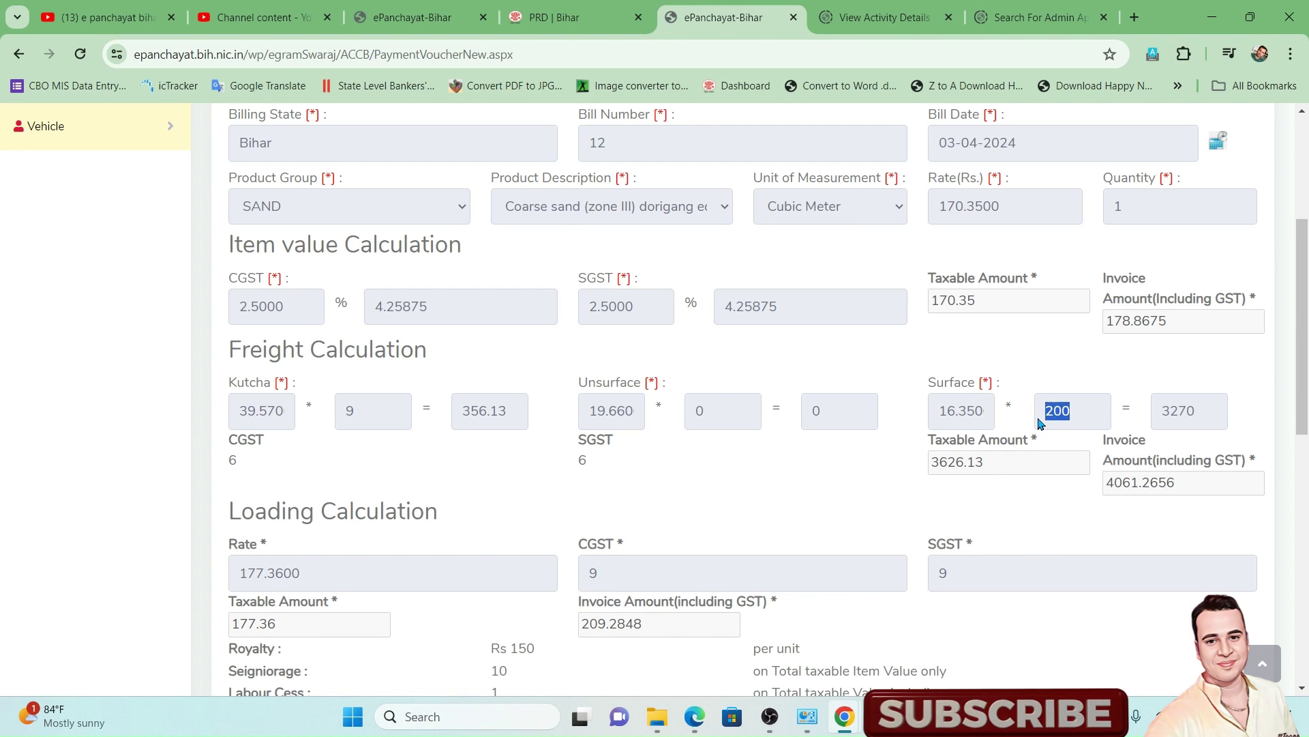
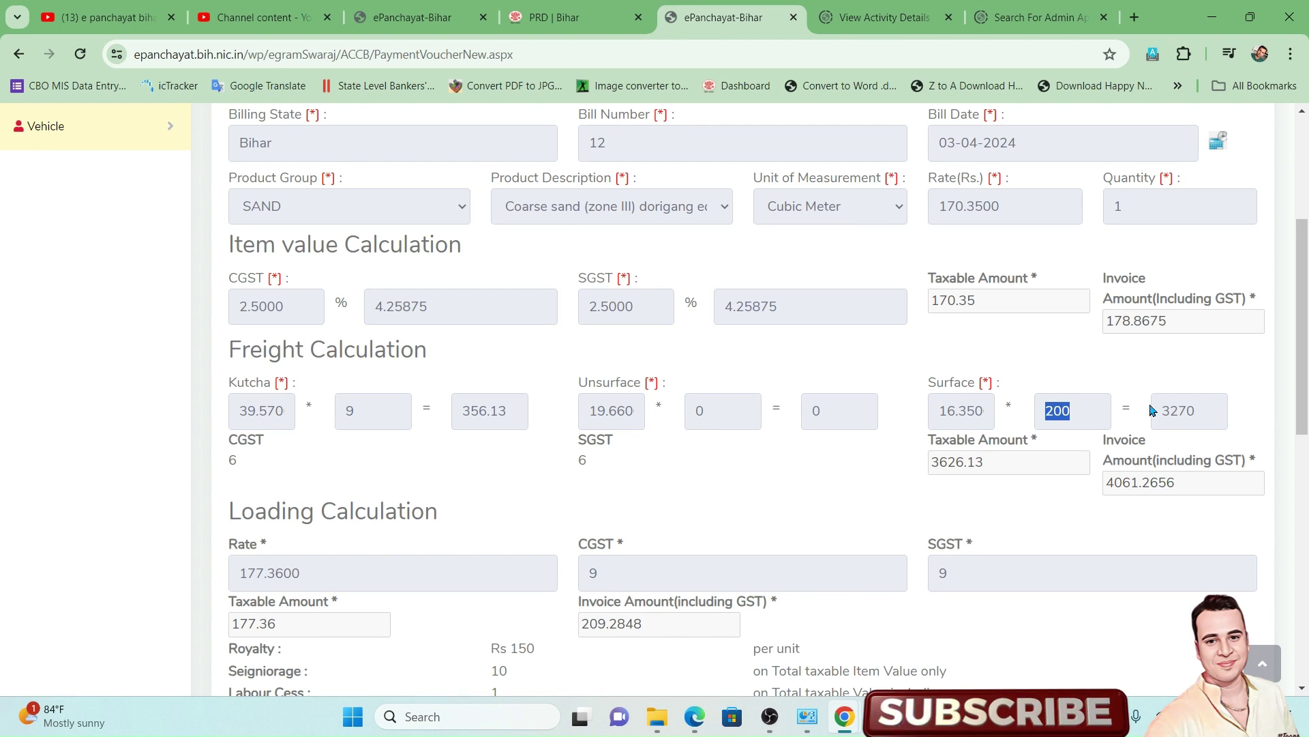
- Add the coarse sand item to the voucher's item list
click(764, 492)
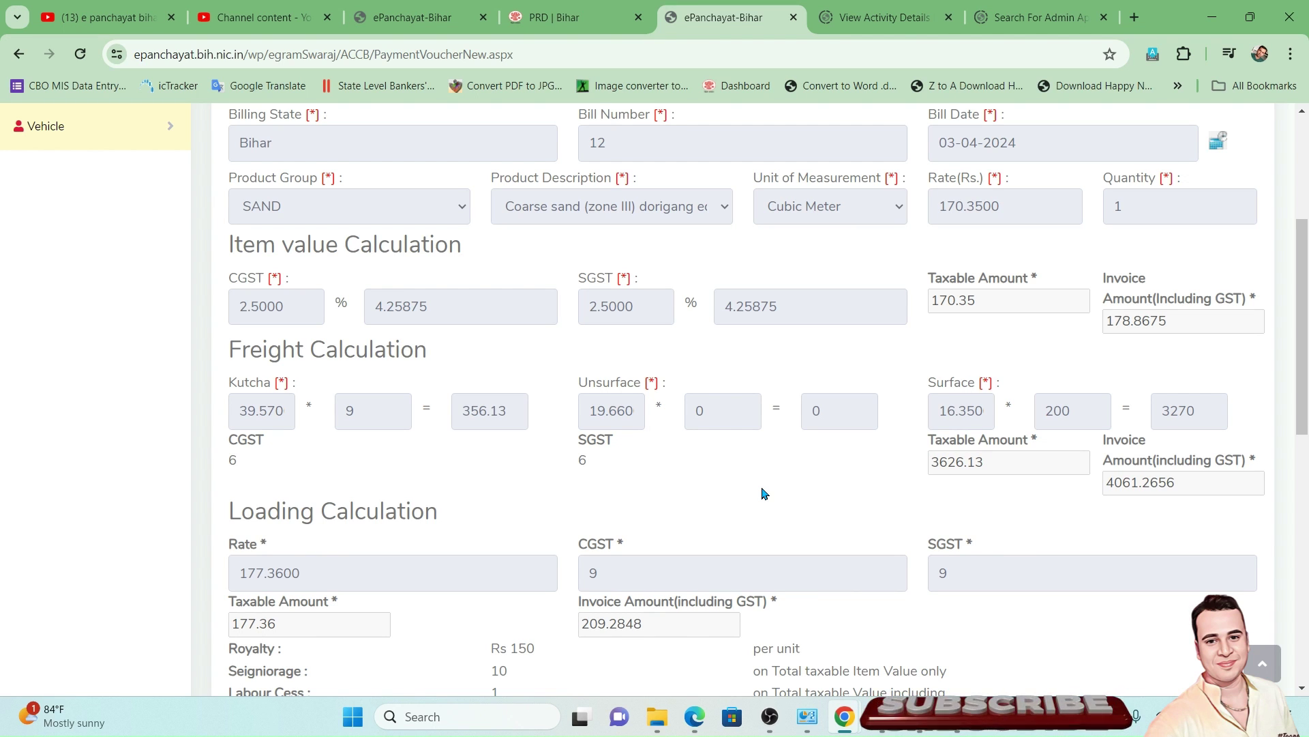
scroll(764, 492, down, 5)
click(865, 674)
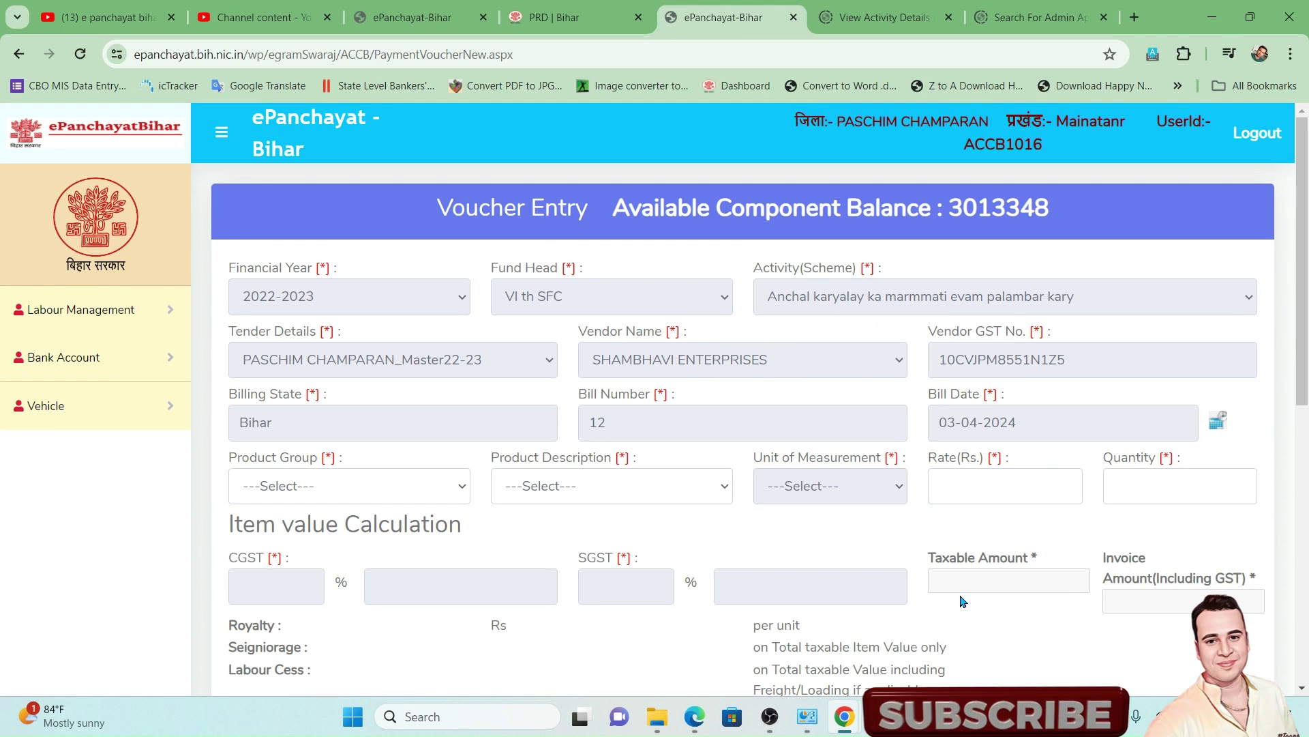
- Choose NATURAL STONE as the product group for the new item
click(411, 502)
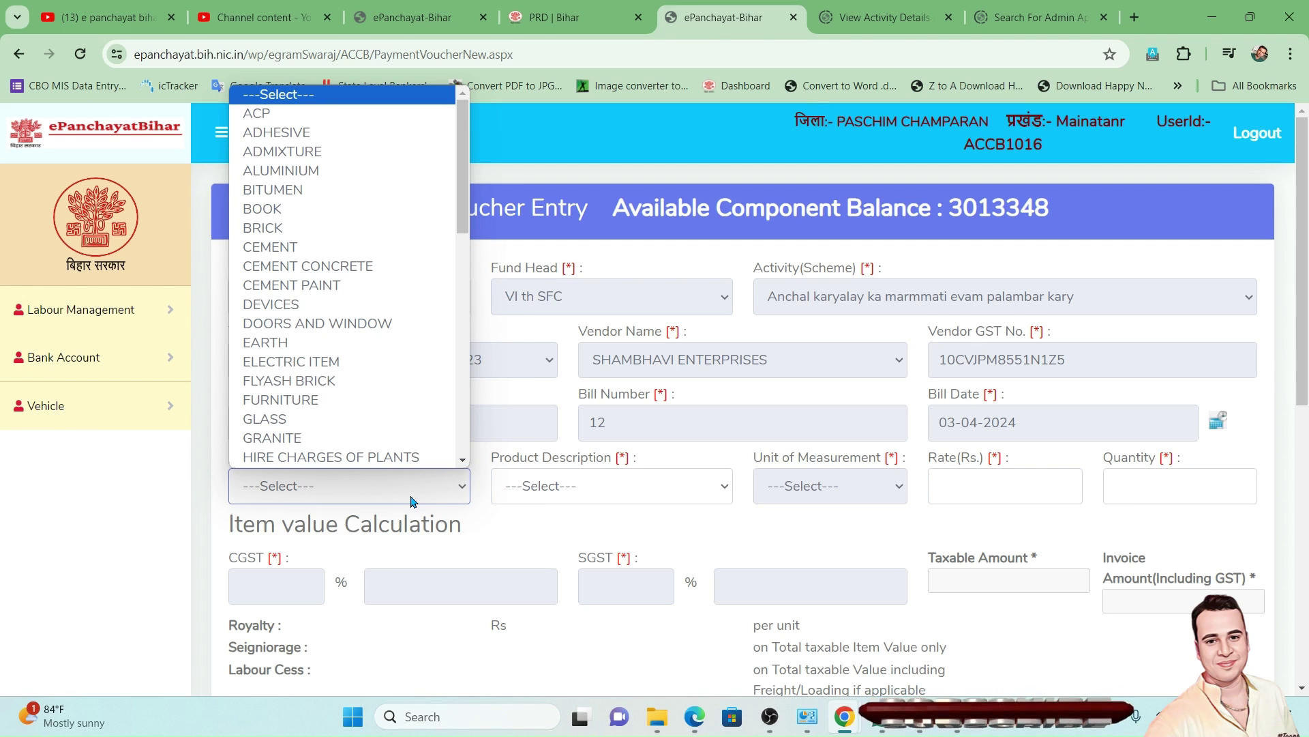
key(s)
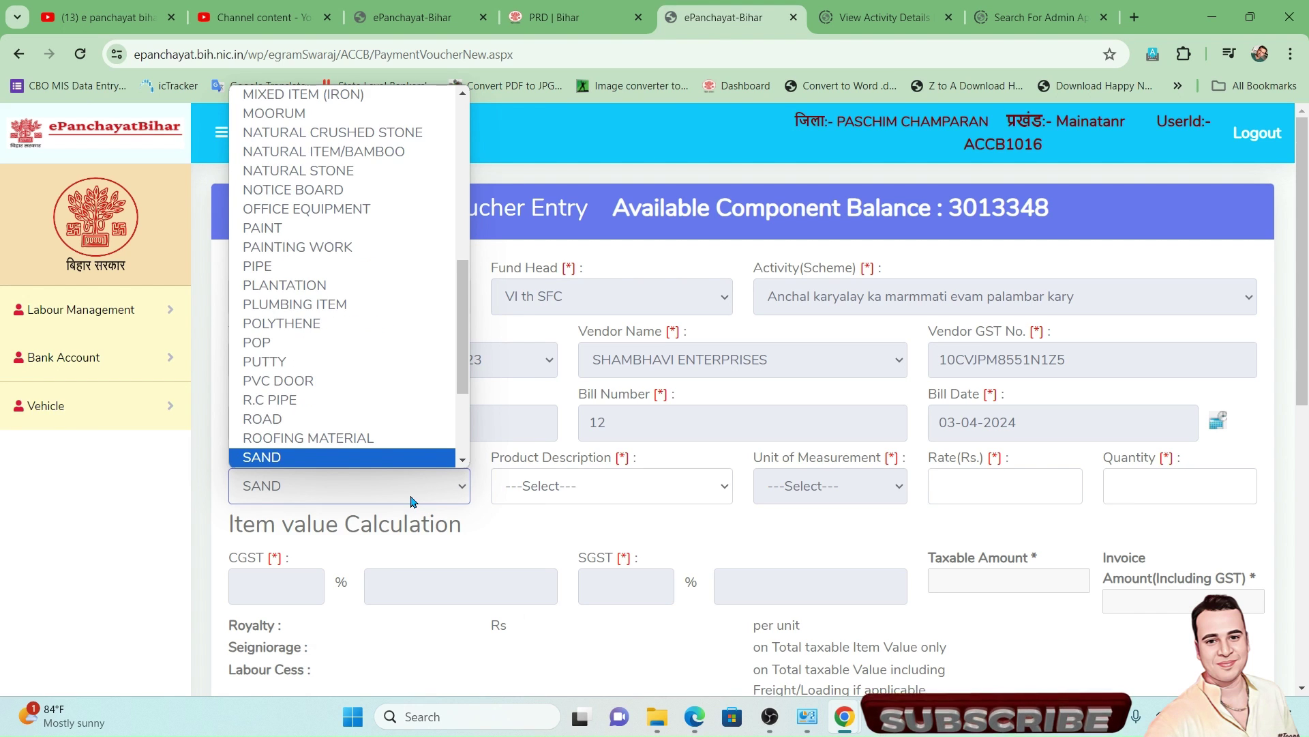
key(Down)
key(Up)
key(Up)
key(Up)
key(Down)
key(s)
key(t)
key(e)
key(Down)
key(Down)
key(Down)
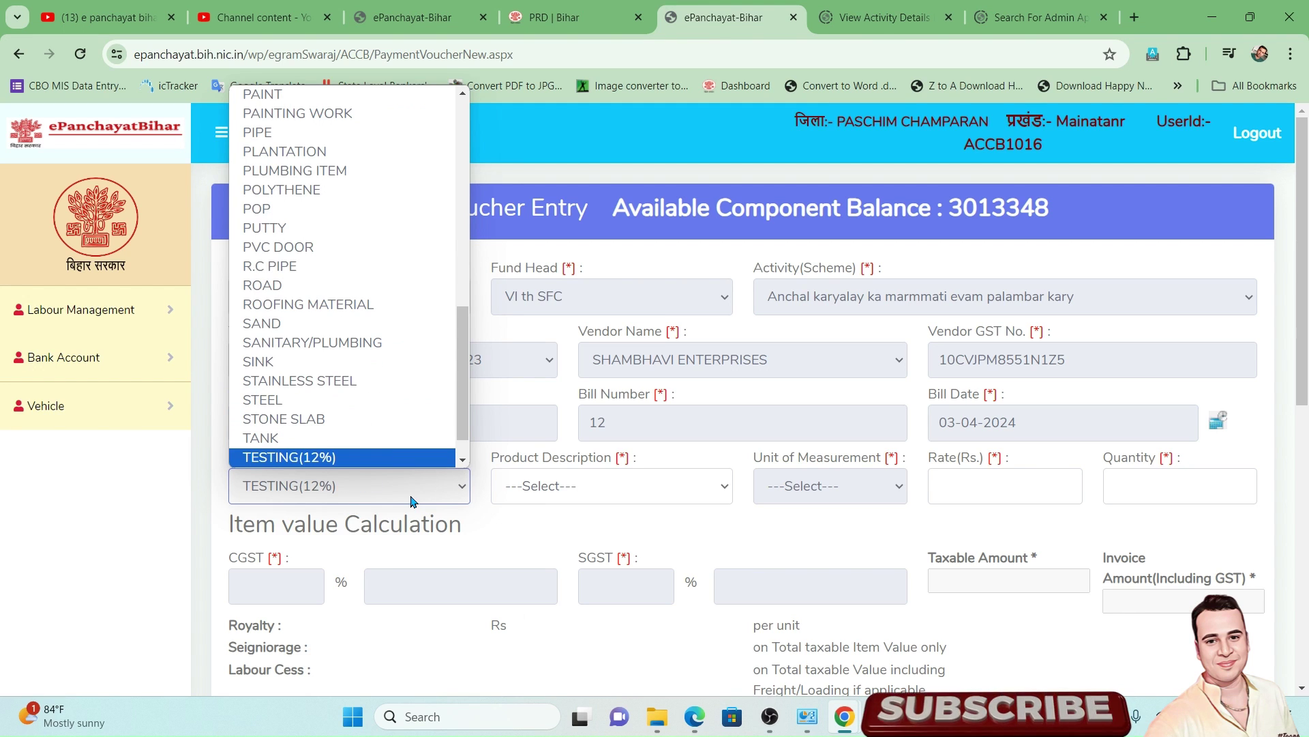
key(Down)
key(Down)
key(Up)
key(s)
key(Down)
key(Down)
key(Up)
key(Up)
key(Up)
key(Up)
key(Up)
key(Up)
key(Up)
key(Up)
key(Up)
key(Up)
key(Up)
key(Up)
key(Up)
key(Up)
key(Up)
key(Up)
key(Up)
key(Up)
key(Up)
key(Up)
key(Up)
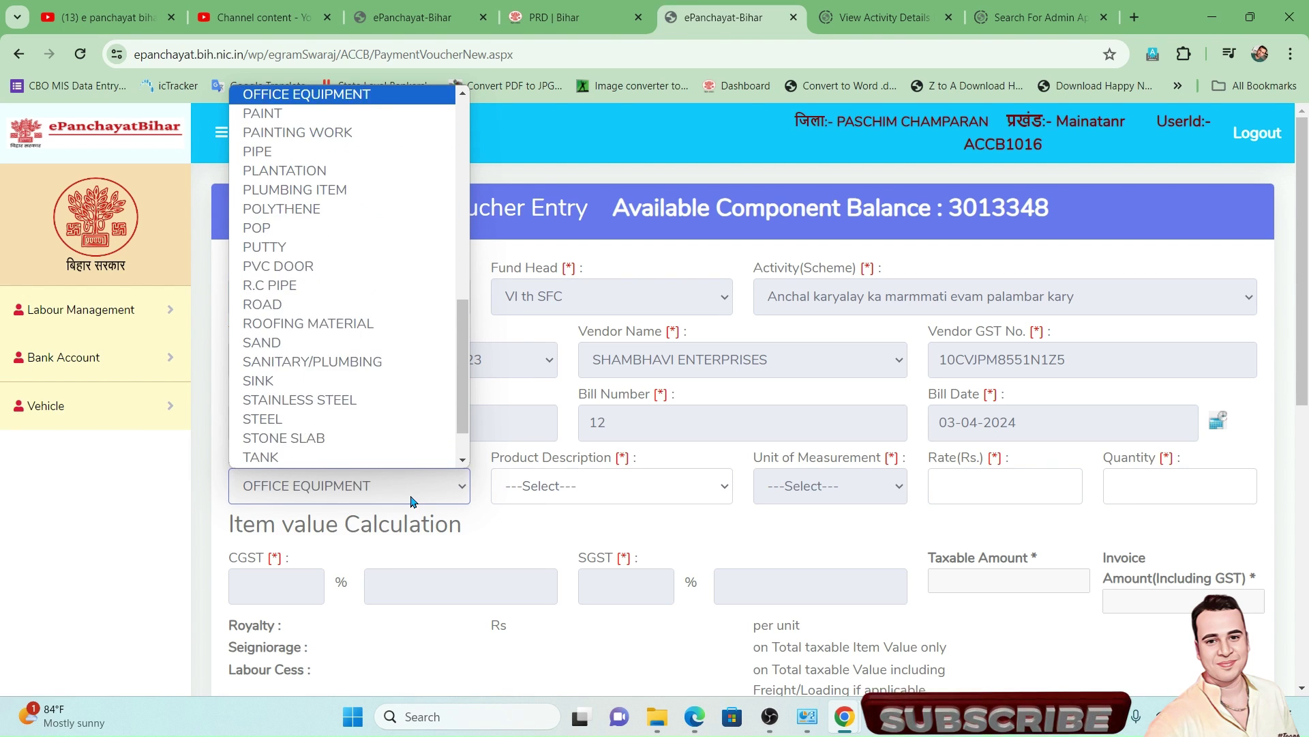
key(Down)
key(Down)
key(Down)
key(Down)
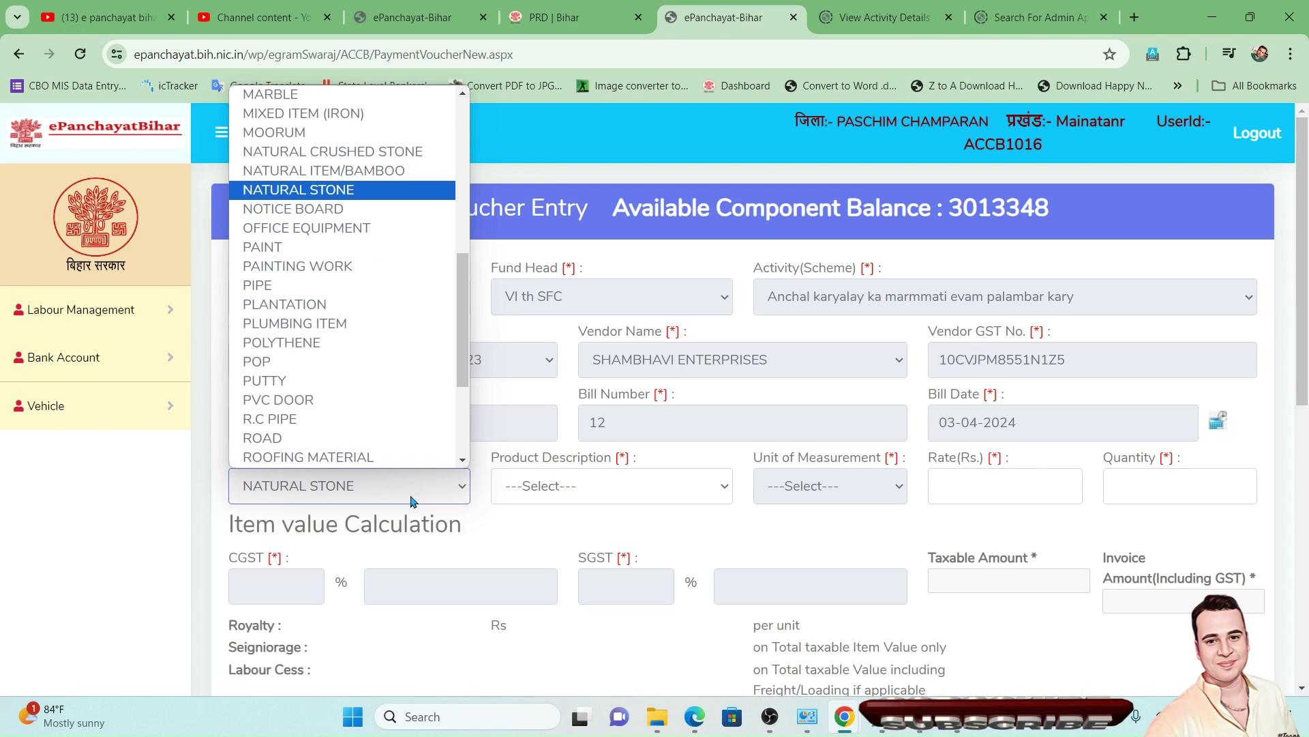
key(Return)
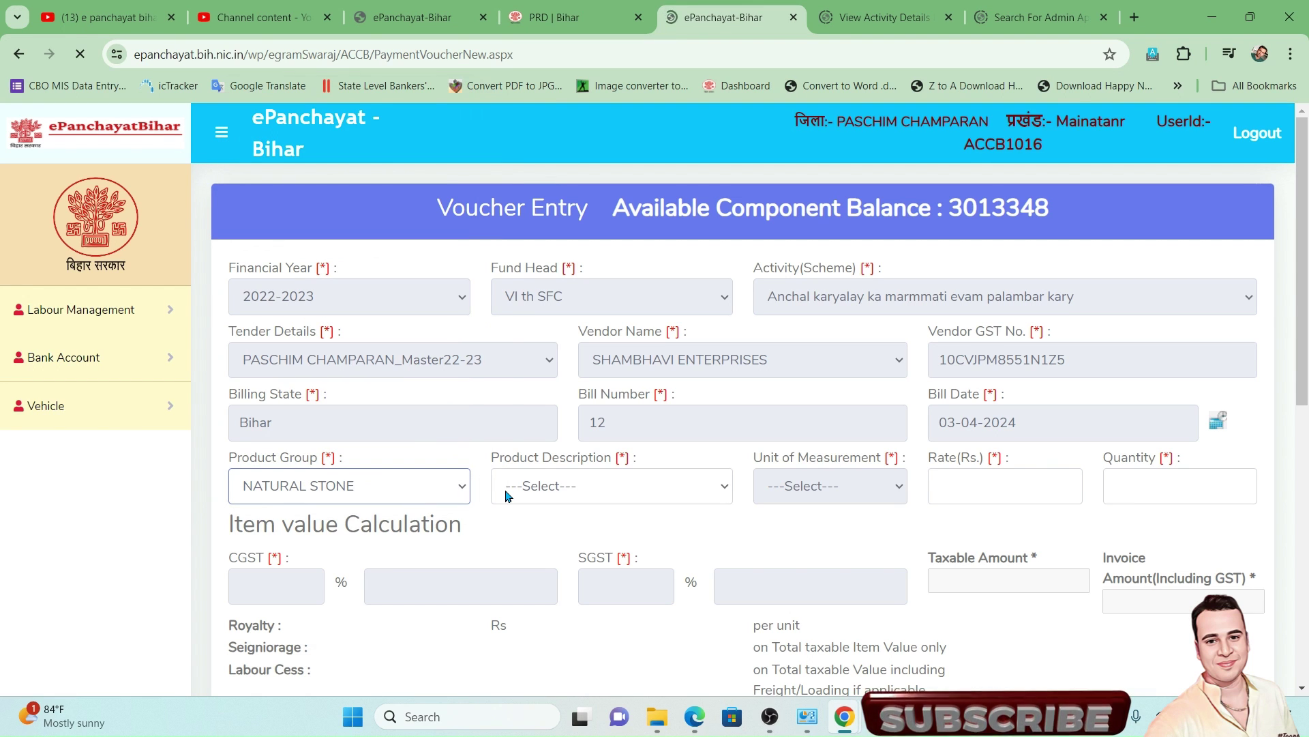
- Change the item's product group from NATURAL STONE to NATURAL CRUSHED STONE
click(537, 494)
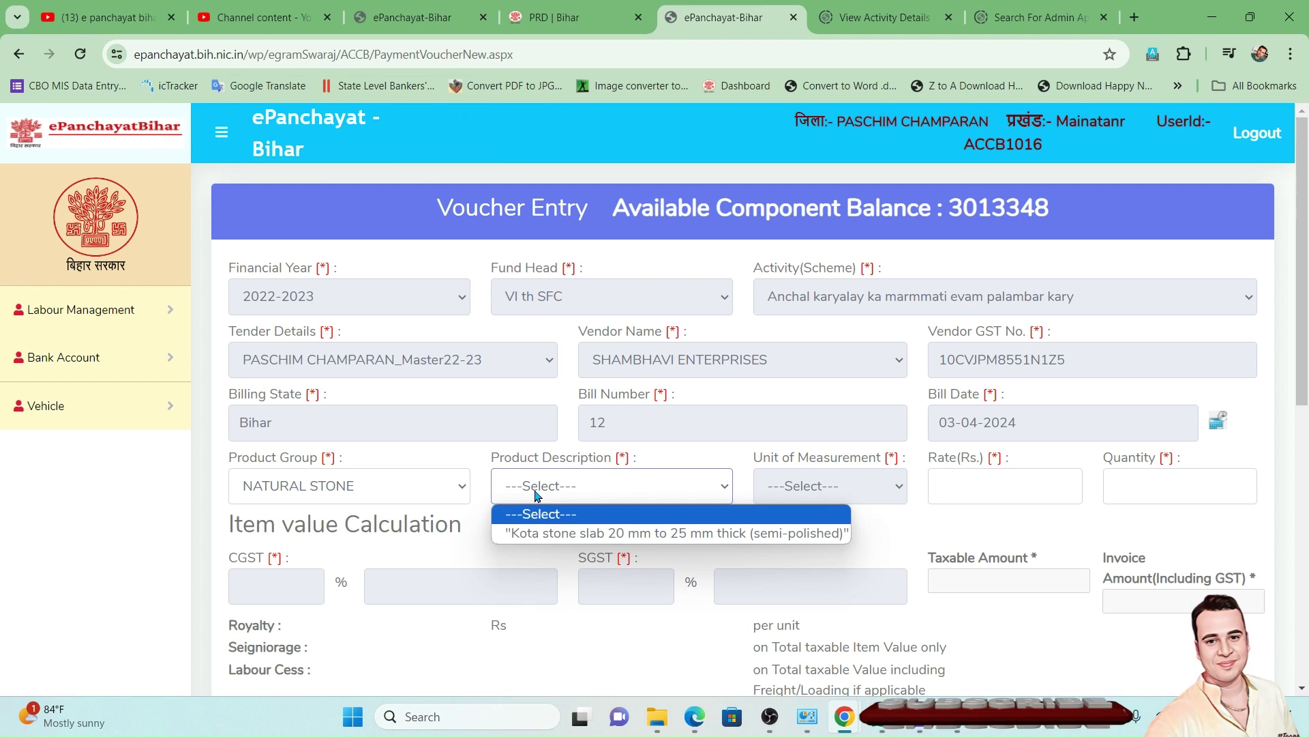
click(533, 533)
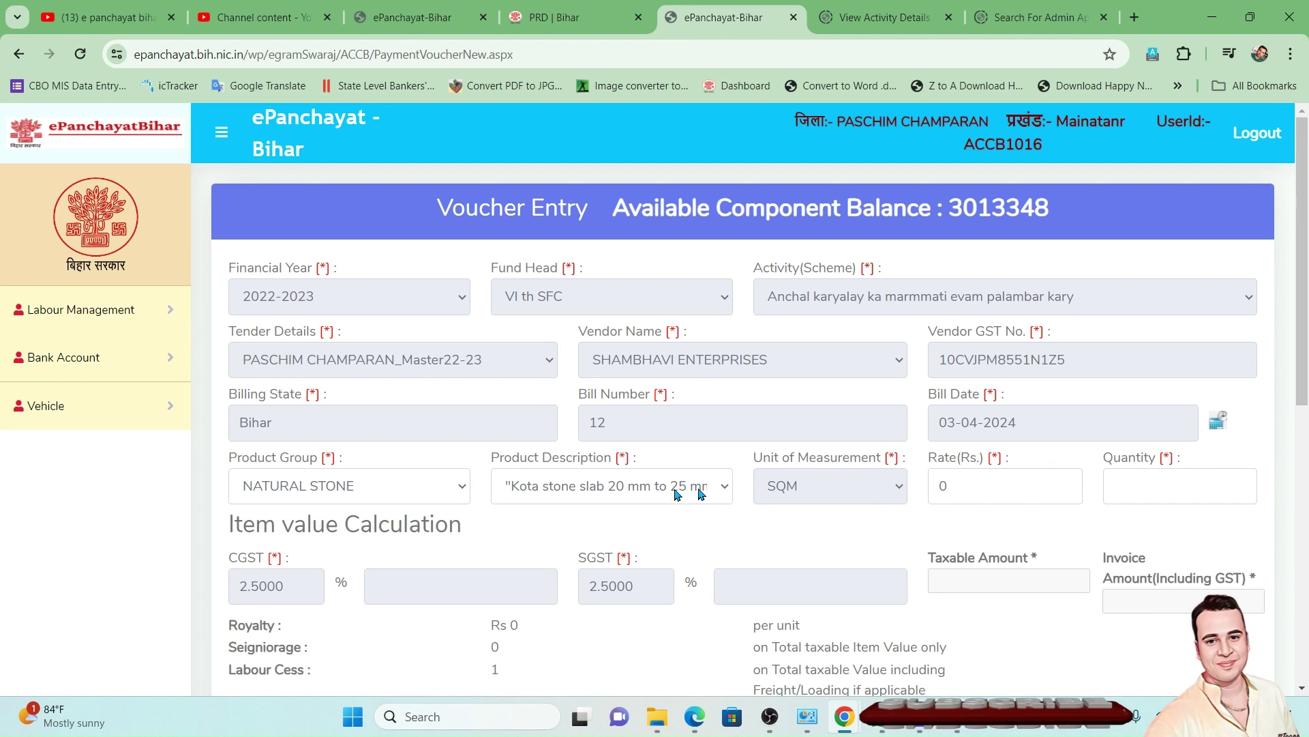
click(410, 491)
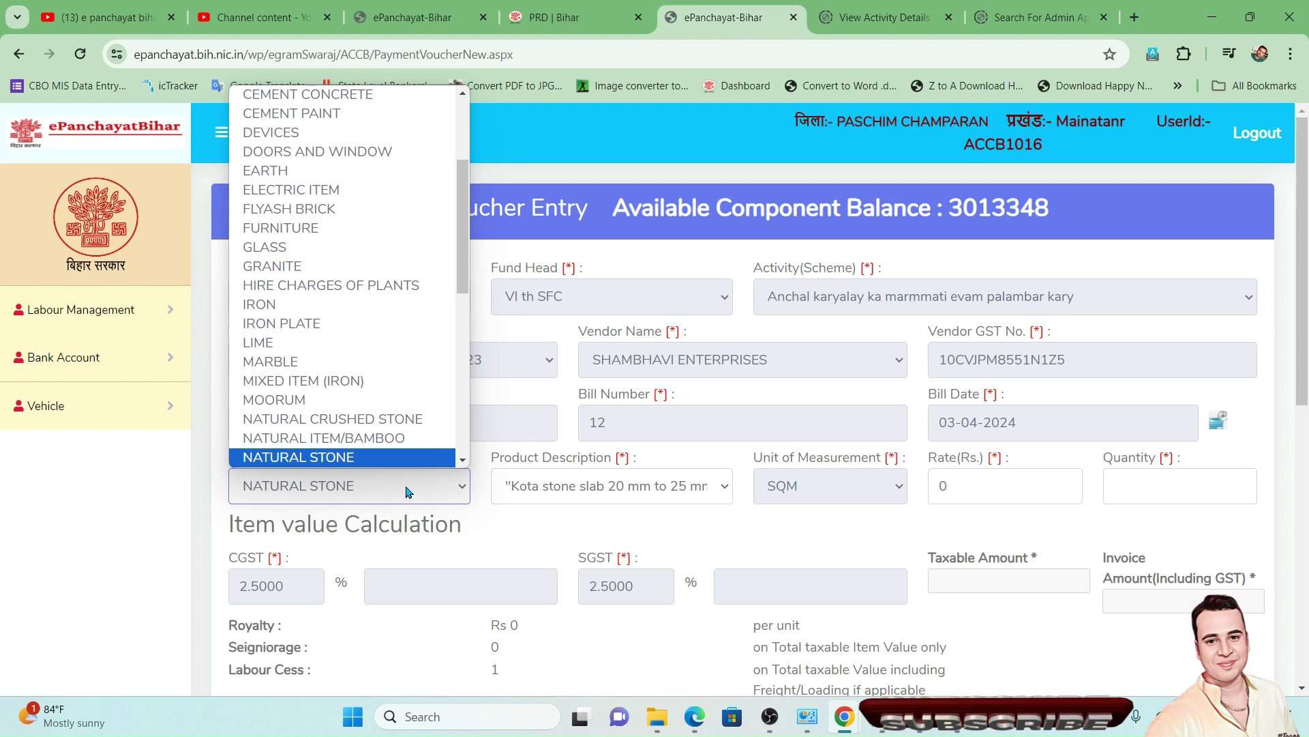
key(Up)
key(Up)
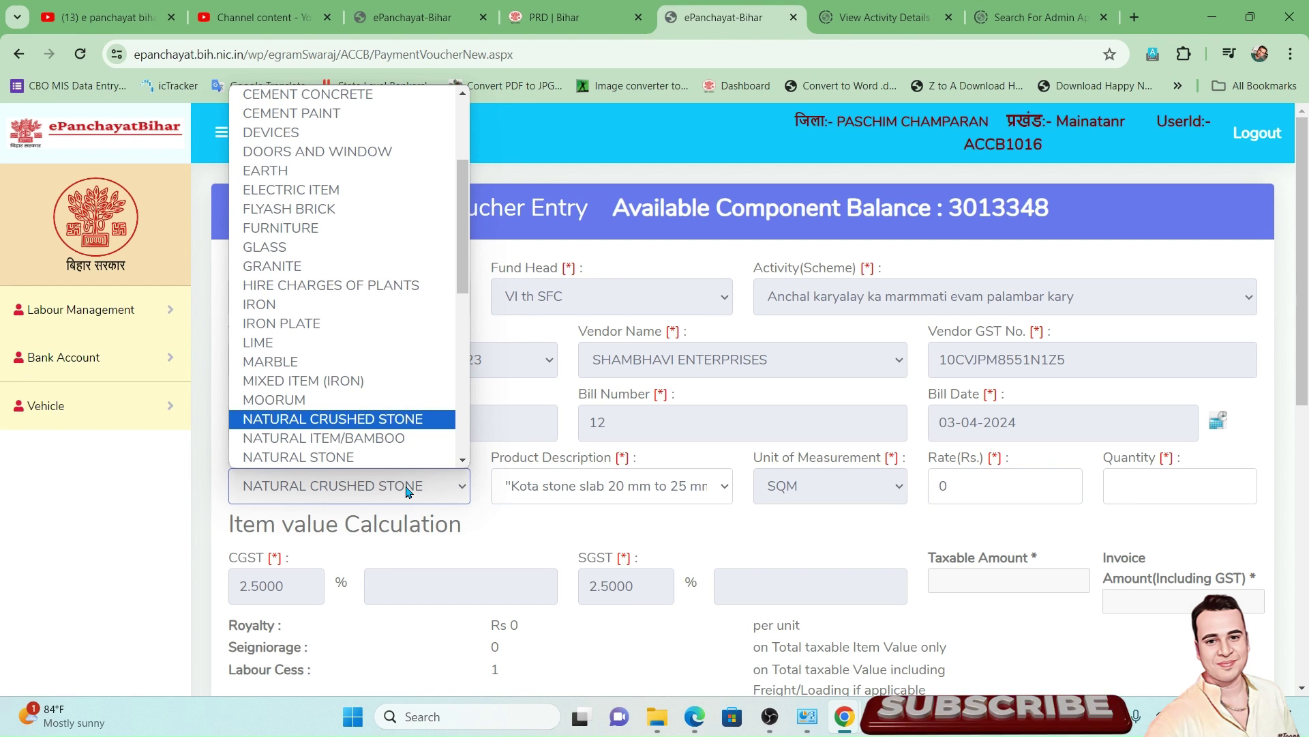
key(Return)
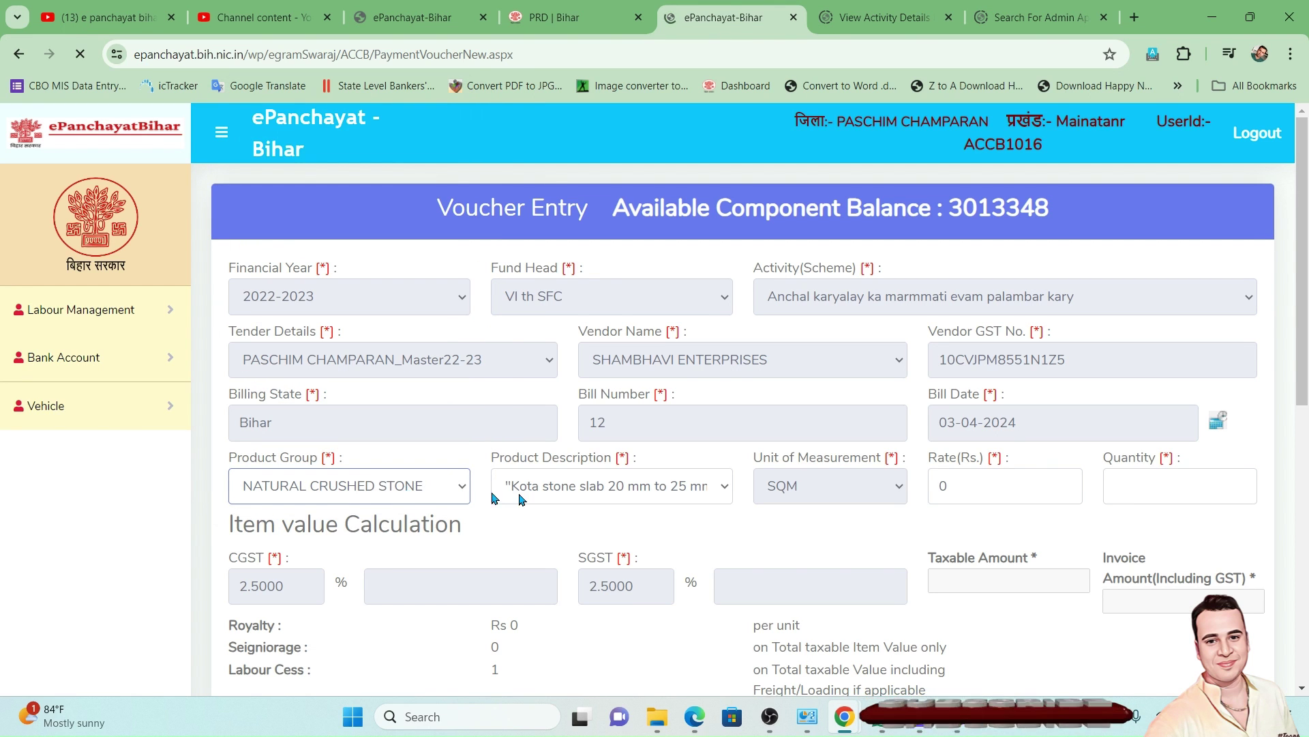
- Select Stone Aggregate (Single Size) 20 mm, priced at 576.9000 per cubic meter
click(556, 494)
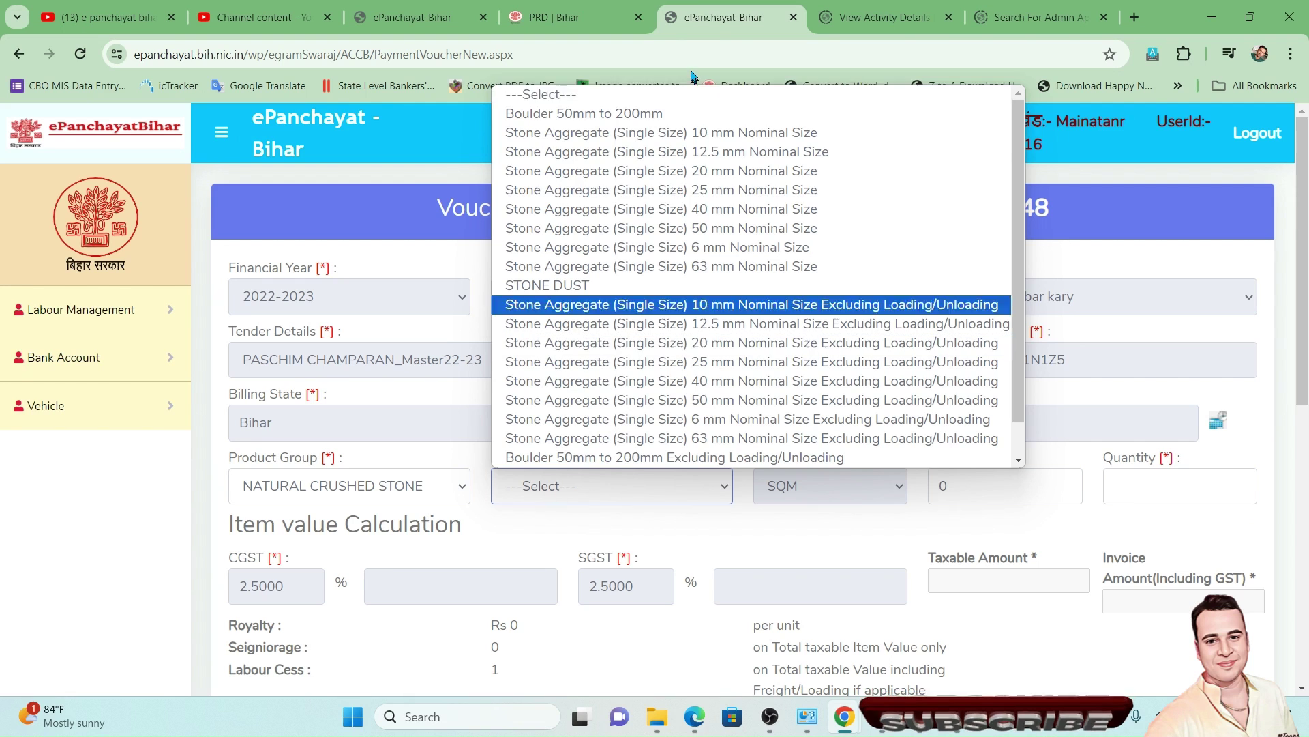
click(723, 175)
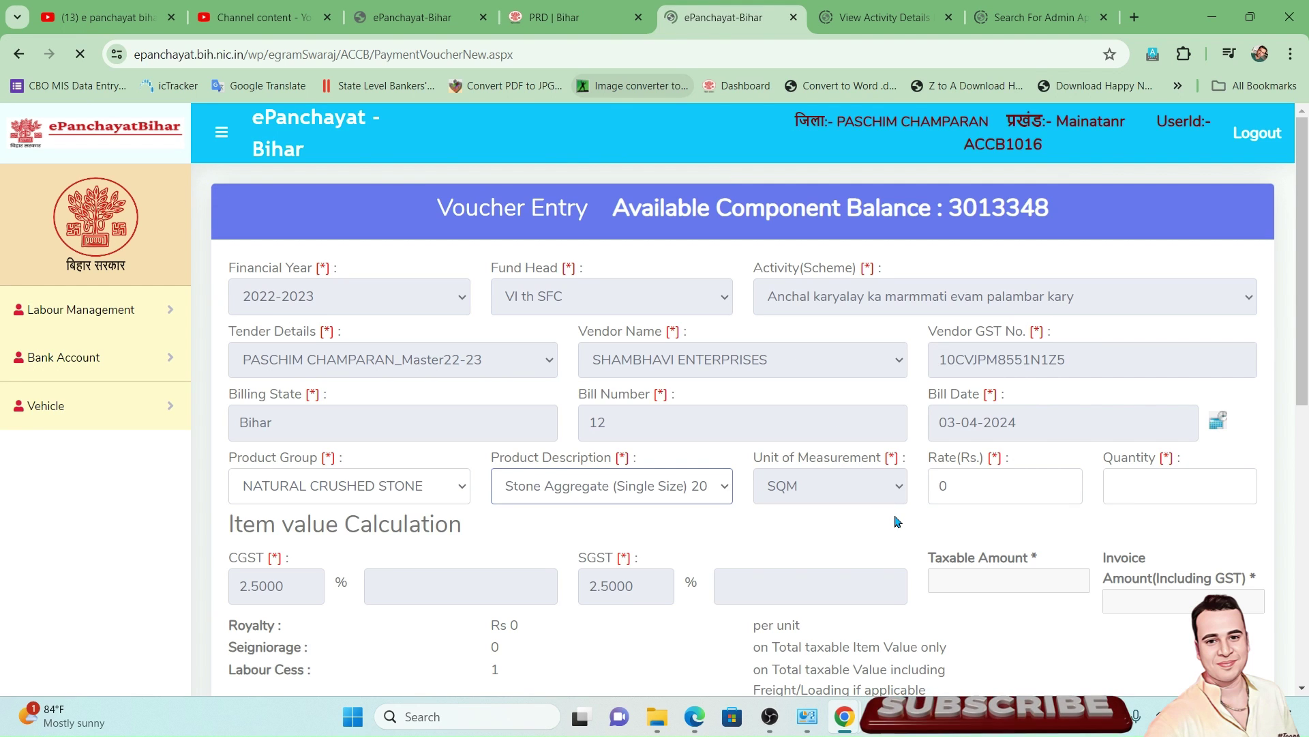
click(705, 492)
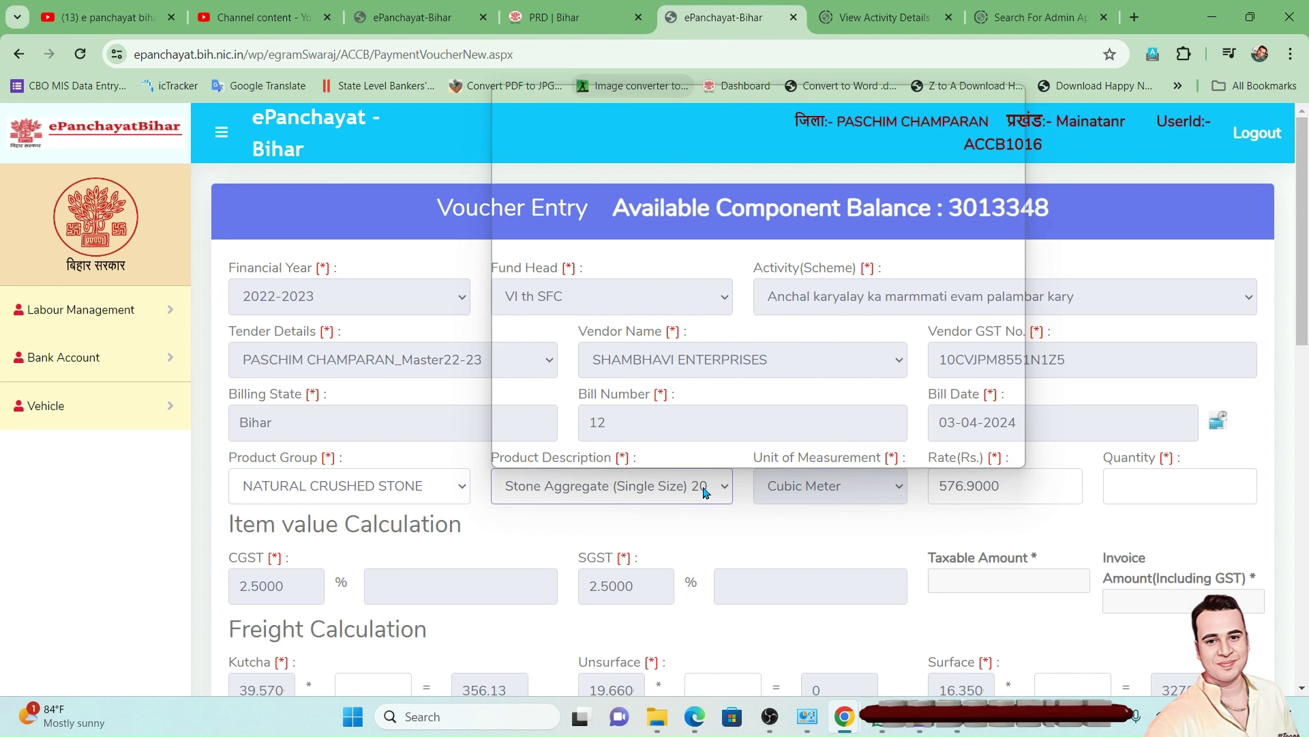
key(Up)
key(Return)
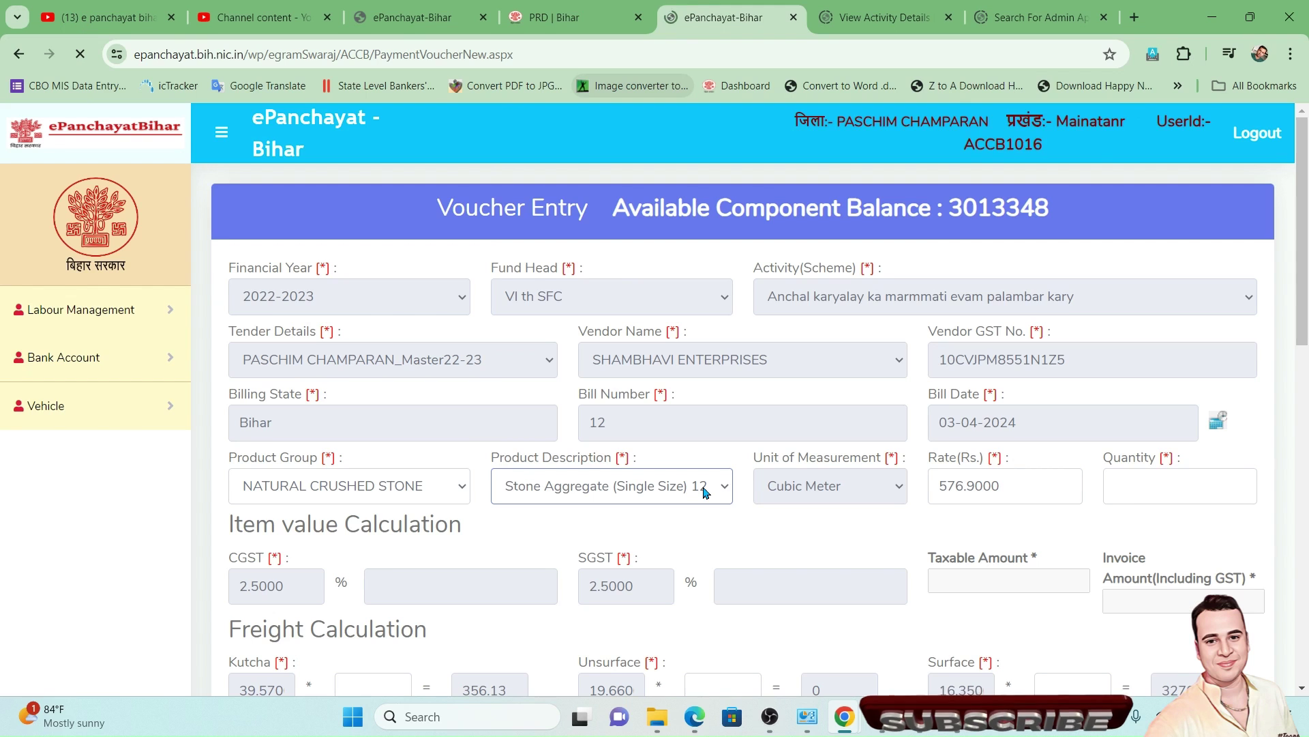
click(705, 493)
key(Down)
key(Down)
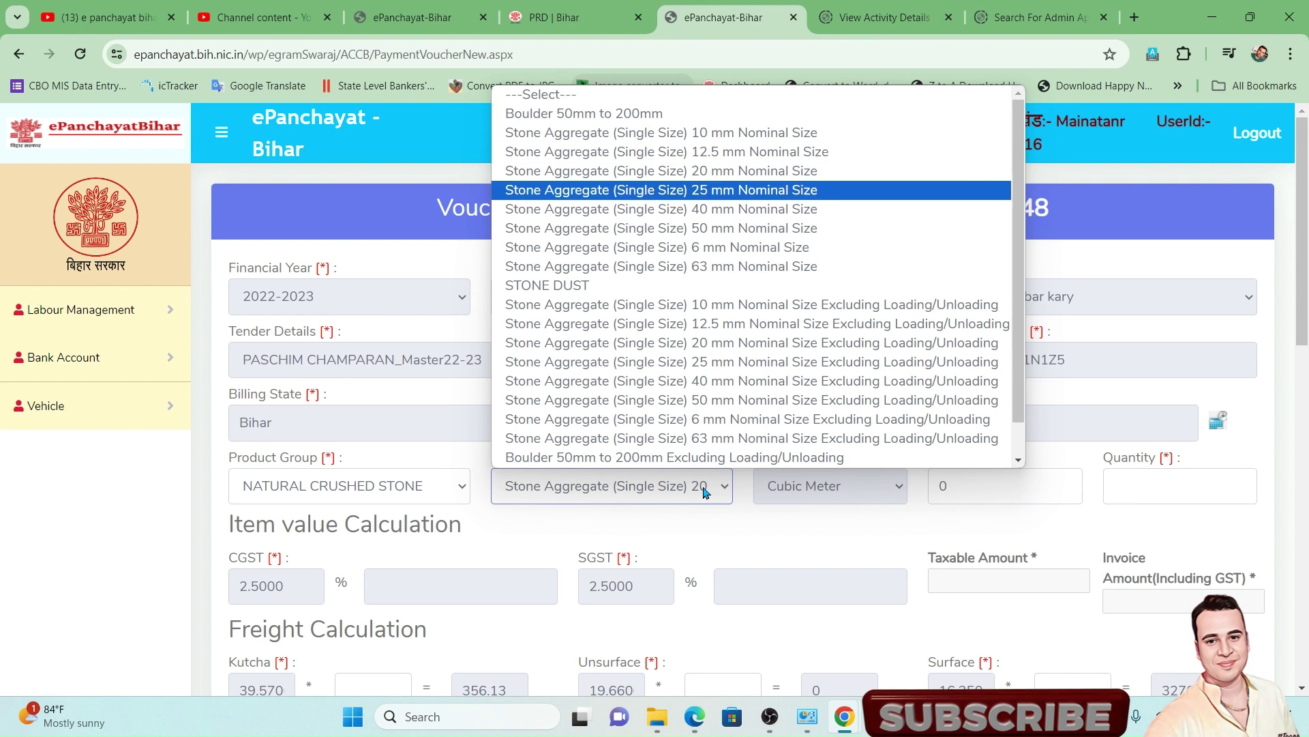
key(Return)
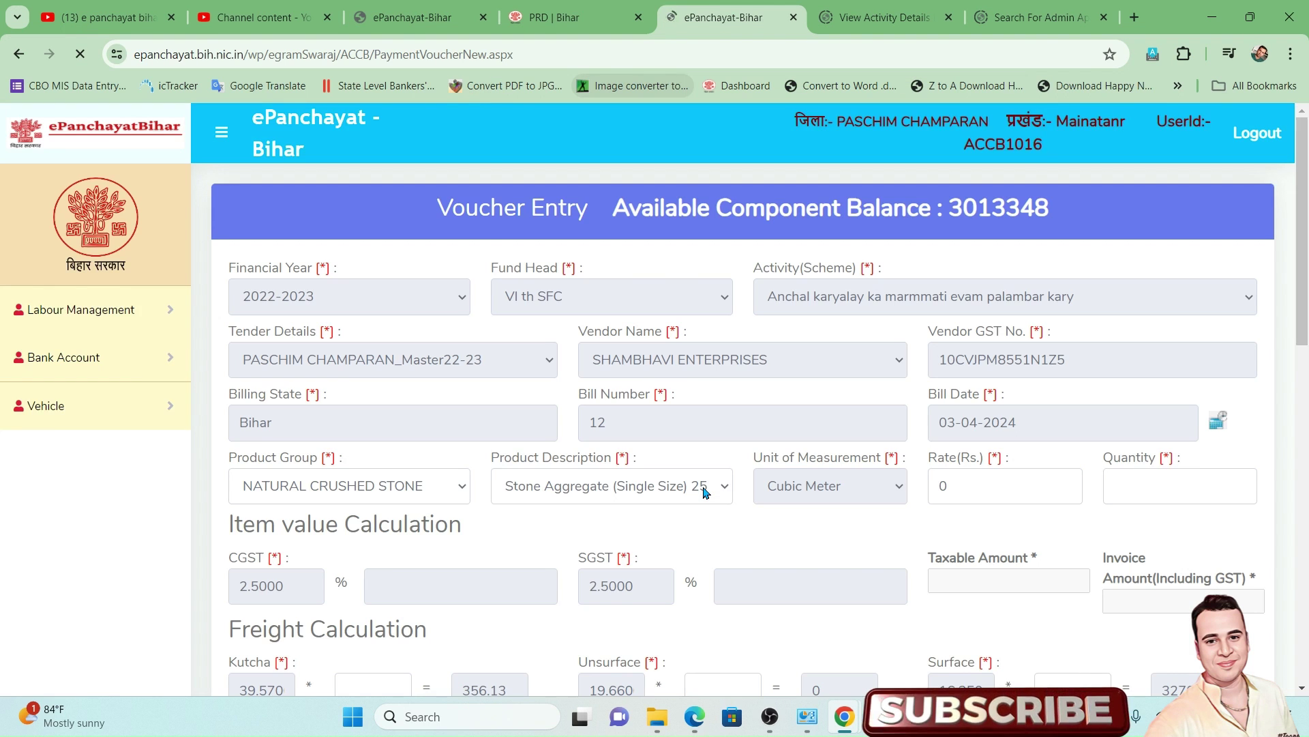
click(706, 493)
key(Up)
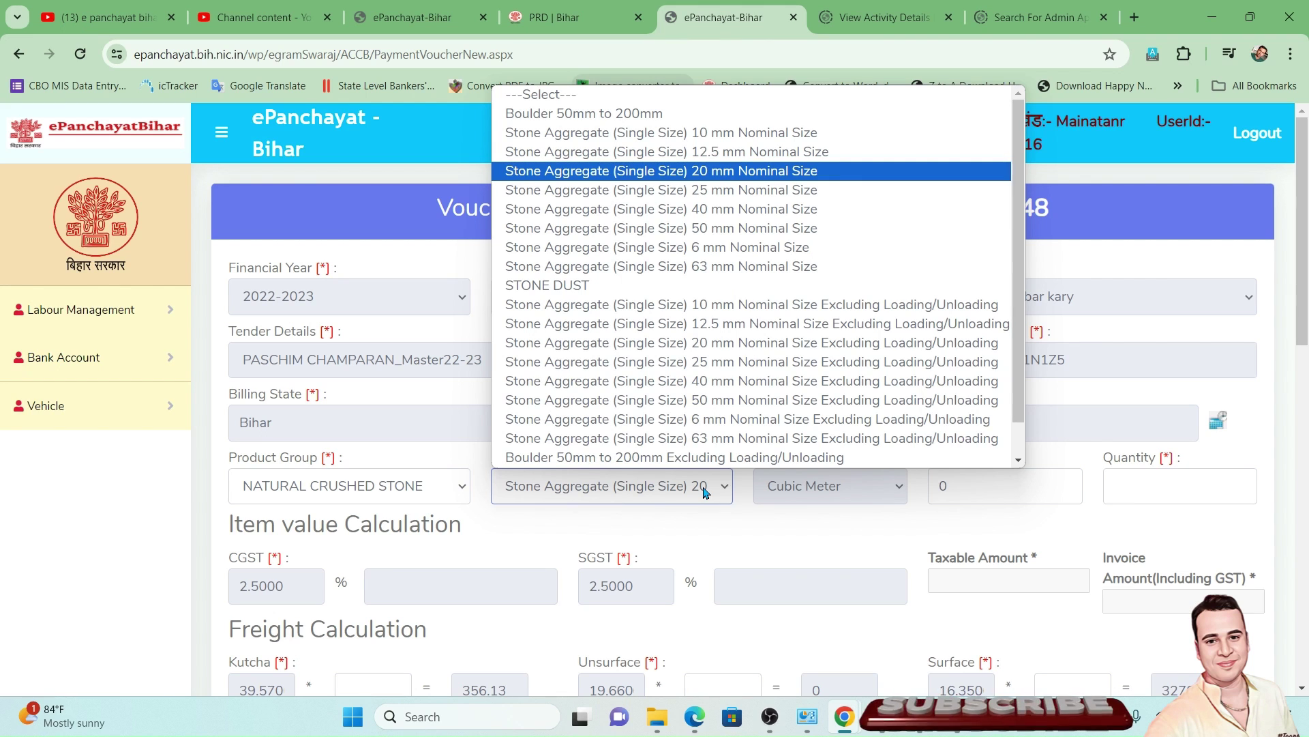
key(Return)
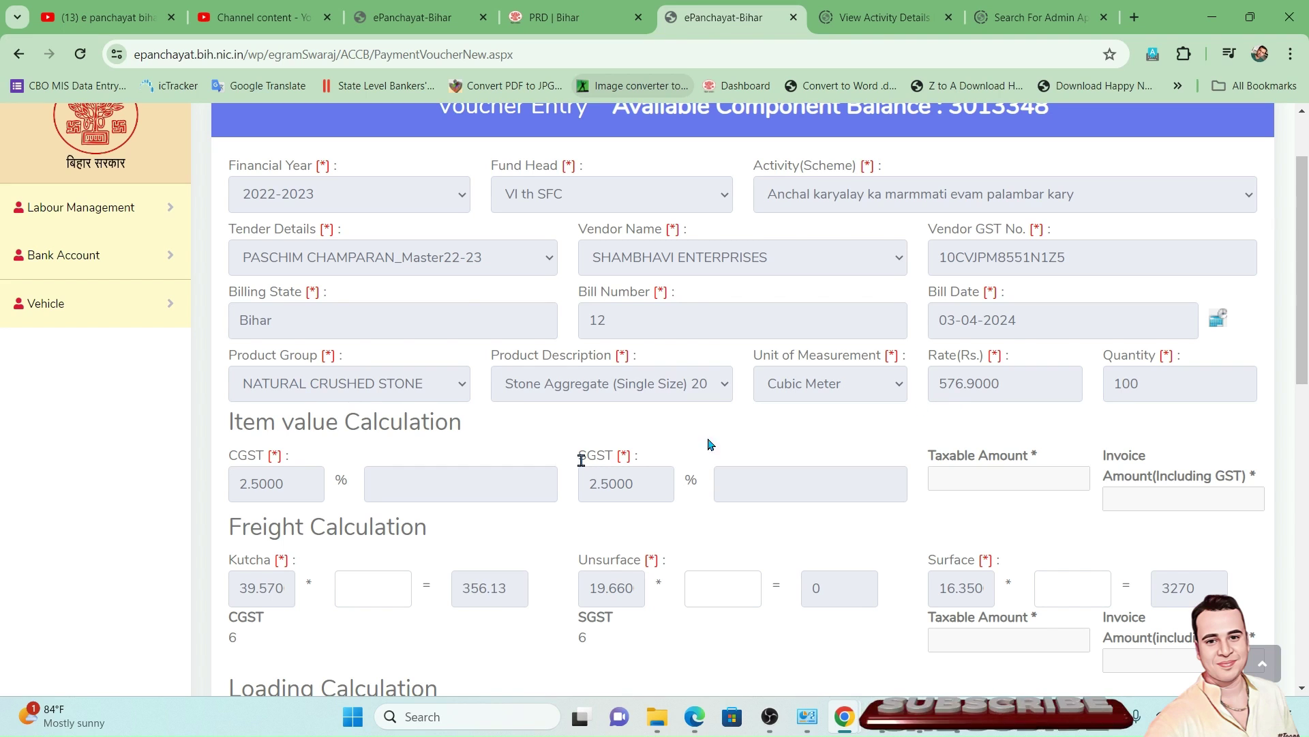
- Enter the stone freight quantities: kutcha 1, surface 350 and unsurface 0
click(397, 593)
text(1)
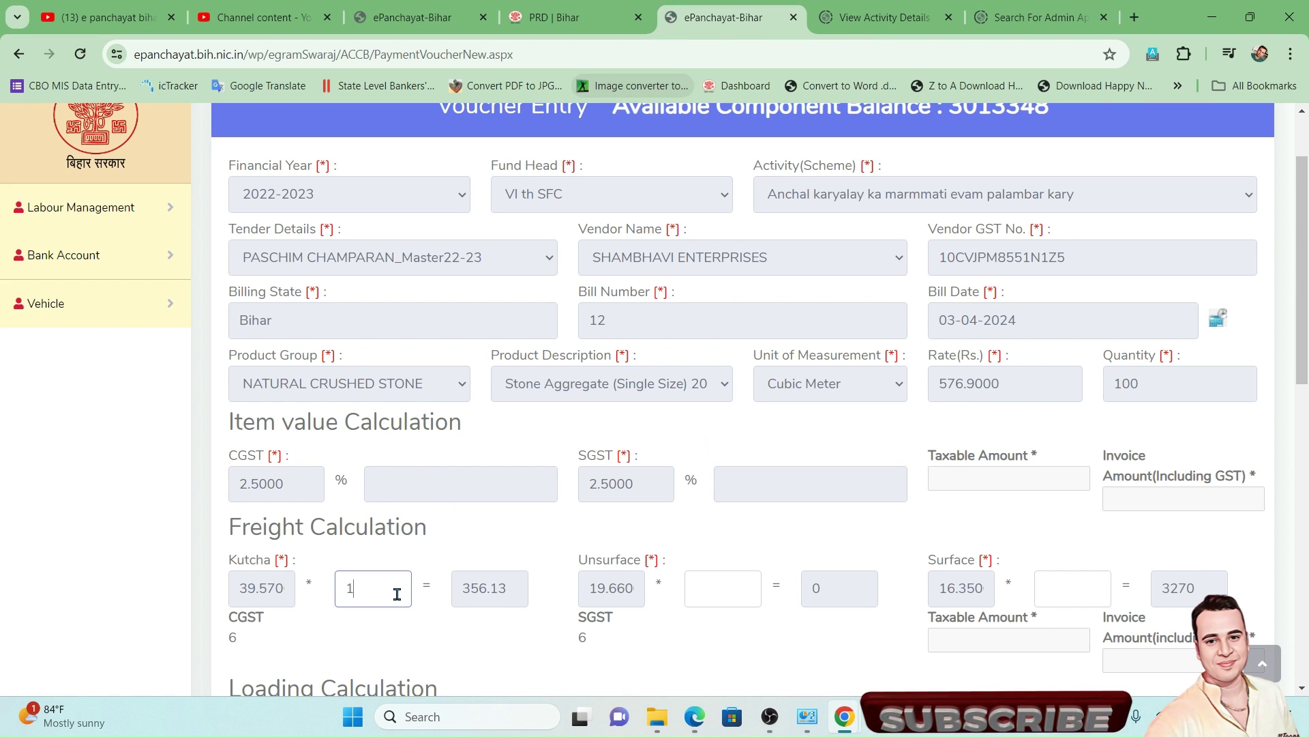
click(1085, 602)
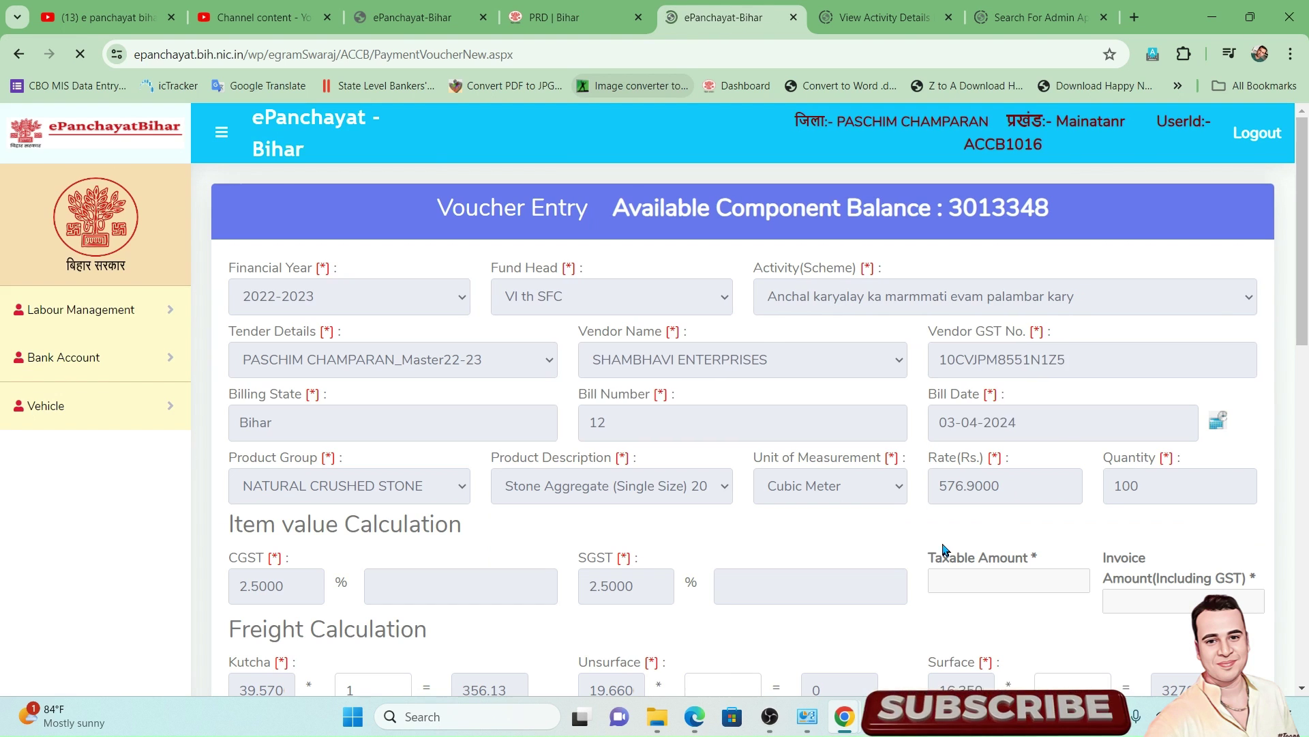
scroll(919, 585, down, 4)
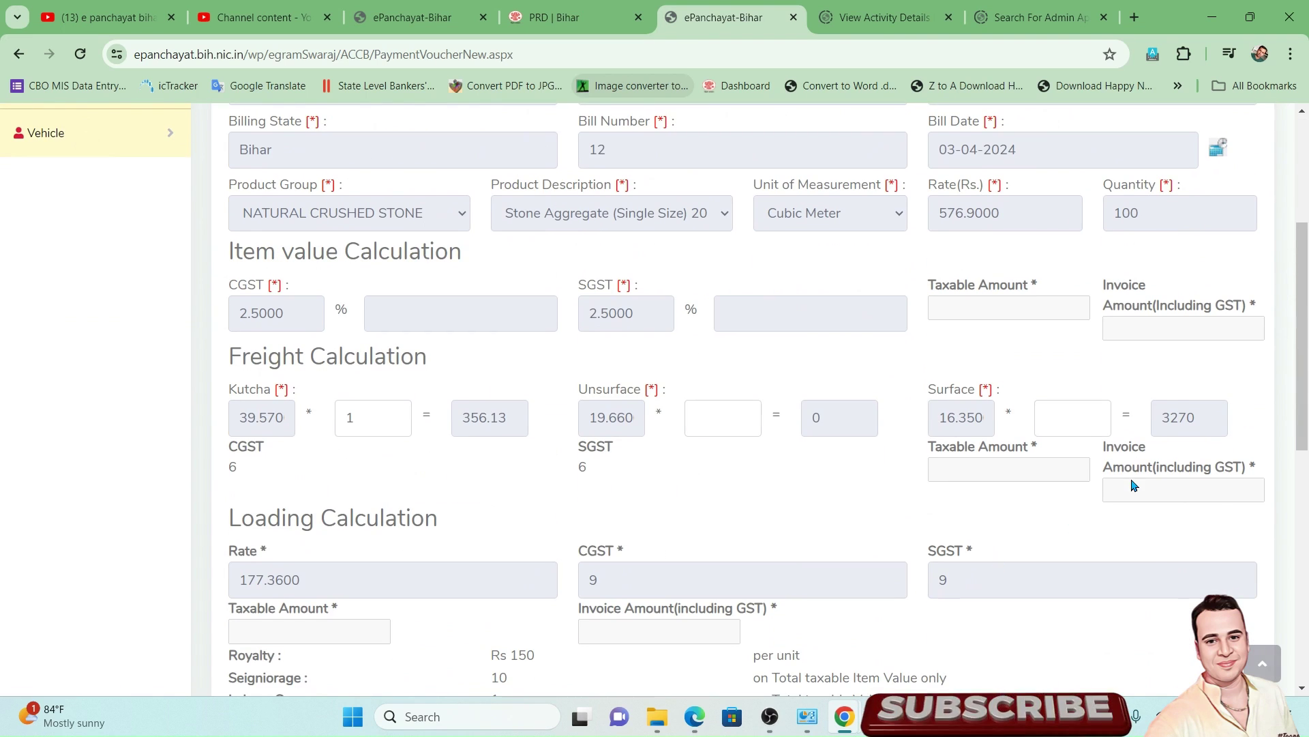
click(1080, 422)
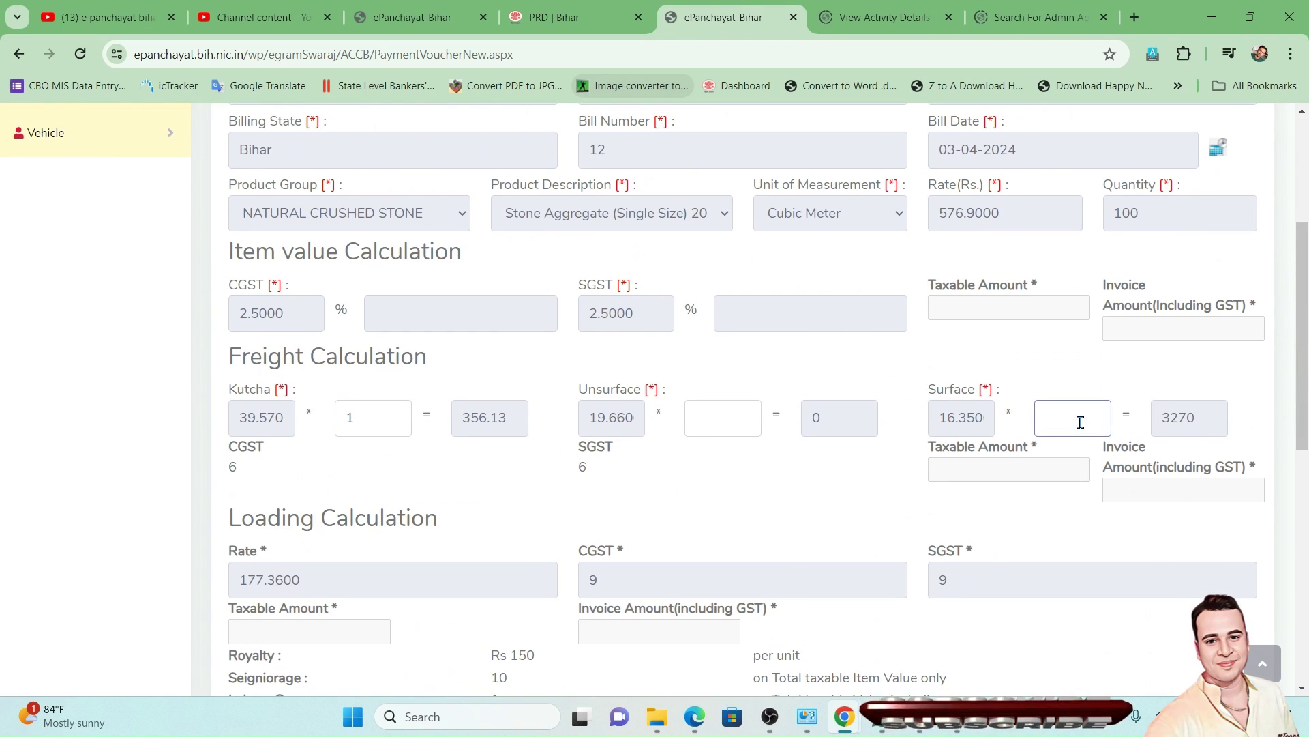
text(350)
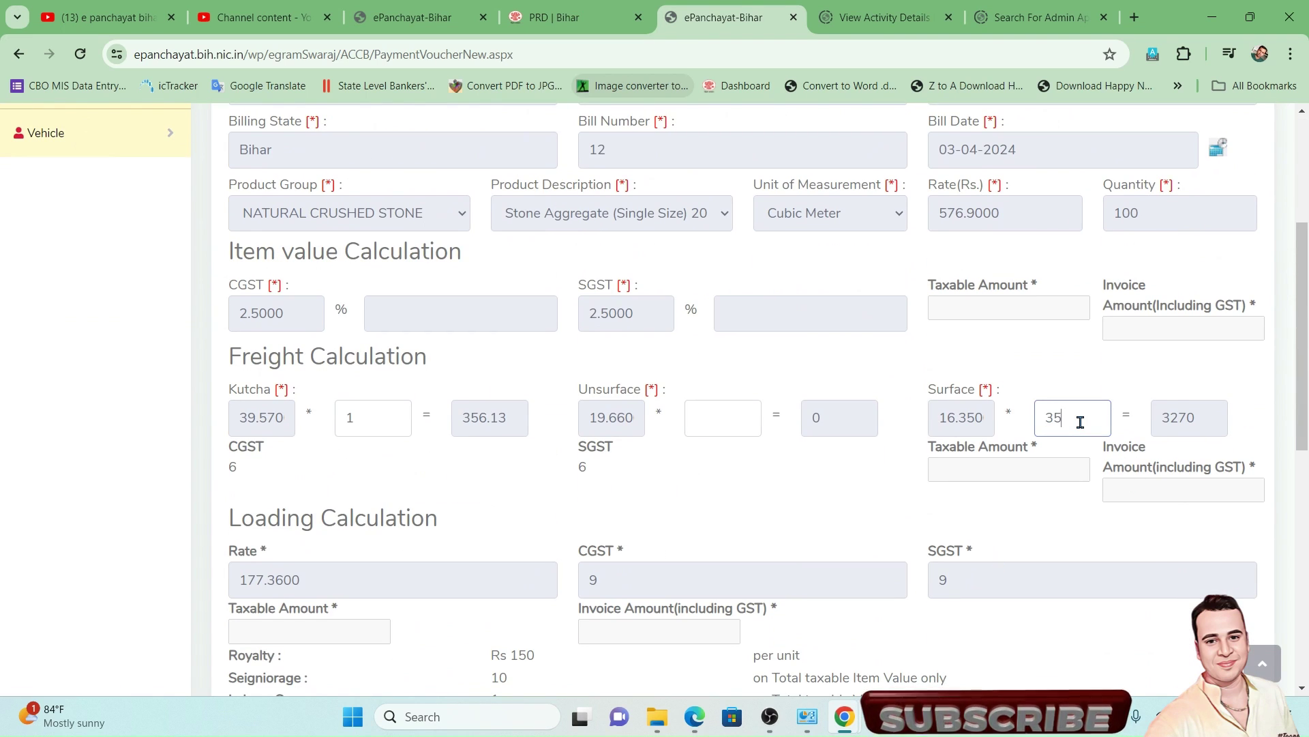
click(873, 474)
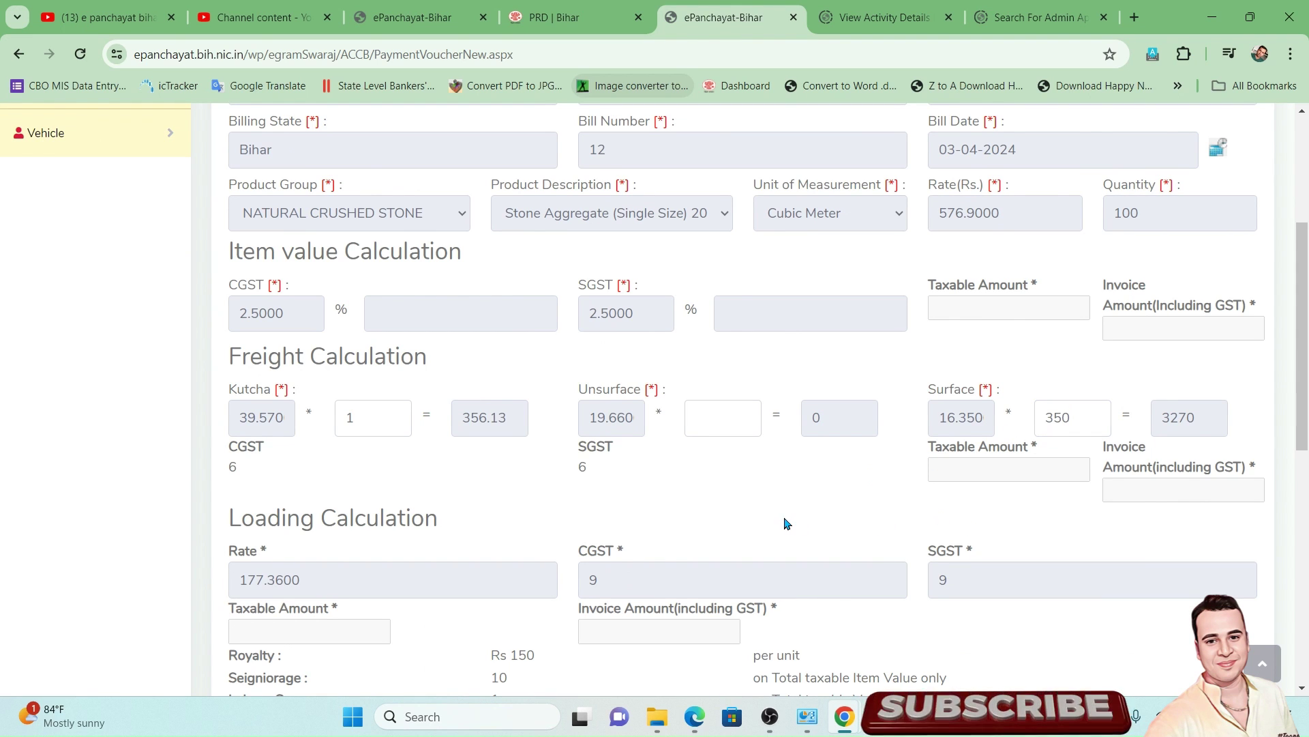
click(1054, 417)
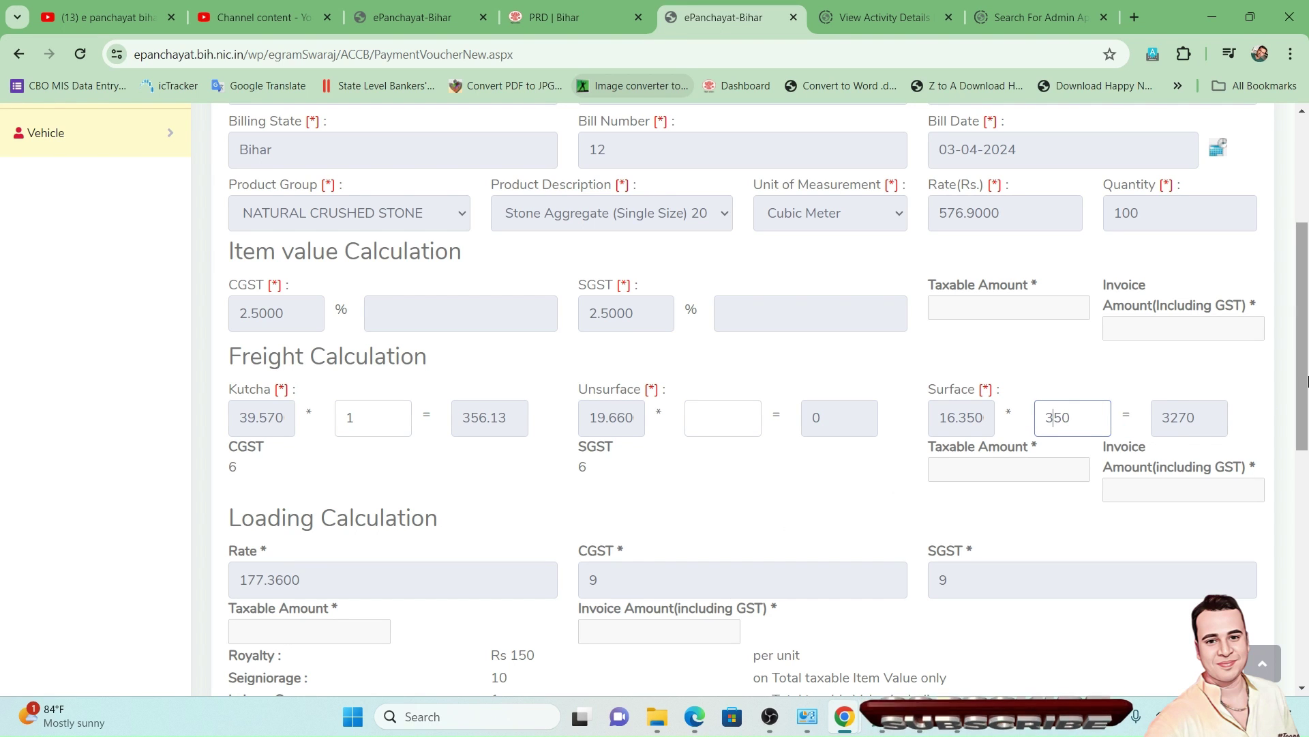
click(698, 426)
text(0)
click(669, 482)
scroll(669, 482, down, 1)
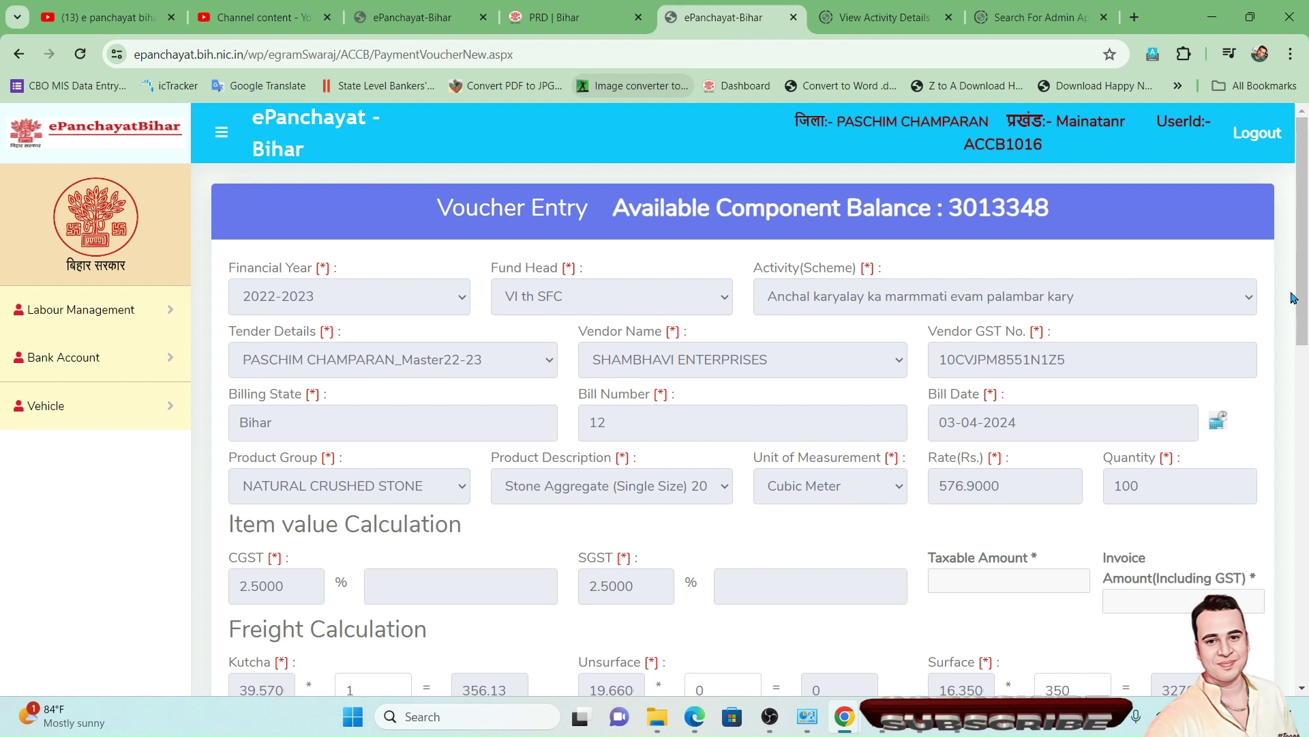
- Set CGST TDS, SGST TDS and IT TDS to 1 for the stone item
scroll(1307, 409, down, 3)
scroll(1307, 437, down, 7)
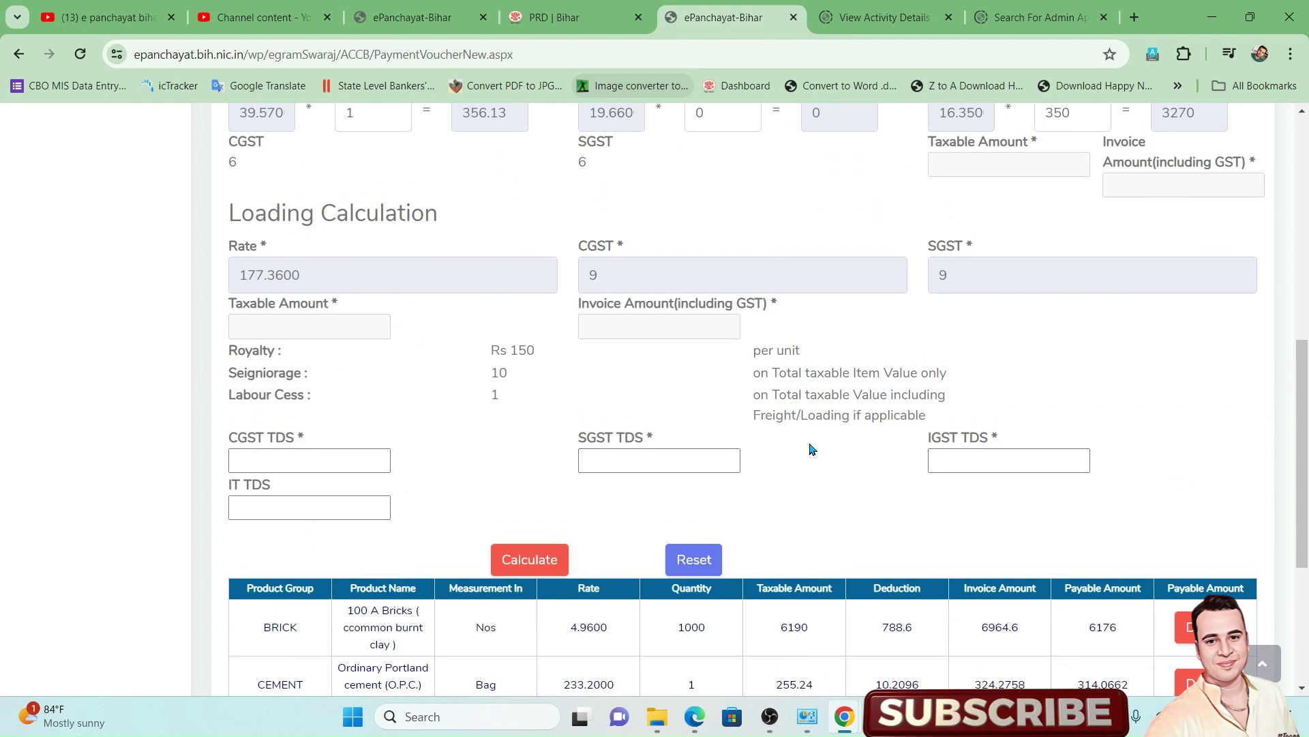
click(336, 463)
text(1)
key(Tab)
text(1)
key(Tab)
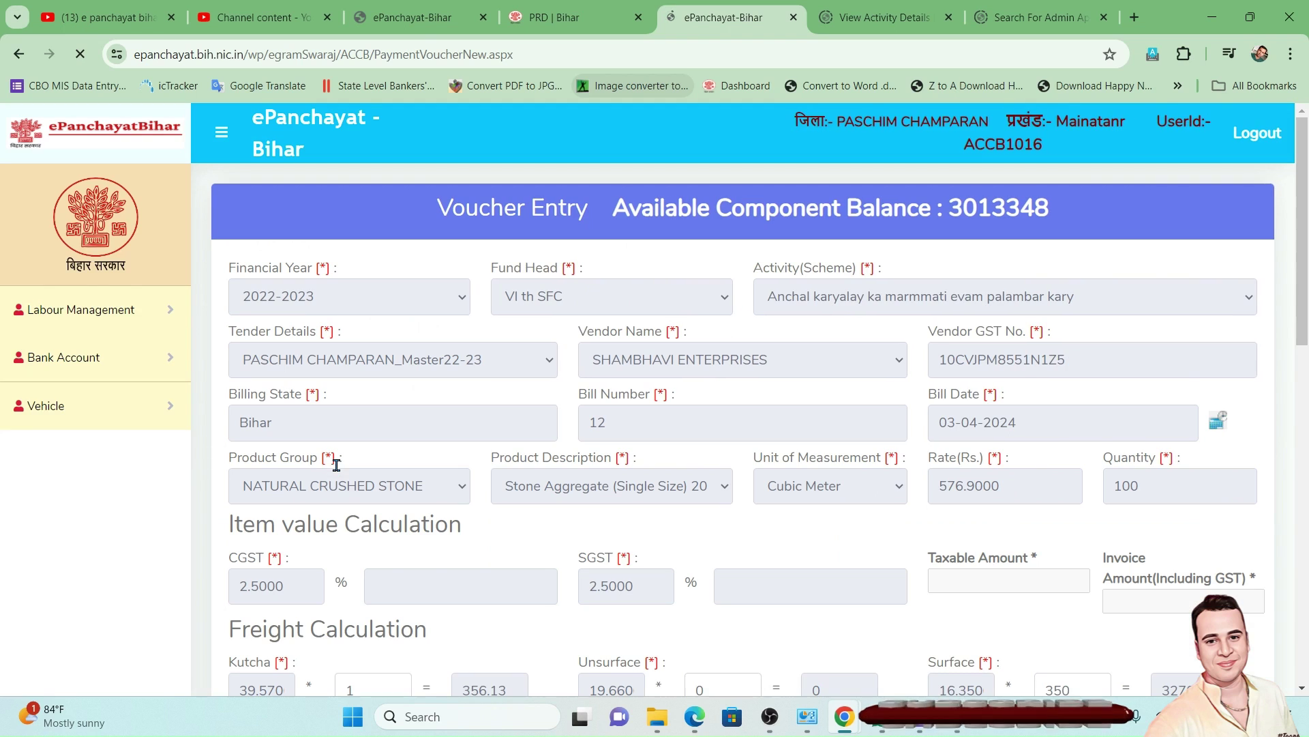
scroll(601, 583, down, 8)
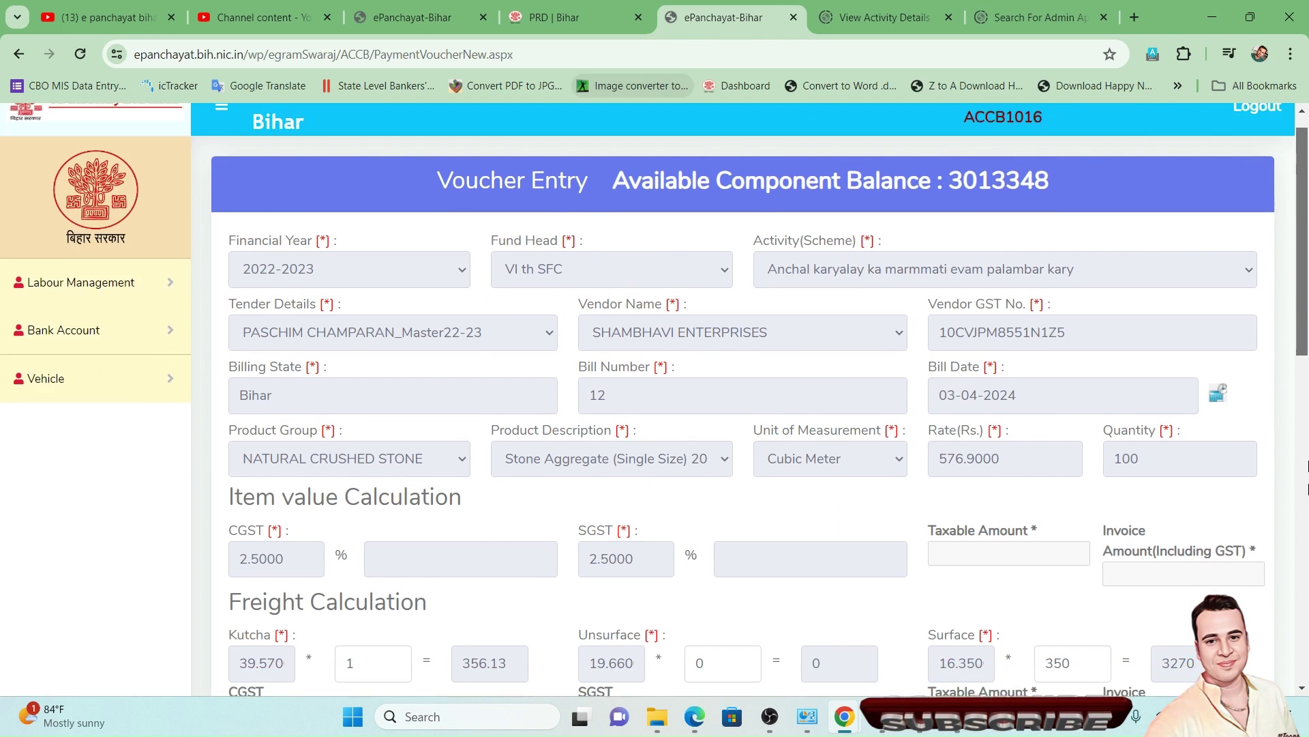
click(345, 509)
text(1)
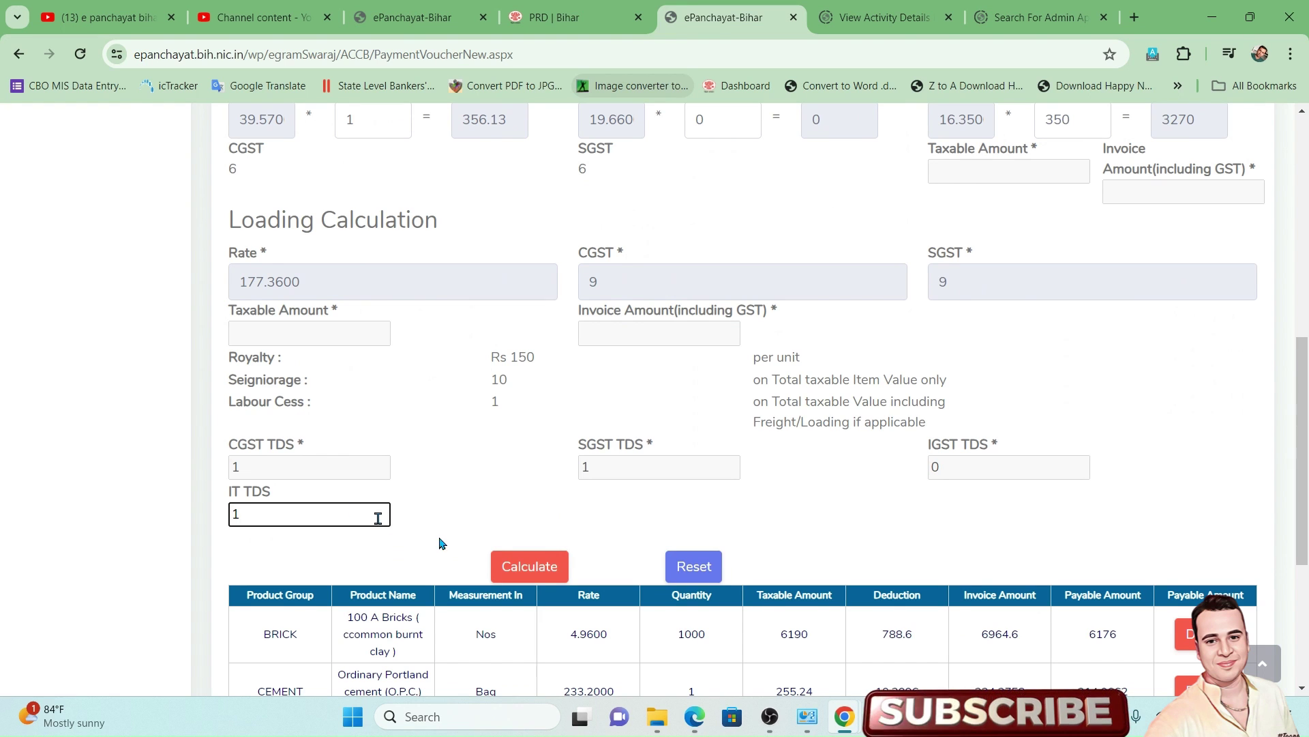
- Calculate the stone totals: taxable 651633, invoice 726854.82, deductions 46834.32, payable 680020.5
click(497, 557)
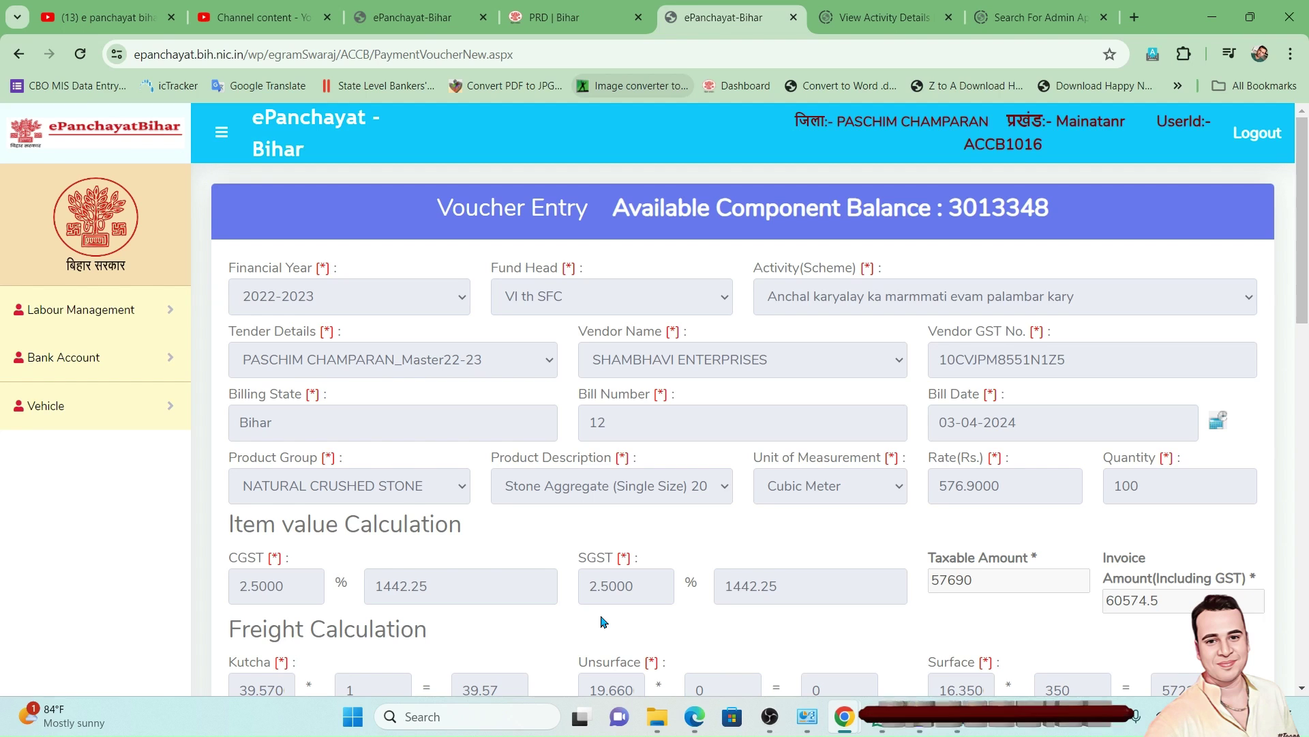
scroll(600, 618, down, 1)
scroll(601, 622, down, 7)
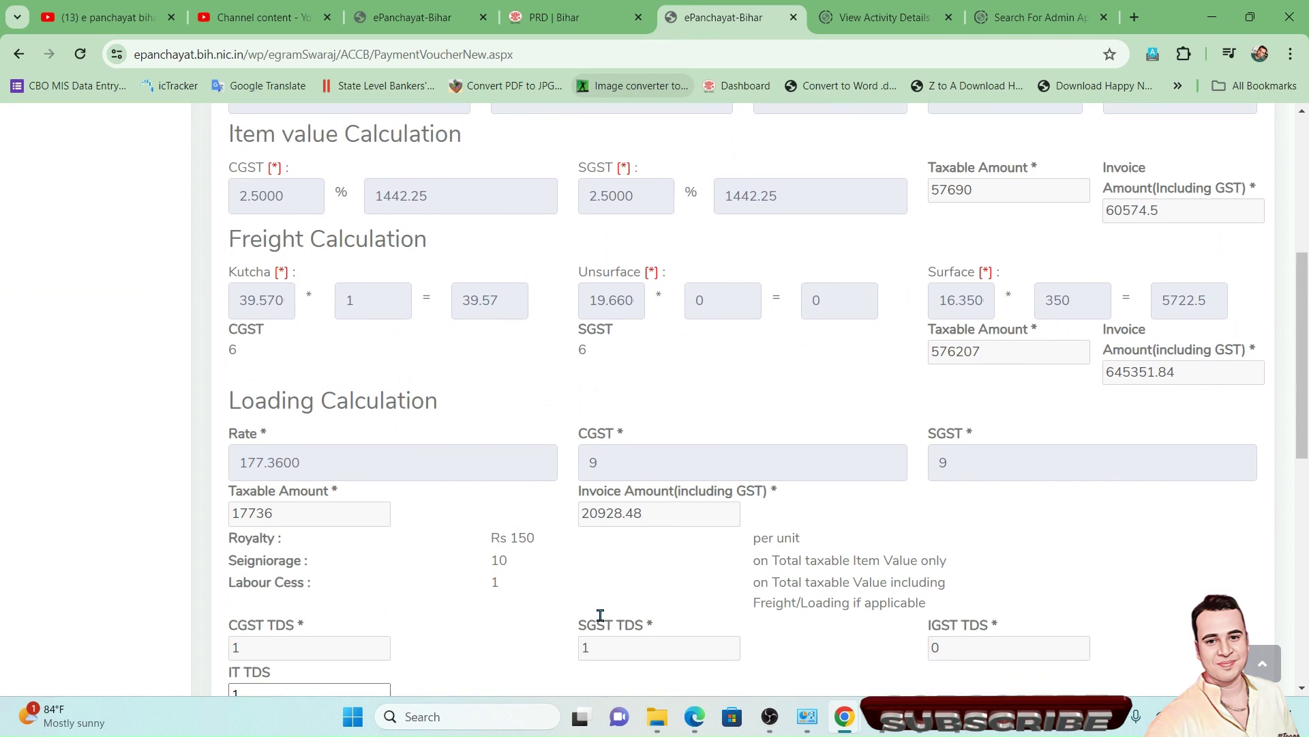
scroll(601, 620, down, 1)
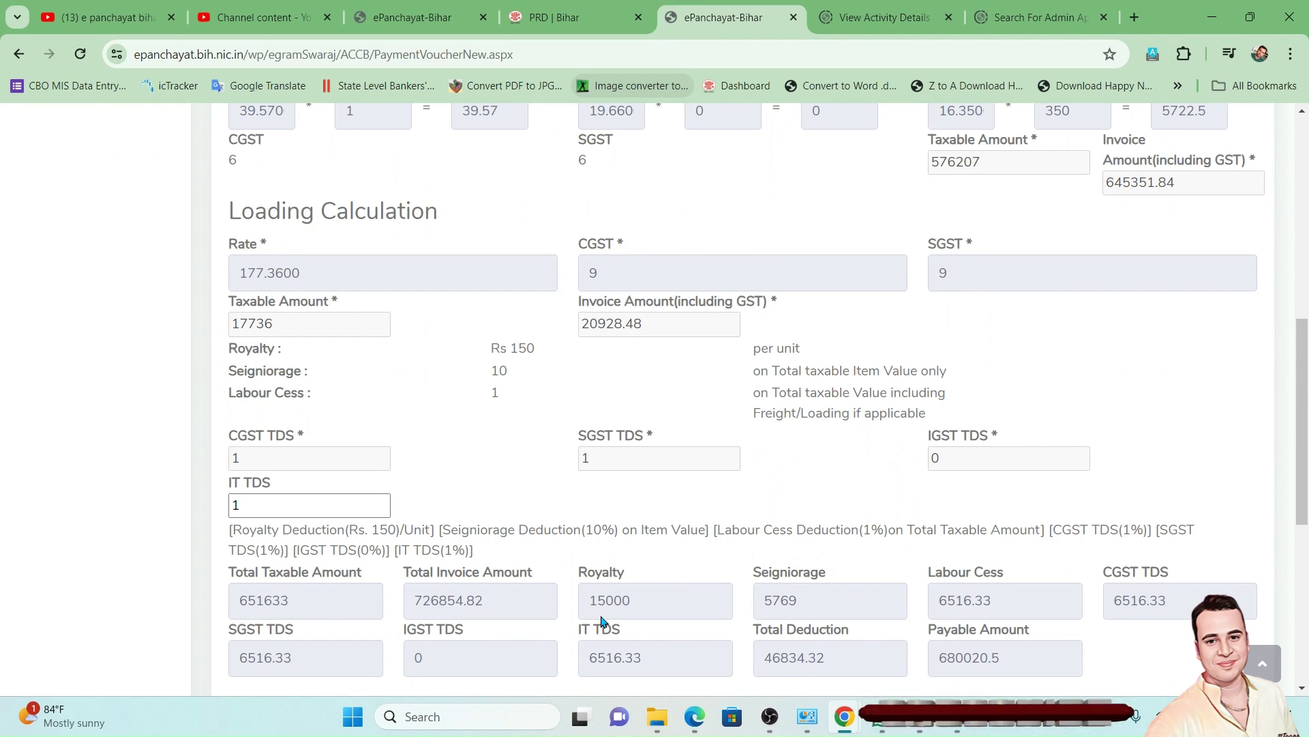
scroll(601, 620, up, 3)
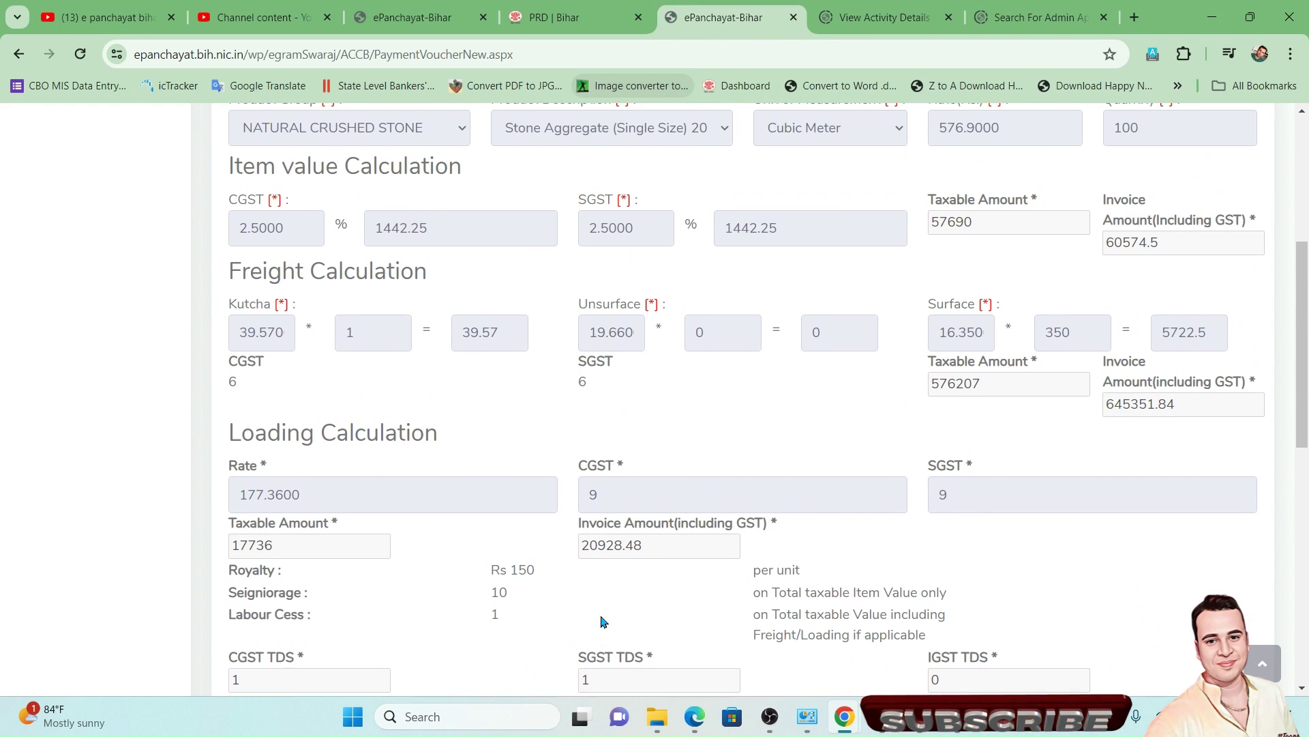
scroll(601, 620, up, 1)
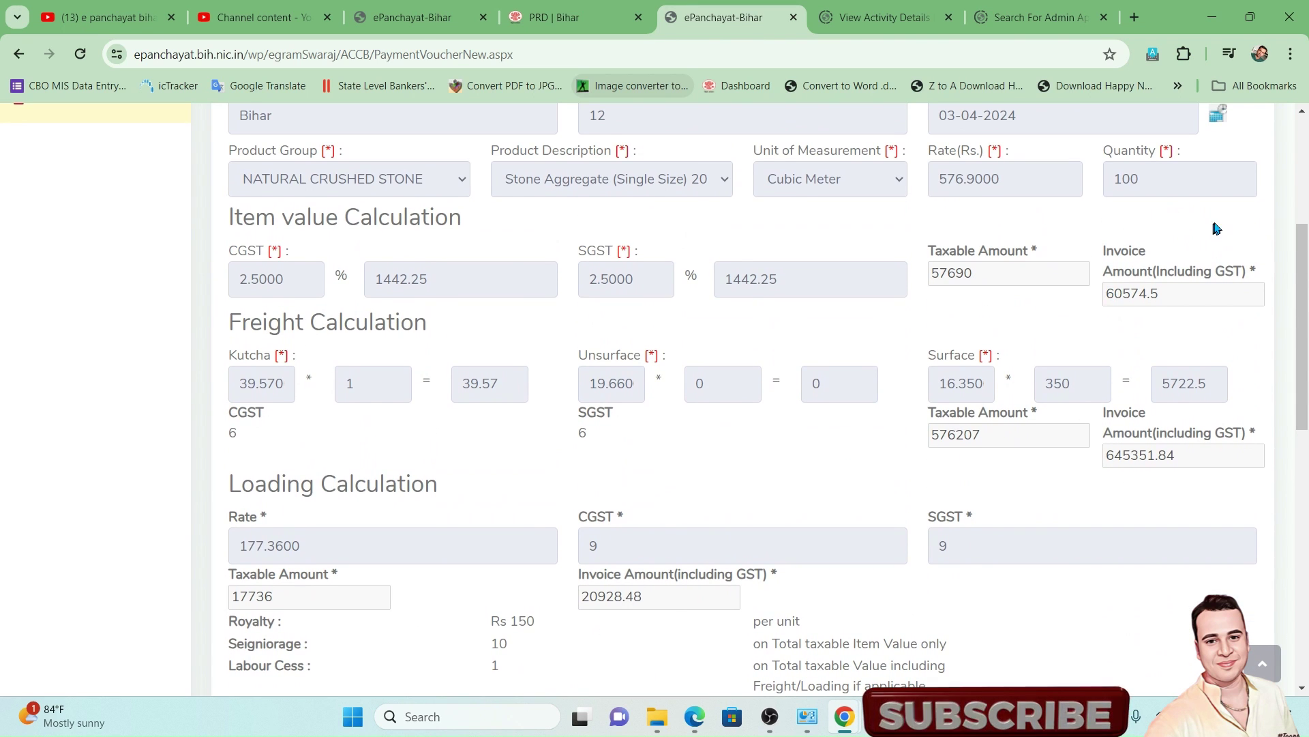
- Reset the item fields and reselect NATURAL CRUSHED STONE as the product group
scroll(700, 581, down, 6)
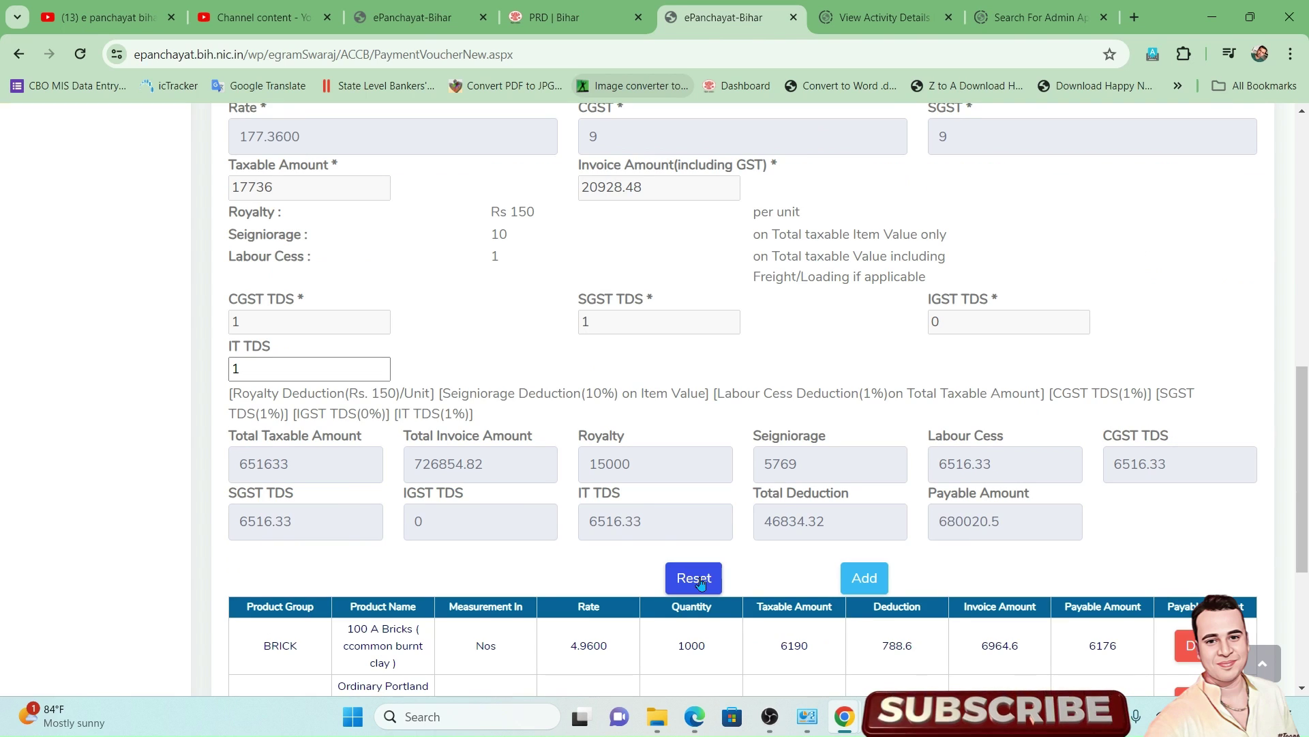
click(699, 581)
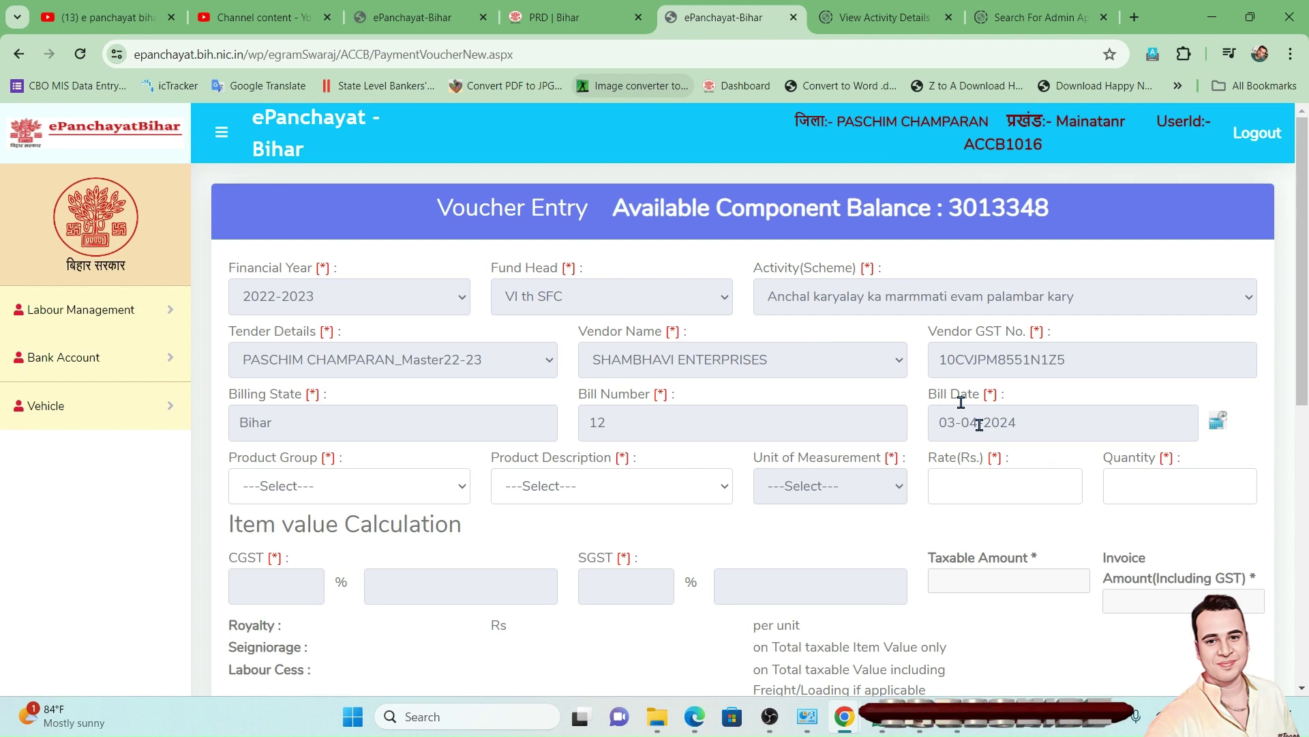
click(420, 487)
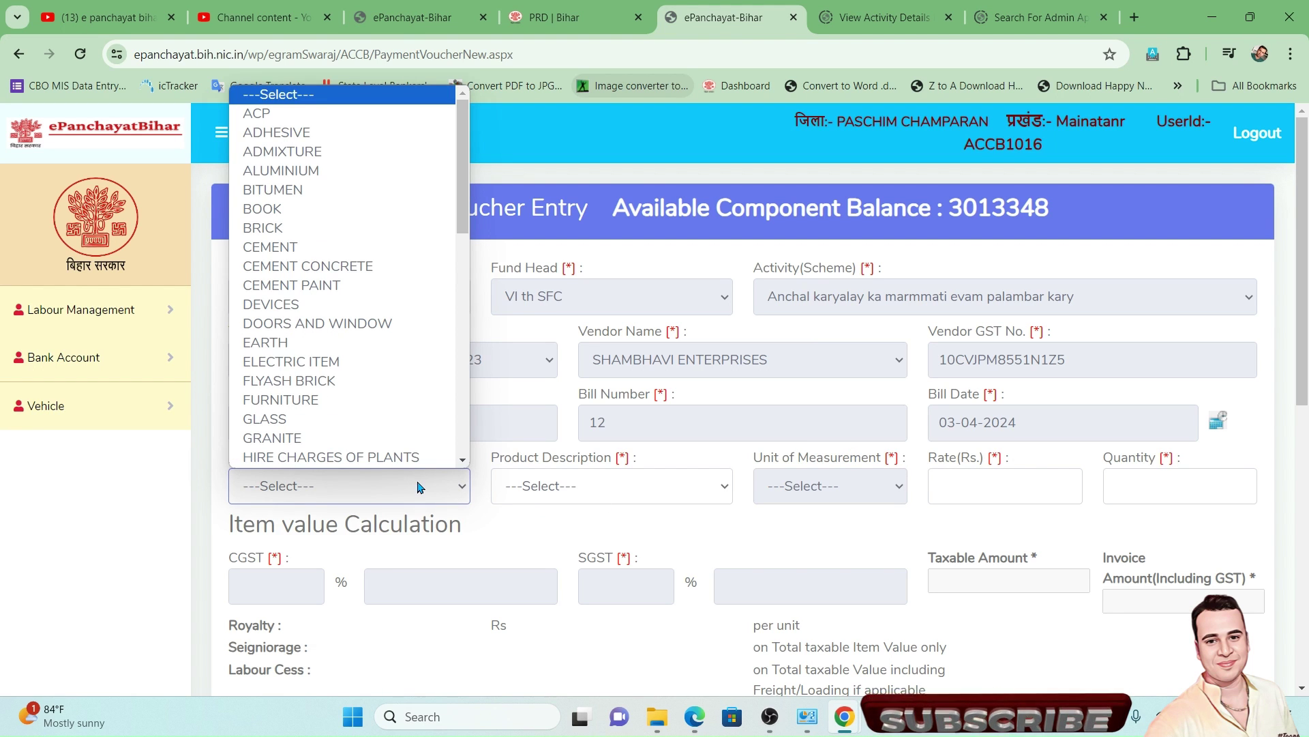
scroll(341, 341, down, 5)
click(331, 456)
scroll(349, 380, down, 15)
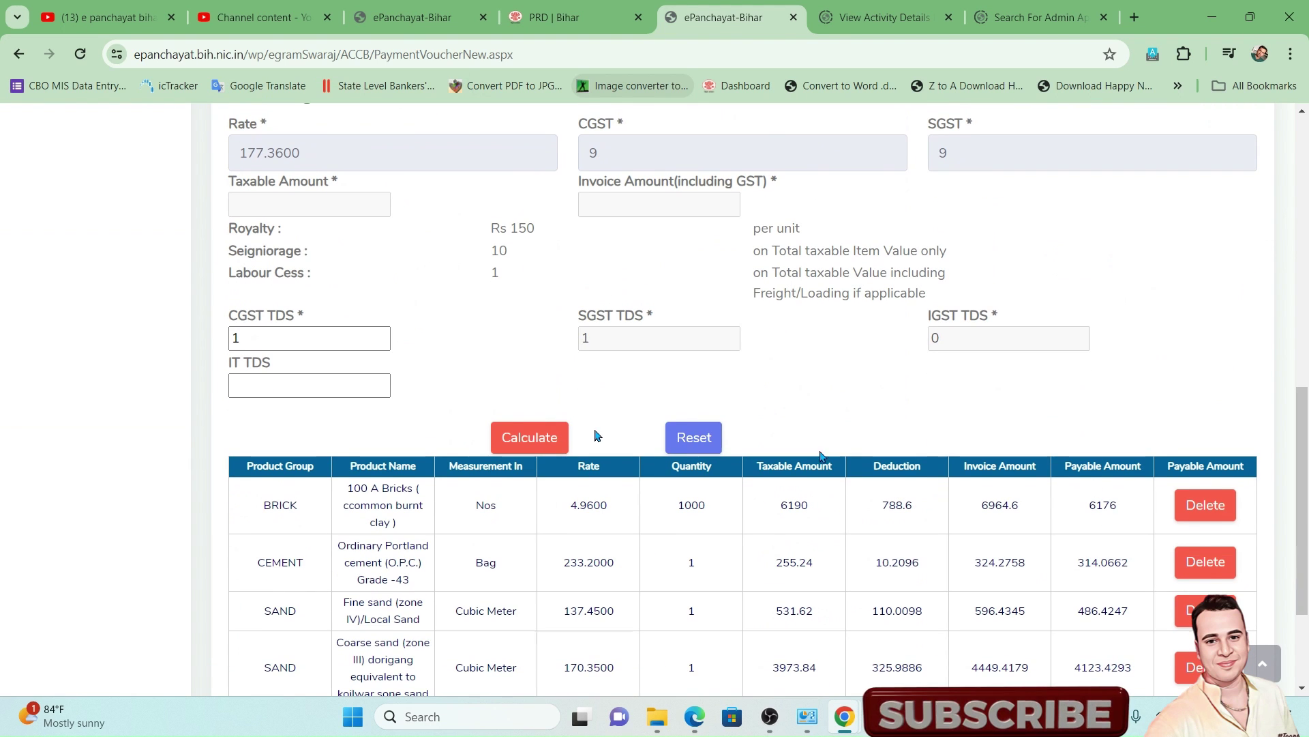
- Set IT TDS to 1, recalculate to payable 5917.305, and add the stone item
click(343, 380)
text(1)
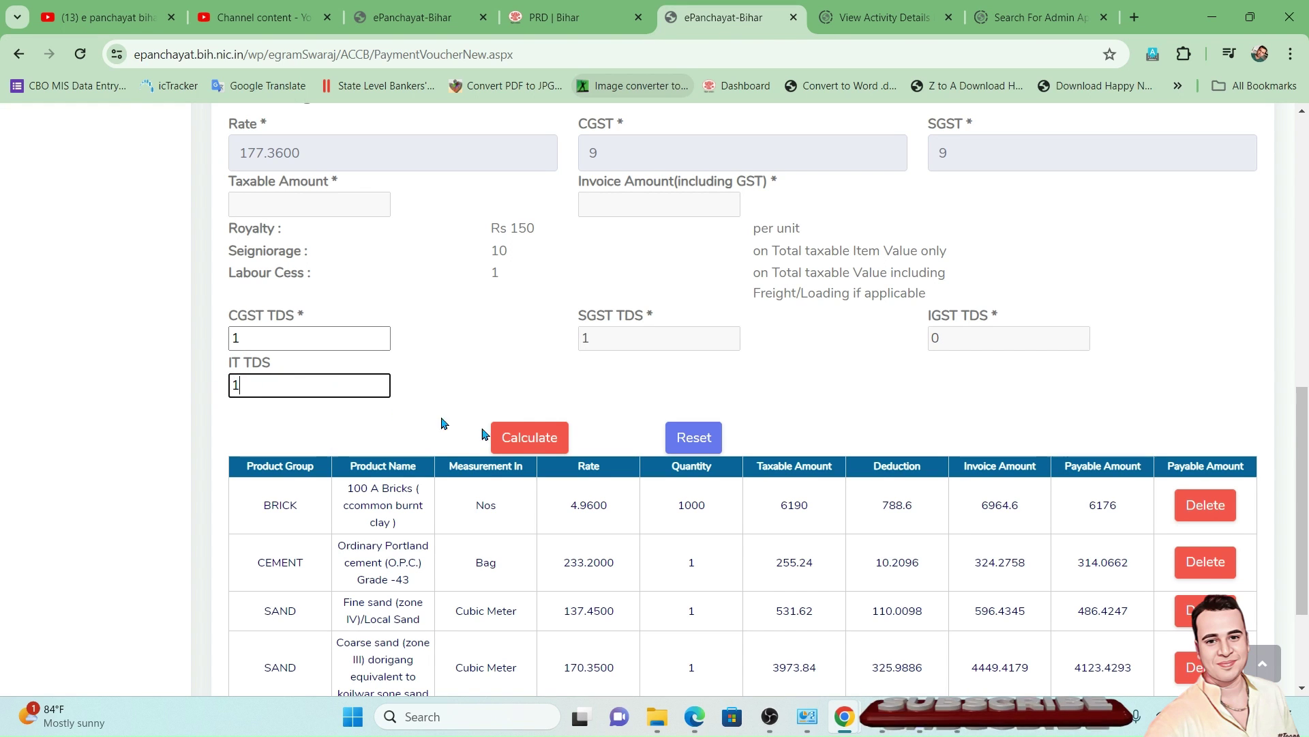
click(529, 442)
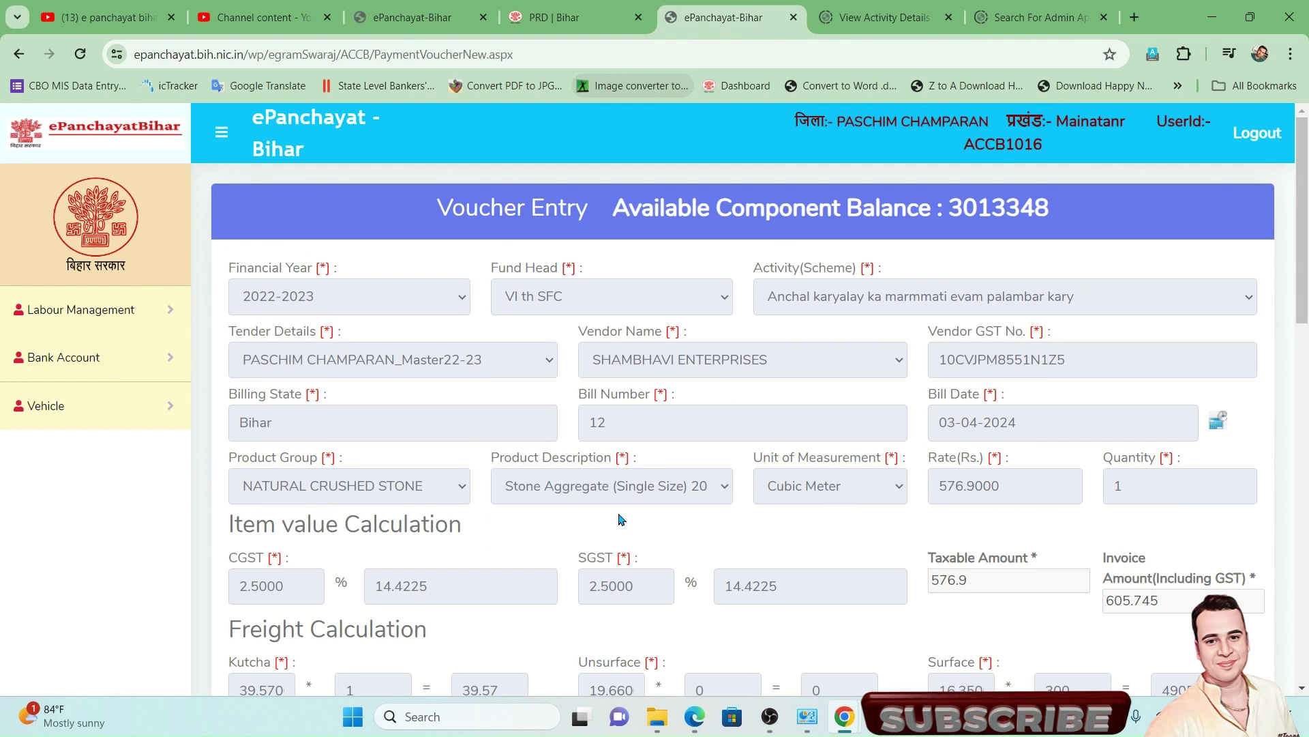
scroll(619, 519, down, 1)
scroll(619, 518, down, 6)
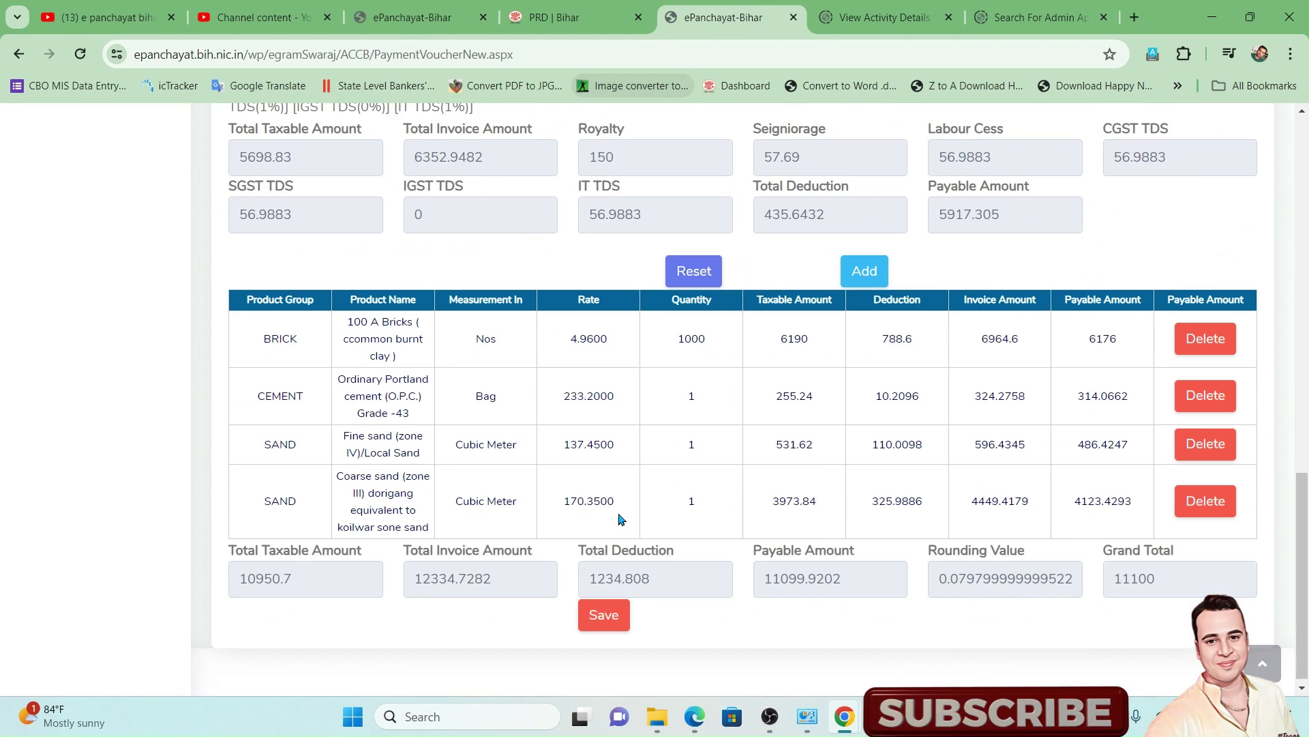
scroll(619, 518, up, 3)
scroll(620, 518, up, 3)
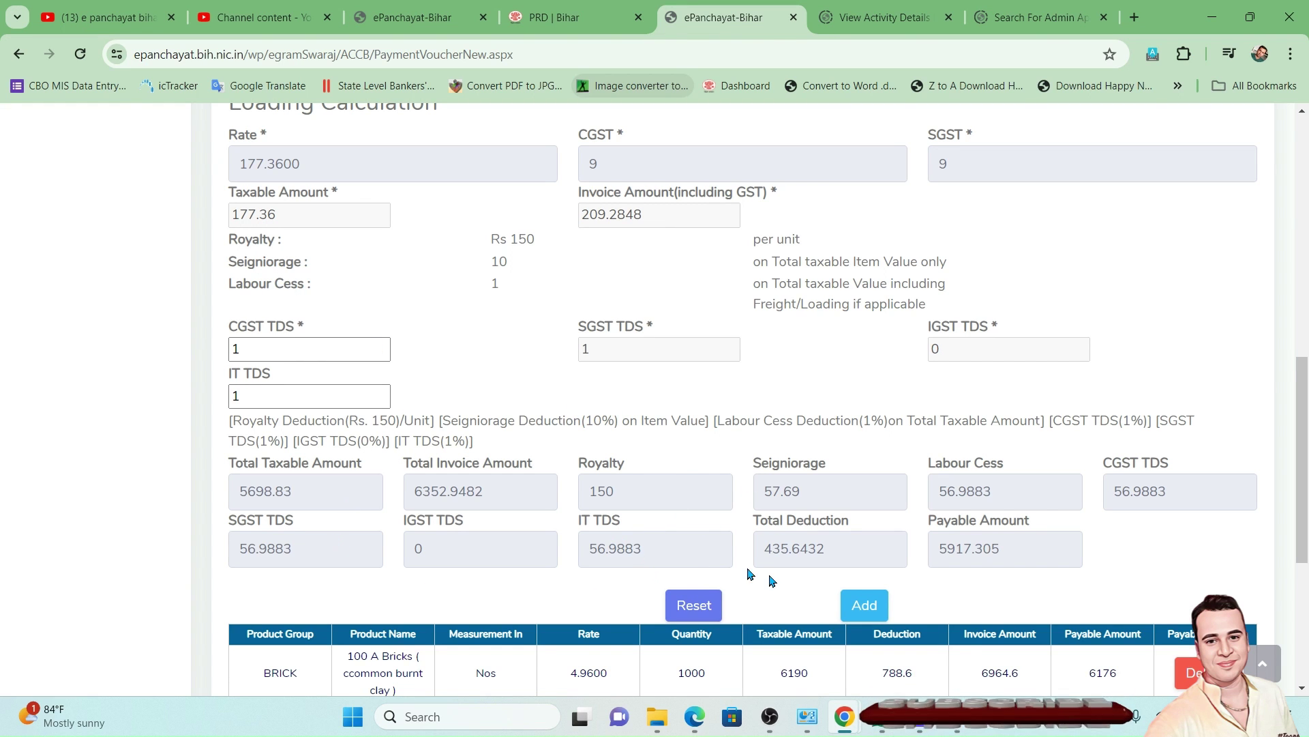
click(857, 607)
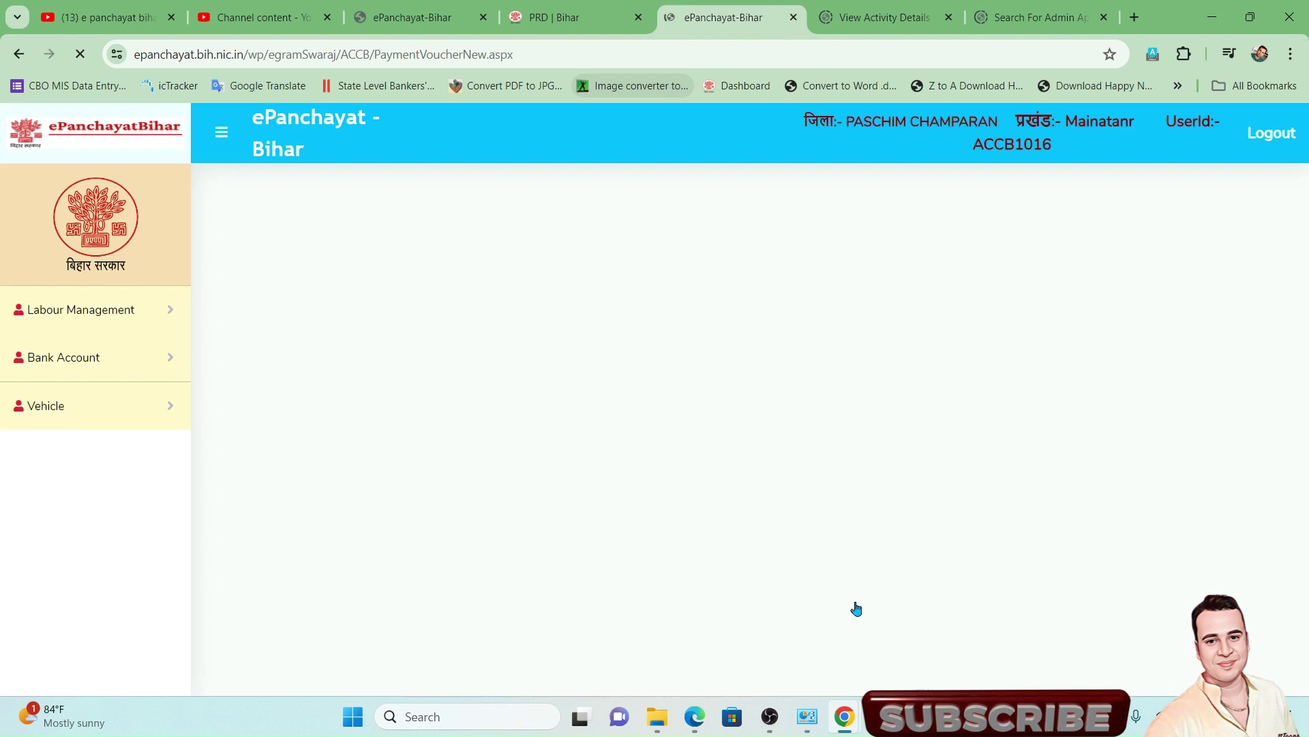
- Set the new item's product group to IRON
click(394, 503)
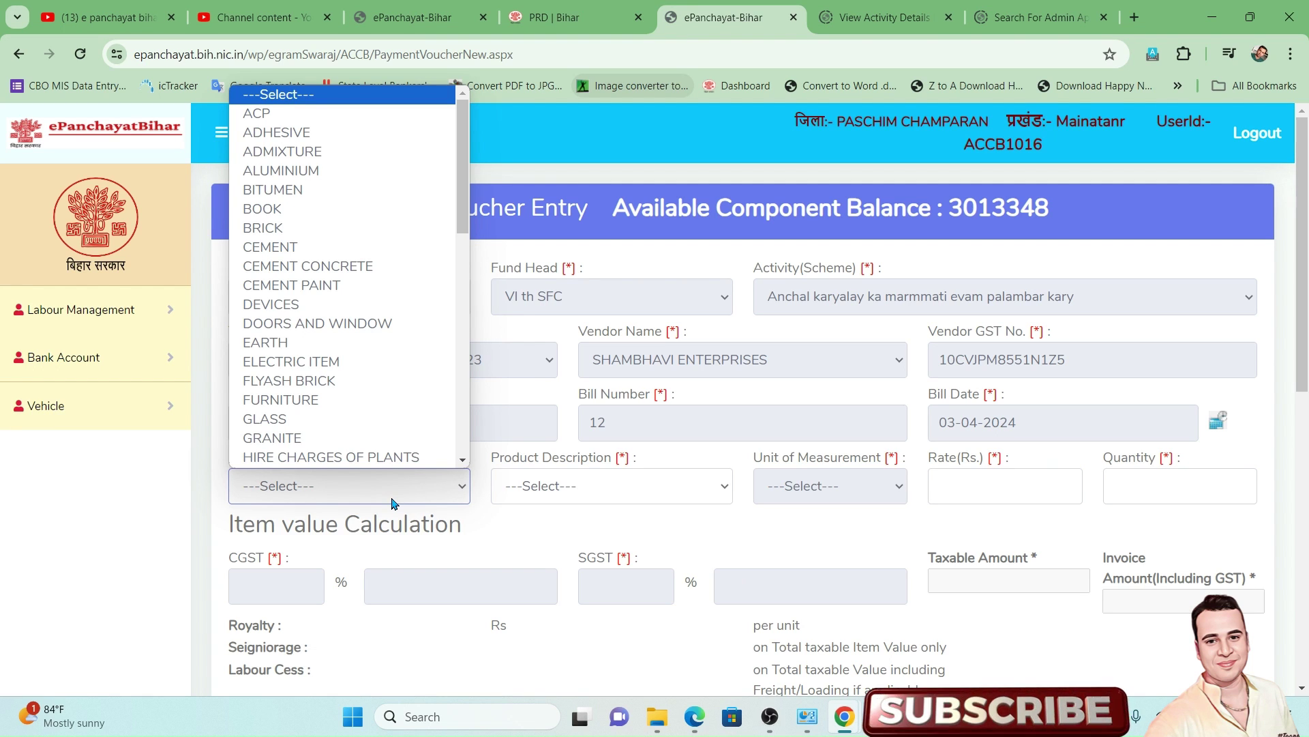
key(i)
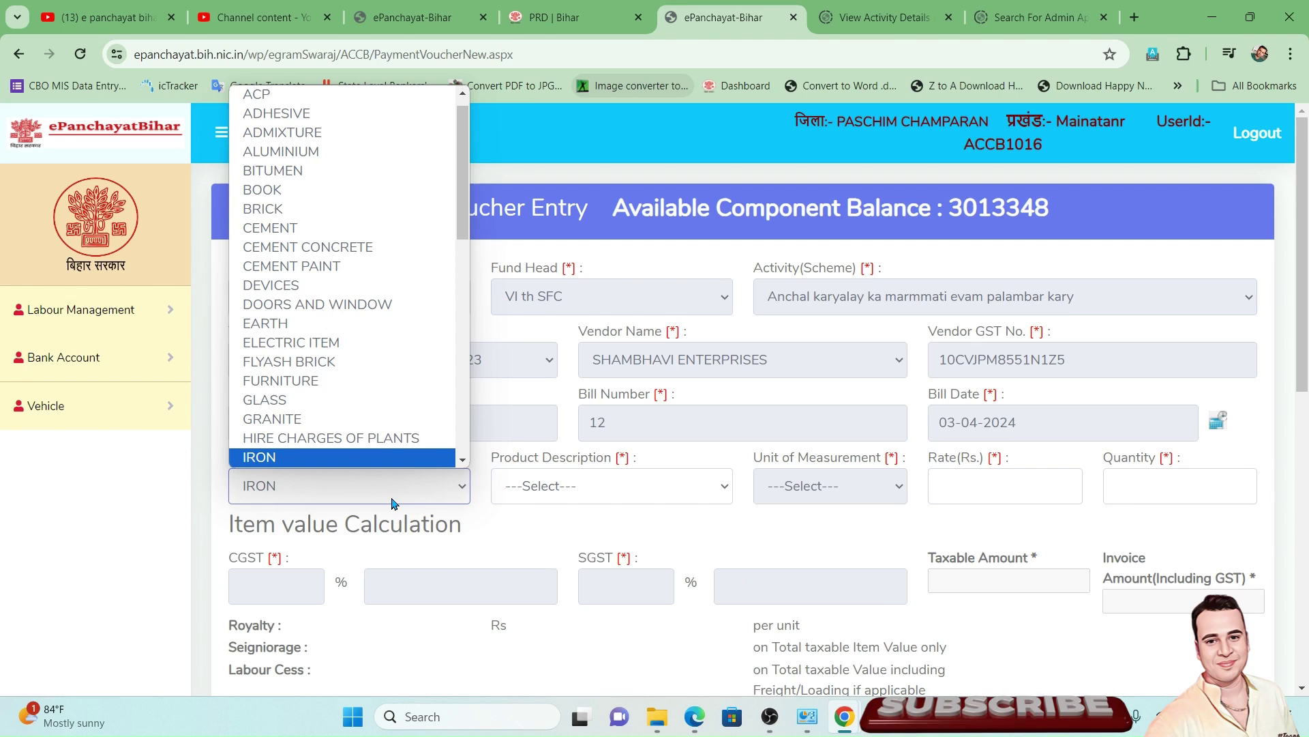
key(Return)
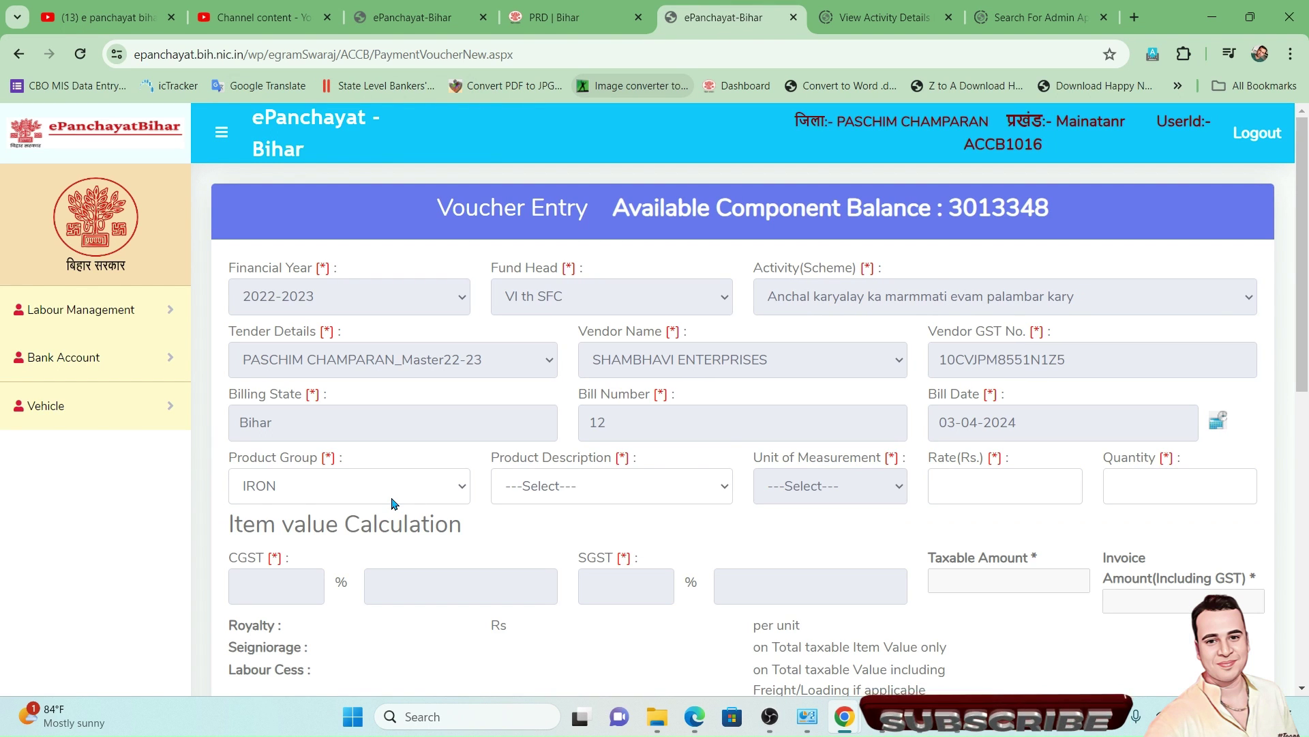
- Step through the TMTC 500 bar sizes, settling on TMTC 500 20 MM
click(509, 498)
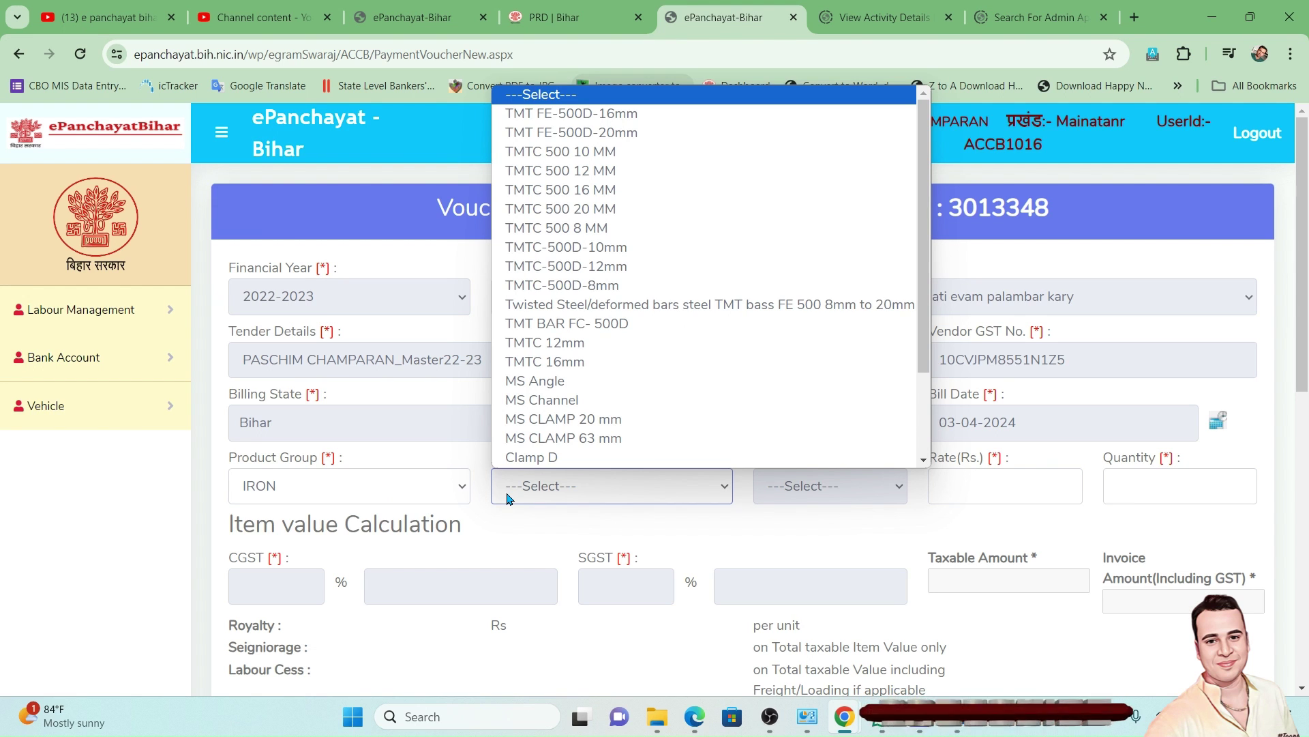
key(Down)
key(Down)
key(Down)
key(Down)
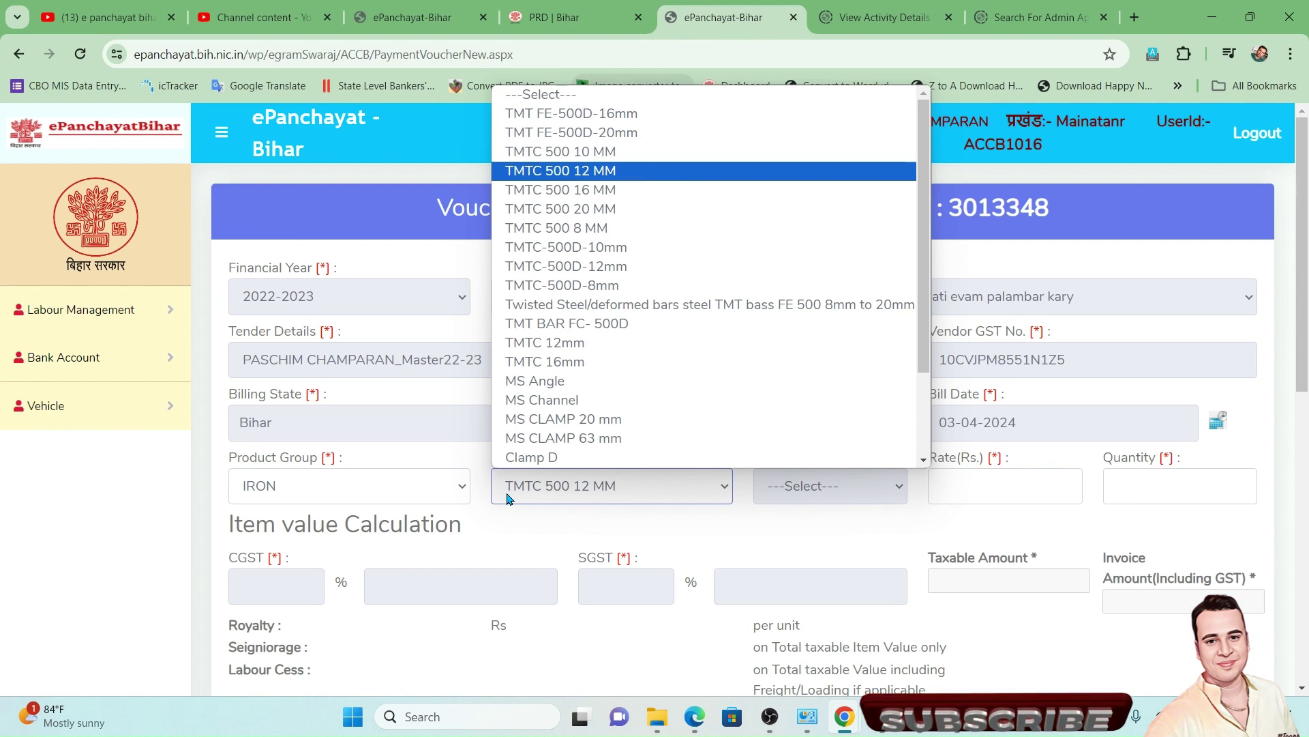
key(Return)
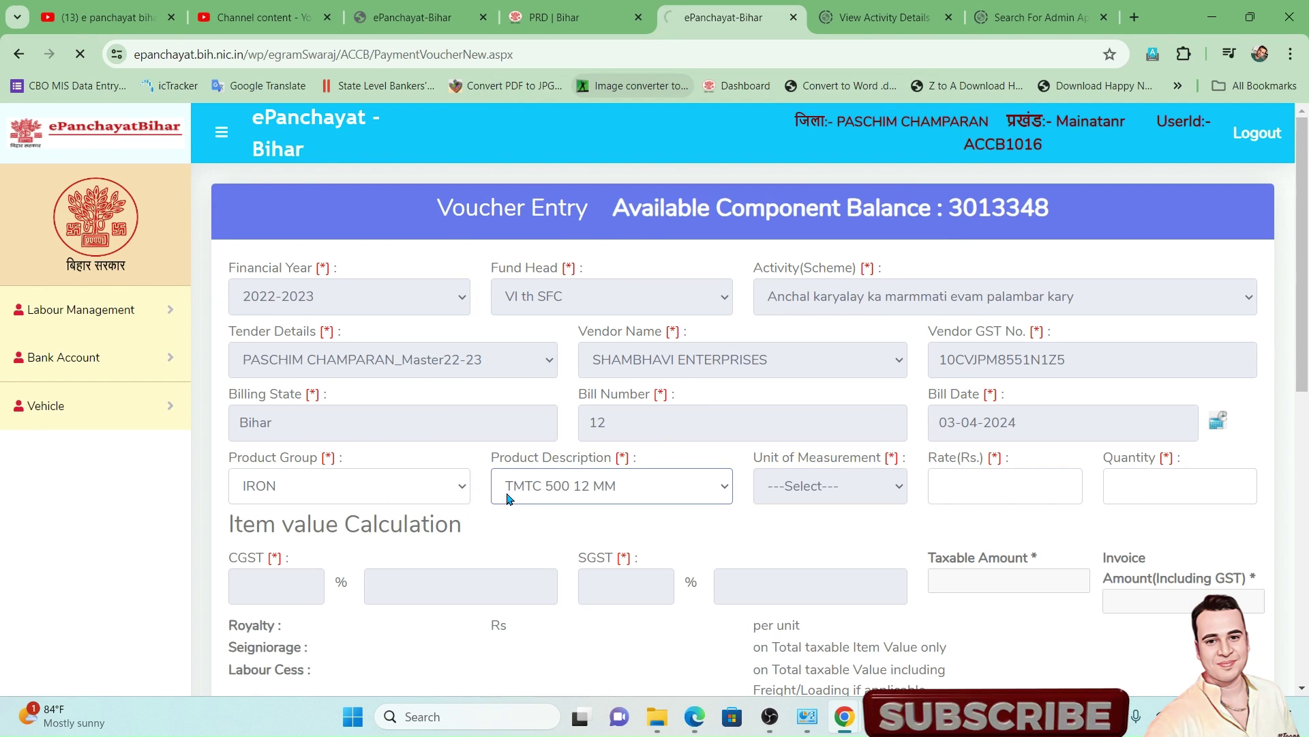
click(576, 496)
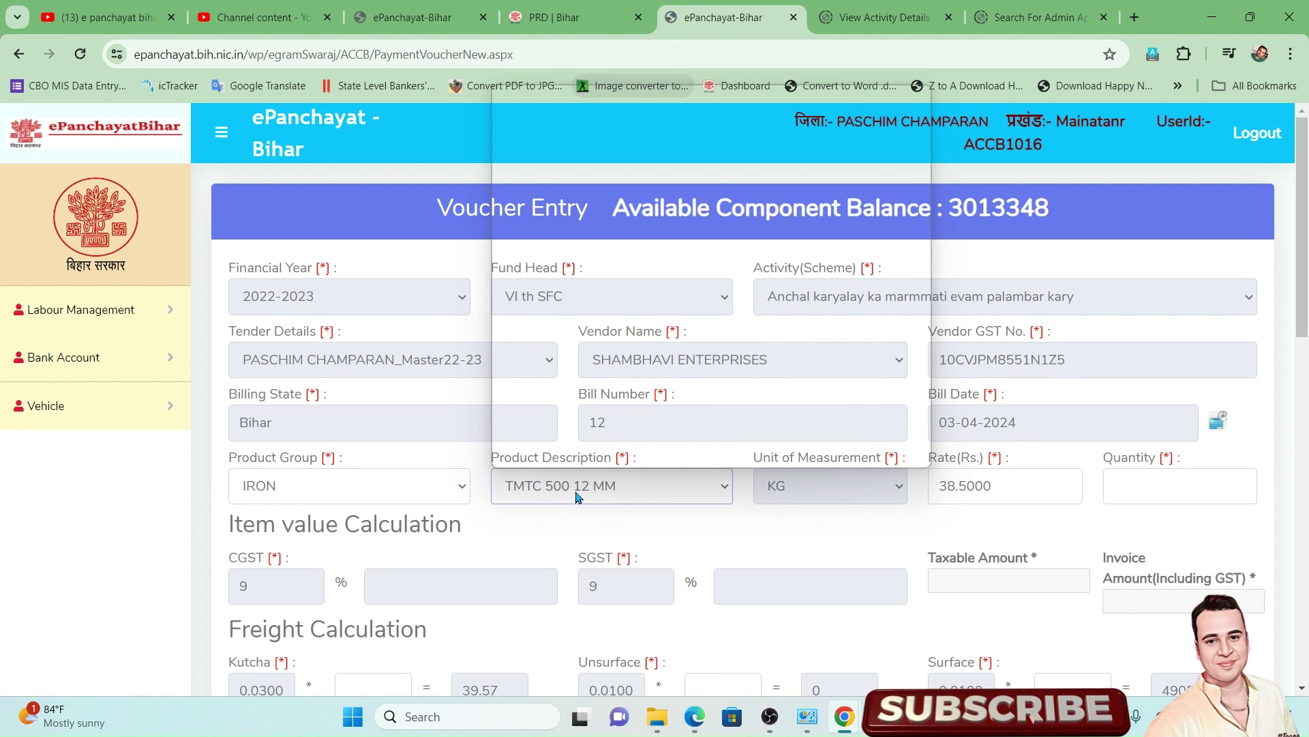
key(Down)
key(Return)
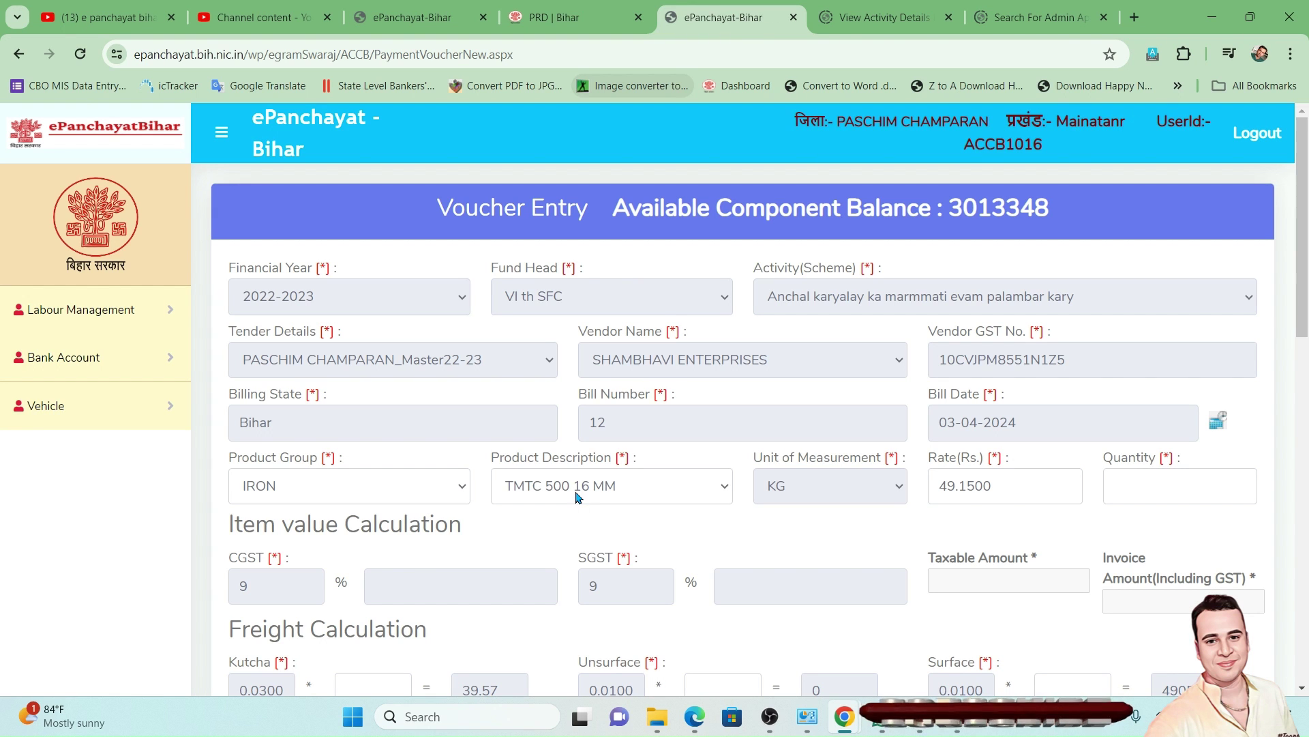
click(577, 485)
key(Down)
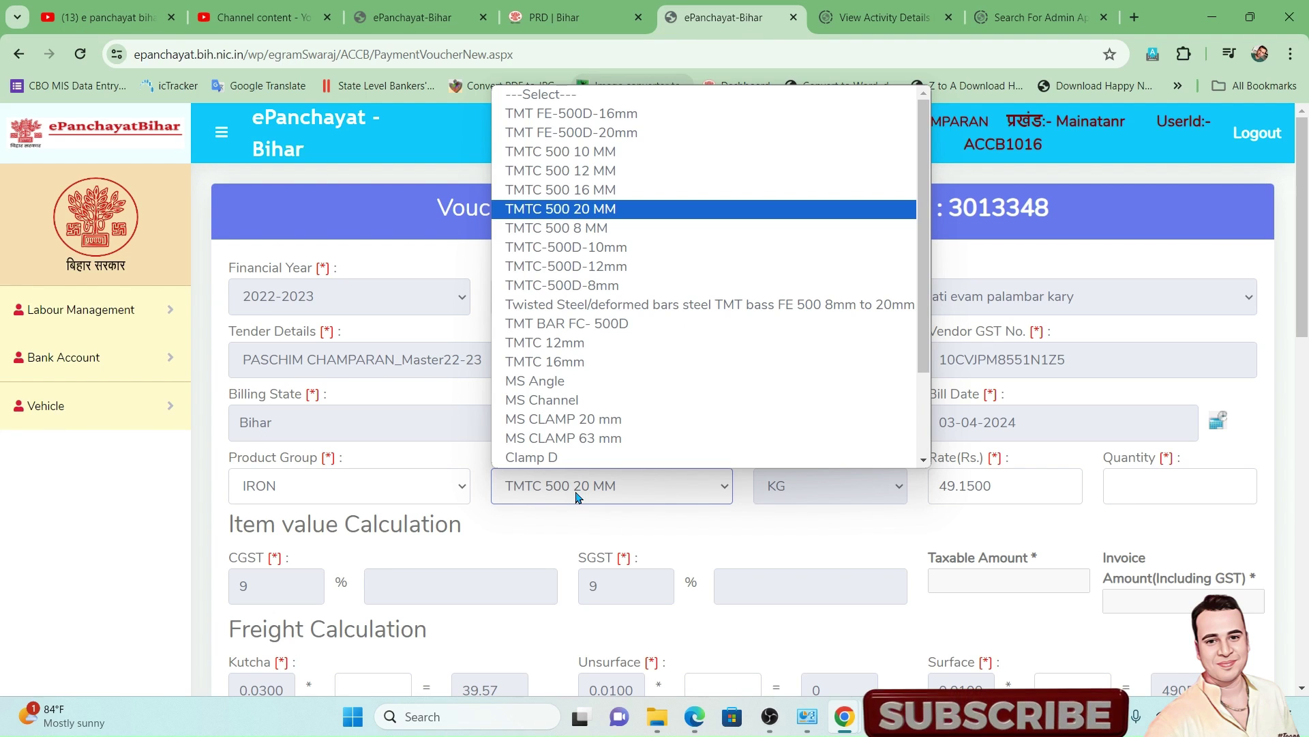
key(Up)
key(Up)
key(Up)
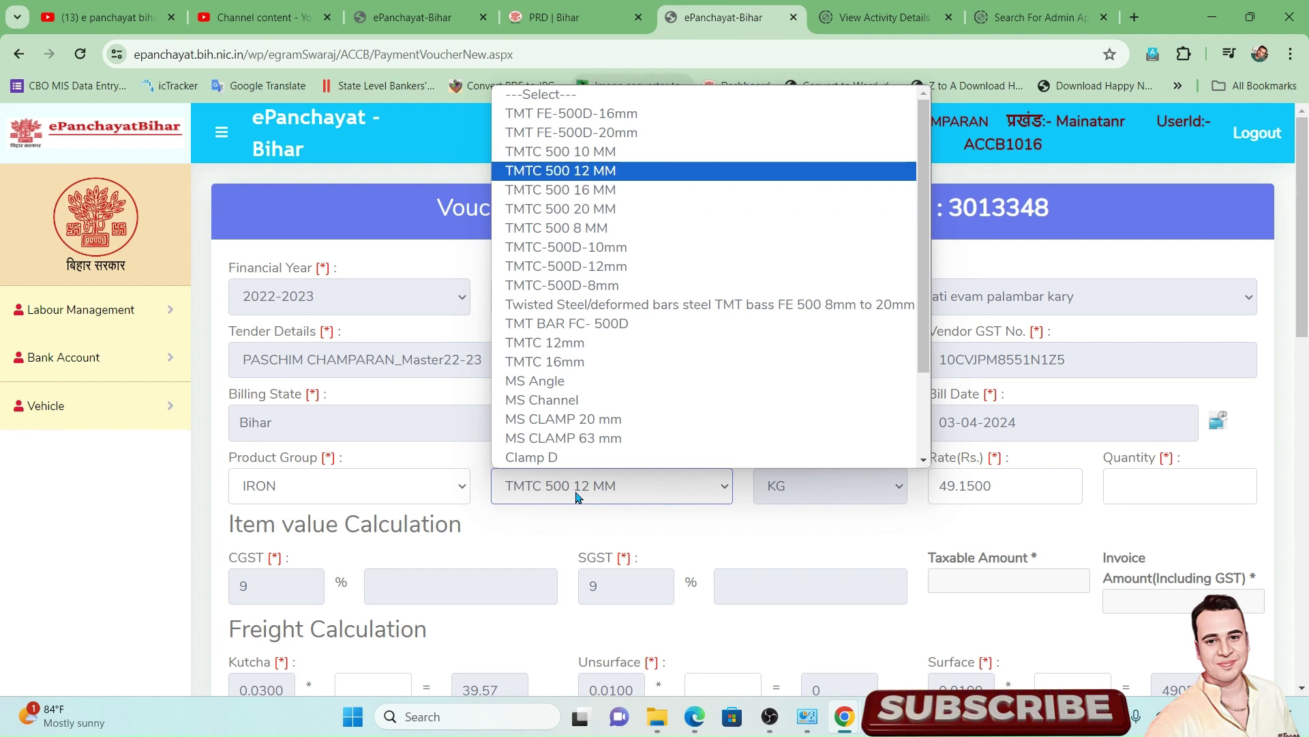
key(Return)
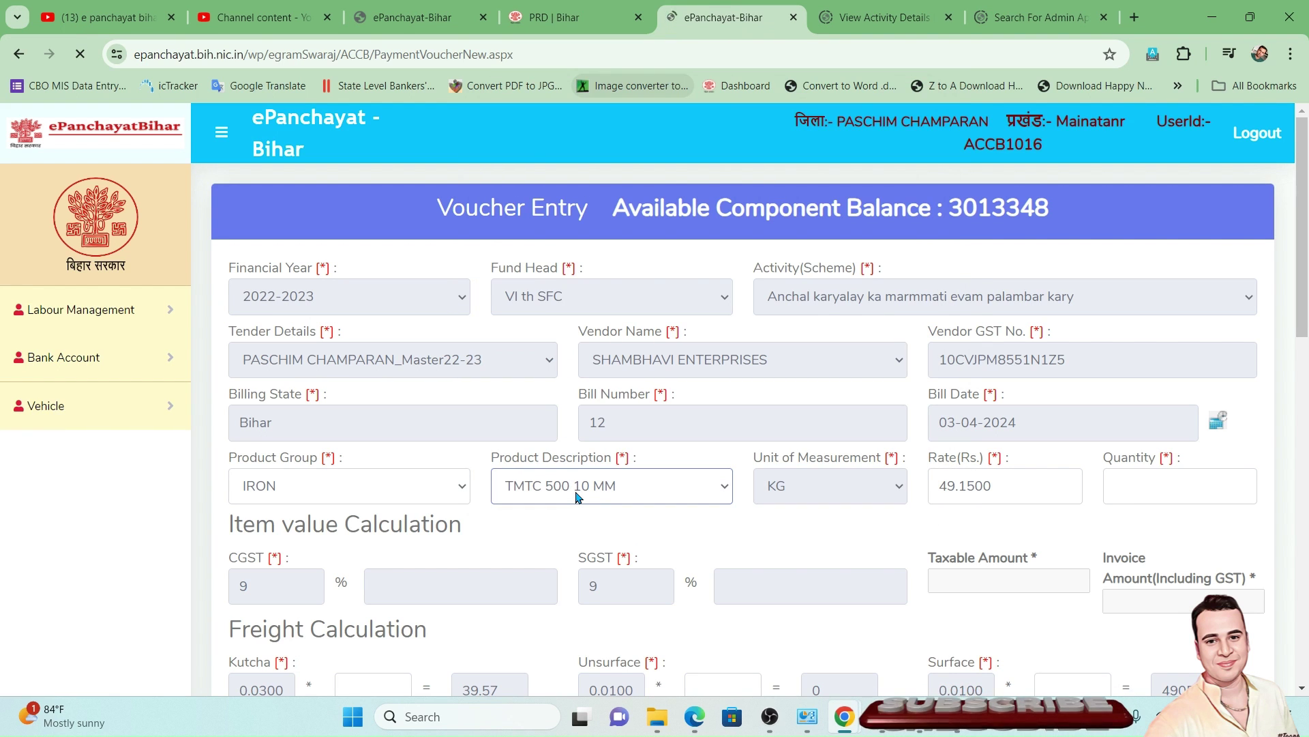
click(576, 491)
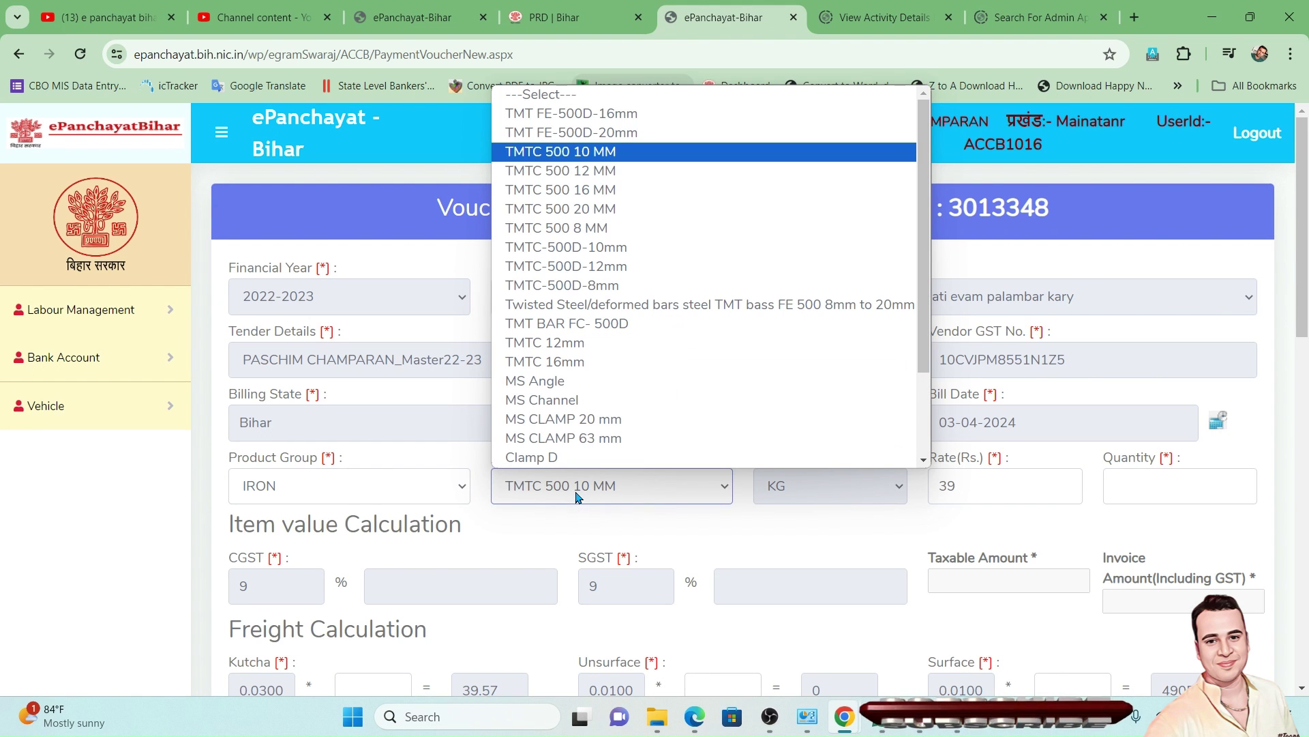
key(Down)
key(Down)
key(Down)
key(Return)
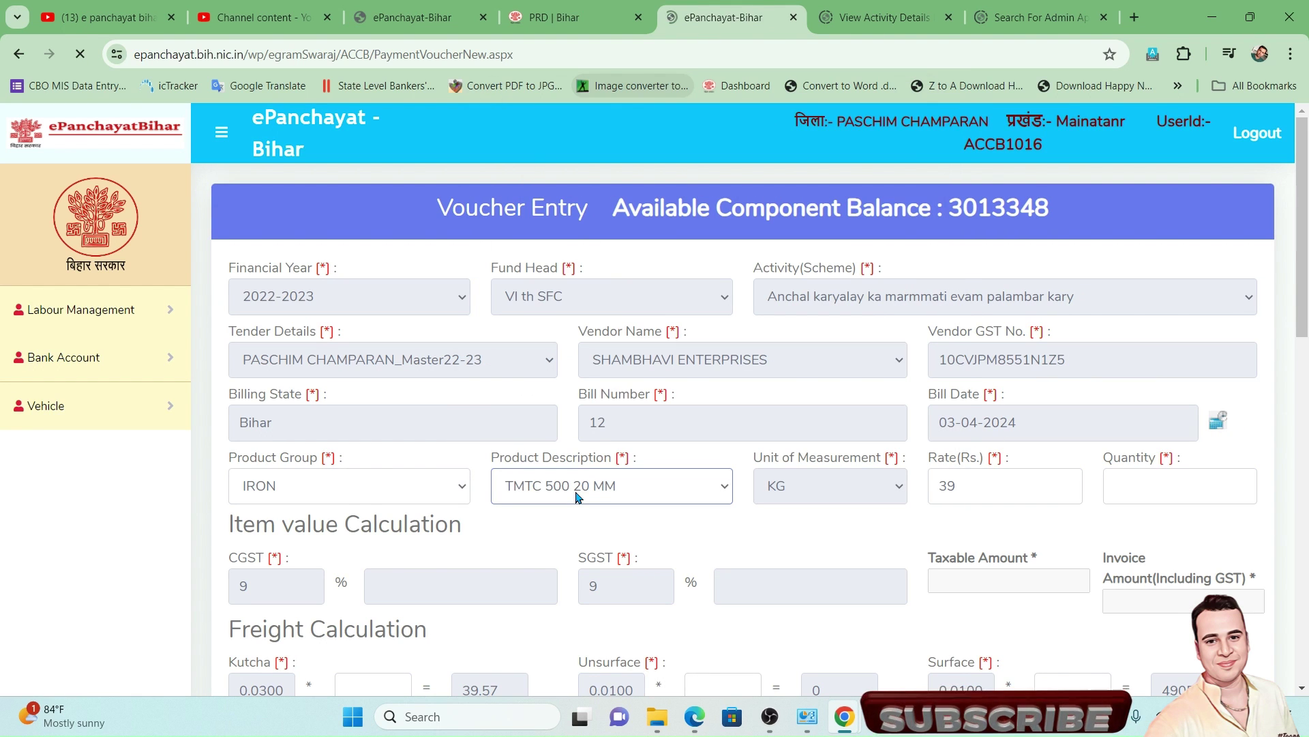
- Correct the accidental TMTC 500 8 MM choice back to TMTC 500 20 MM at 52.8000 per KG
click(576, 492)
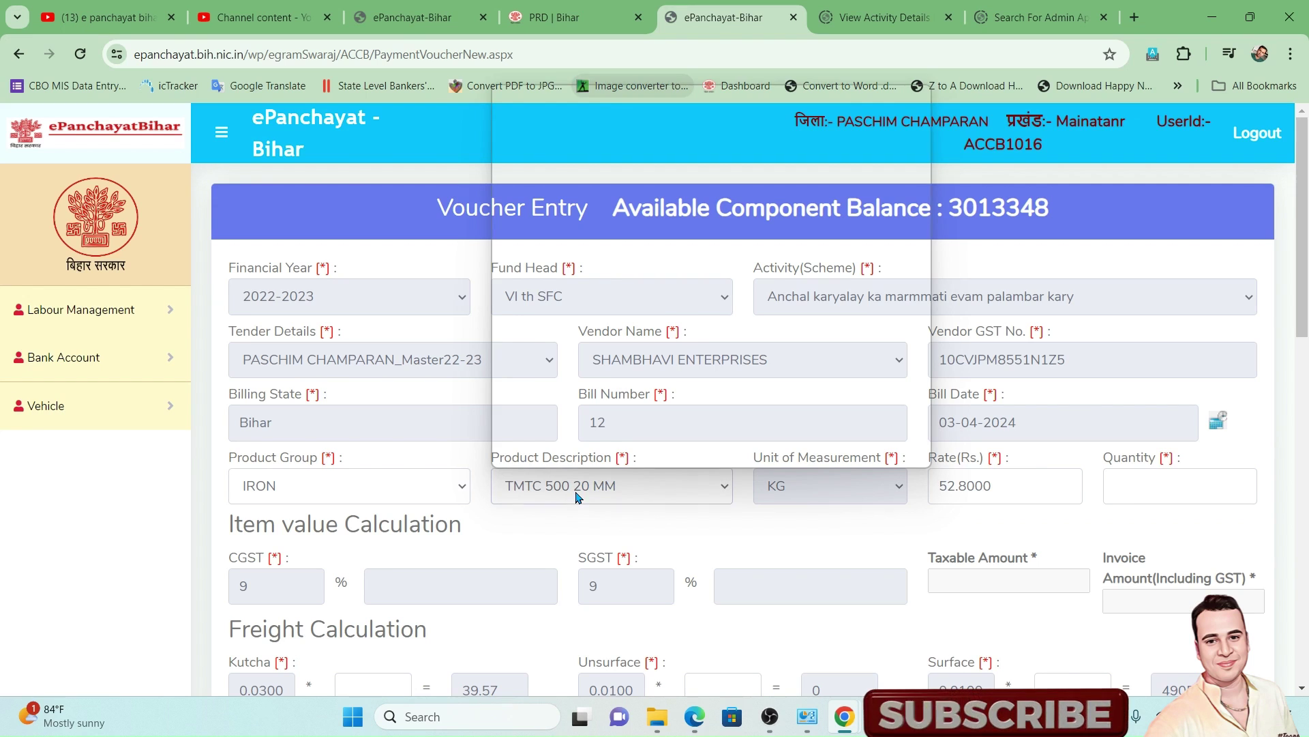
key(Down)
key(Return)
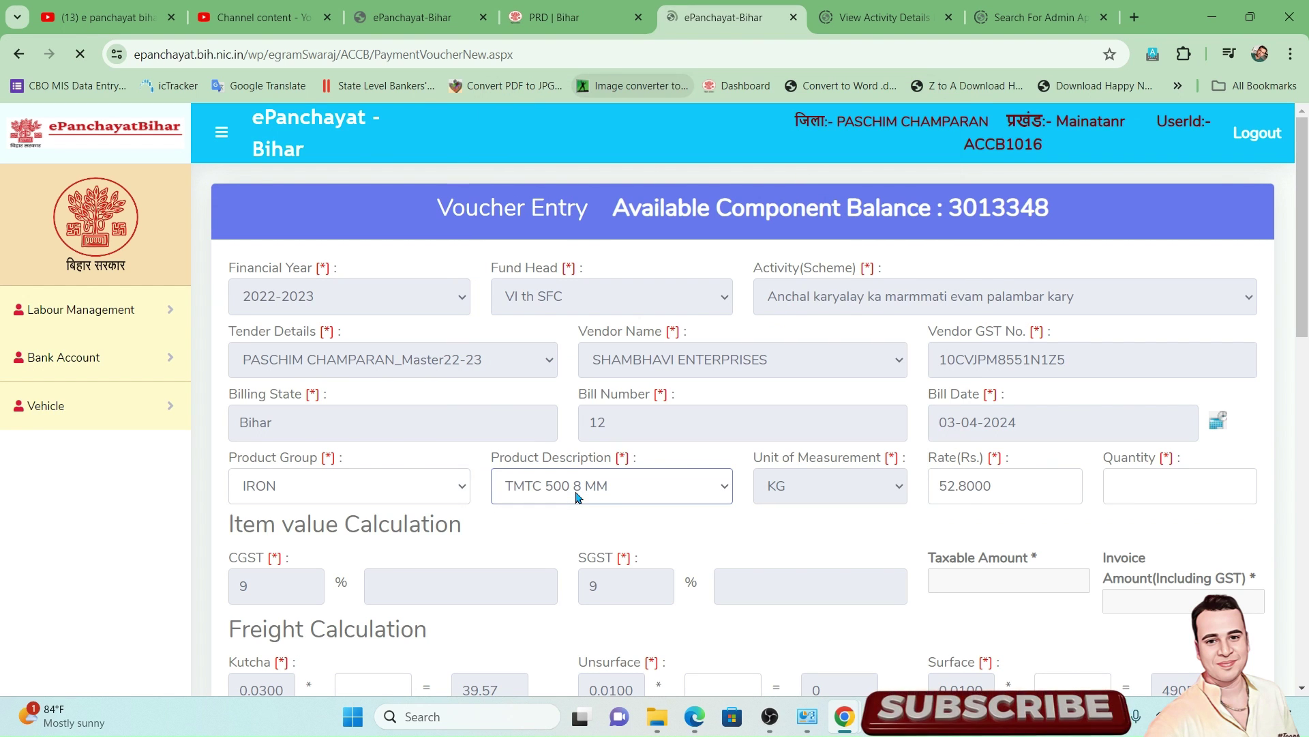
click(577, 495)
key(Up)
key(Up)
key(Down)
key(Return)
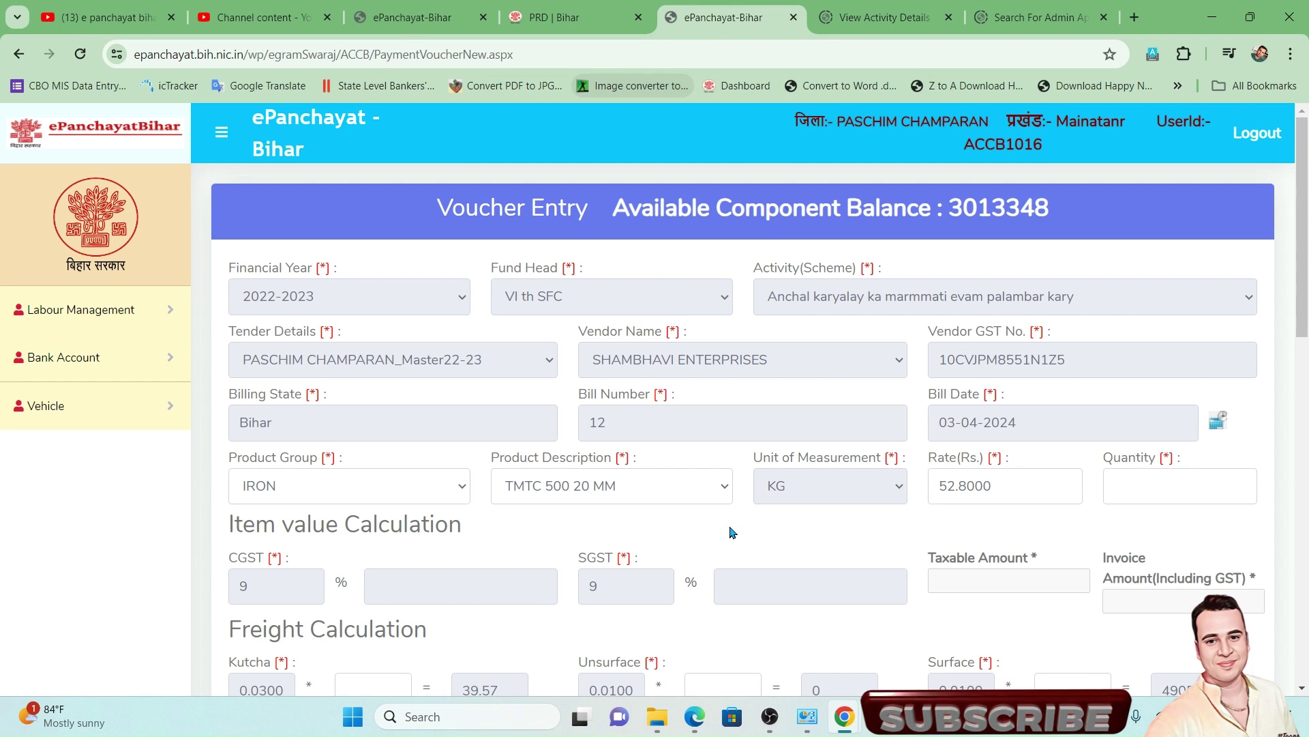
- Enter a quantity of 1 KG for the TMTC item
click(1155, 492)
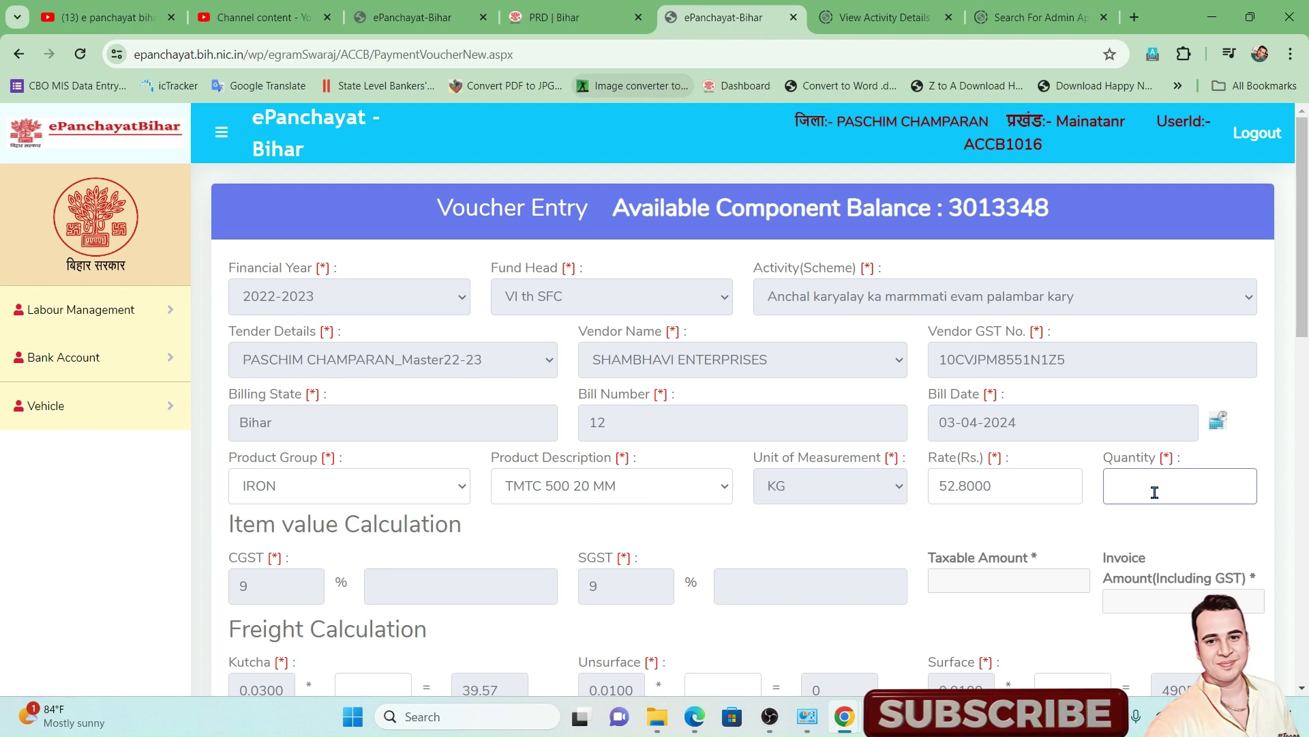
text(1)
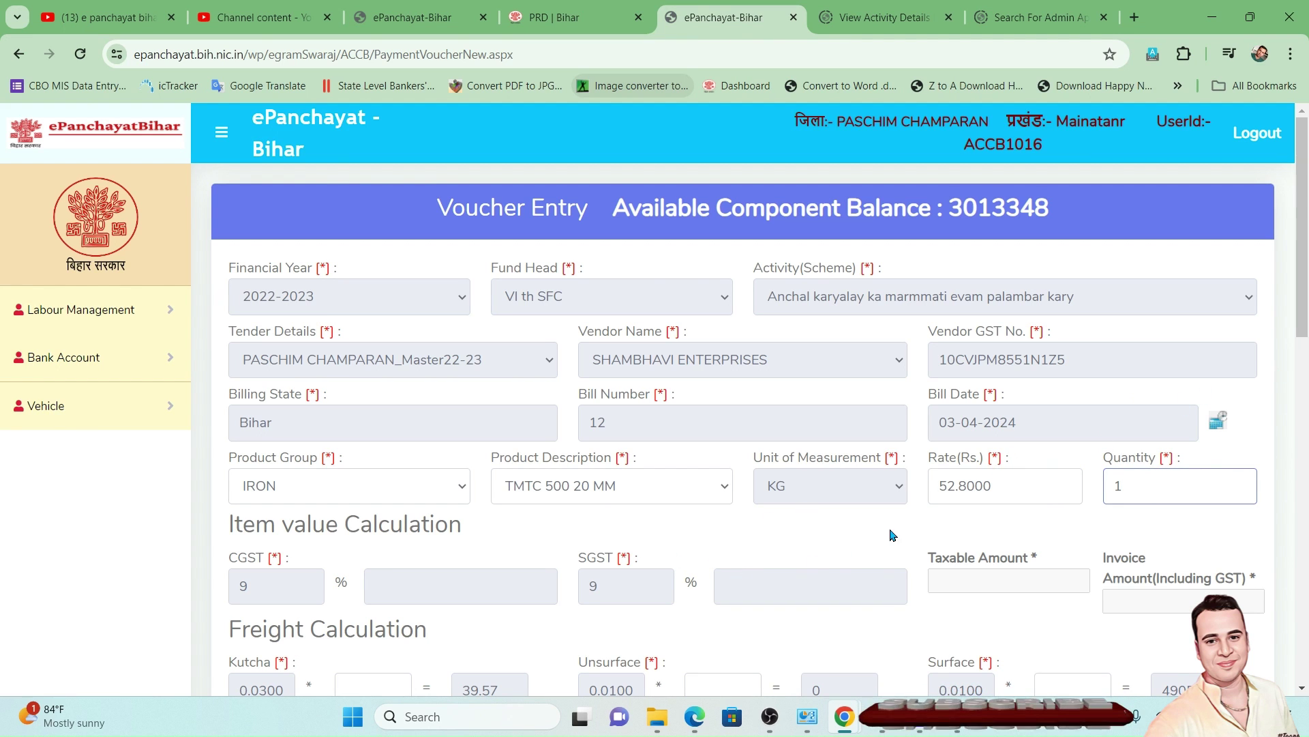
click(804, 496)
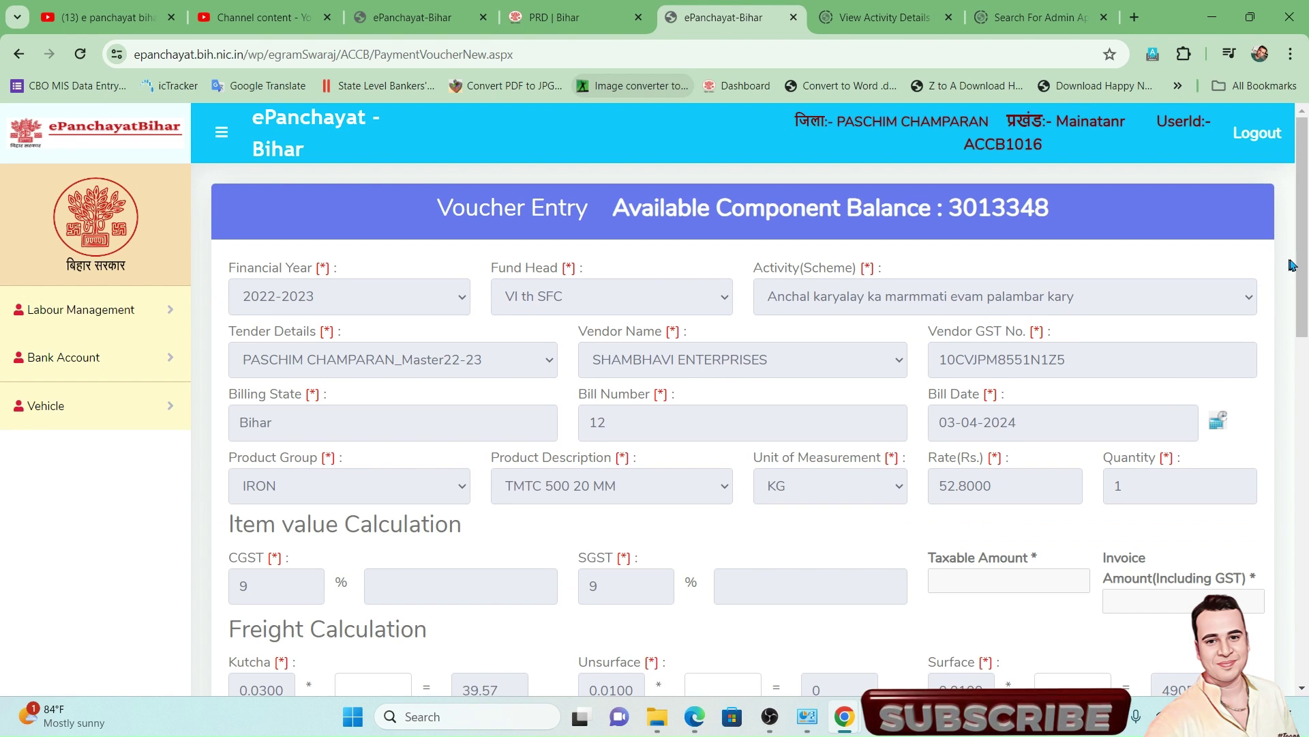
drag(1299, 265, 1304, 379)
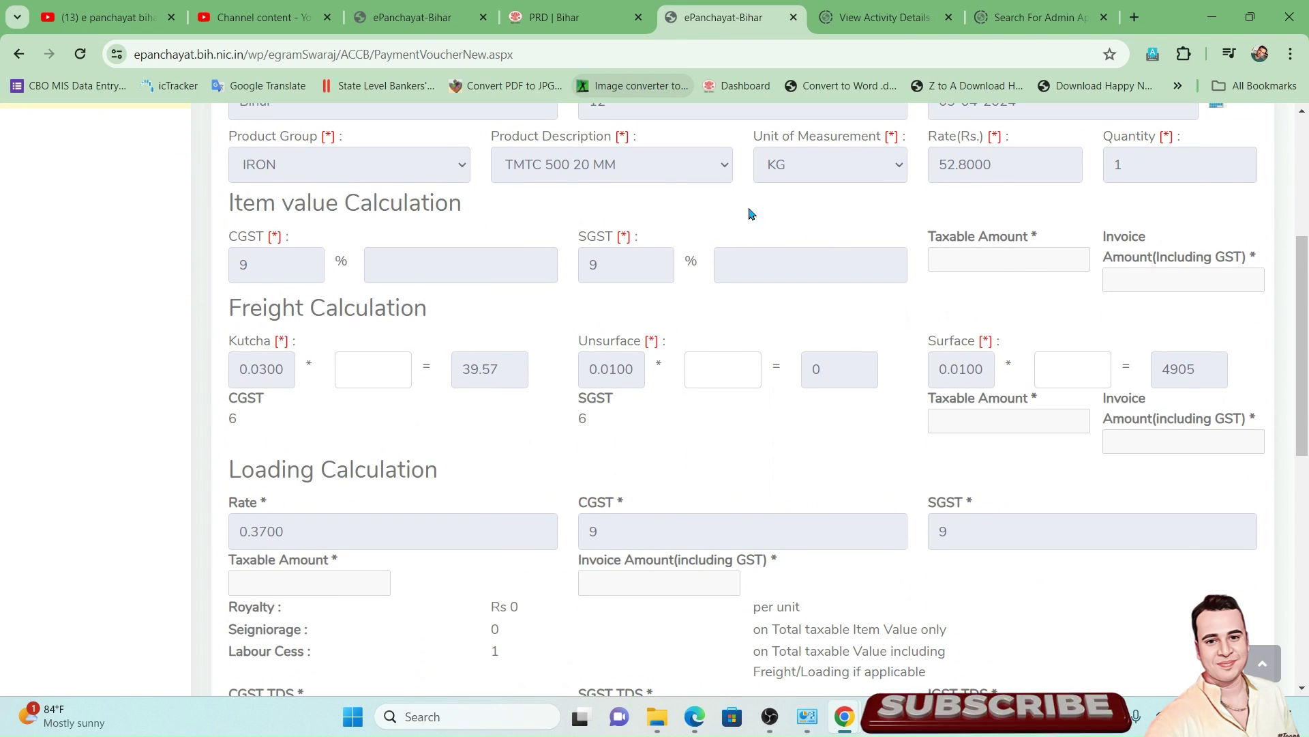
- Fill the freight quantities: kutcha 0, unsurface 1 and surface 8
click(351, 366)
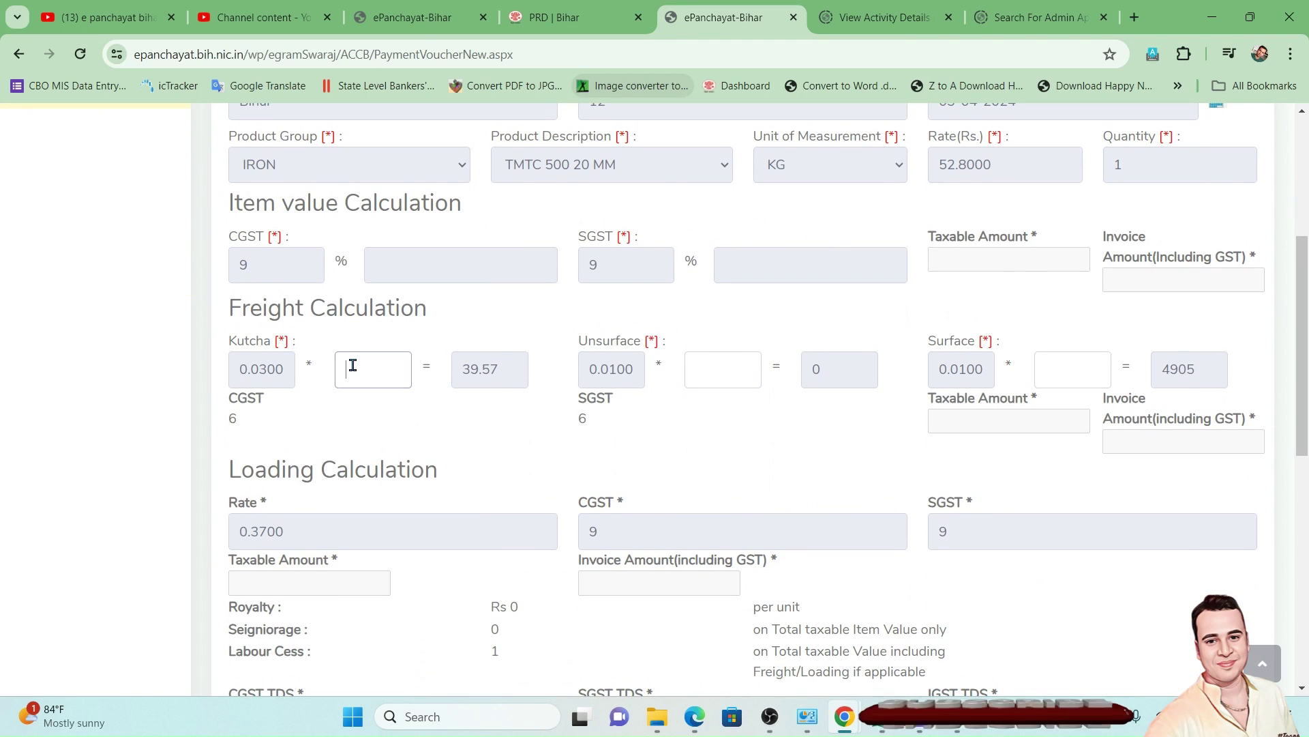
text(6)
key(BackSpace)
text(16)
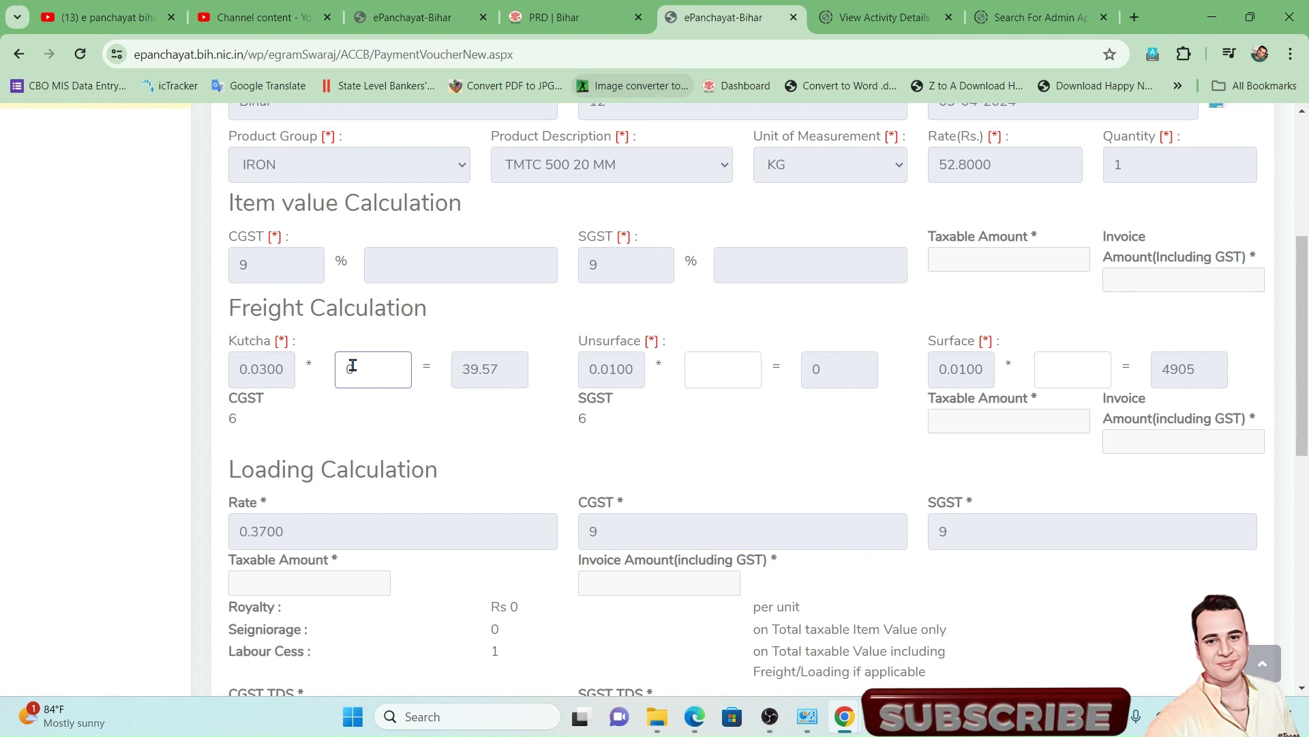
click(707, 372)
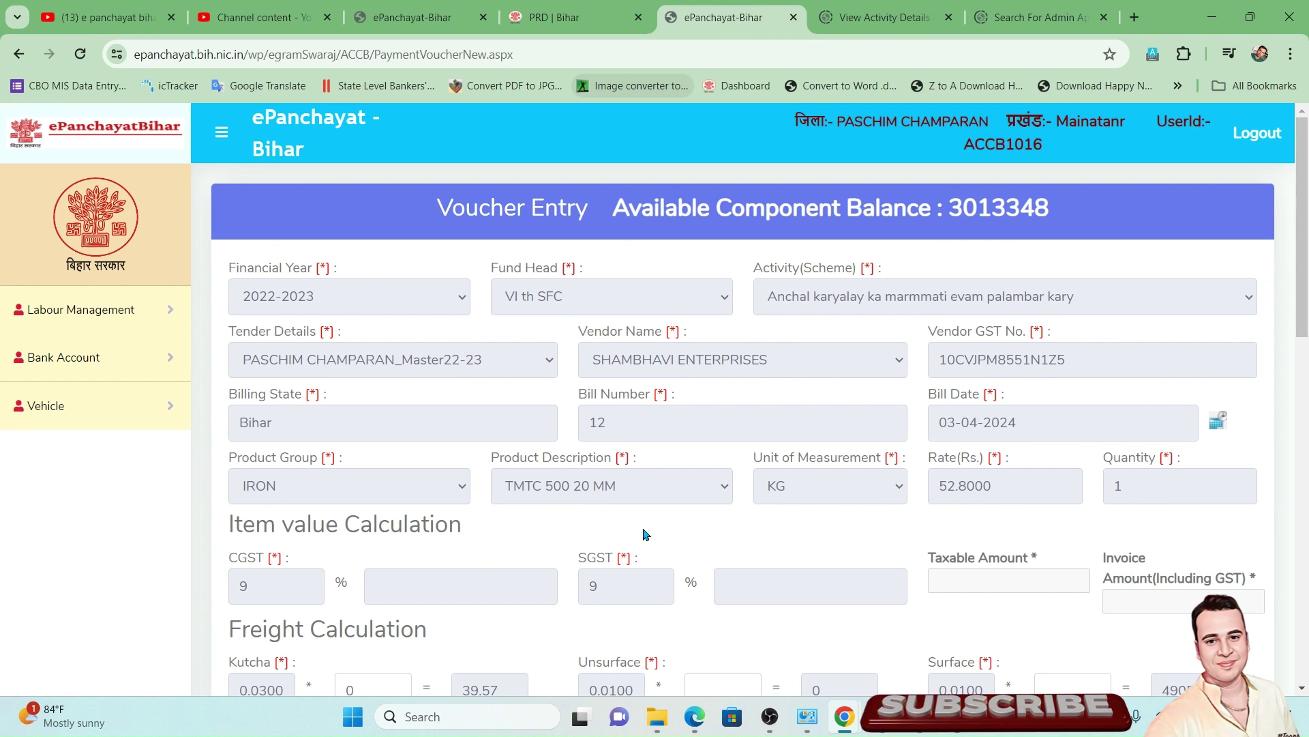
drag(1306, 238, 1306, 411)
click(733, 232)
text(1)
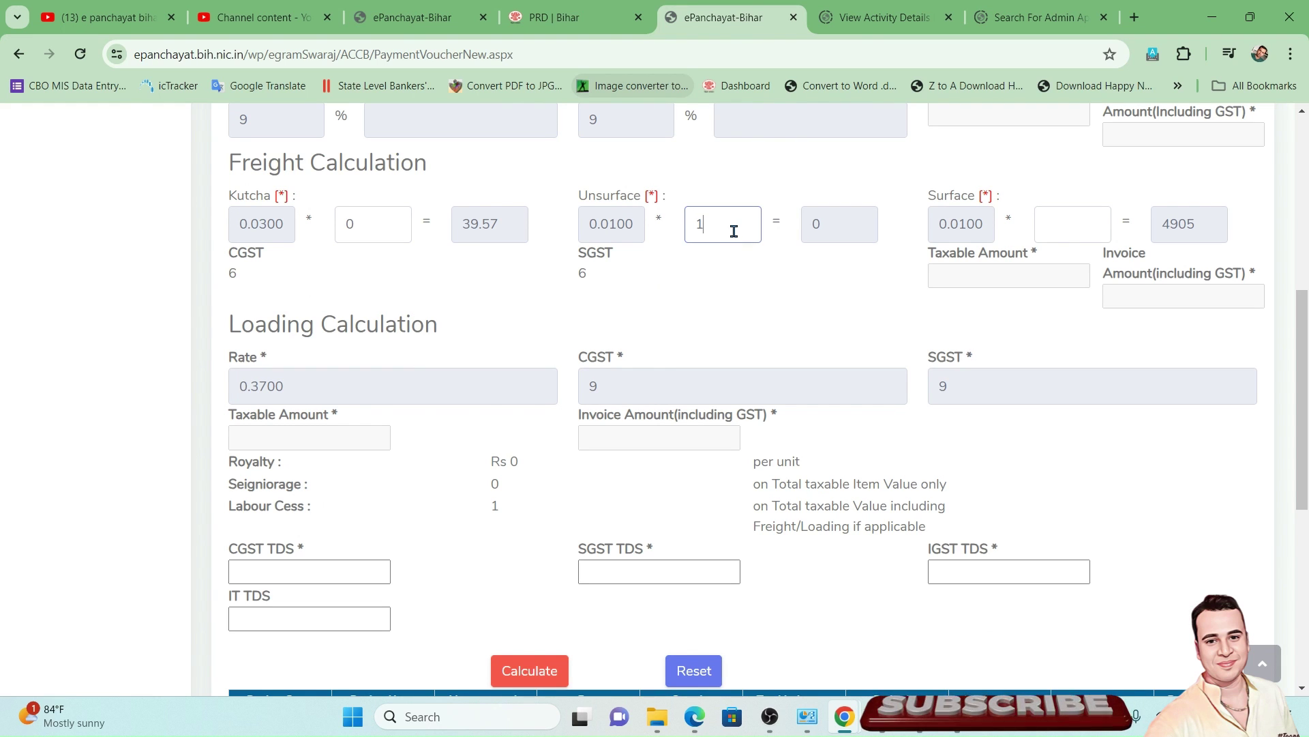
click(1053, 229)
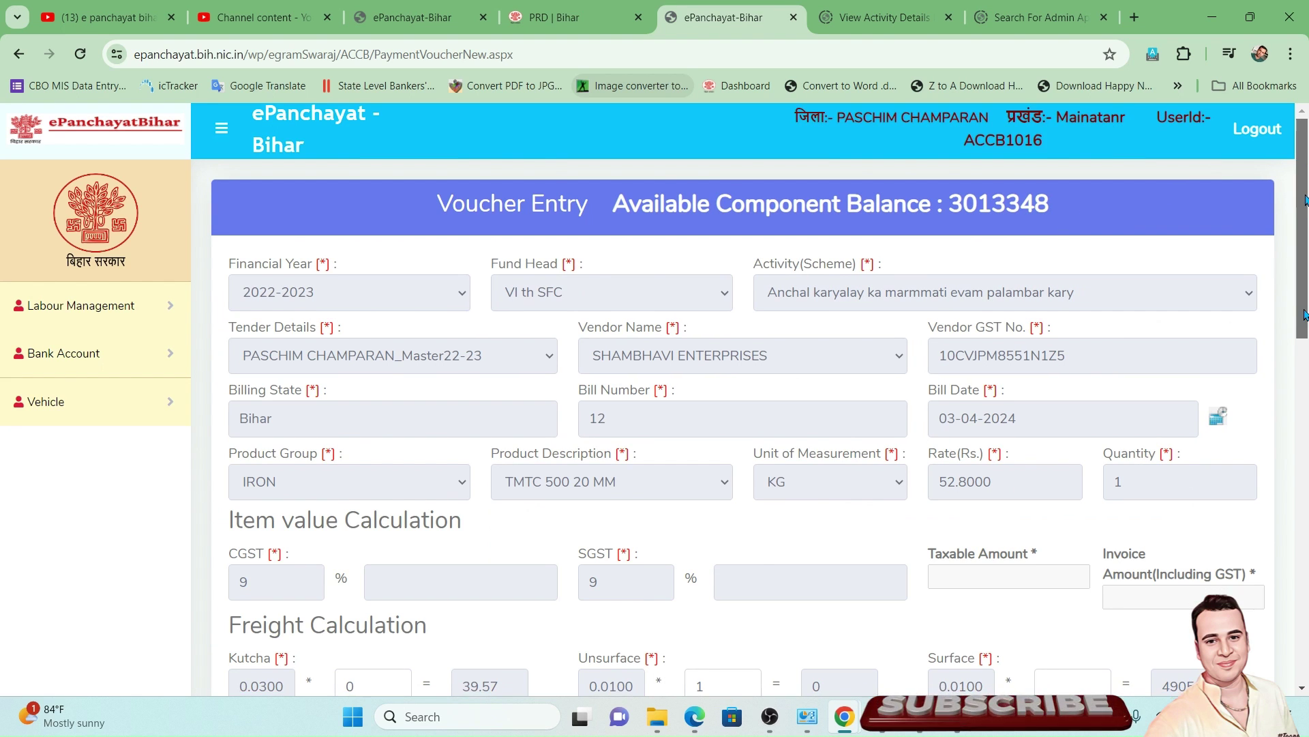
scroll(1304, 314, down, 7)
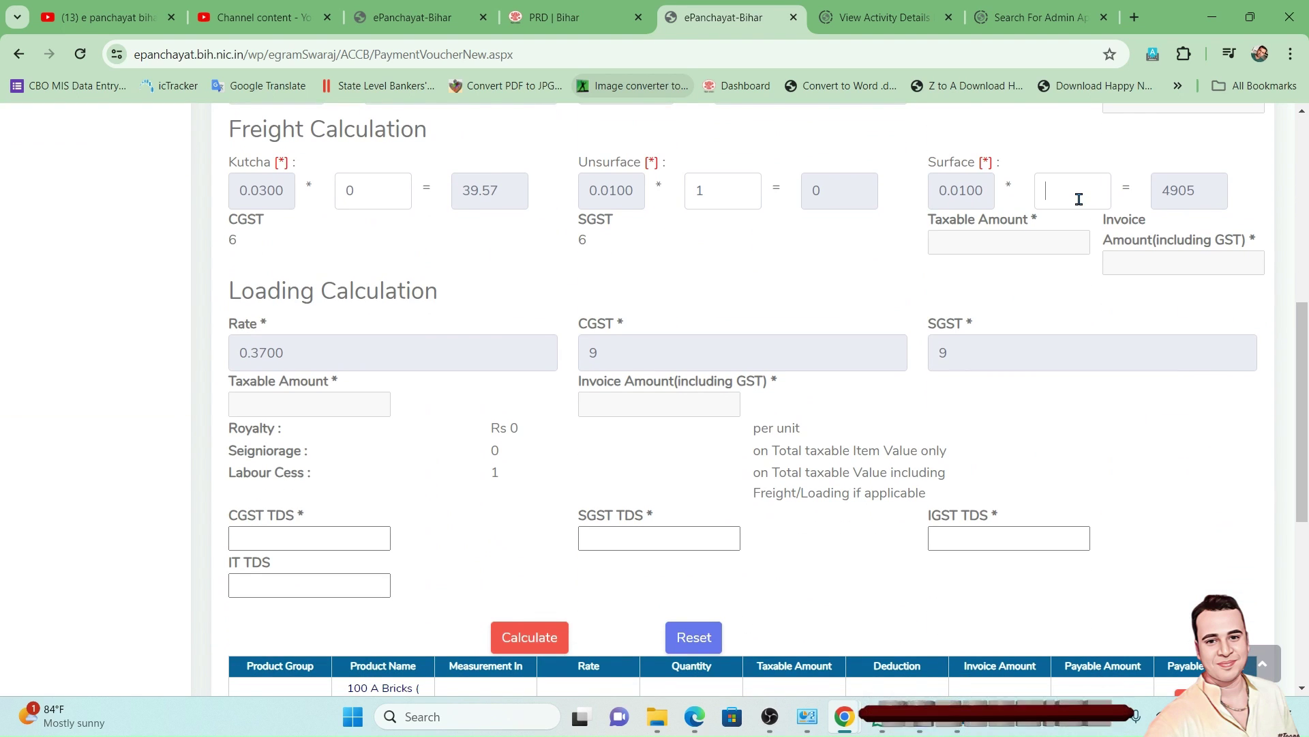
text(8)
click(718, 320)
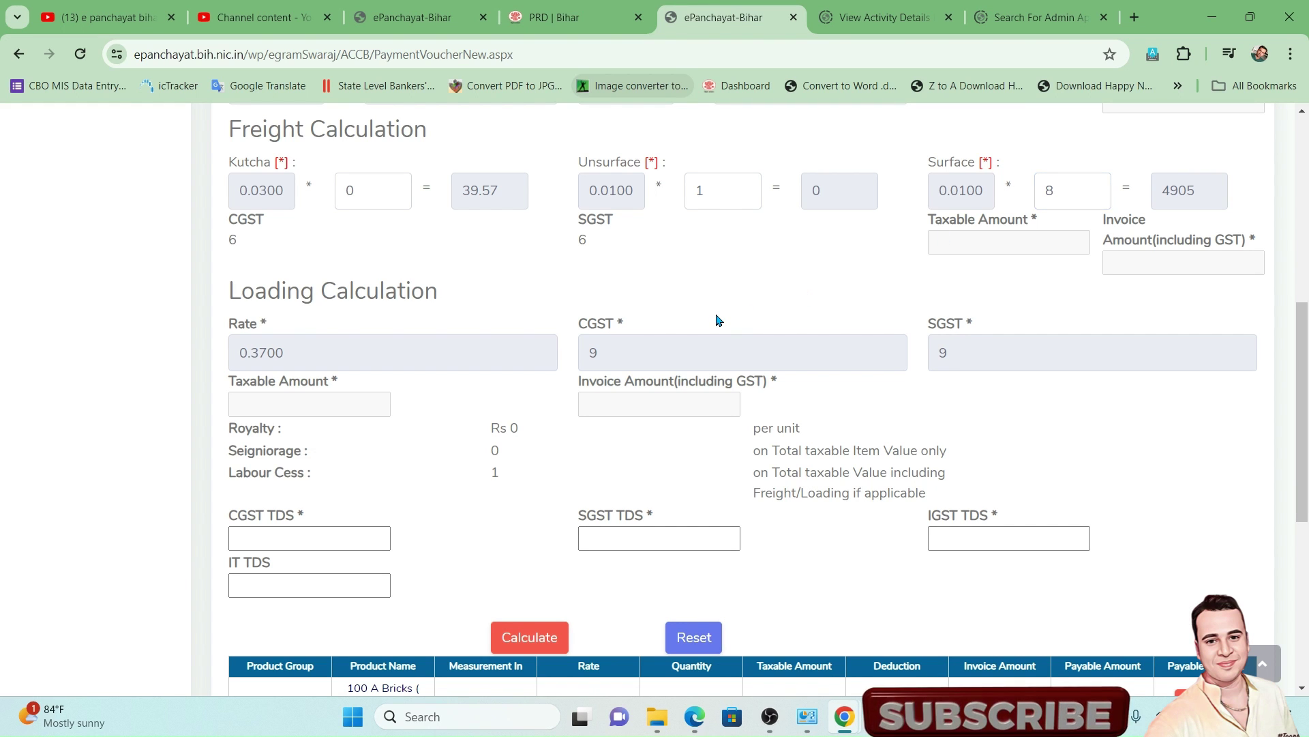
- Set CGST TDS and SGST TDS to 1
click(356, 529)
text(1)
key(Tab)
text(1)
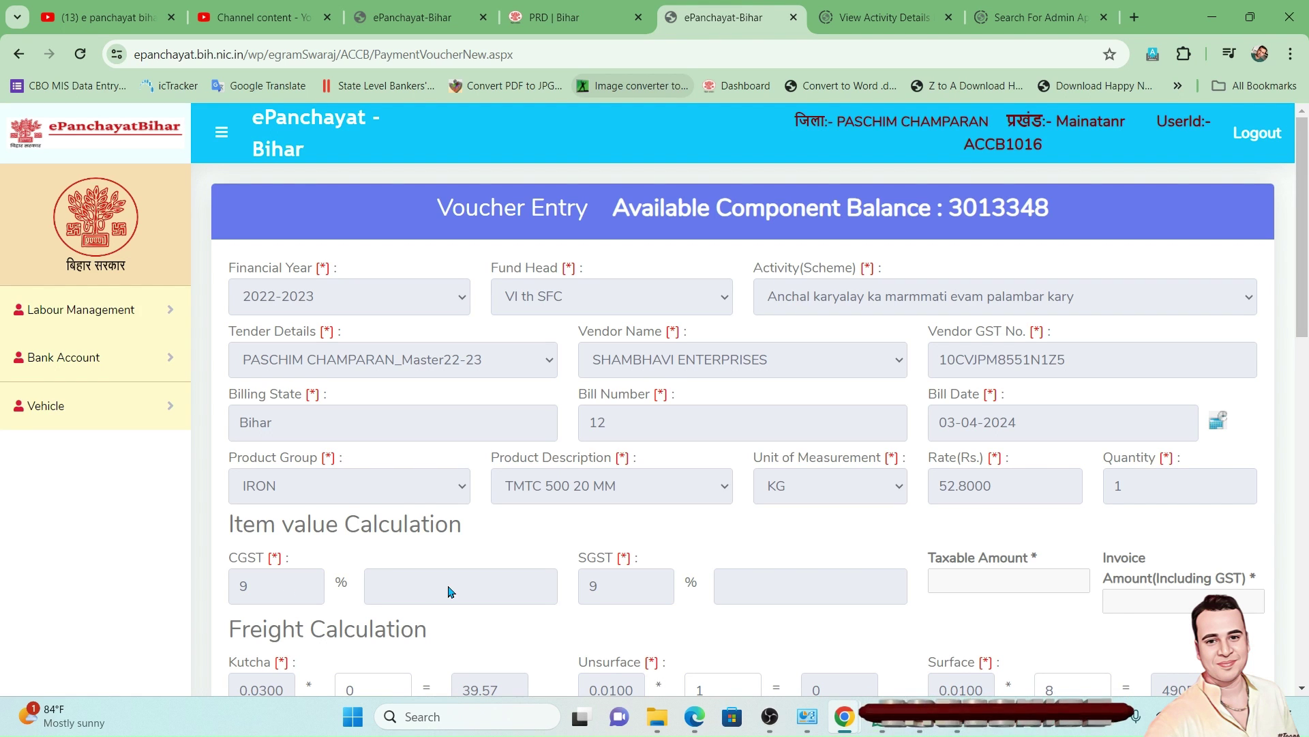
- Set IT TDS to 1 and calculate: taxable 53.26, invoice 62.8414, deductions 2.1304, payable 60.711
scroll(449, 591, down, 10)
click(281, 365)
text(1)
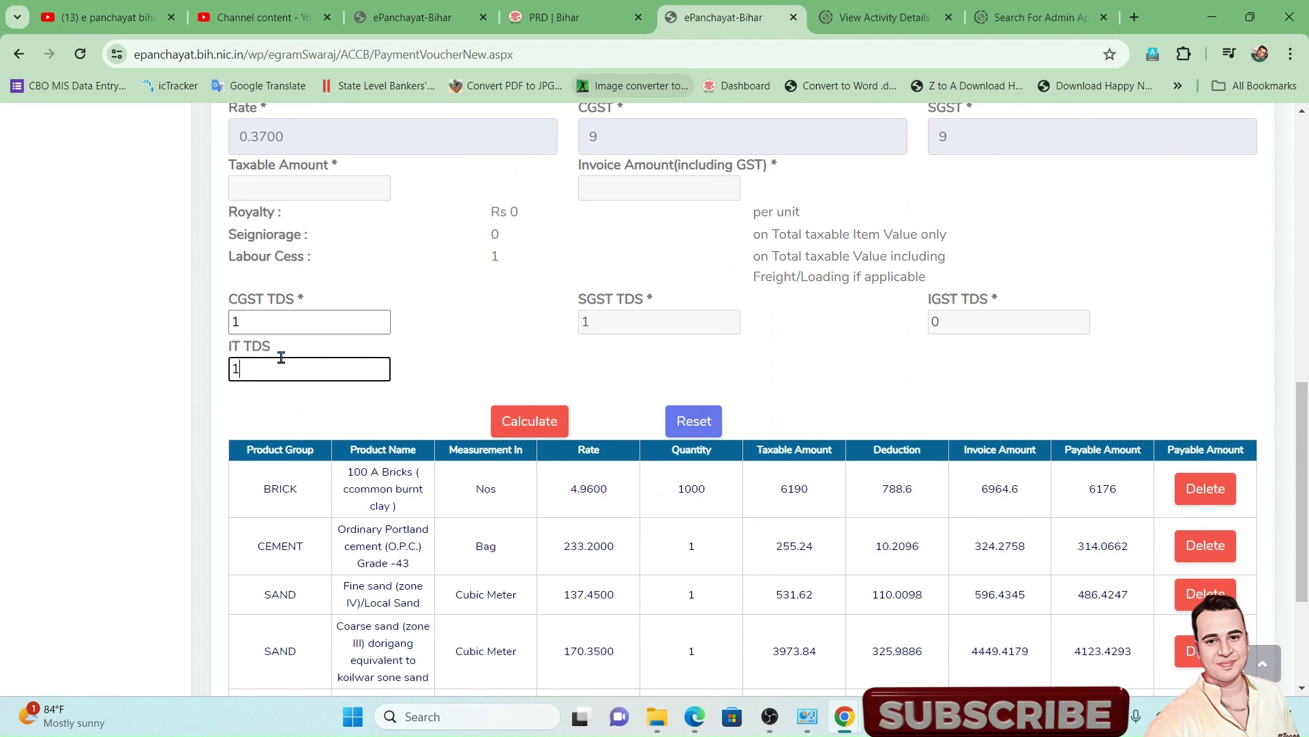
click(503, 427)
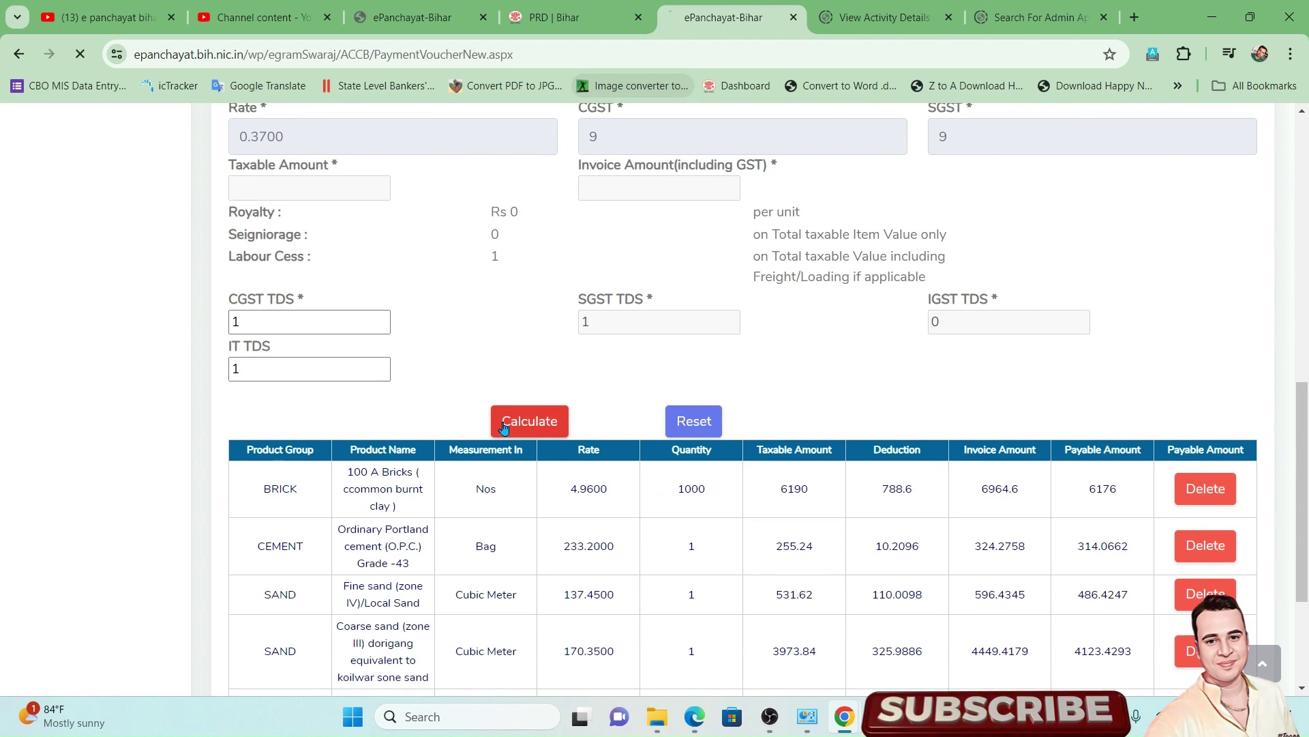
scroll(502, 427, down, 8)
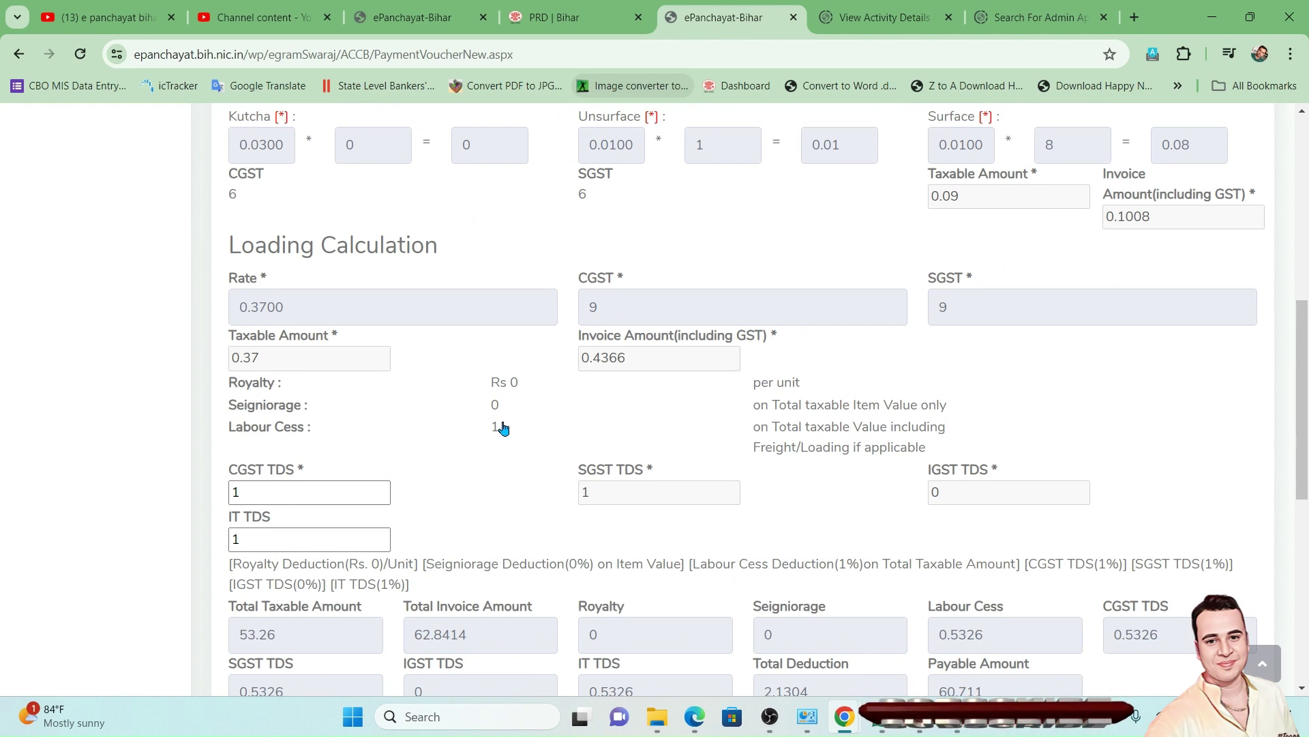
scroll(503, 427, down, 2)
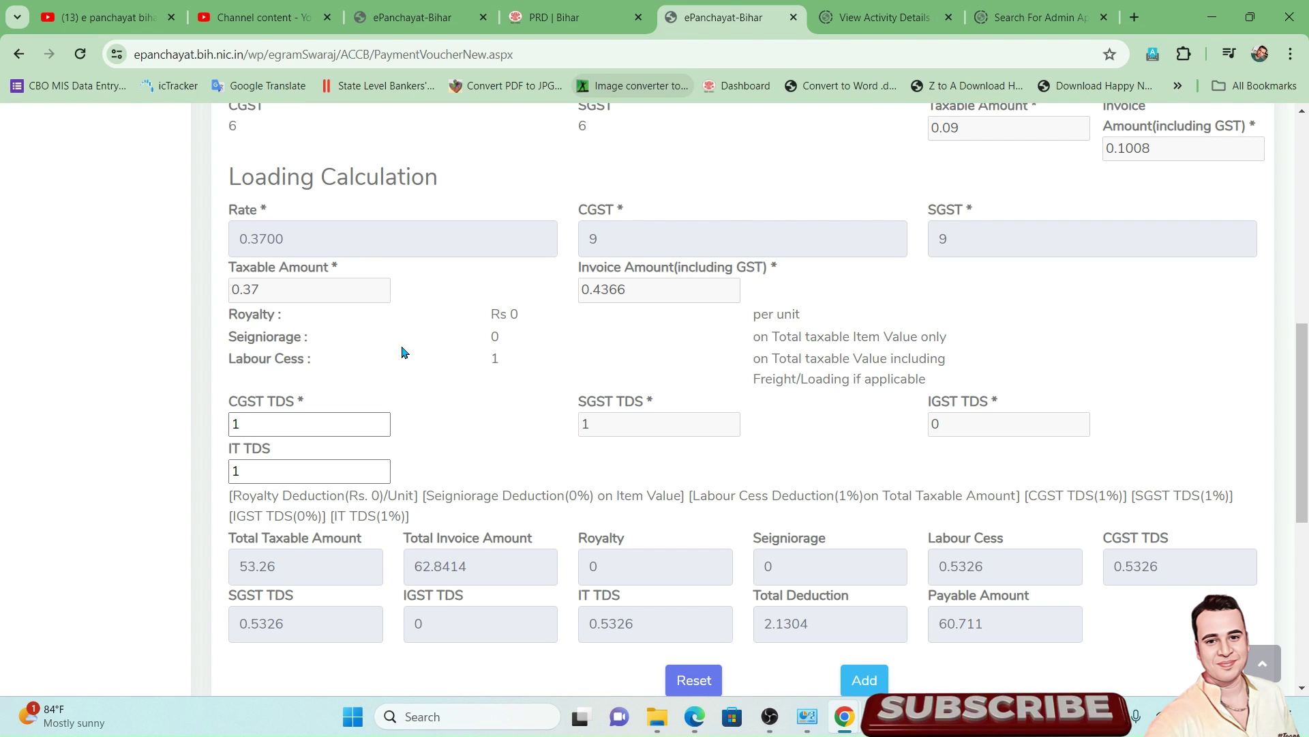
scroll(402, 352, up, 4)
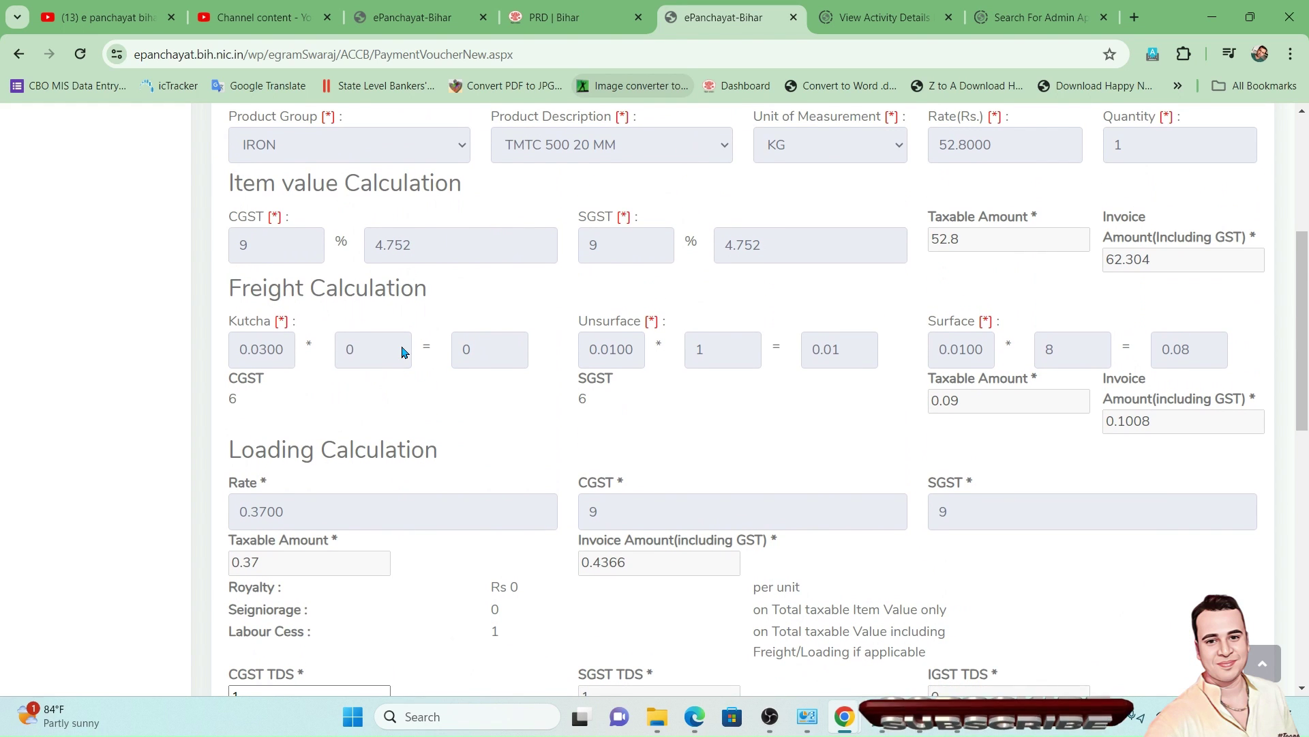
scroll(402, 351, up, 1)
scroll(401, 352, up, 3)
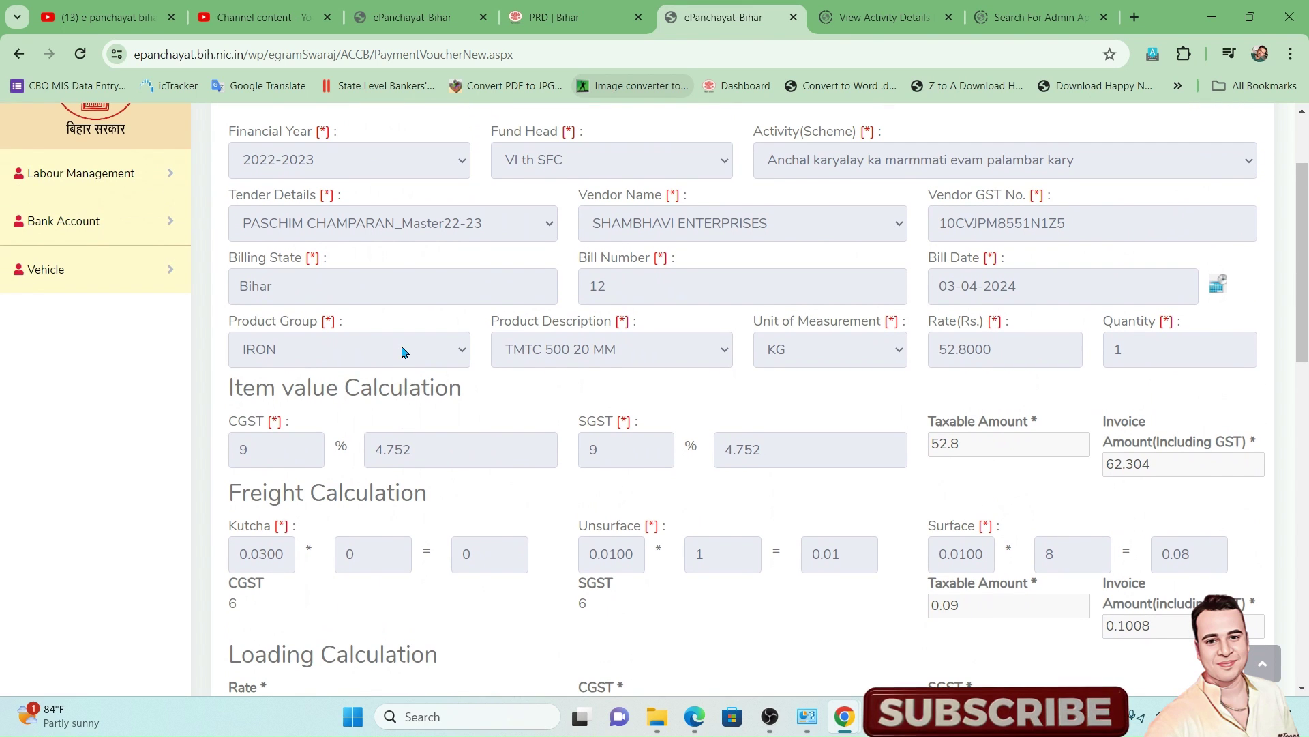
scroll(402, 352, down, 1)
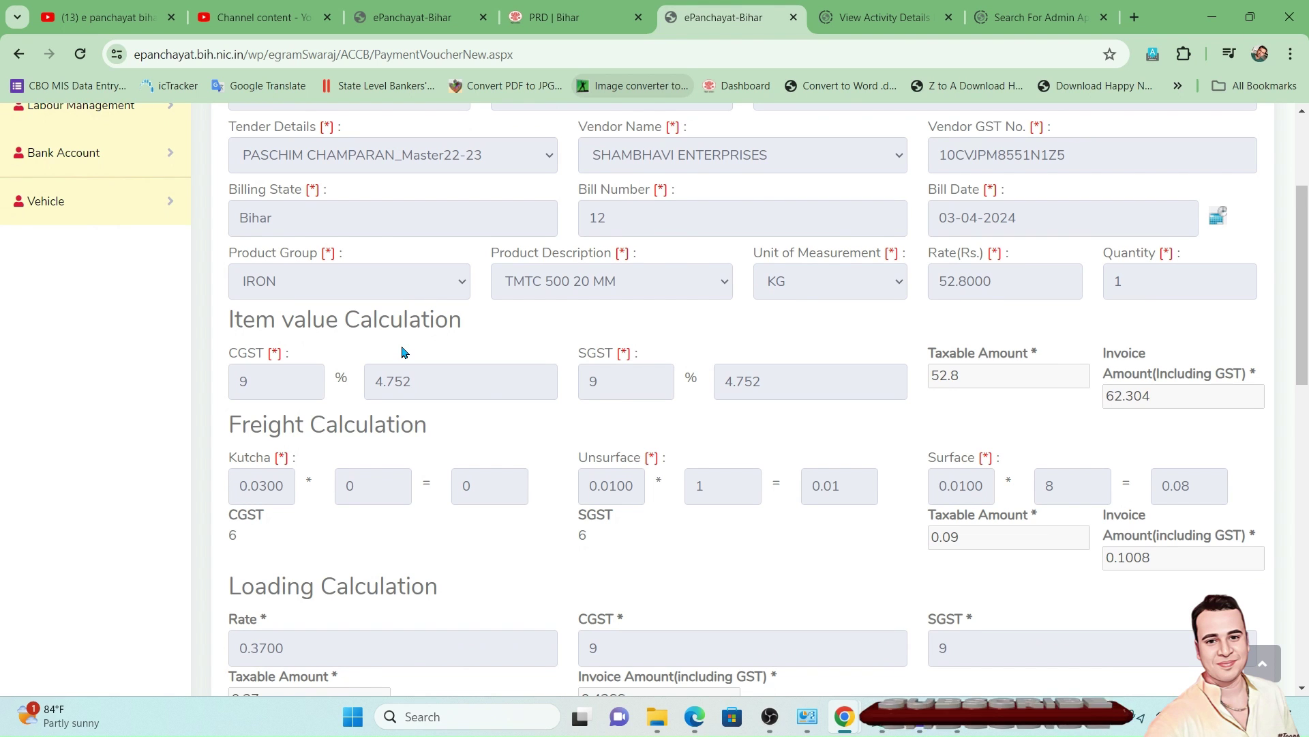
scroll(402, 352, down, 10)
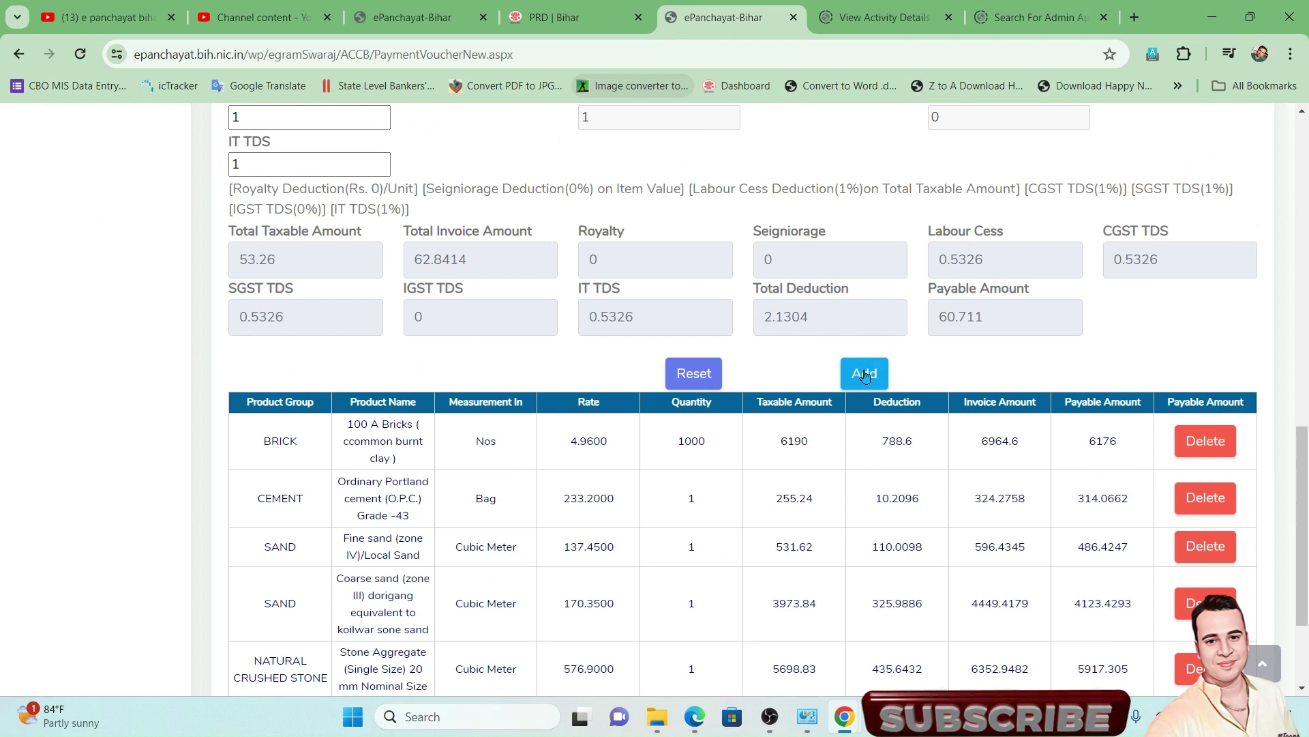
- Add the TMTC 500 20 MM item as the sixth voucher row, grand total 17078
click(865, 375)
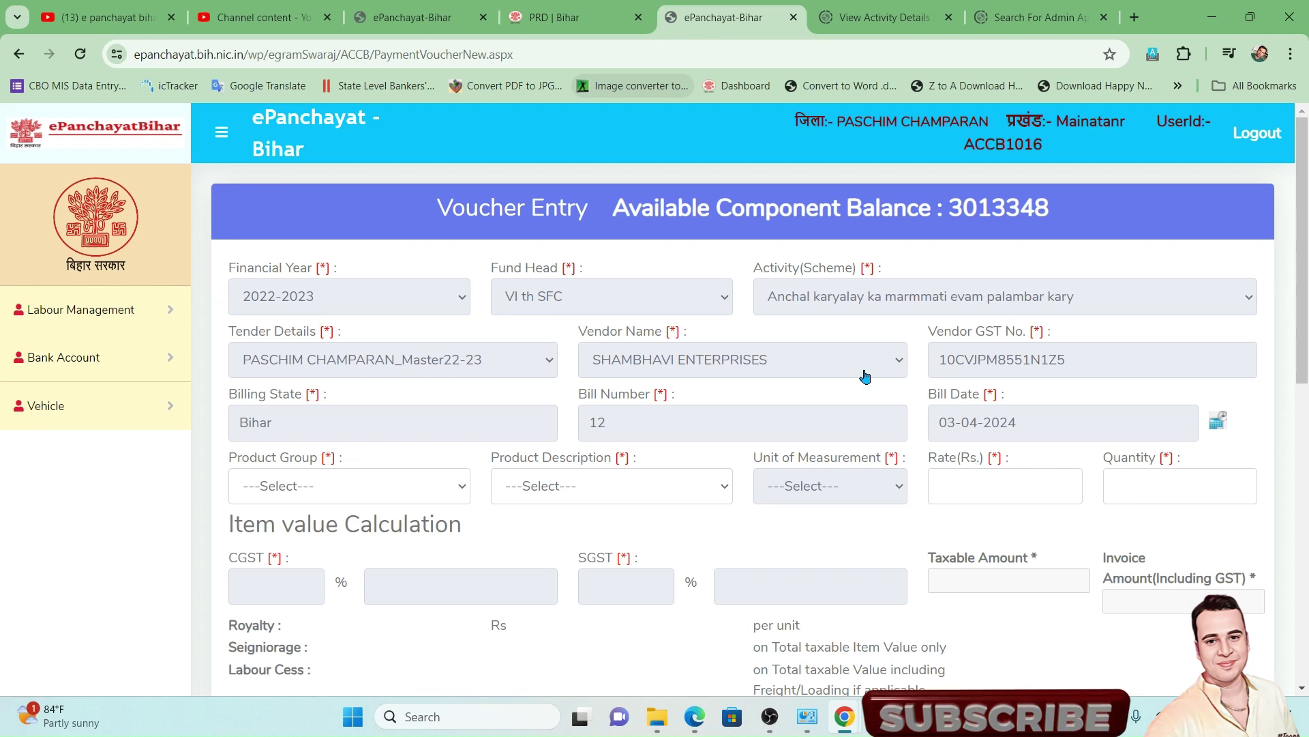
scroll(865, 376, down, 8)
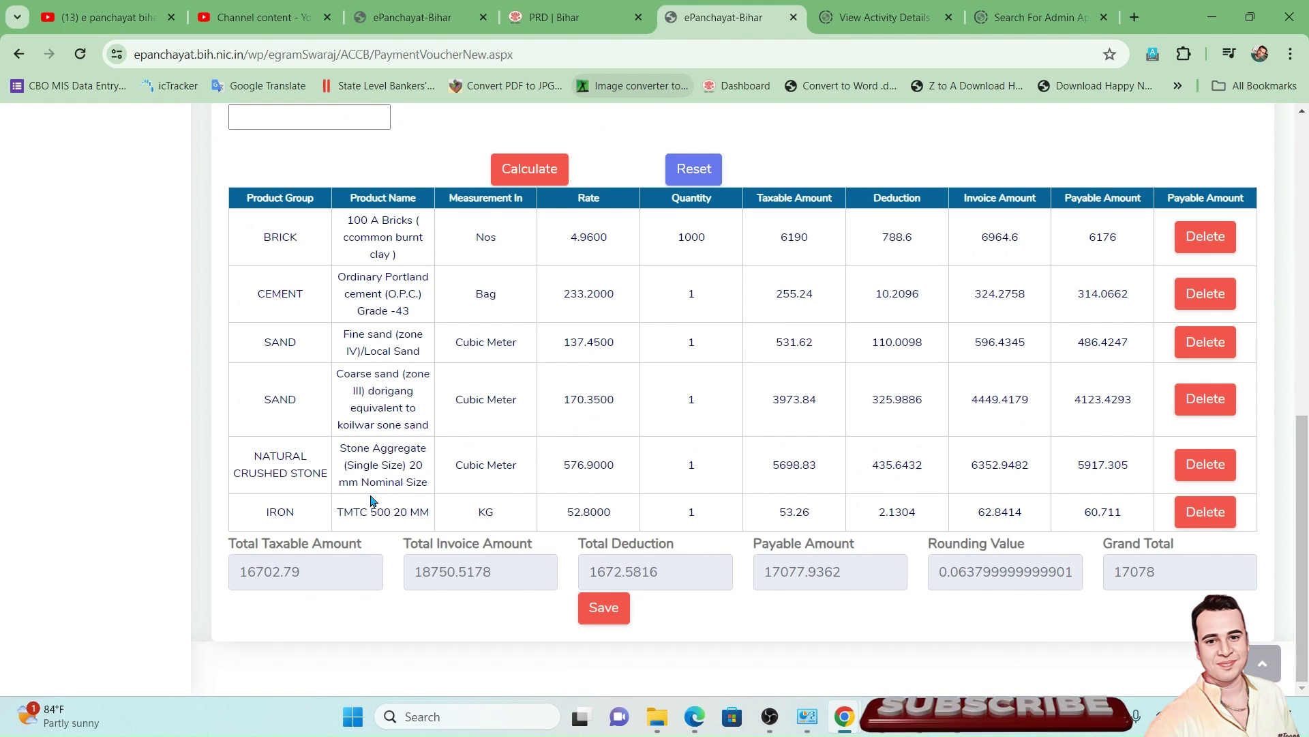
scroll(370, 500, up, 8)
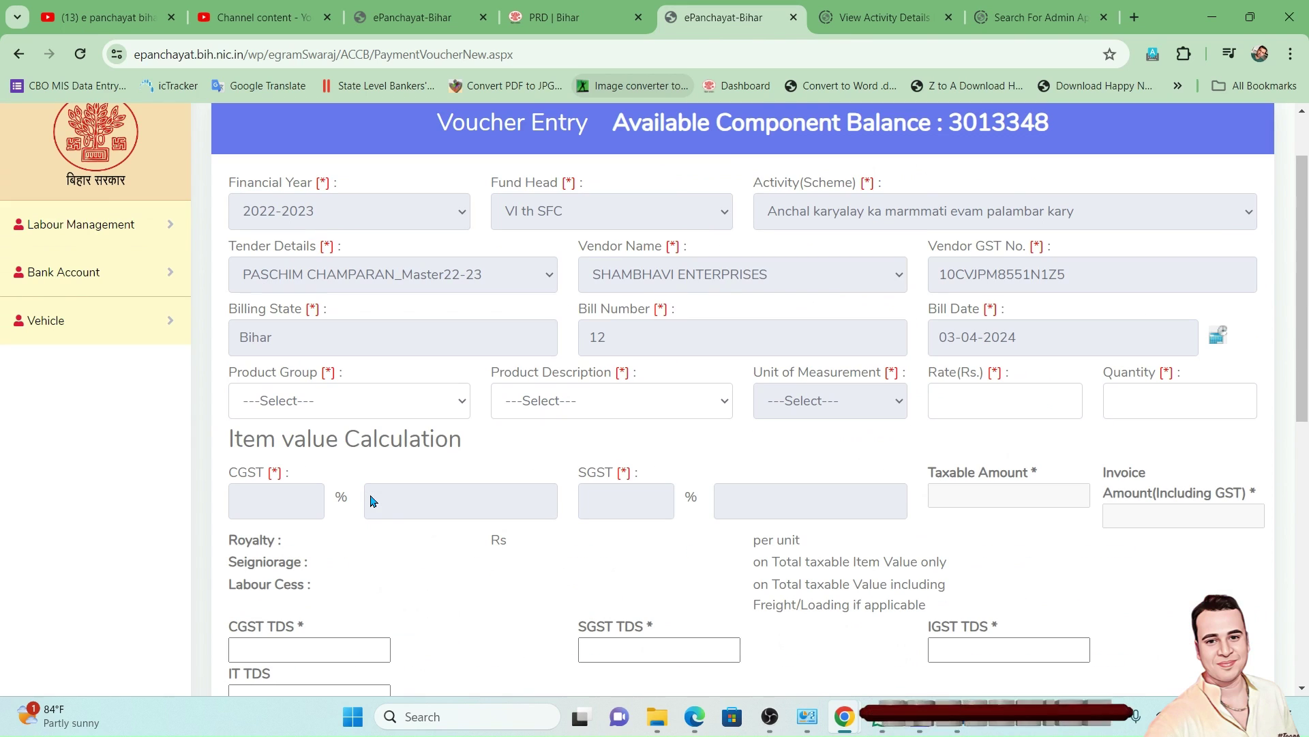
- Select PAINT as the item's Product Group
click(345, 416)
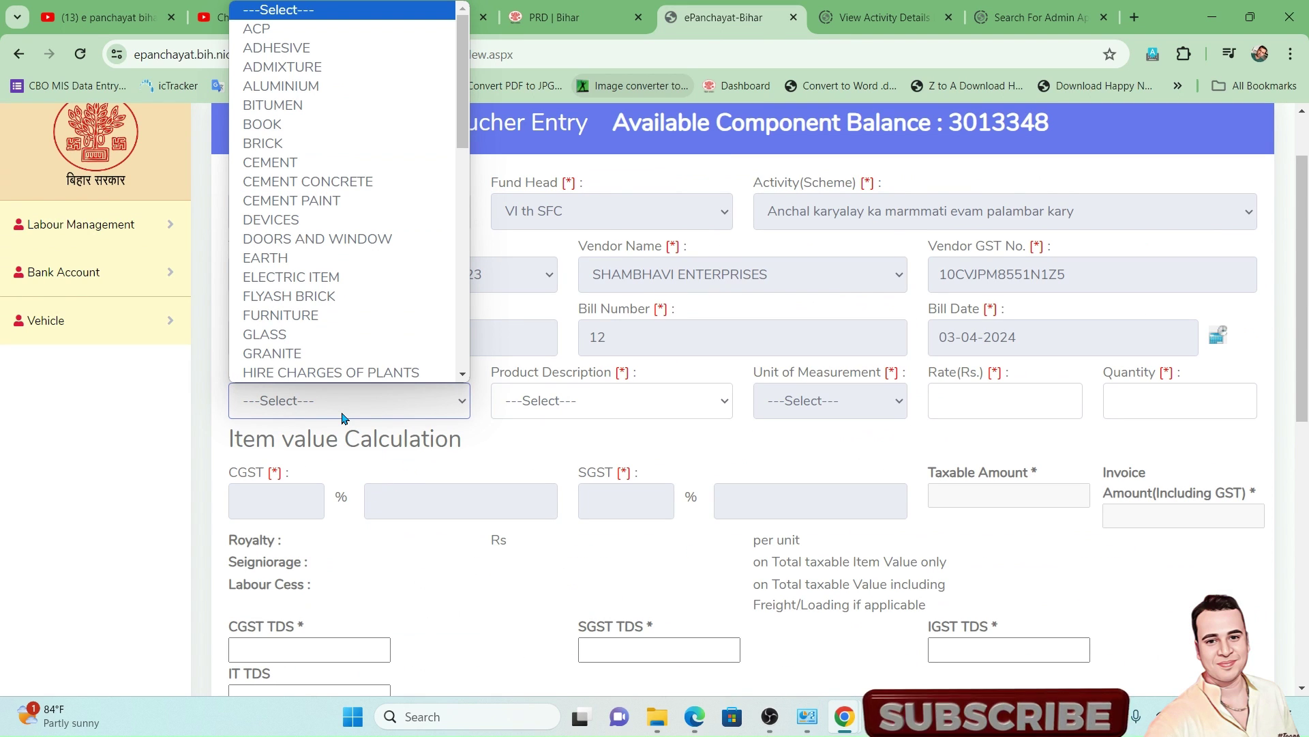
key(p)
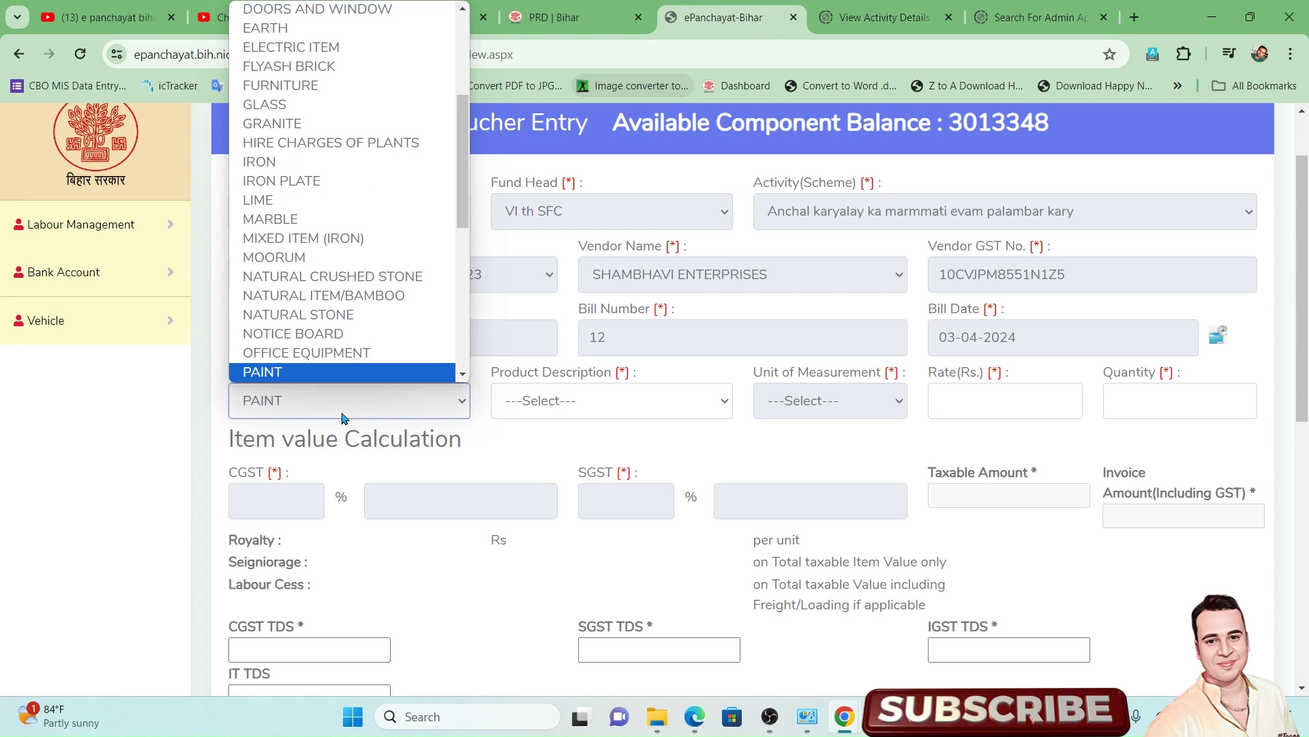
key(Down)
key(Down)
key(Up)
key(Up)
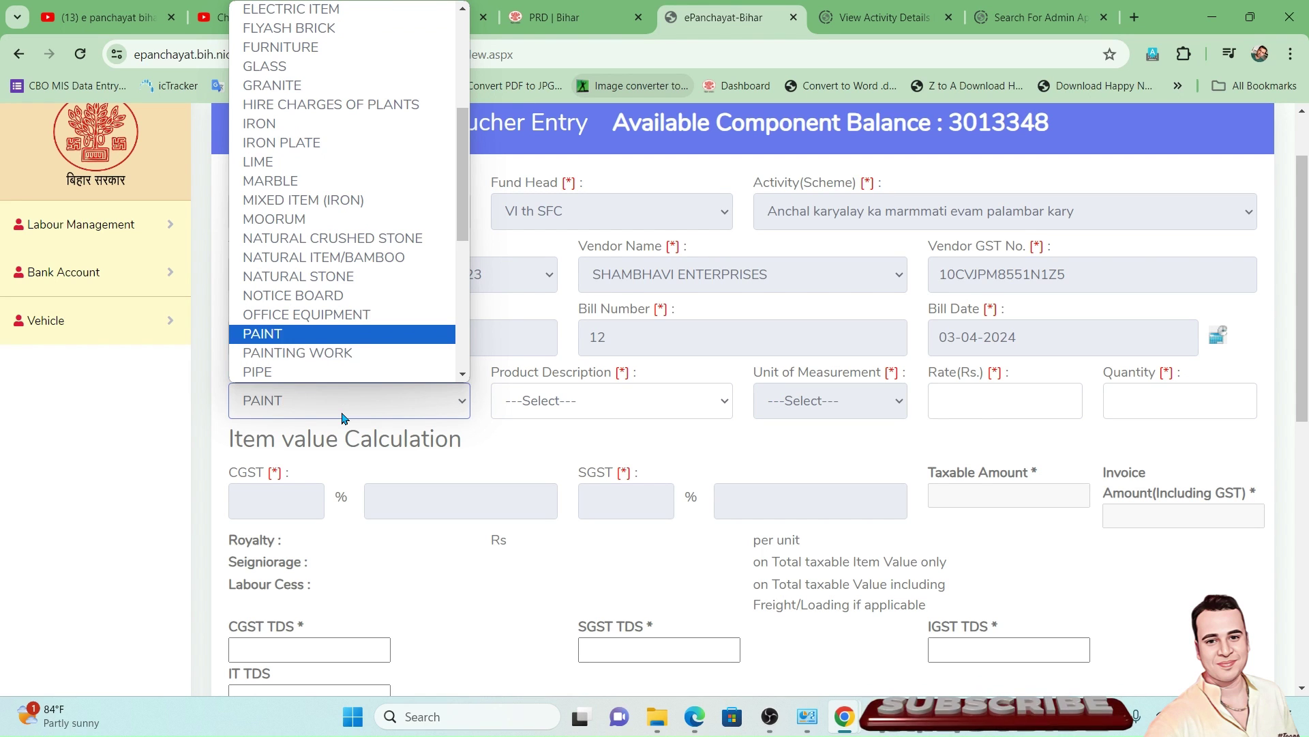
key(Return)
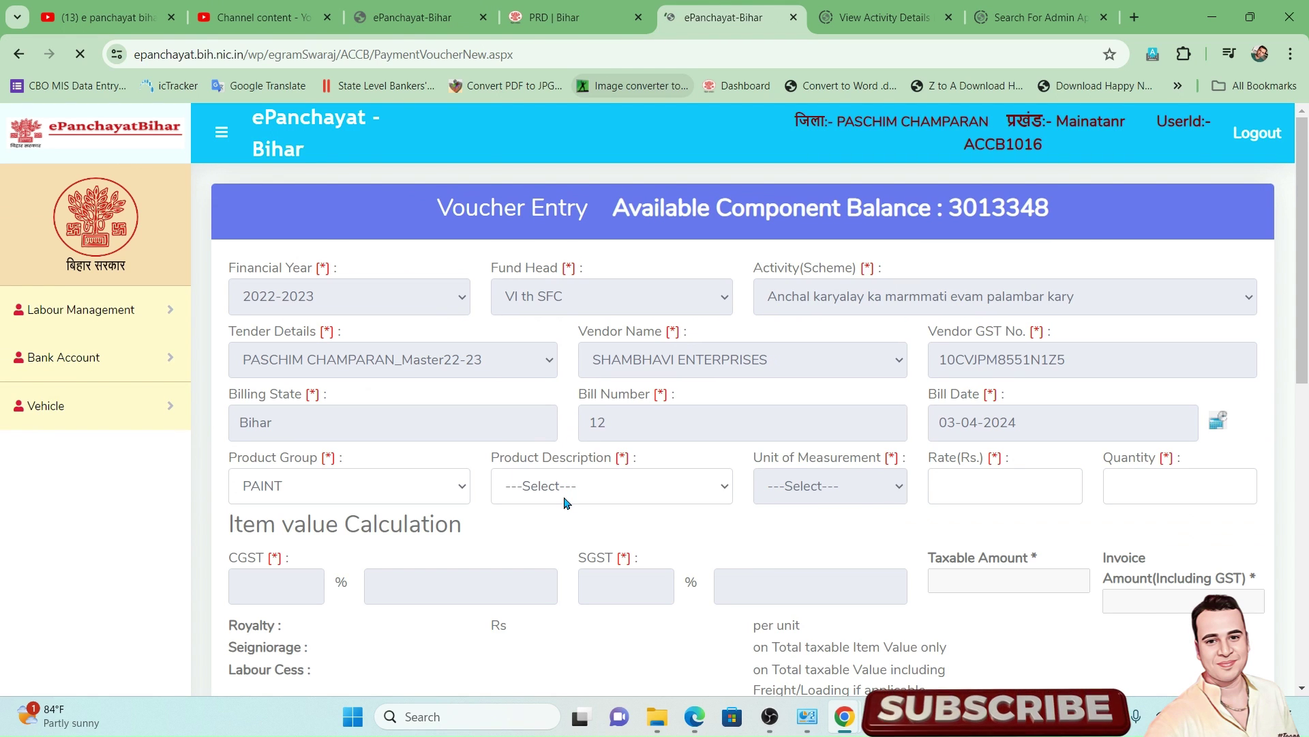
- Choose Plastic emulsion paint as the product description, filling in Rs 193.8000 per Ltr and 9% CGST/SGST
click(564, 503)
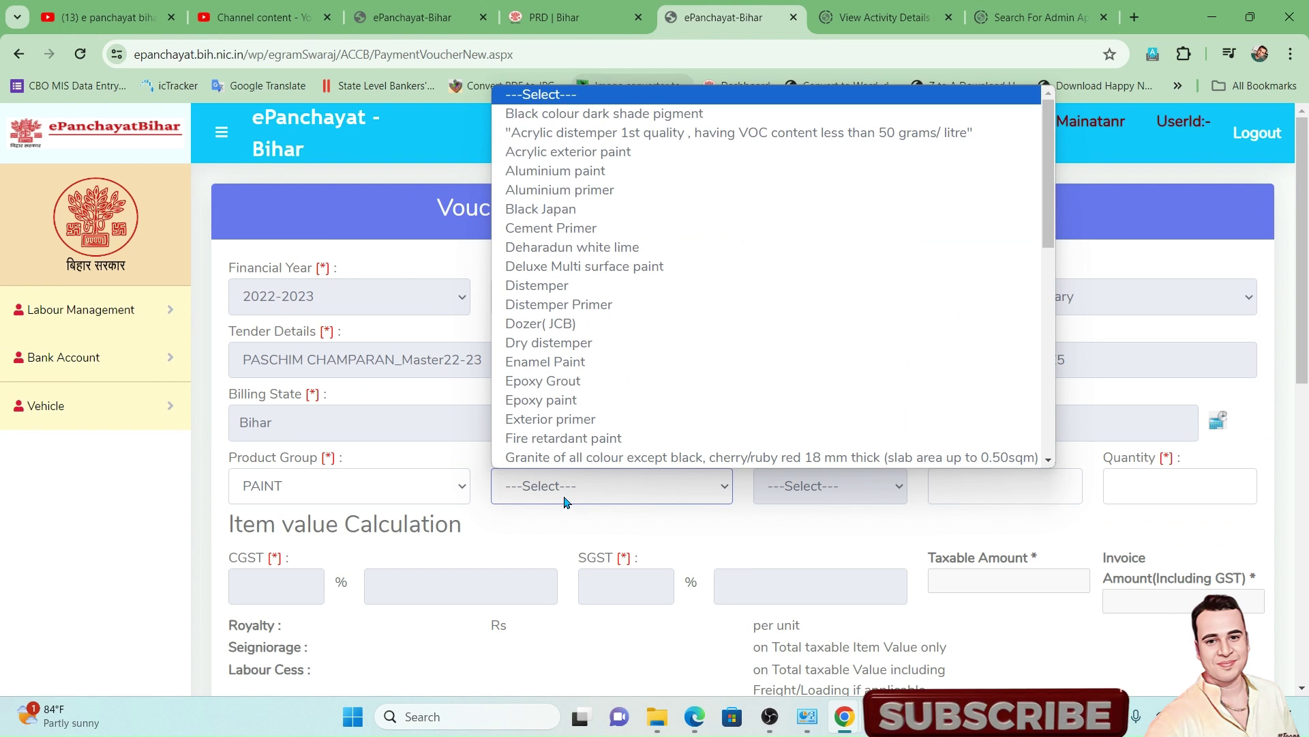
key(p)
key(Down)
key(Down)
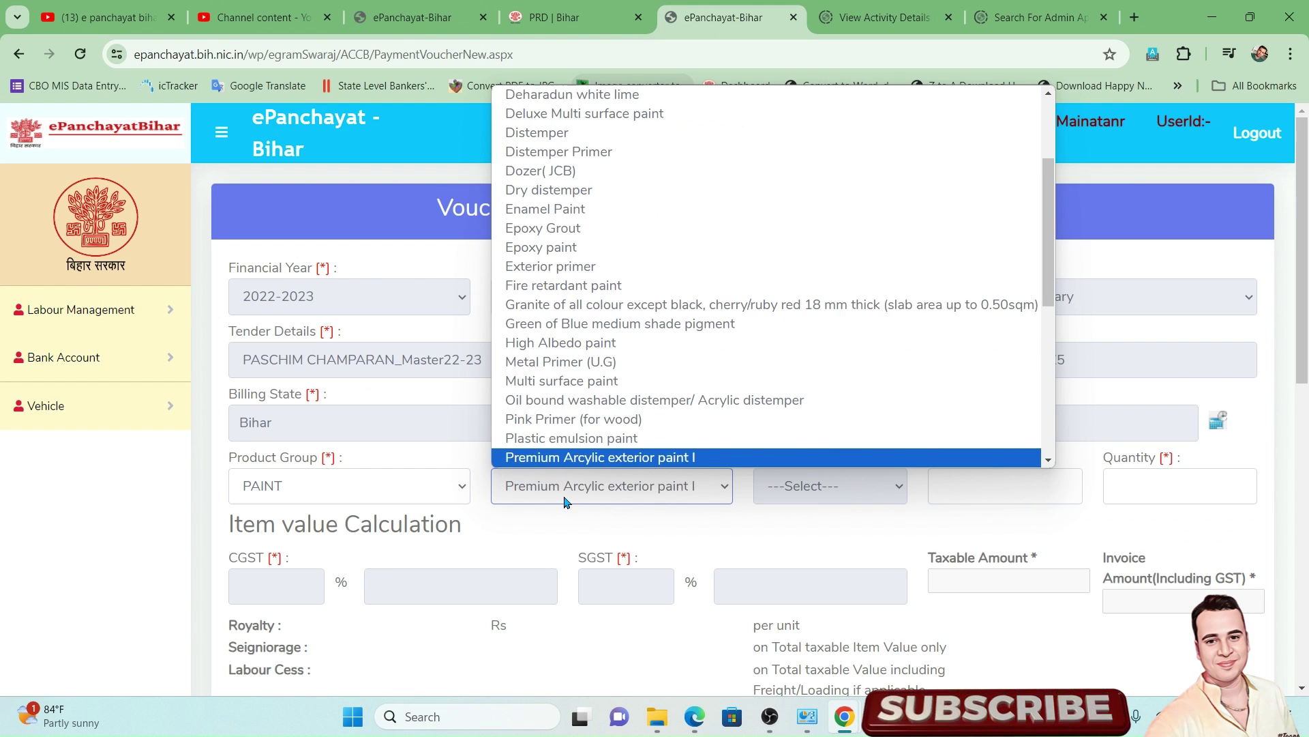
key(Down)
key(Up)
key(Up)
key(Return)
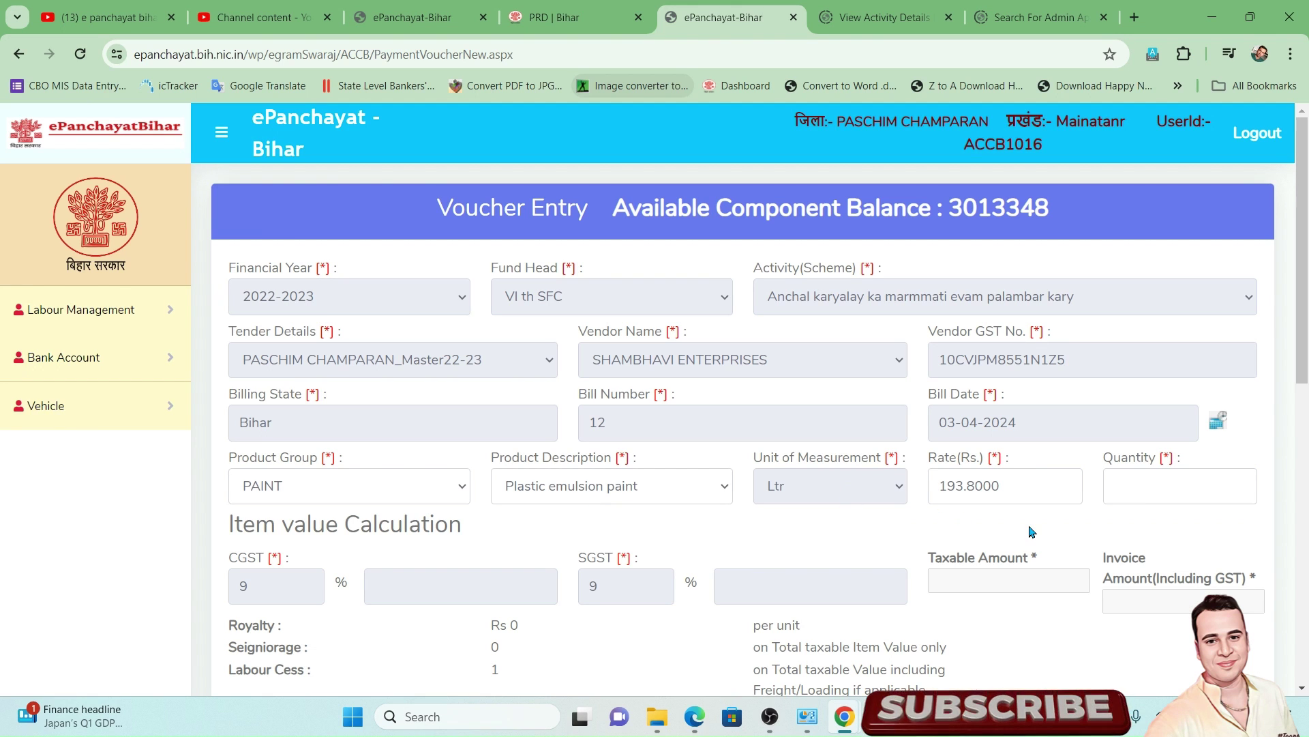
- Enter a quantity of 1 for the paint item
click(1166, 489)
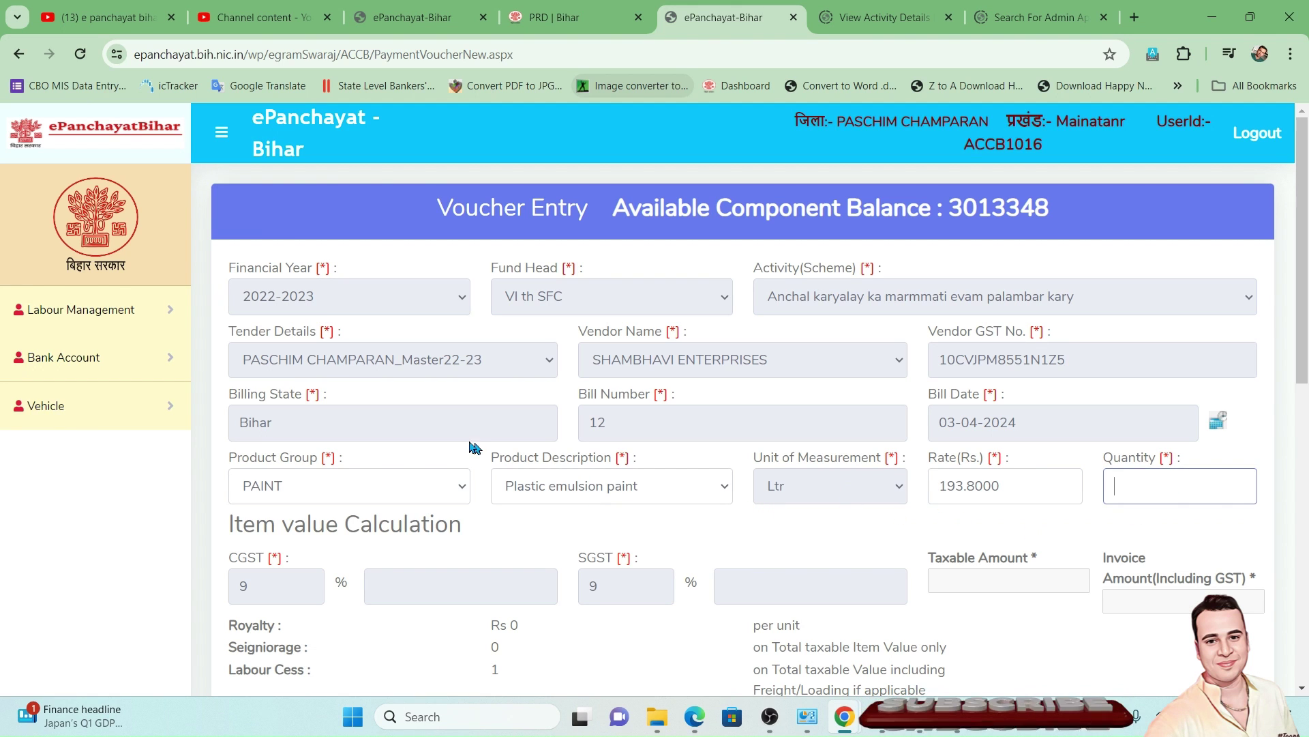
mouse_move(234, 458)
mouse_down()
mouse_move(621, 455)
mouse_move(661, 488)
mouse_up()
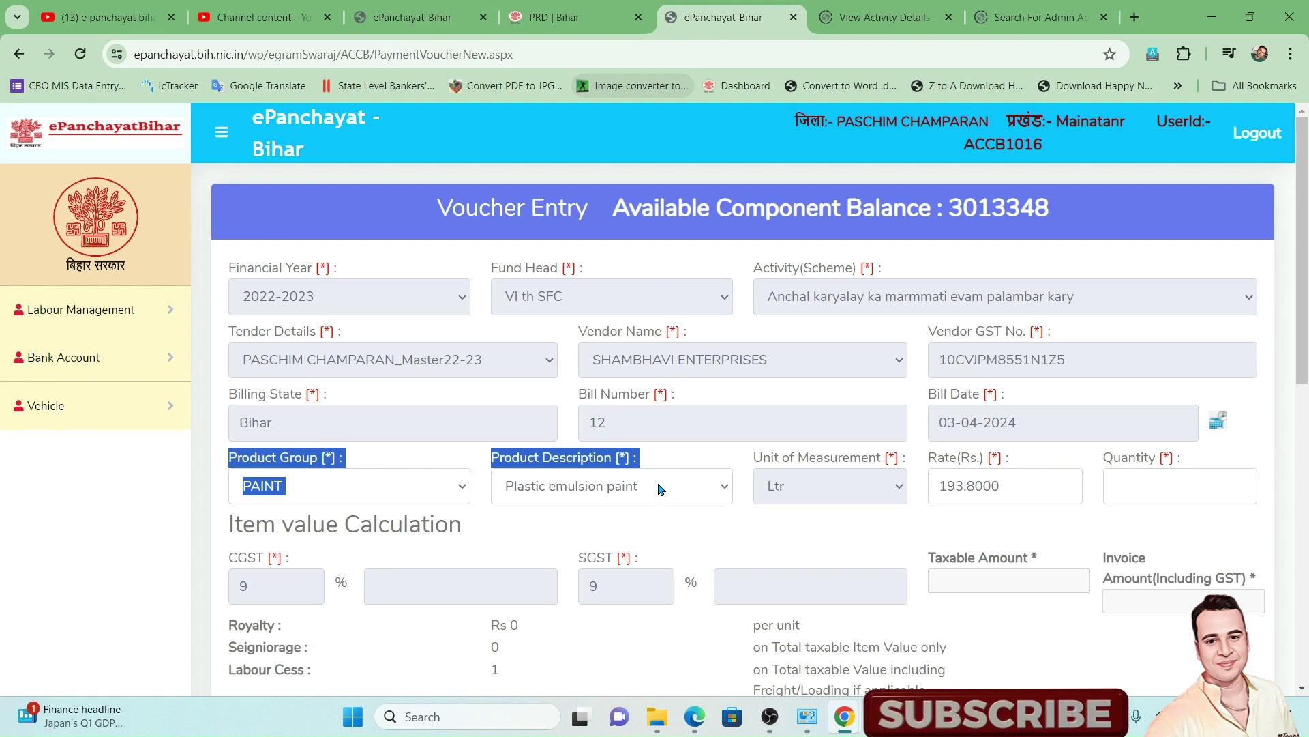
click(1151, 479)
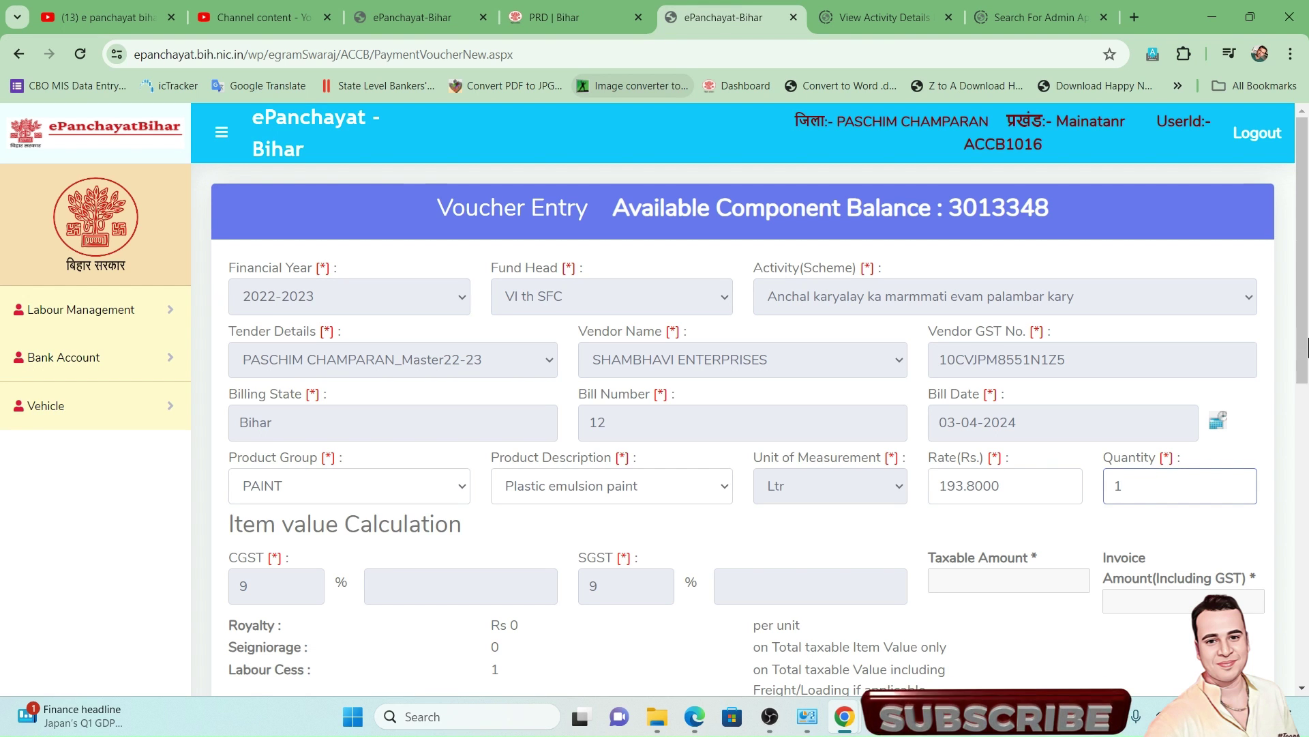
drag(1306, 348, 1306, 486)
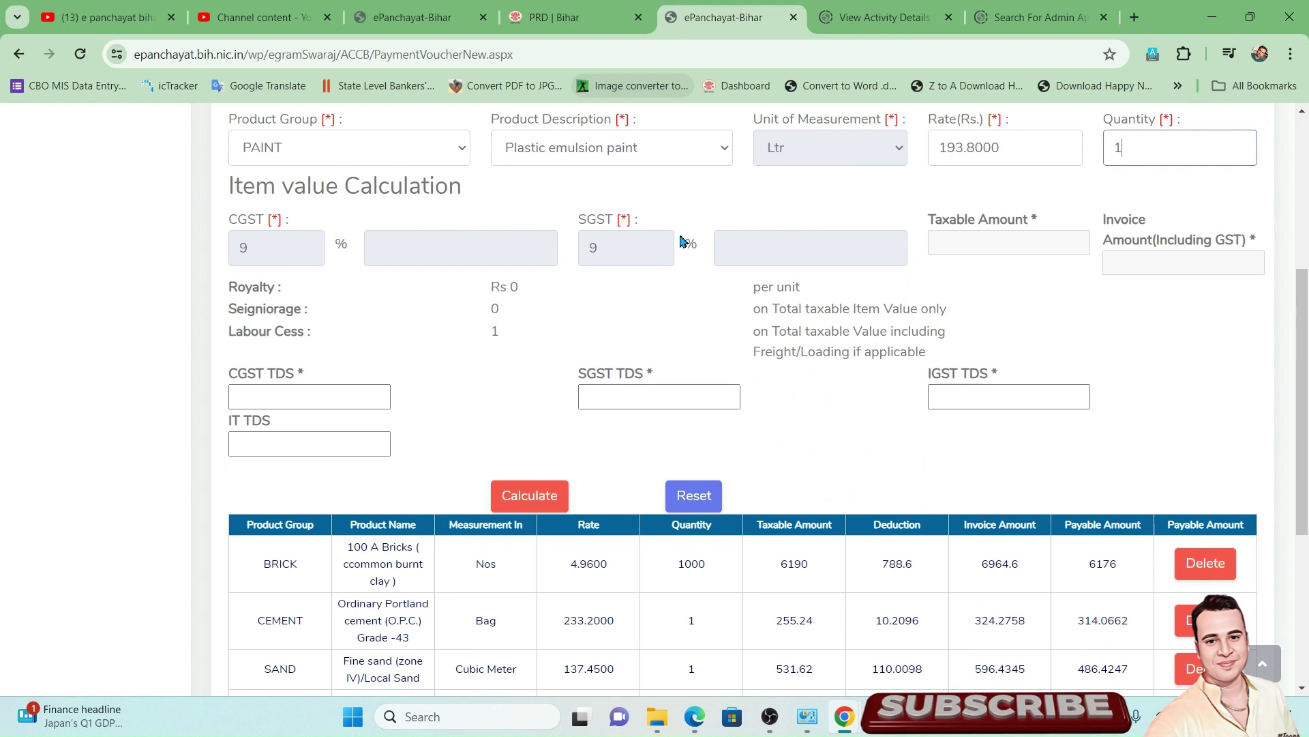
- Set CGST TDS and IT TDS to 1% for the paint item
click(268, 399)
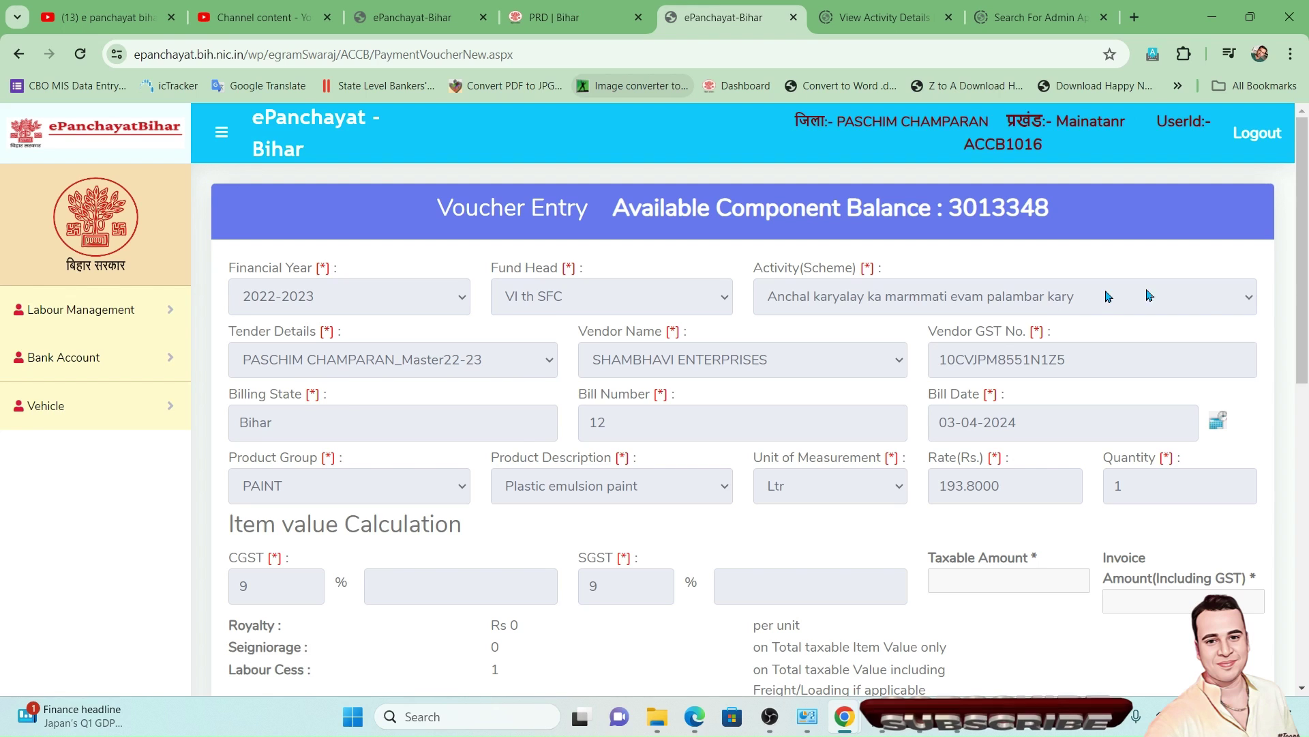
drag(1303, 250, 1306, 490)
click(293, 191)
key(Tab)
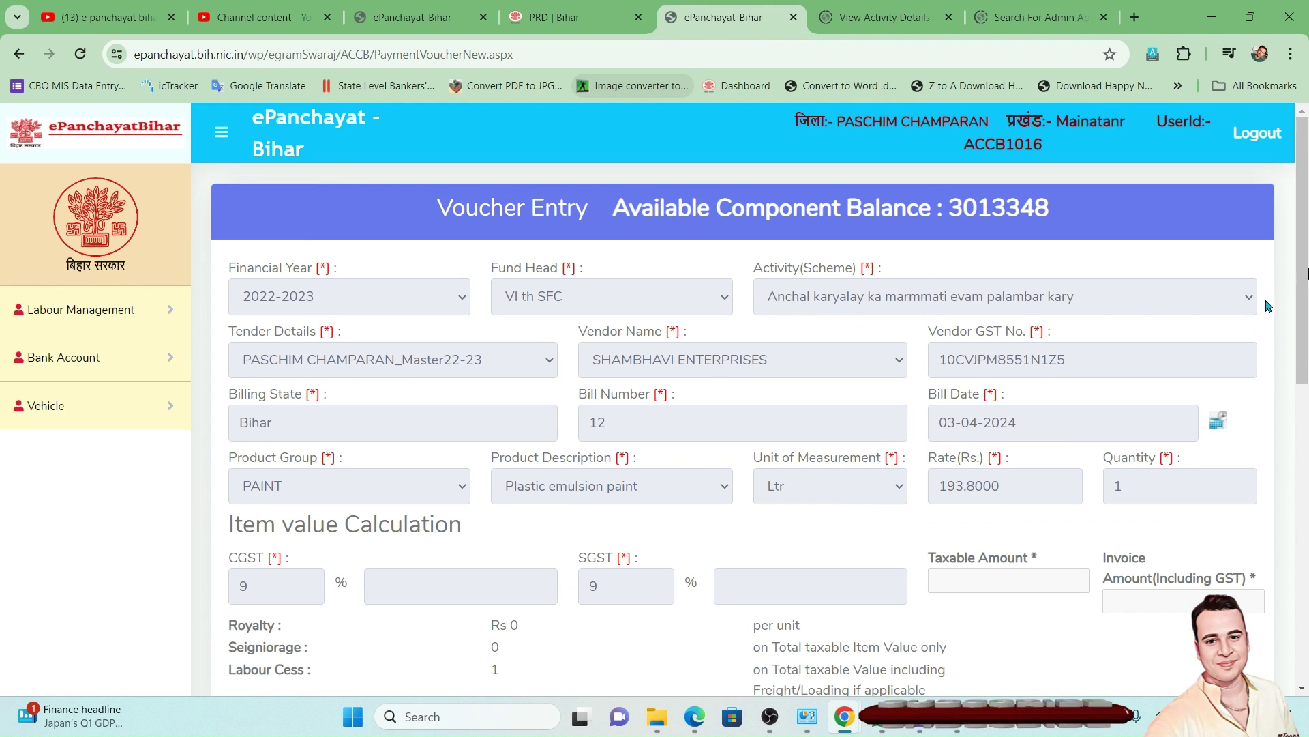
drag(1303, 307, 1303, 567)
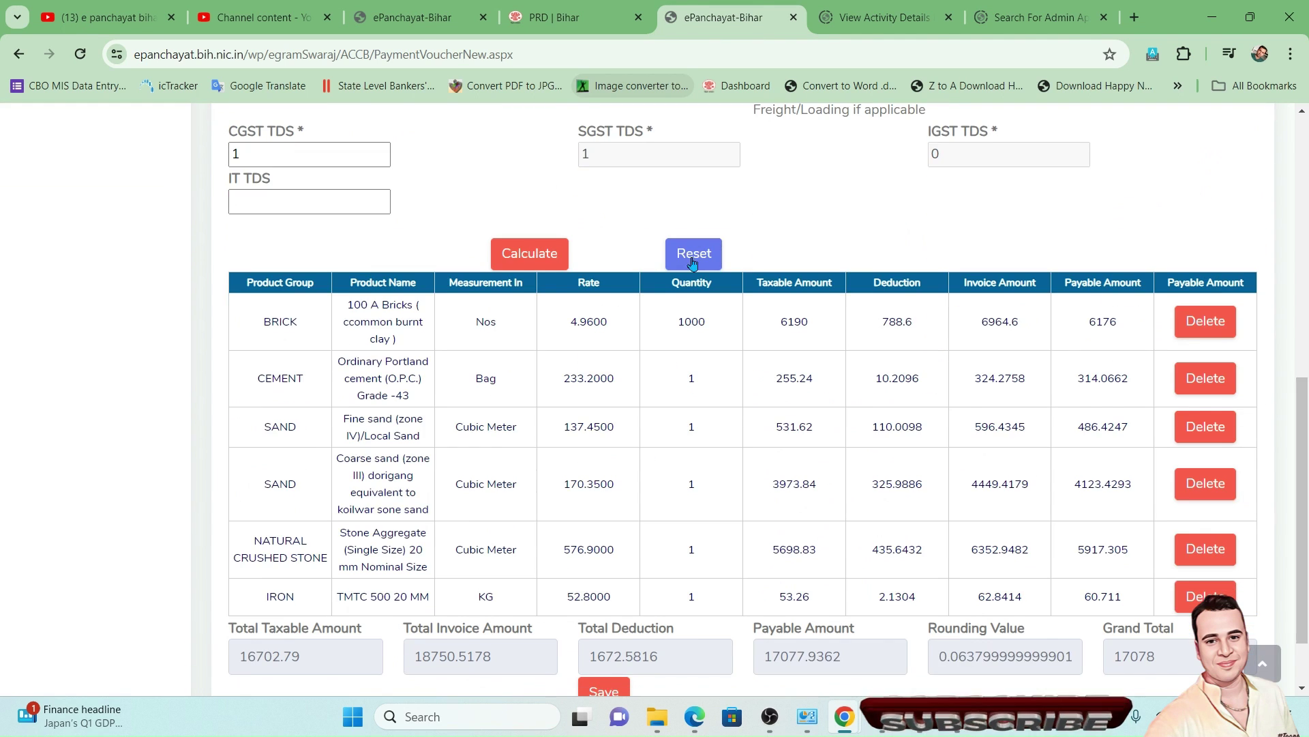
click(282, 204)
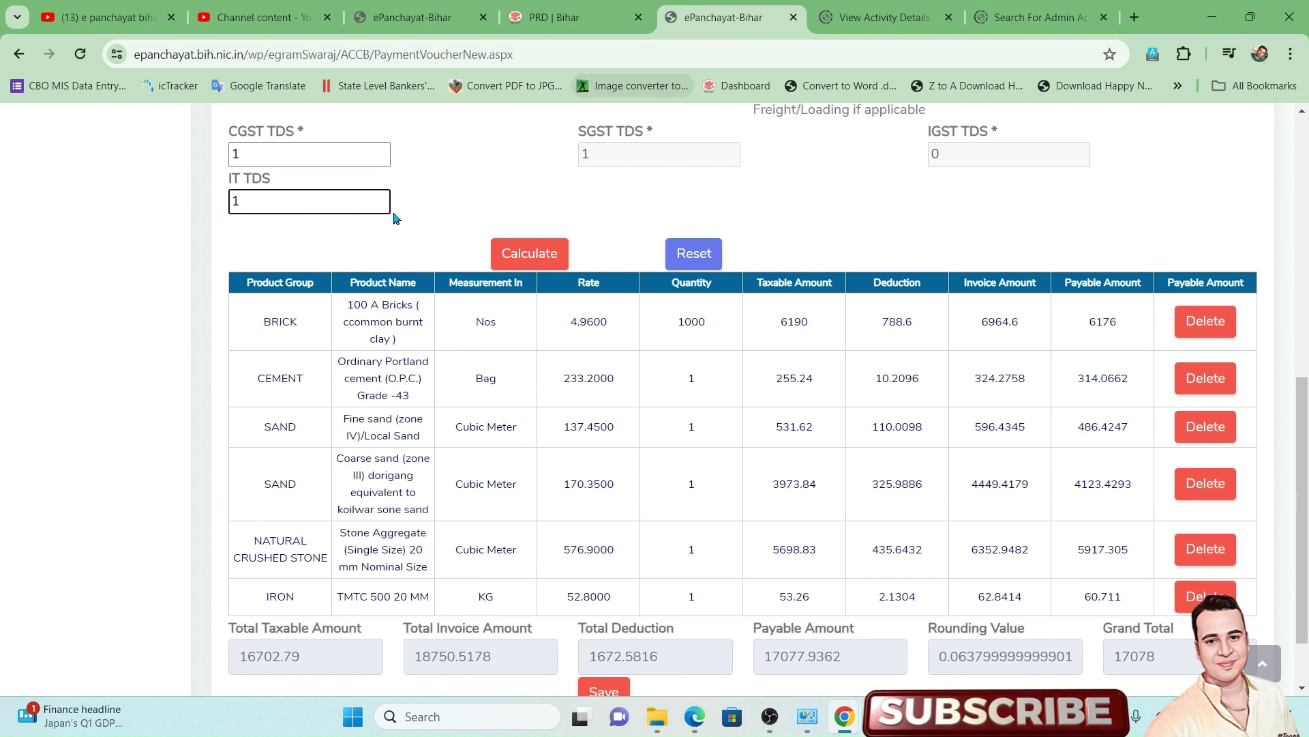
- Calculate the paint item's amounts: taxable 193.8, invoice 228.684, deductions 7.752, payable 220.932
click(554, 263)
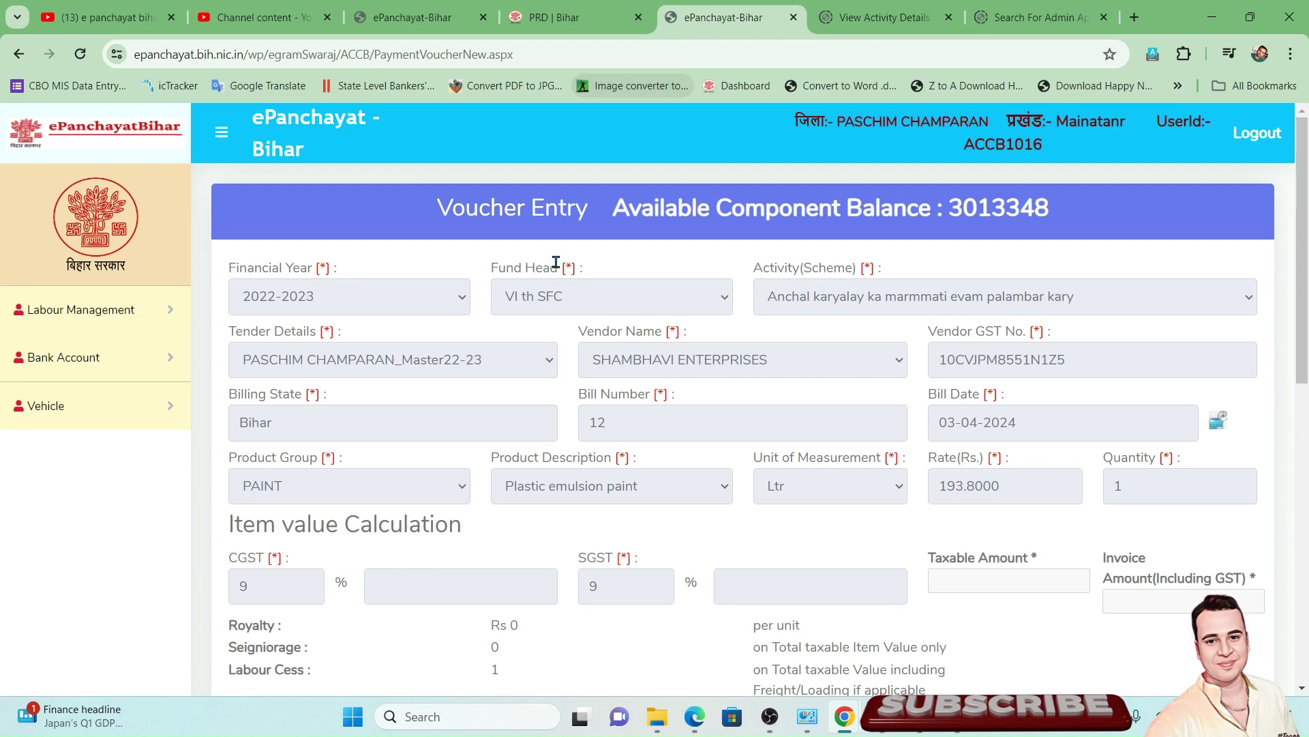
click(1303, 497)
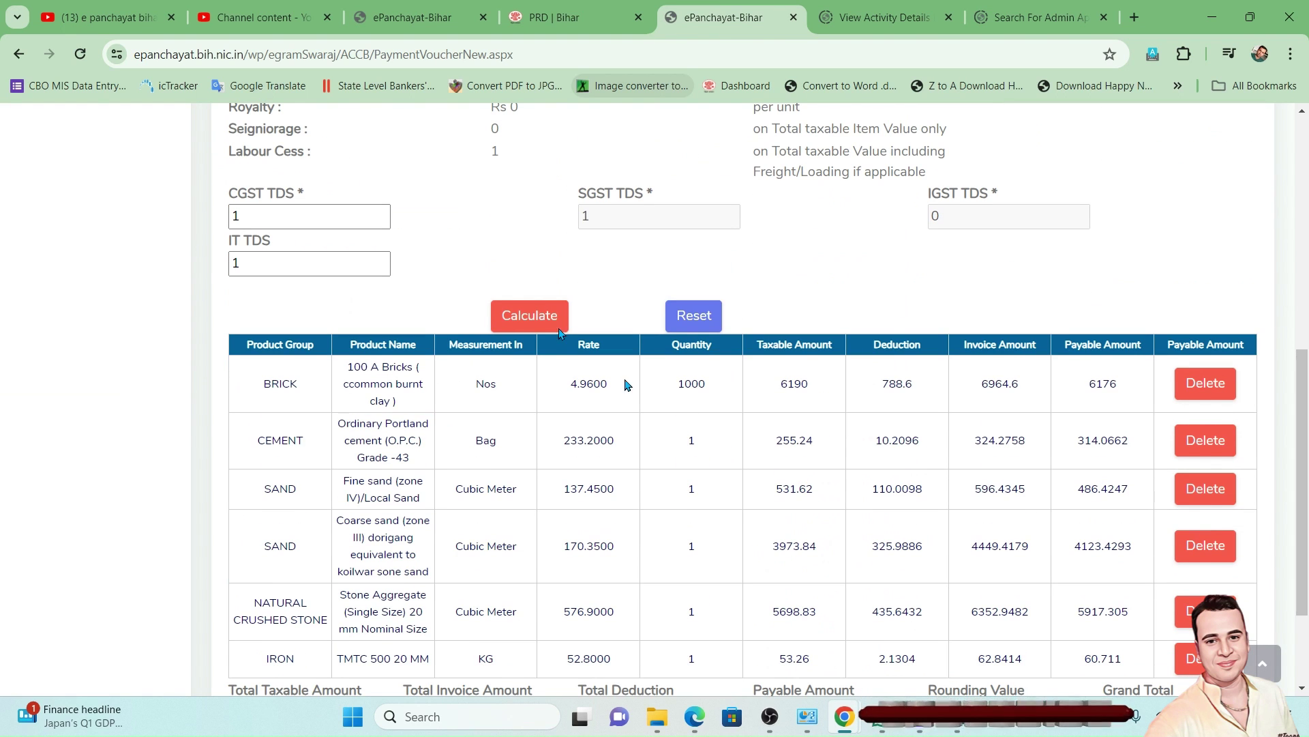
click(527, 319)
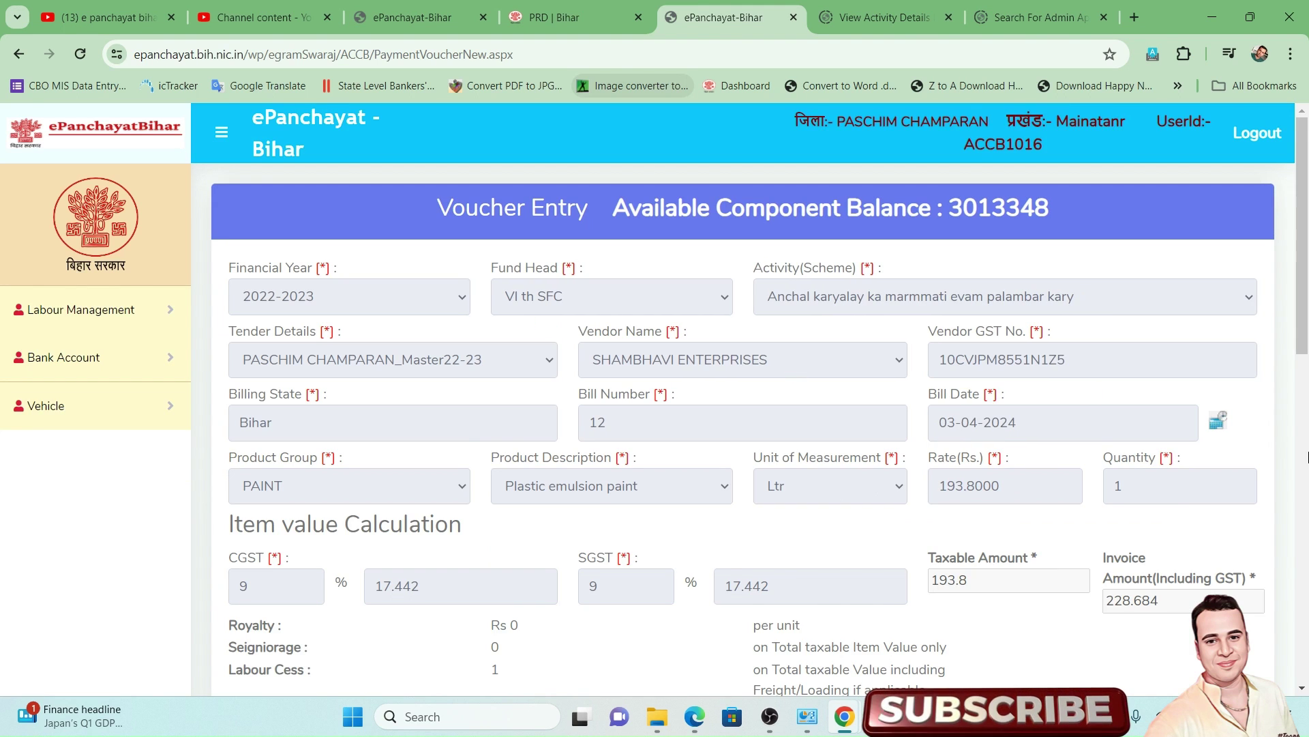
click(1304, 456)
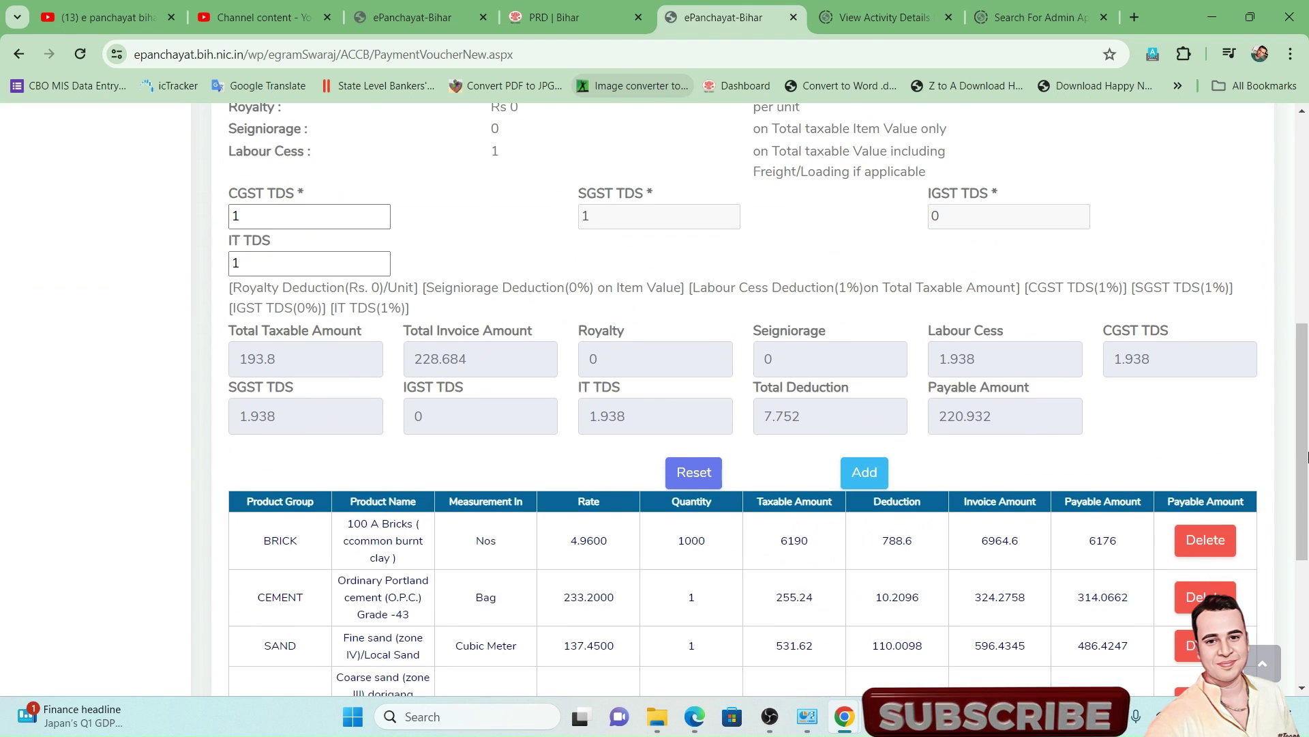
scroll(1308, 455, down, 2)
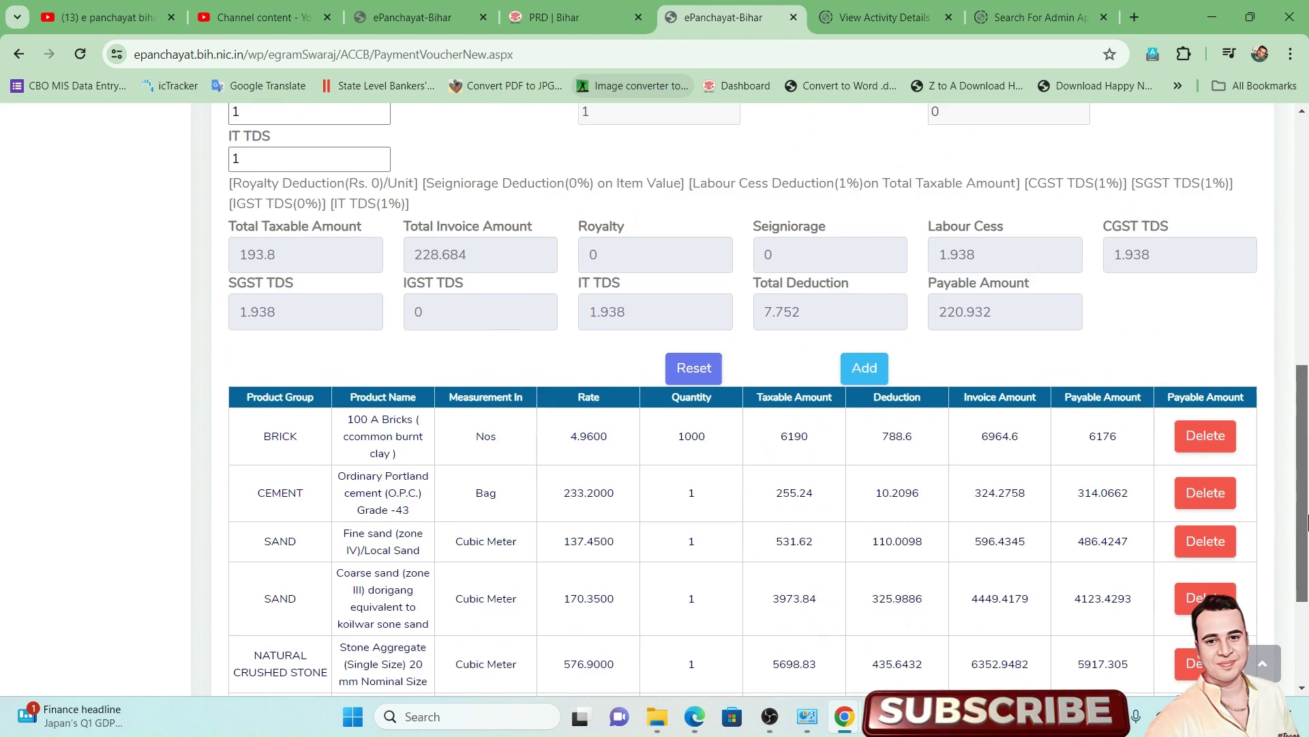
scroll(1308, 522, down, 3)
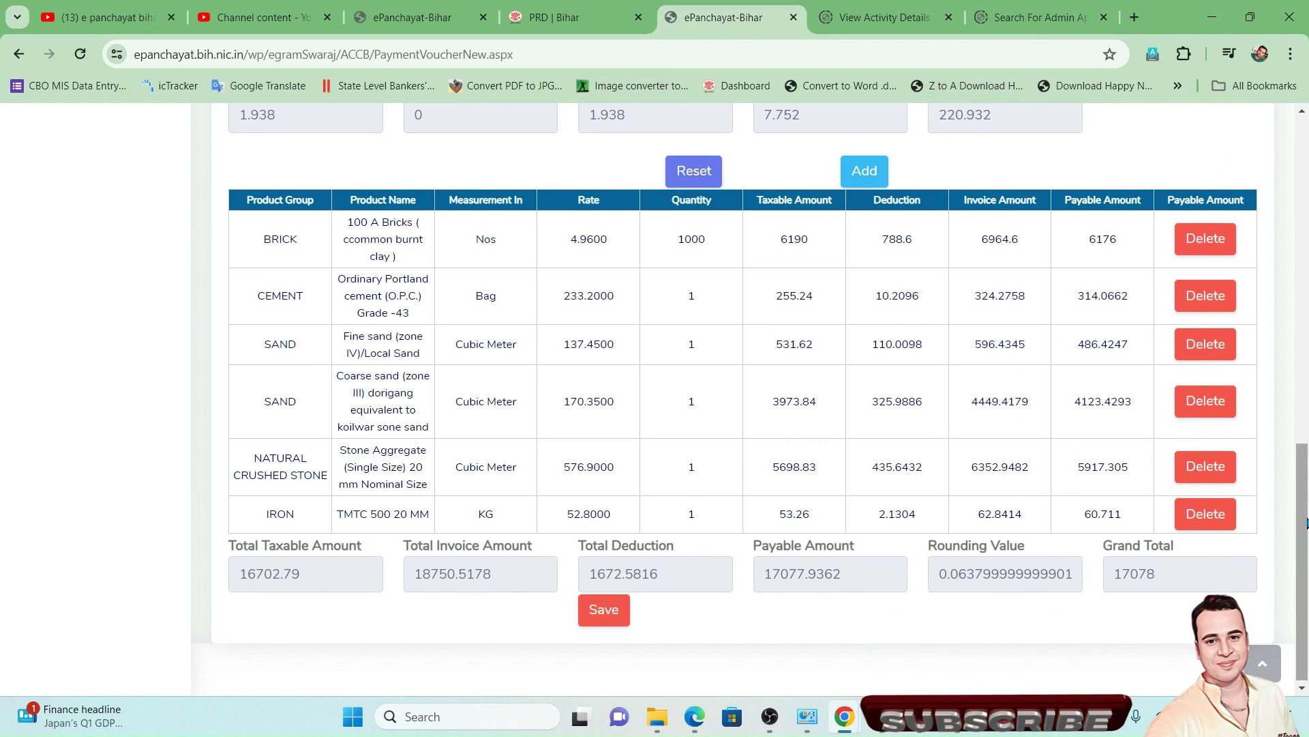
- Review the voucher's seven-item table with grand total 17299 and start a screenshot
drag(1306, 548, 1307, 402)
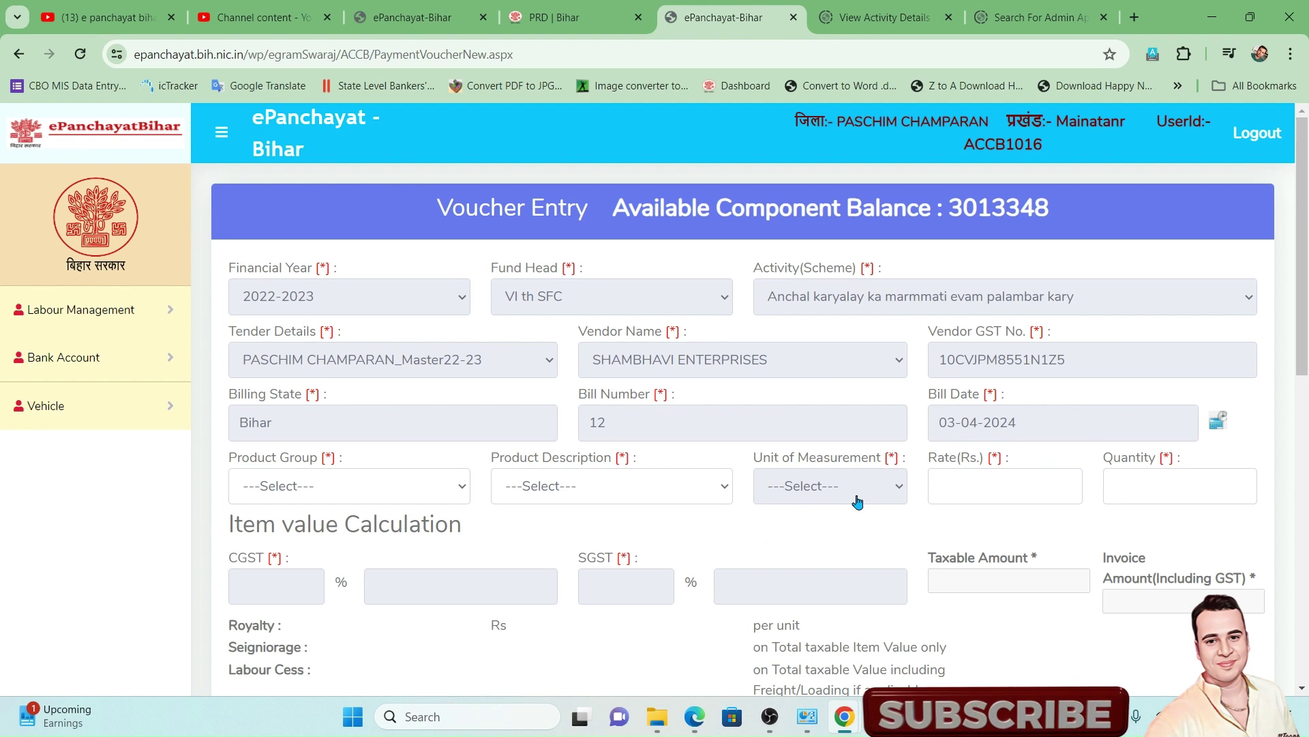
drag(1304, 263, 1305, 532)
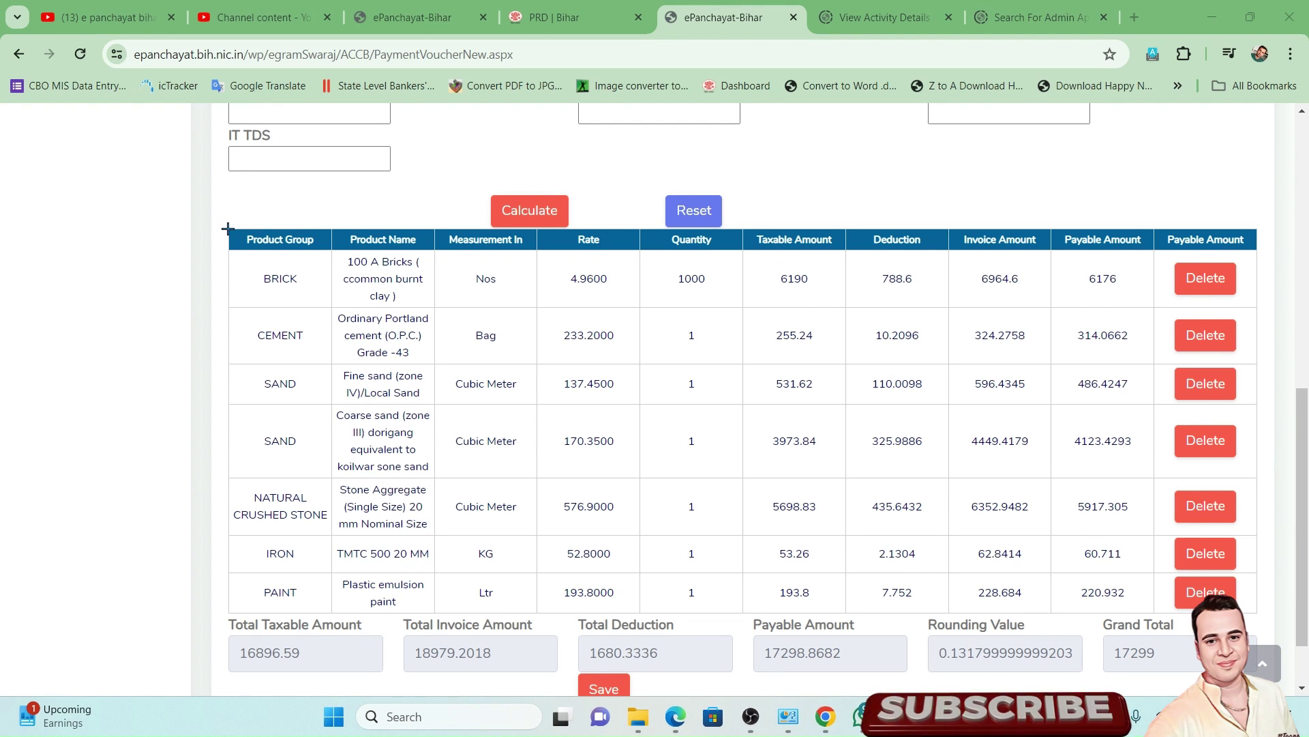
key(super+shift+s)
- Snip the item table, look over the totals, then return to the YouTube tab
drag(228, 228, 1059, 628)
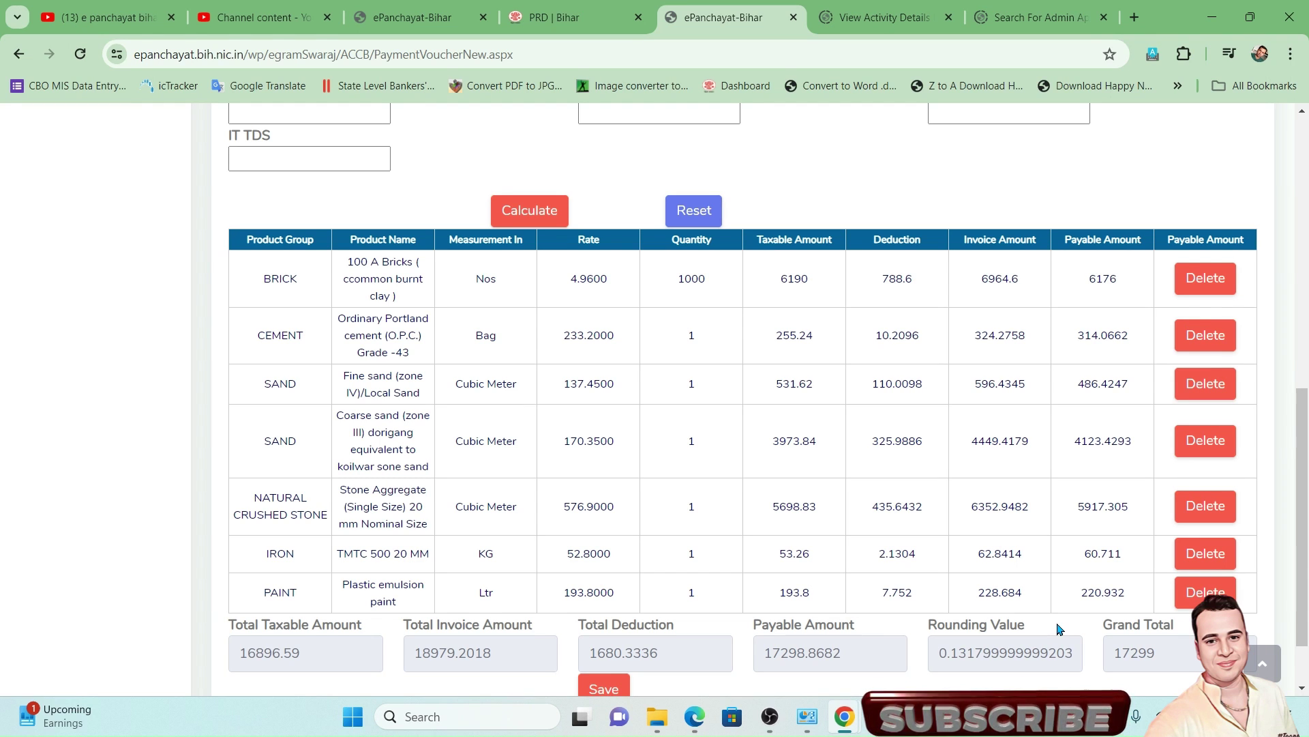
scroll(1059, 628, up, 1)
scroll(1059, 628, down, 2)
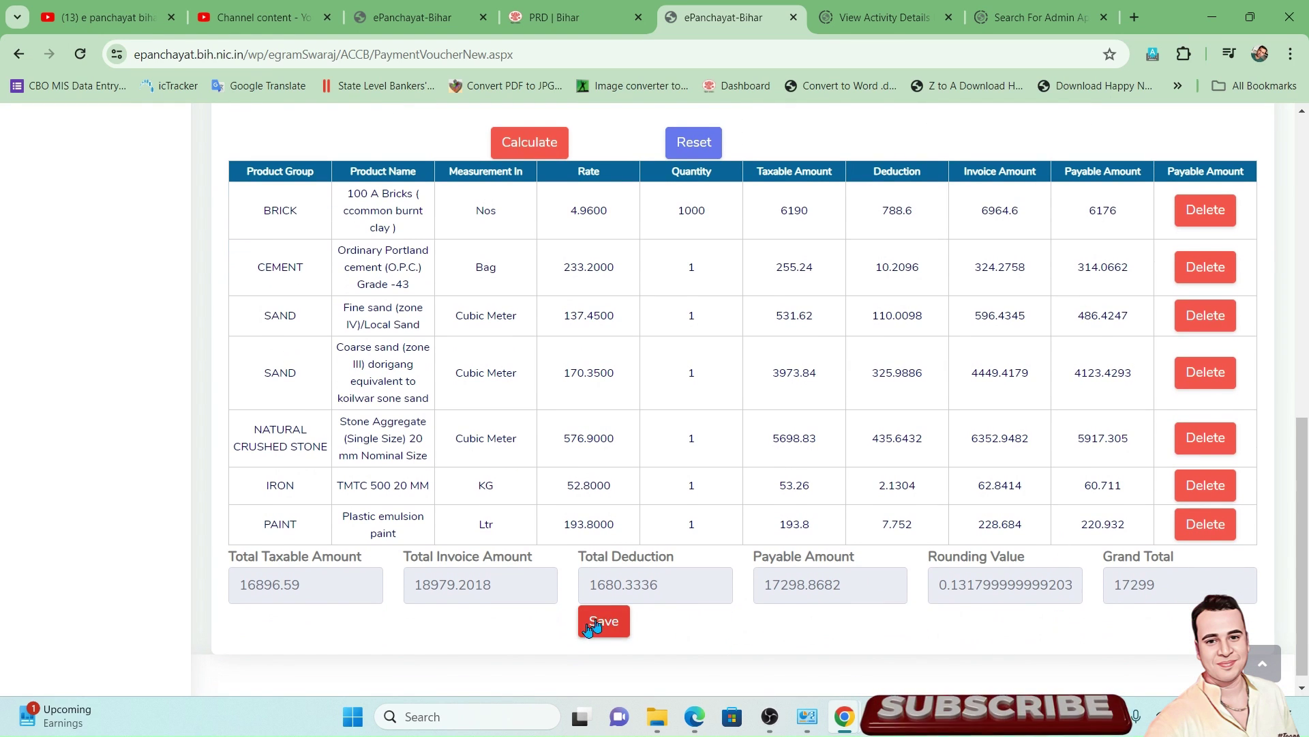
scroll(643, 624, up, 3)
scroll(643, 624, up, 4)
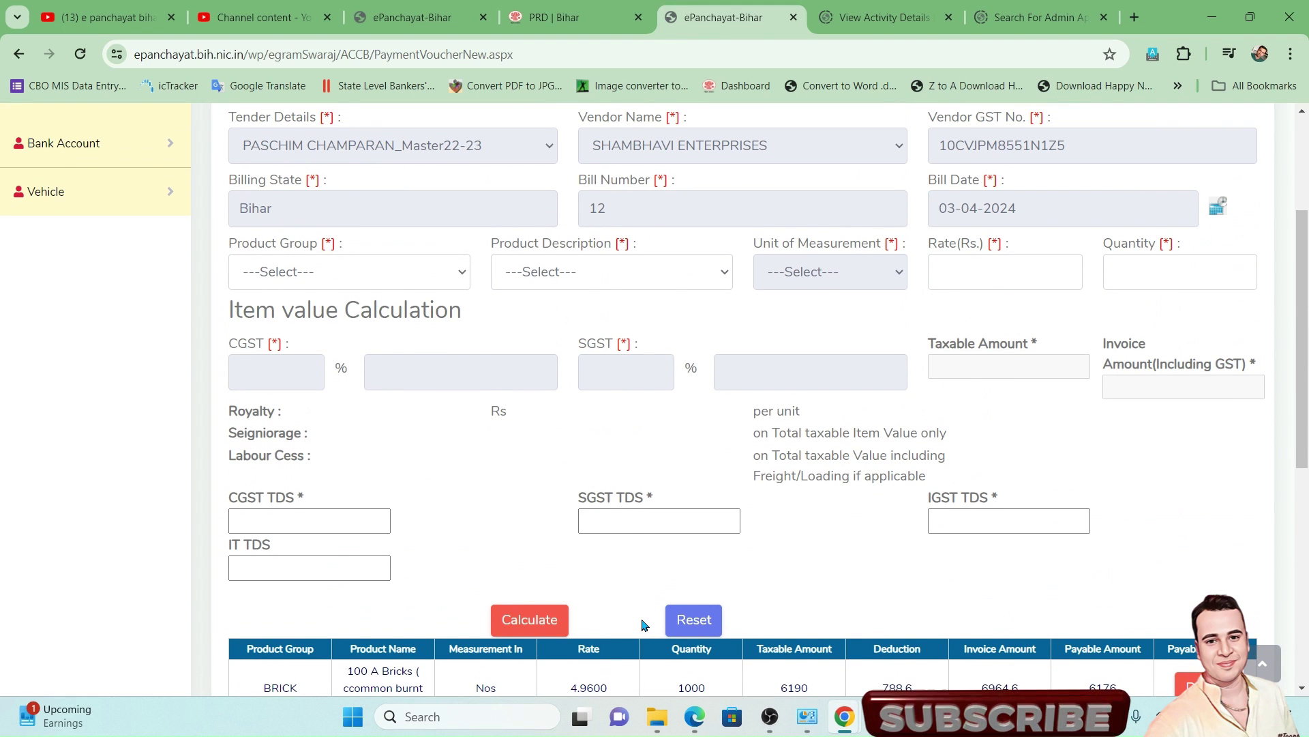
click(115, 16)
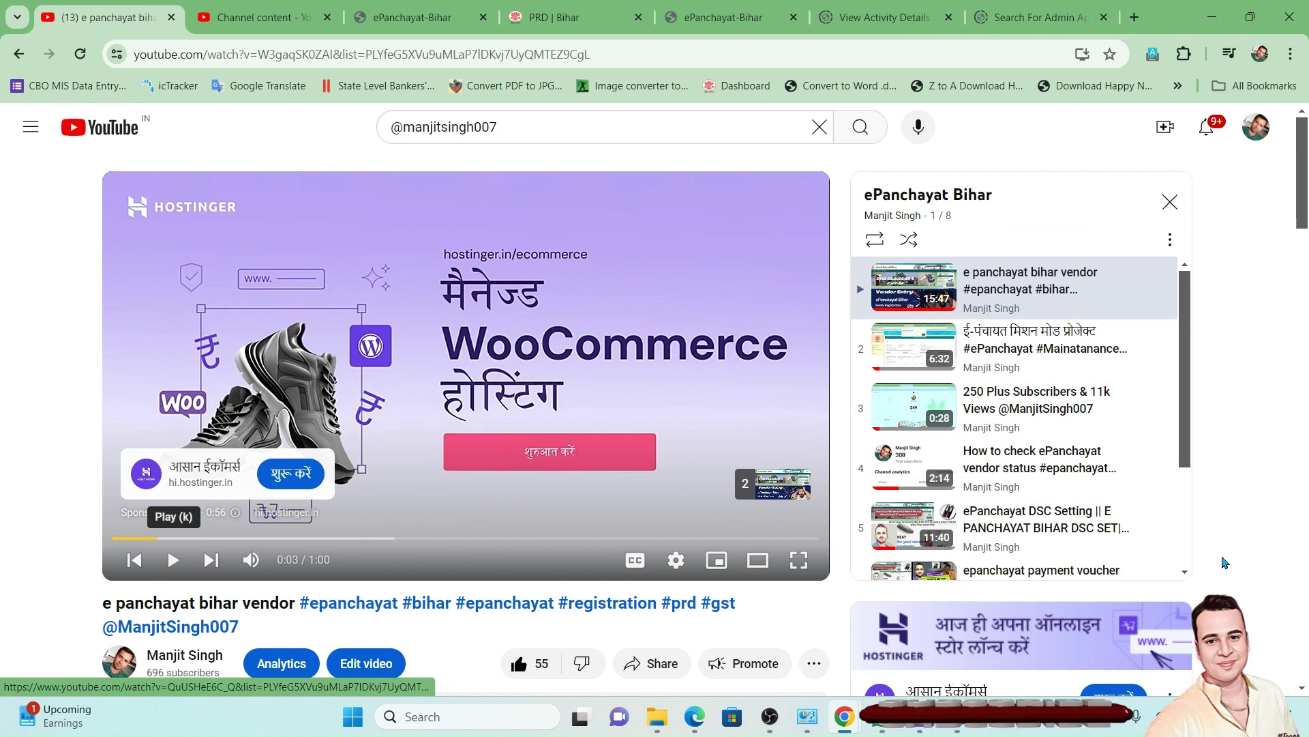
- Play the playlist's sixth video, the payment voucher entry tutorial, and pause it
click(1115, 575)
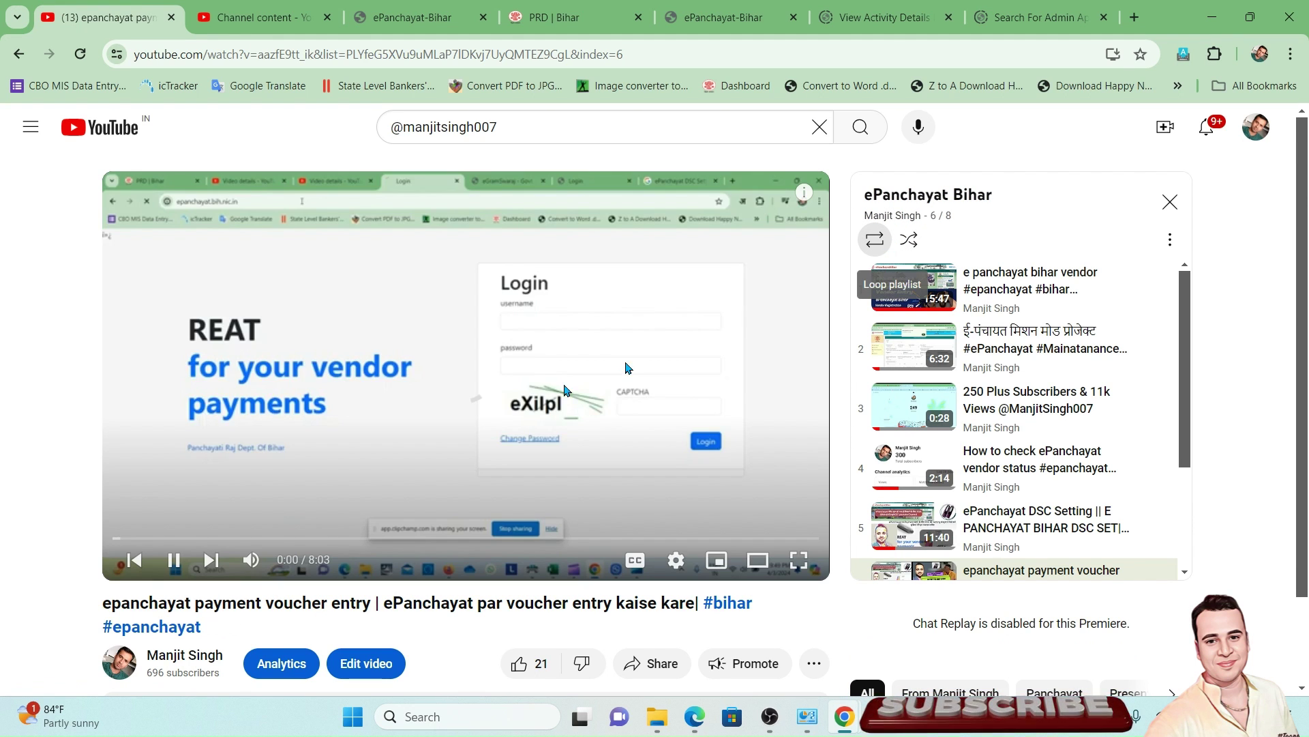
click(179, 560)
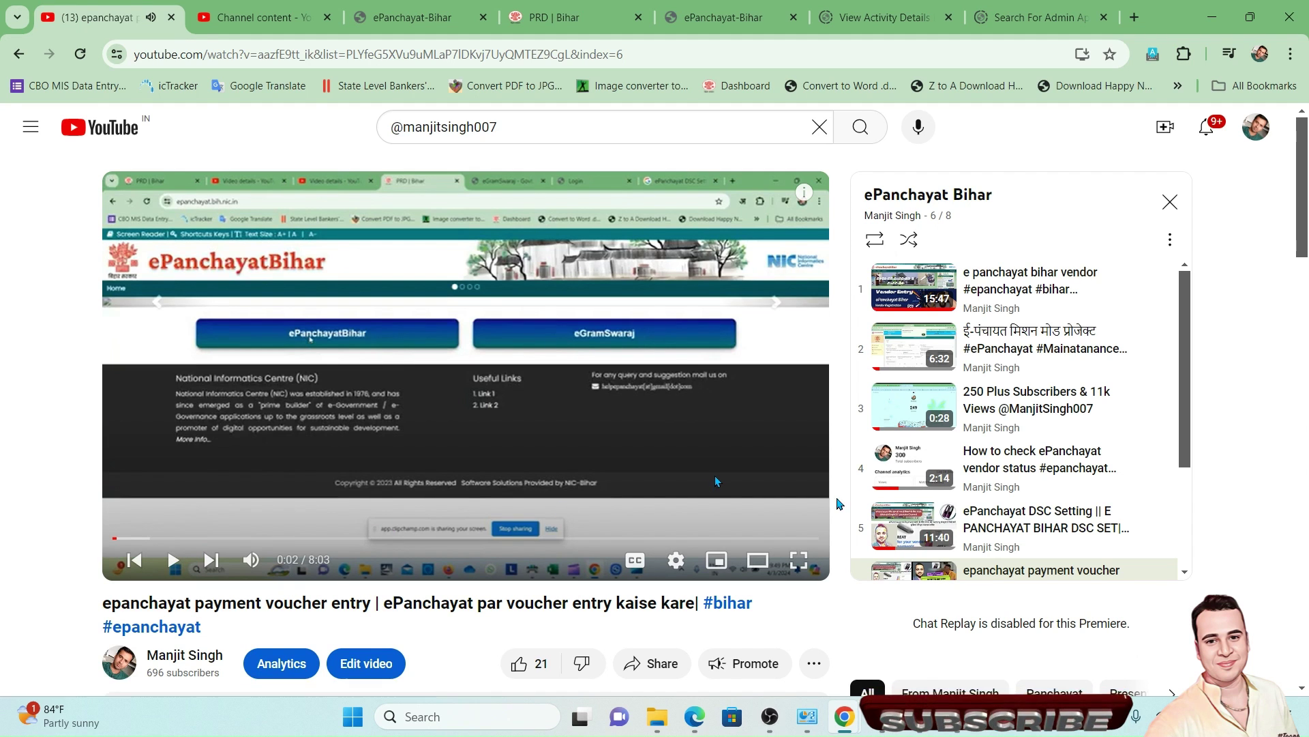